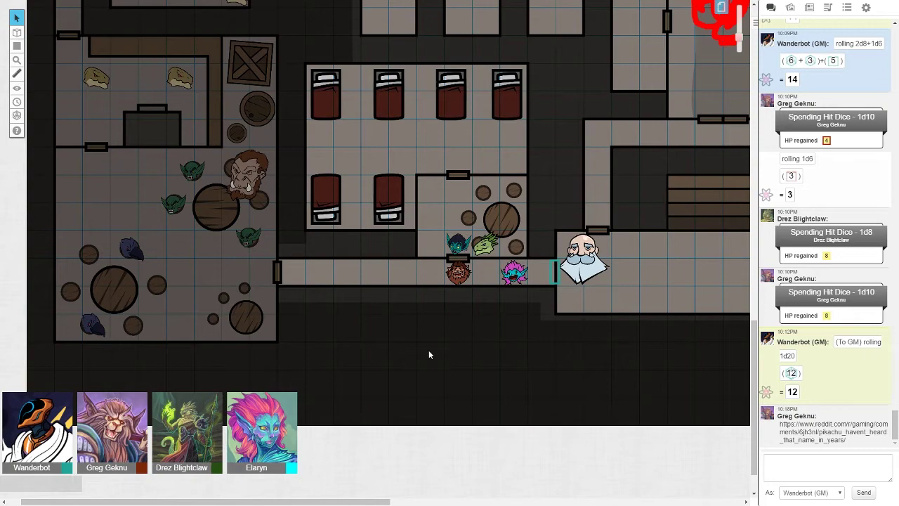
left_click_drag(365, 502, 491, 502)
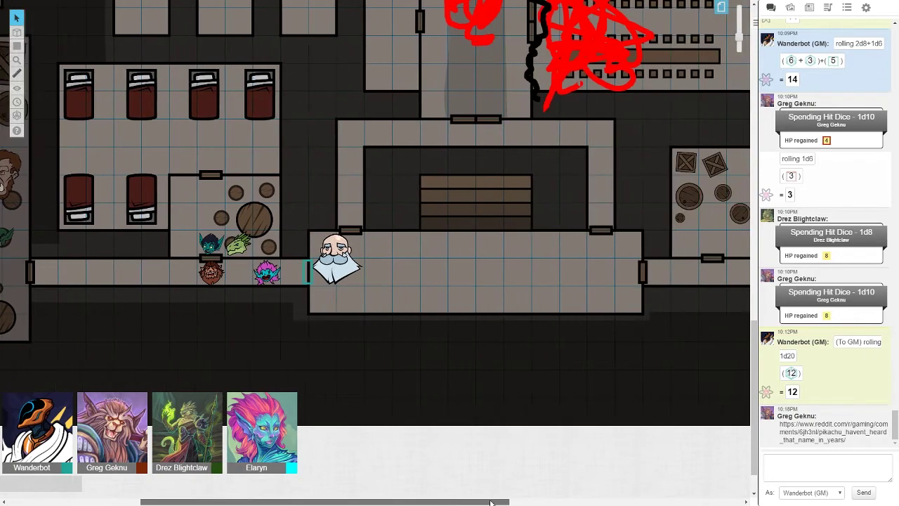
scroll(532, 290, "down", 2)
scroll(533, 290, "up", 2)
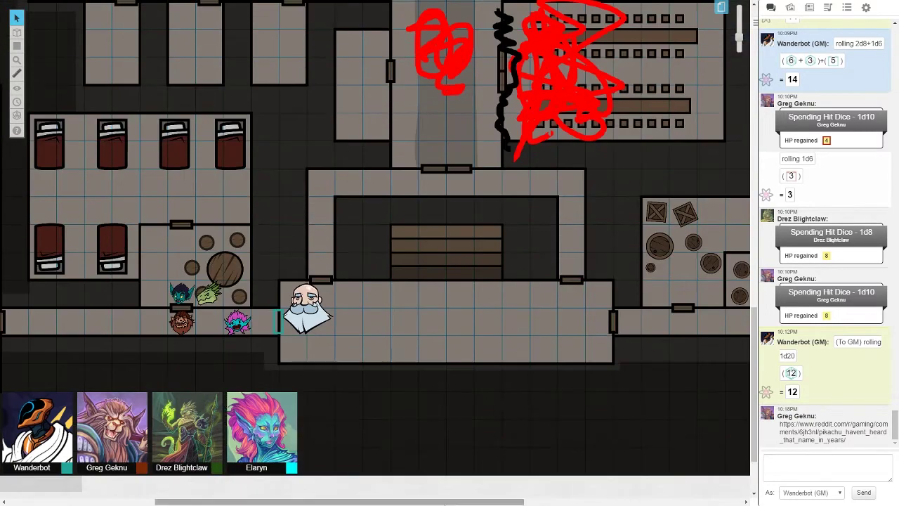
mouse_move(421, 501)
left_mouse_down()
mouse_move(318, 501)
mouse_move(451, 492)
mouse_move(400, 496)
left_mouse_up()
scroll(473, 421, "up", 5)
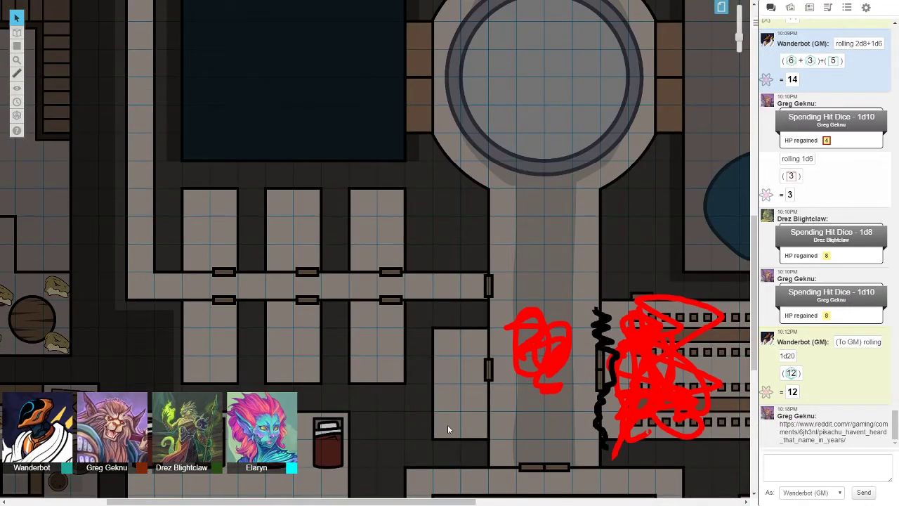
scroll(452, 391, "down", 3)
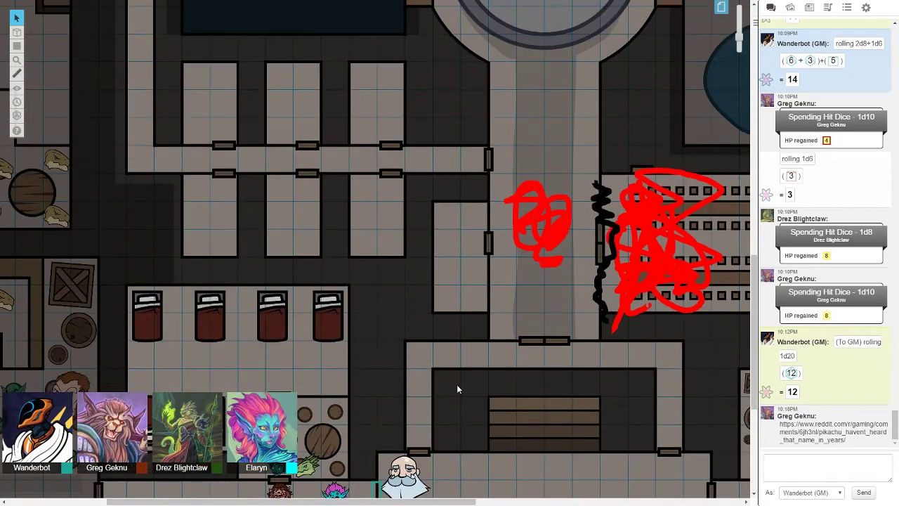
scroll(461, 371, "down", 1)
scroll(447, 356, "down", 1)
scroll(436, 385, "down", 1)
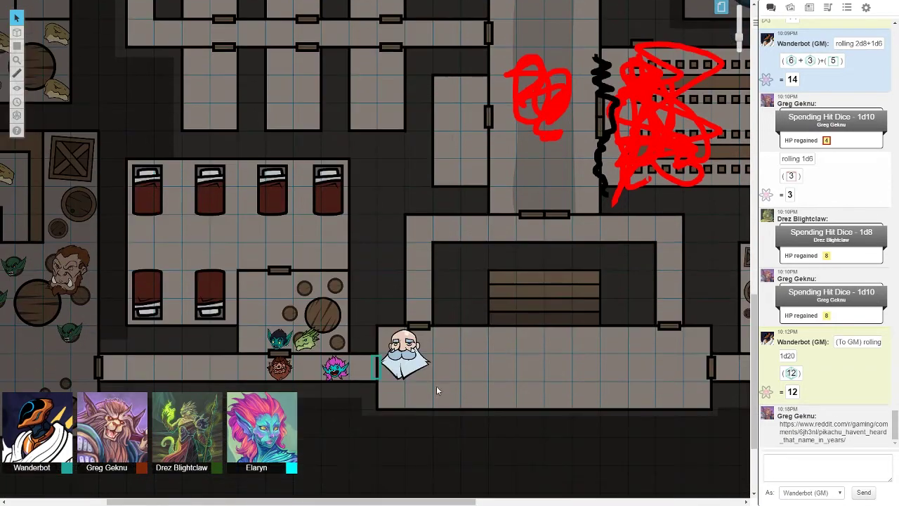
left_click_drag(290, 502, 305, 501)
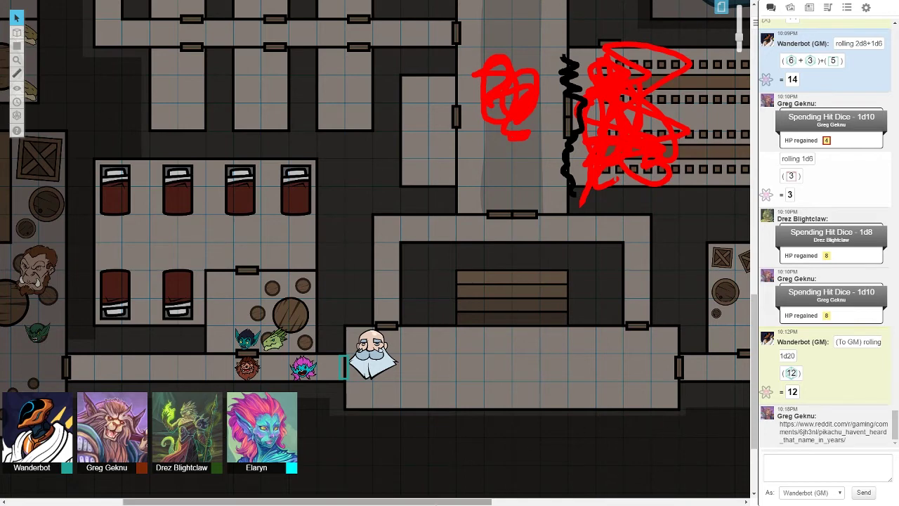
left_click_drag(442, 501, 323, 496)
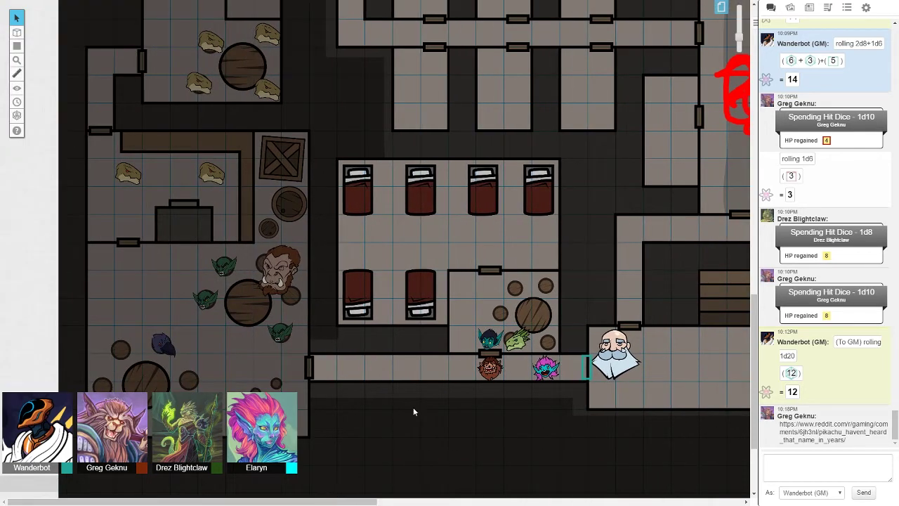
scroll(440, 377, "down", 3)
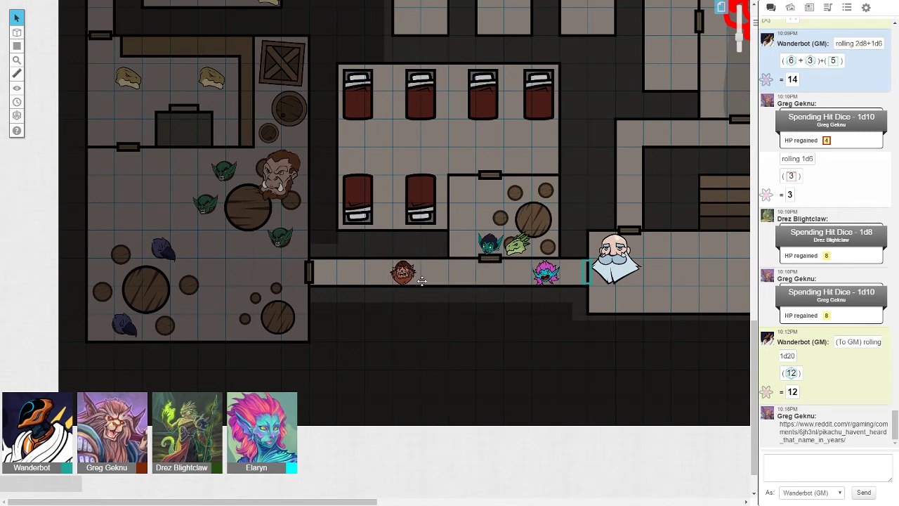
- Move the teal goblin token from the small room into the corridor beside the party
left_click_drag(485, 245, 351, 273)
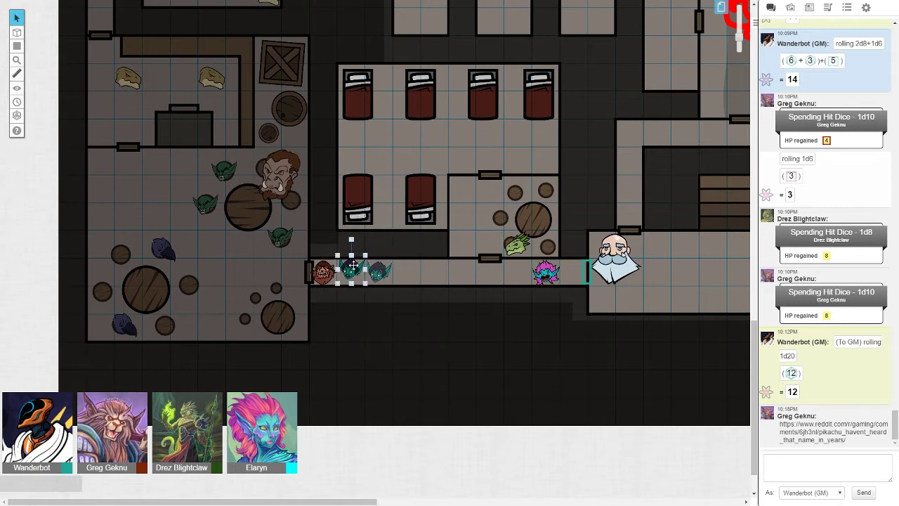
left_click(387, 271)
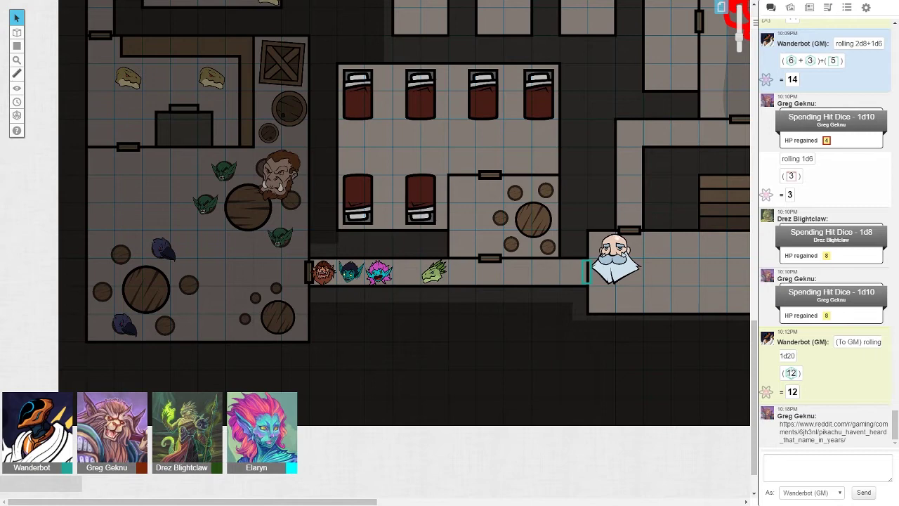
scroll(519, 372, "up", 3)
scroll(518, 373, "down", 1)
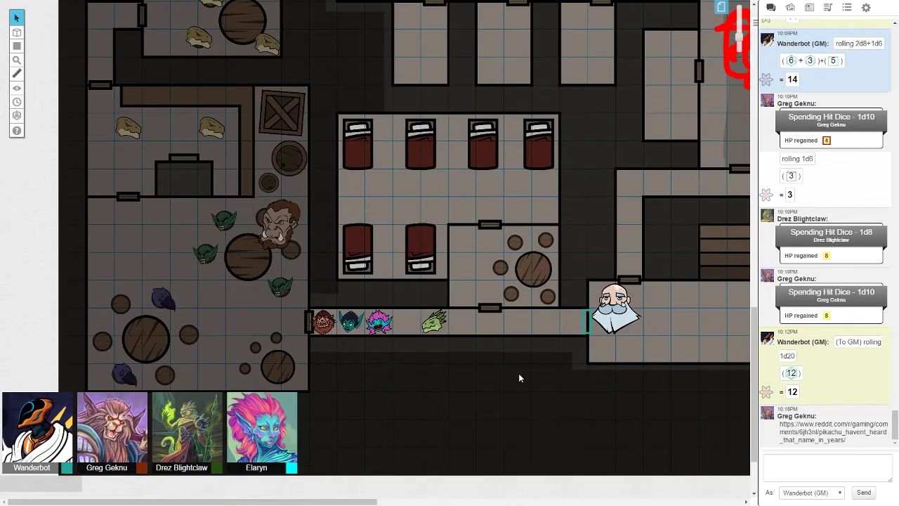
left_click_drag(340, 500, 344, 503)
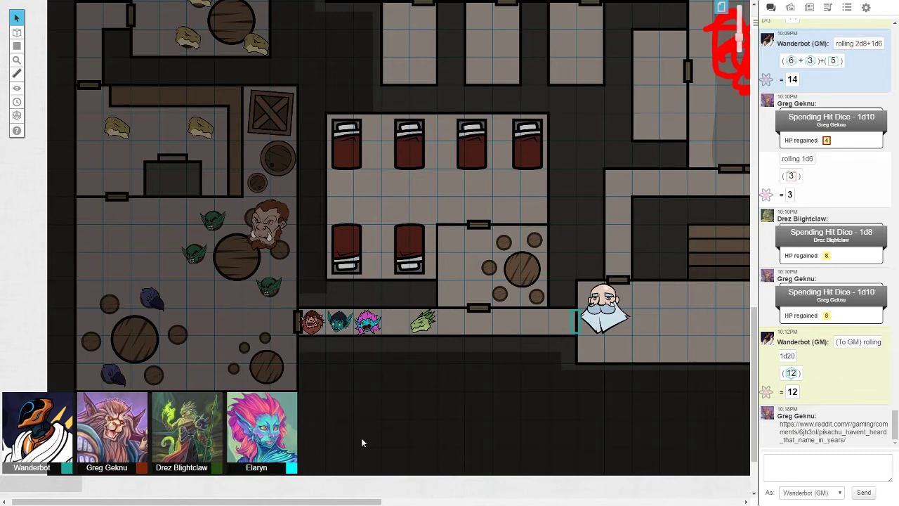
scroll(361, 438, "down", 3)
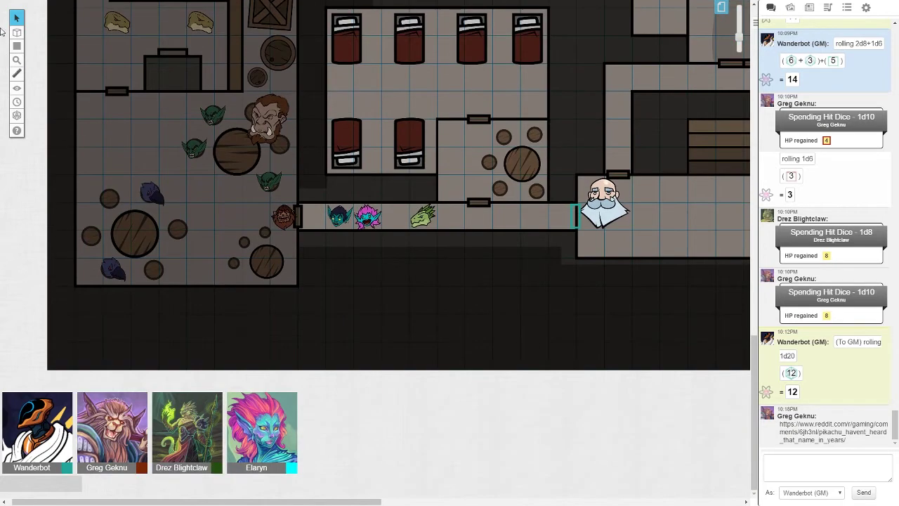
- Reveal the lower-left goblin-and-minotaur room and the crate strip with rectangle fog reveal
left_click(17, 88)
left_click(49, 85)
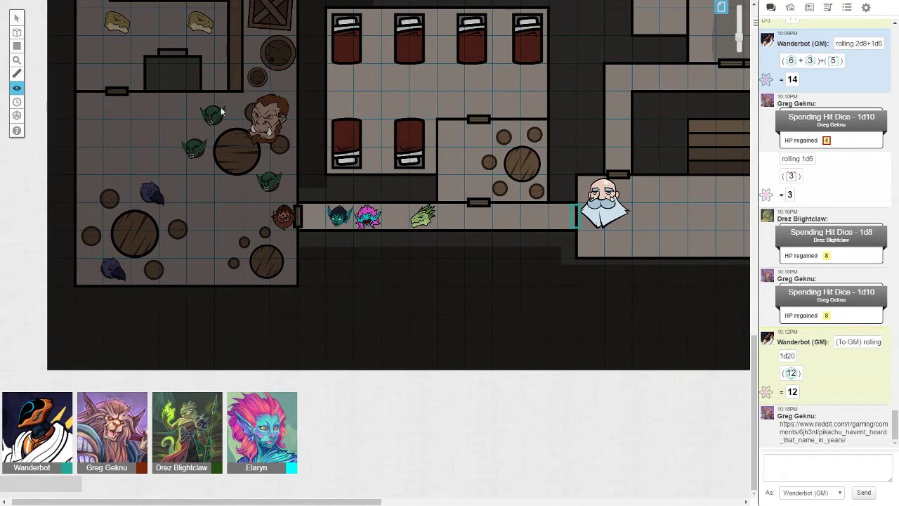
left_click_drag(77, 91, 298, 284)
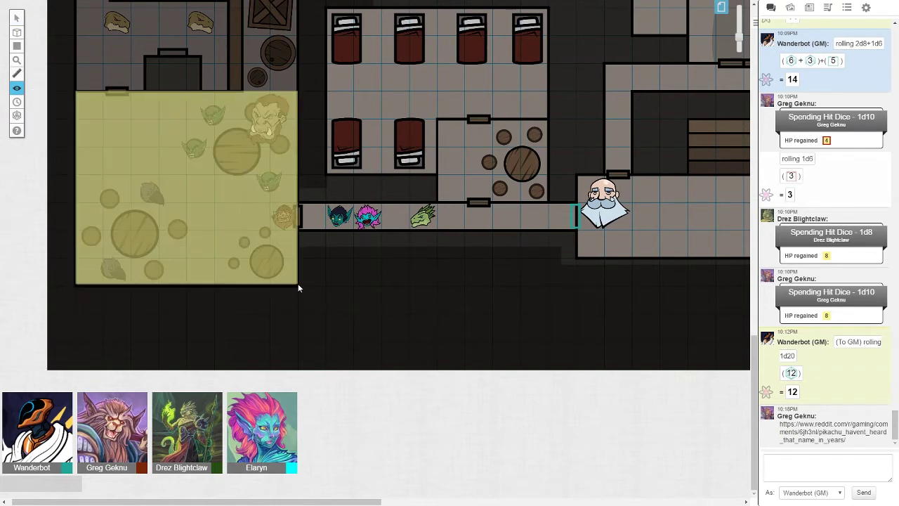
scroll(298, 232, "up", 3)
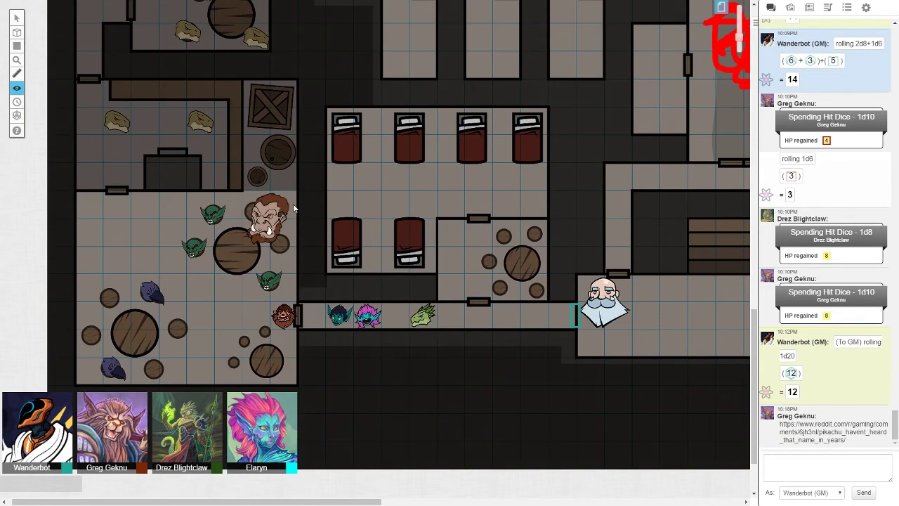
left_click_drag(298, 190, 240, 83)
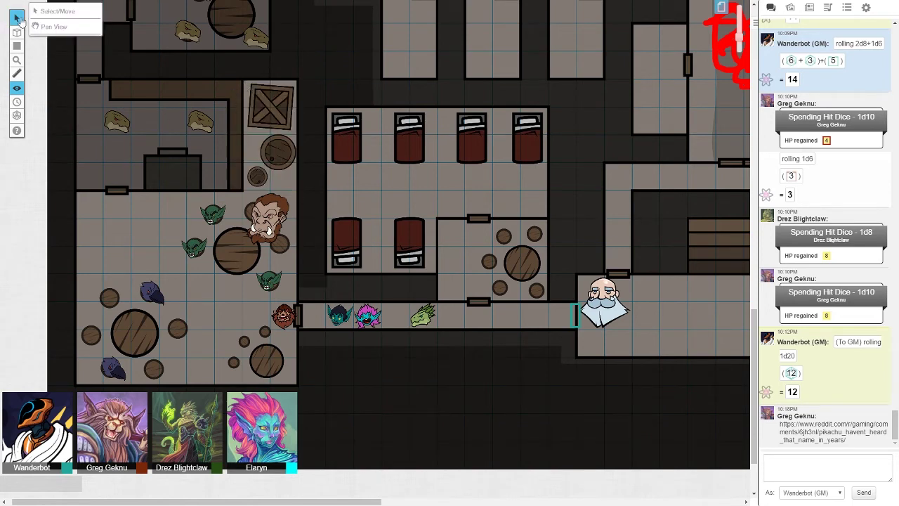
left_click(42, 14)
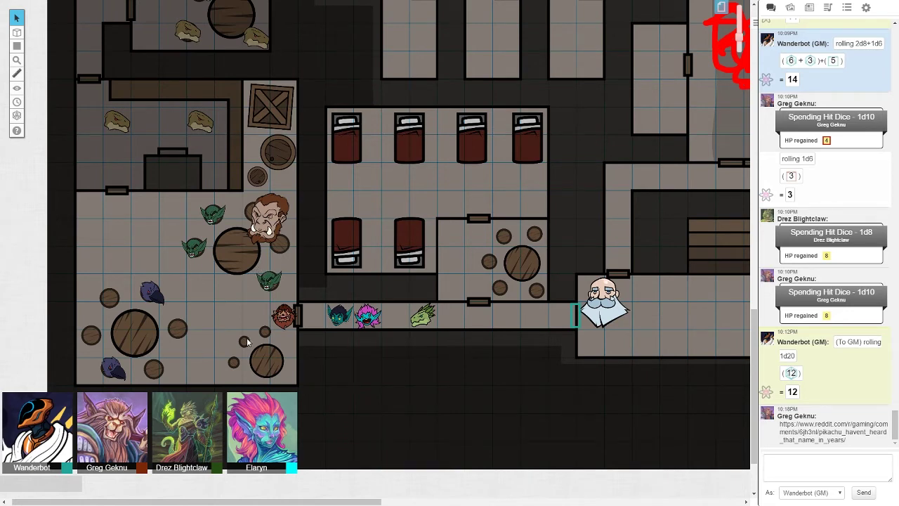
scroll(246, 337, "down", 1)
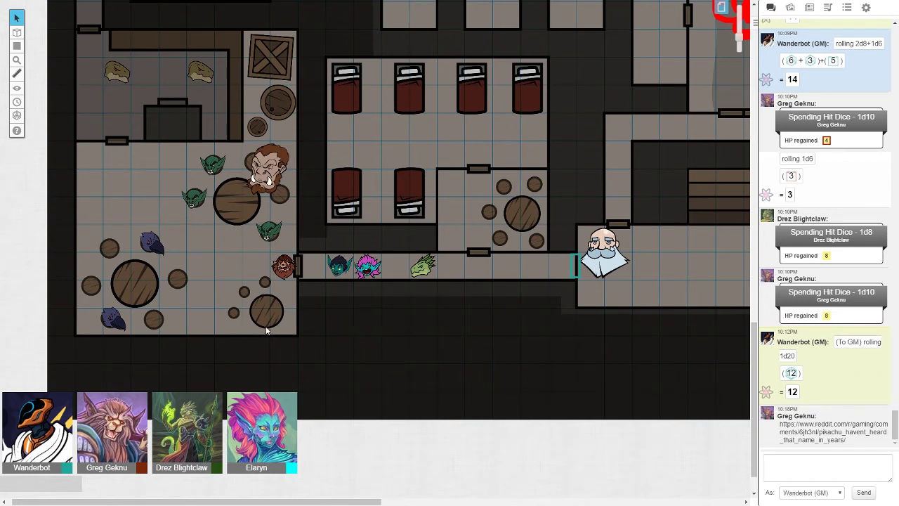
- Post repeated private /gr 1d20 rolls, getting 1, 6, 12, 5, 9, 14, 13, 17 and 4
left_click(810, 462)
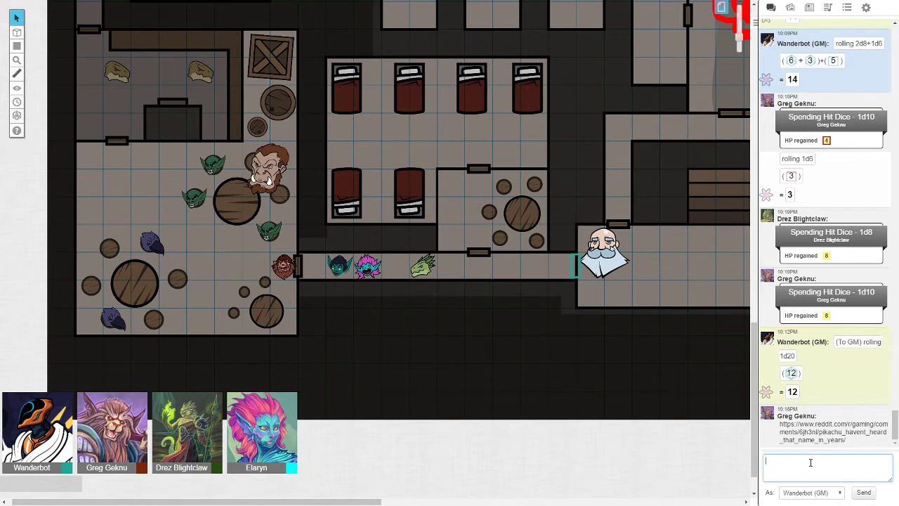
type("/gr 1d20")
key("Return")
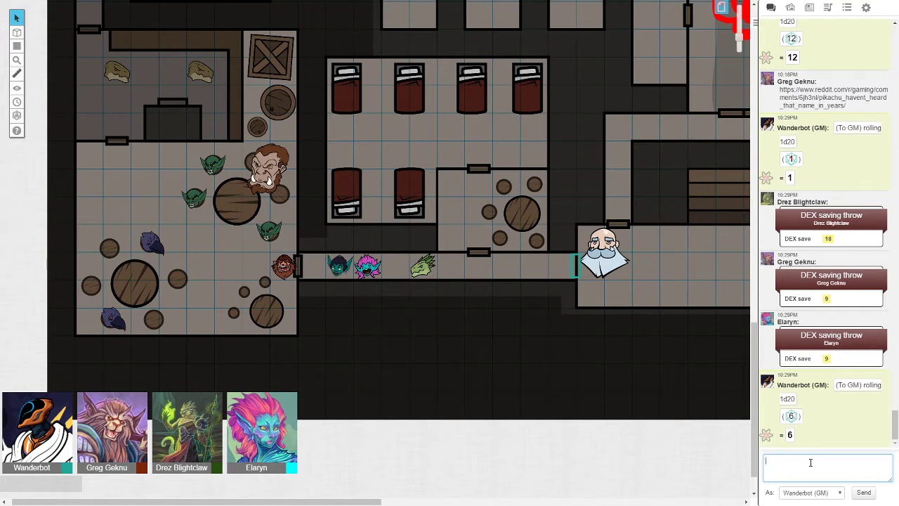
key("Up")
key("Return")
key("Up")
key("Return")
key("Up")
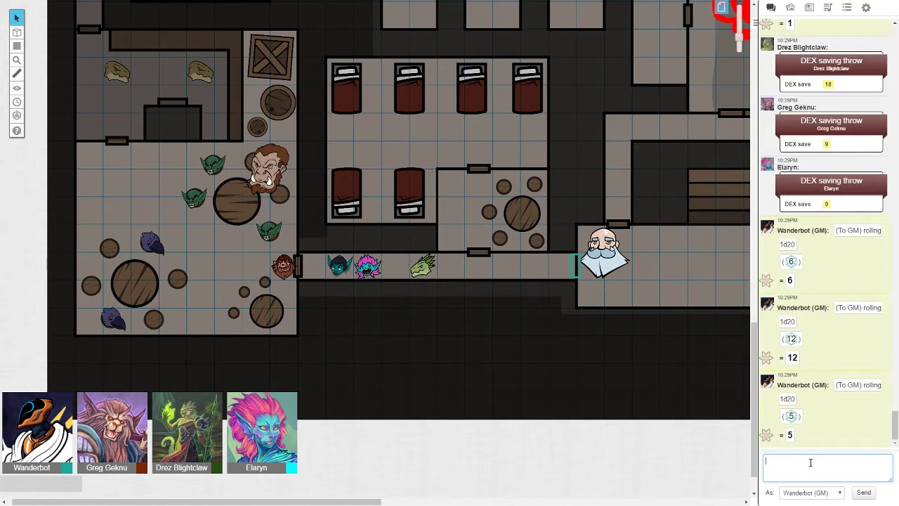
key("Return")
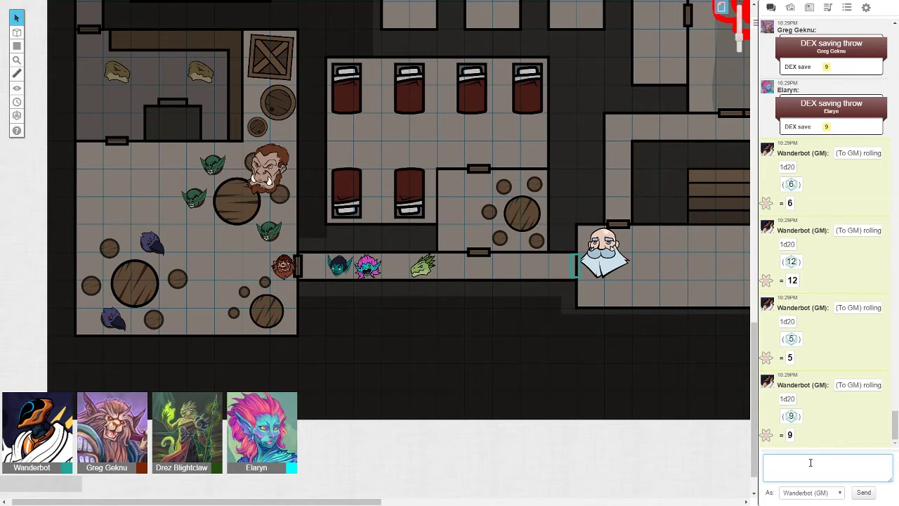
key("Up")
key("Return")
key("Up")
key("Return")
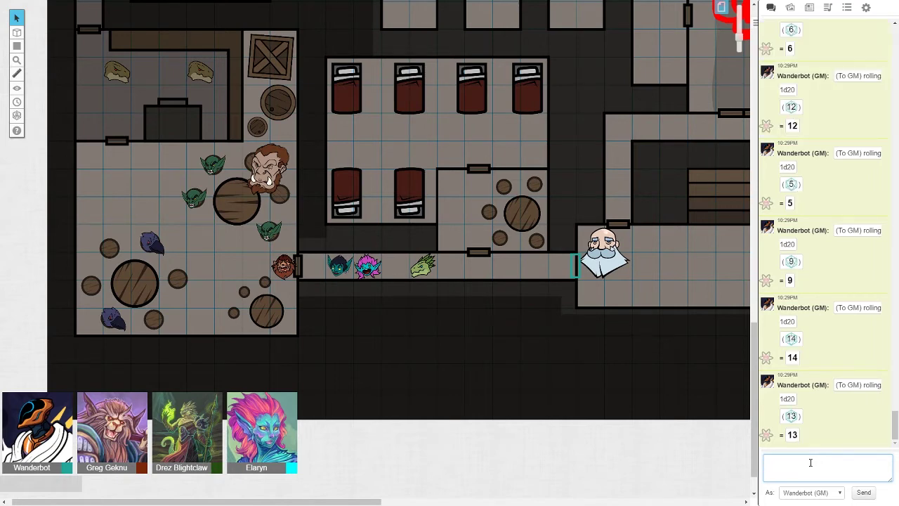
key("Up")
key("Return")
key("Up")
key("Return")
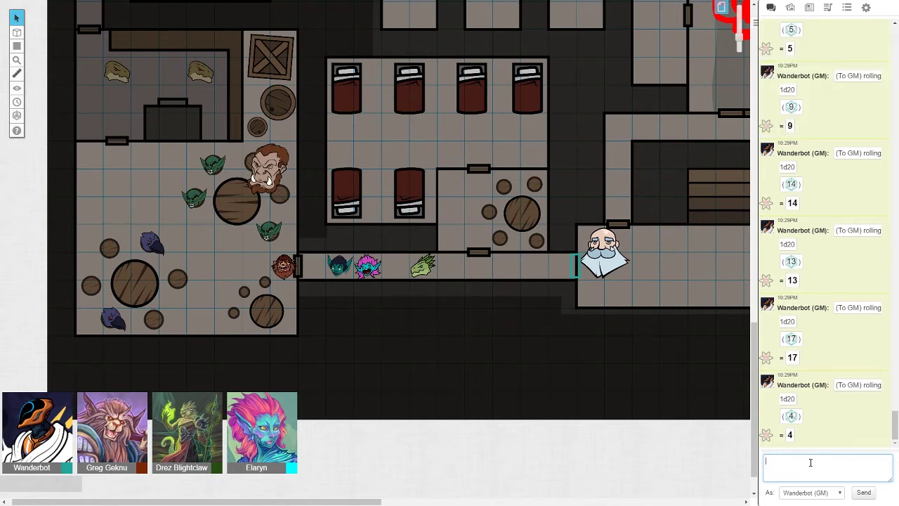
- Select the purple token in the lower left, open its options menu, then dismiss it
left_click(113, 320)
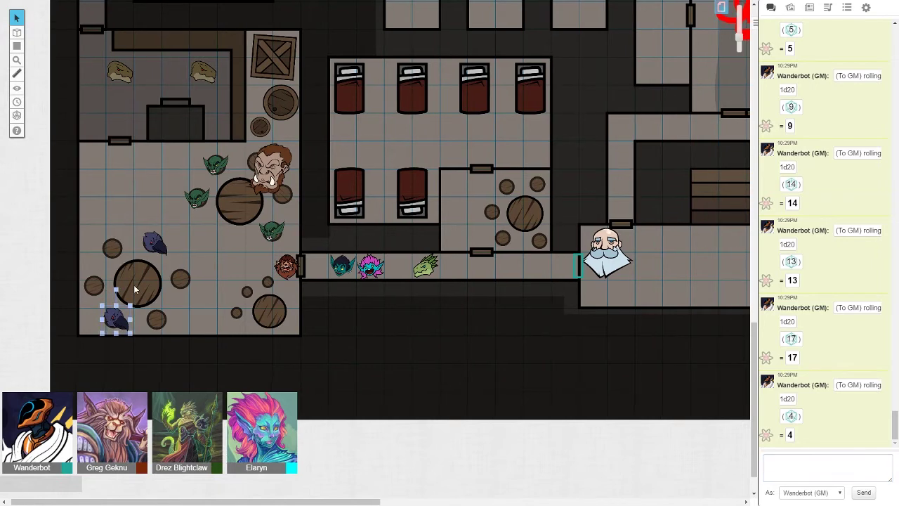
right_click(123, 215)
mouse_move(142, 304)
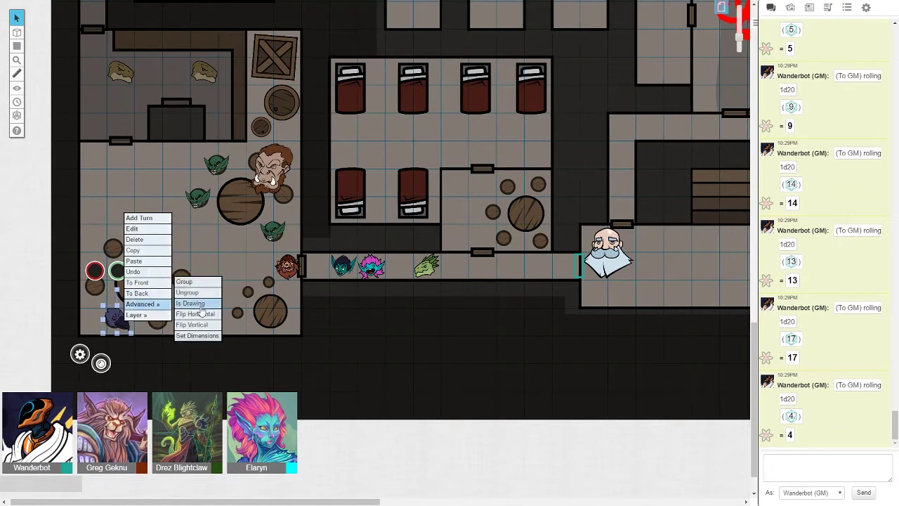
left_click(202, 314)
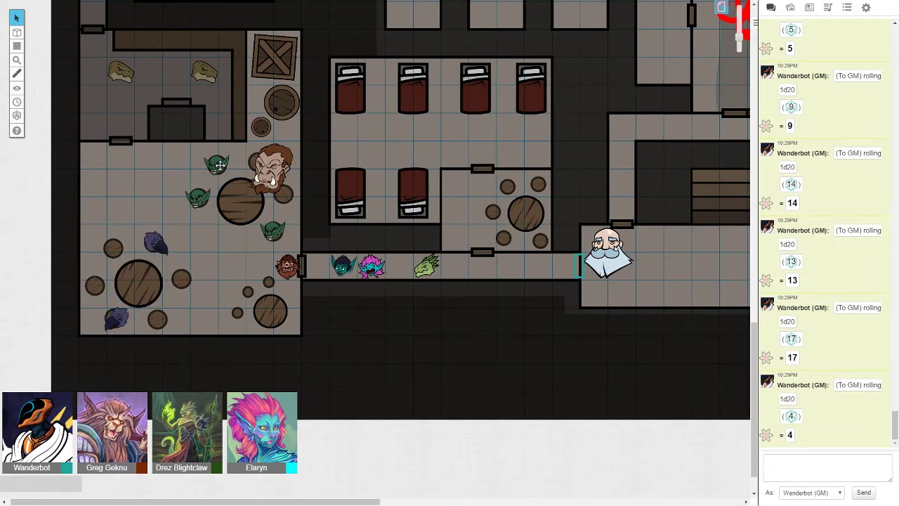
scroll(823, 212, "up", 5)
scroll(823, 212, "up", 3)
scroll(823, 212, "down", 1)
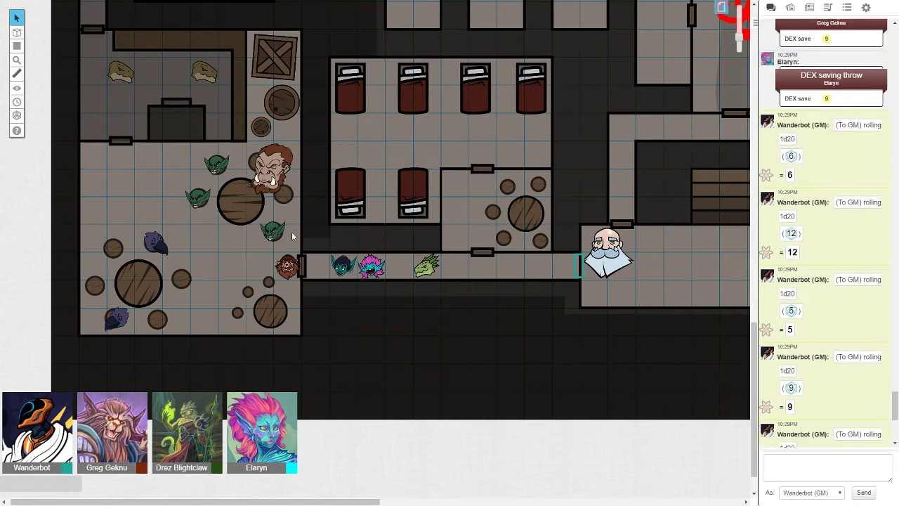
- Turn the ogre, two goblins and both purple creatures to face the party
left_click(264, 174)
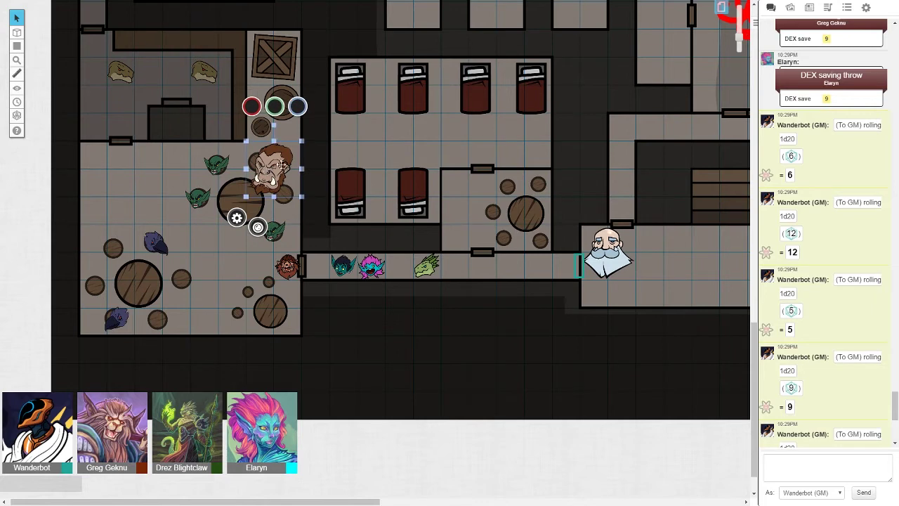
left_click_drag(274, 138, 295, 144)
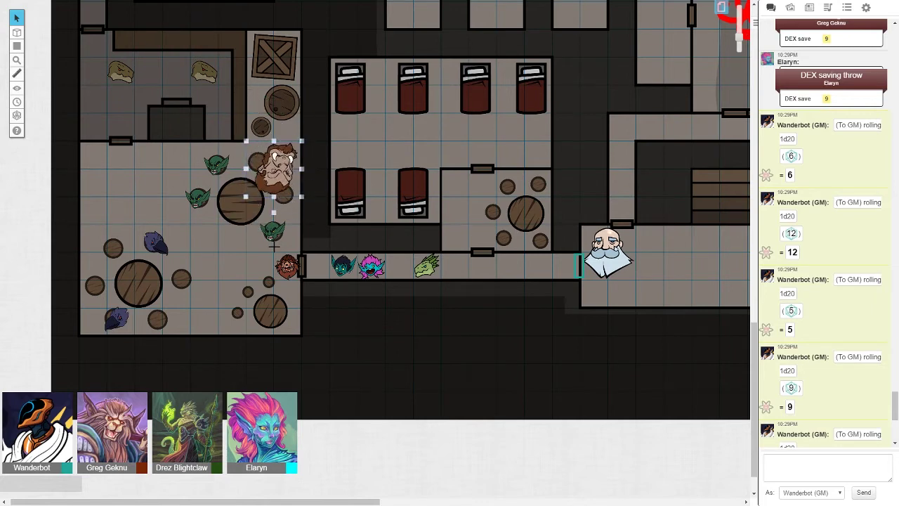
left_click(200, 193)
left_click_drag(199, 145, 183, 162)
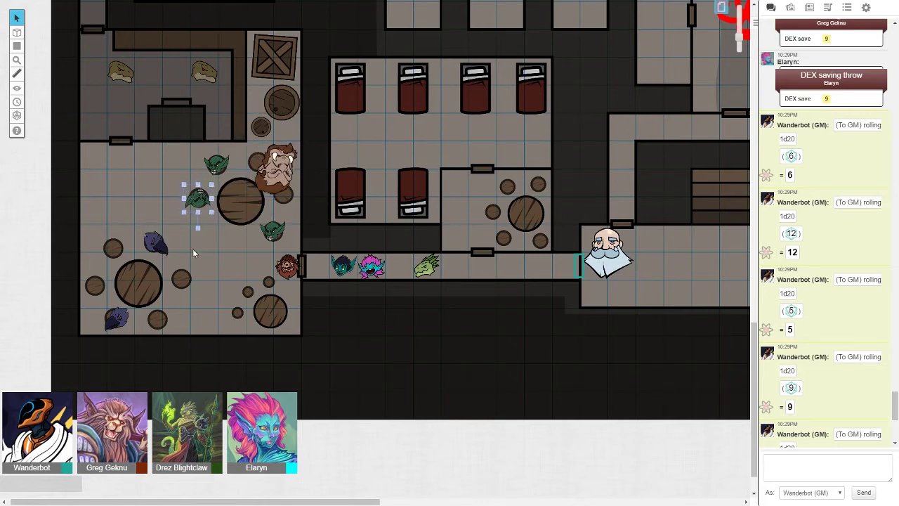
left_click(288, 233)
left_click_drag(274, 204, 278, 211)
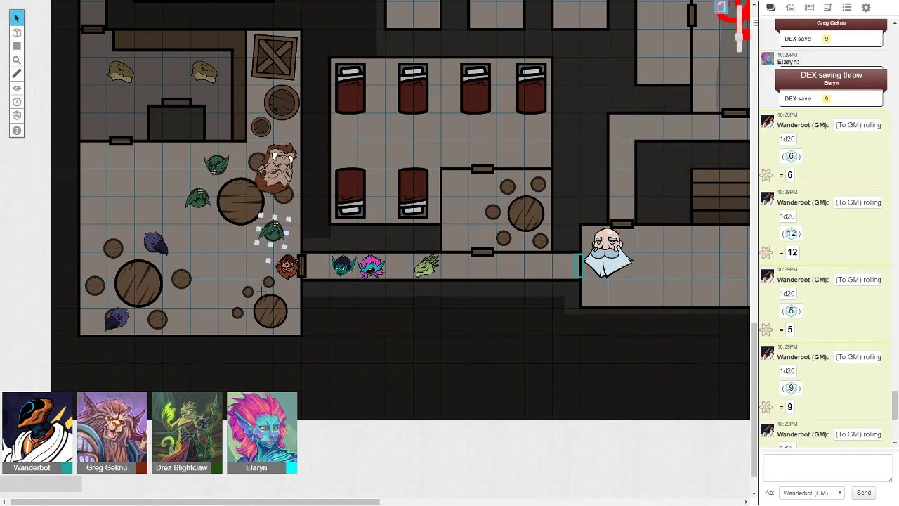
left_click(160, 249)
left_click_drag(160, 249, 165, 252)
left_click(116, 318)
left_click_drag(132, 330, 137, 324)
left_click(204, 339)
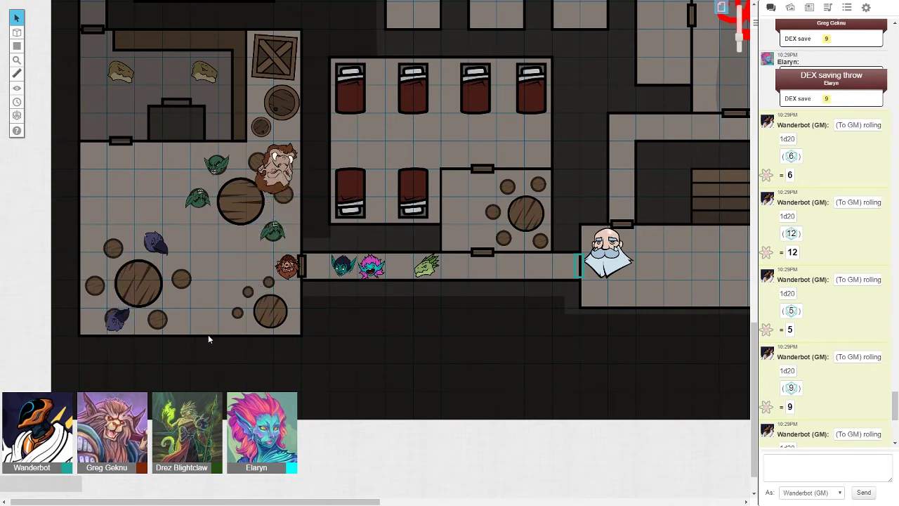
- Rotate the brown hero at the doorway and the pink hero toward the room
left_click(287, 266)
left_click(289, 237)
left_click(312, 261)
left_click(287, 267)
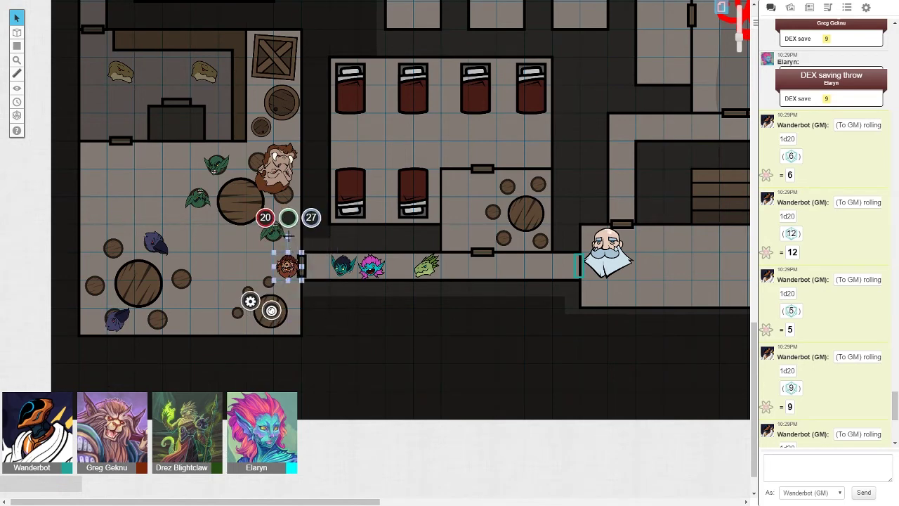
left_click_drag(286, 293, 278, 295)
left_click(346, 305)
left_click(371, 265)
left_click(371, 237)
left_click(393, 218)
left_click_drag(374, 238, 385, 281)
left_click(417, 367)
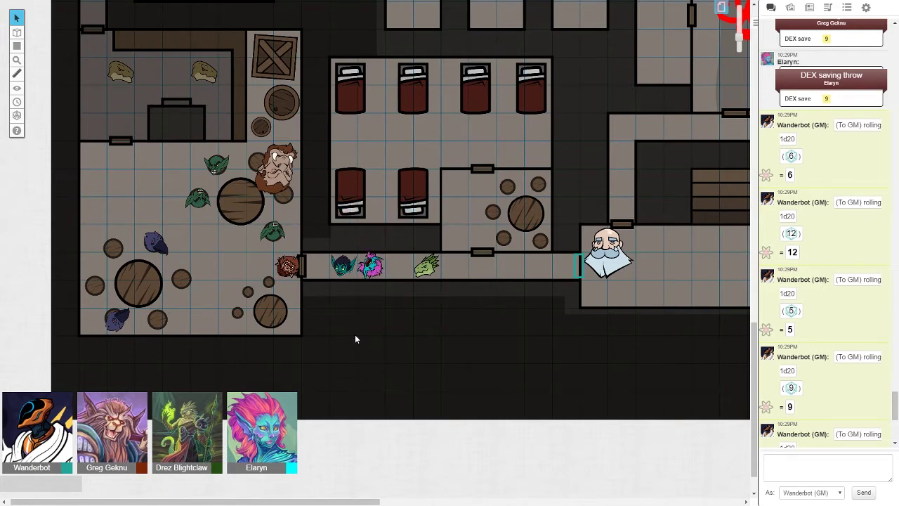
- Drag the teal goblin into the room and post a /roll 1d4+2d6+7 damage roll totalling 17
left_click_drag(342, 265, 258, 235)
left_click(799, 467)
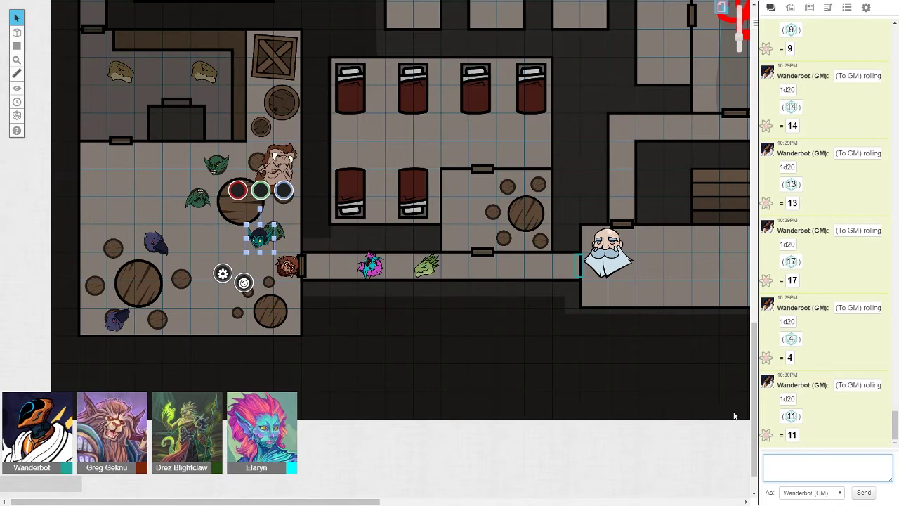
type("/roll")
type("1d4+2")
type("d6+")
type("7")
key("Return")
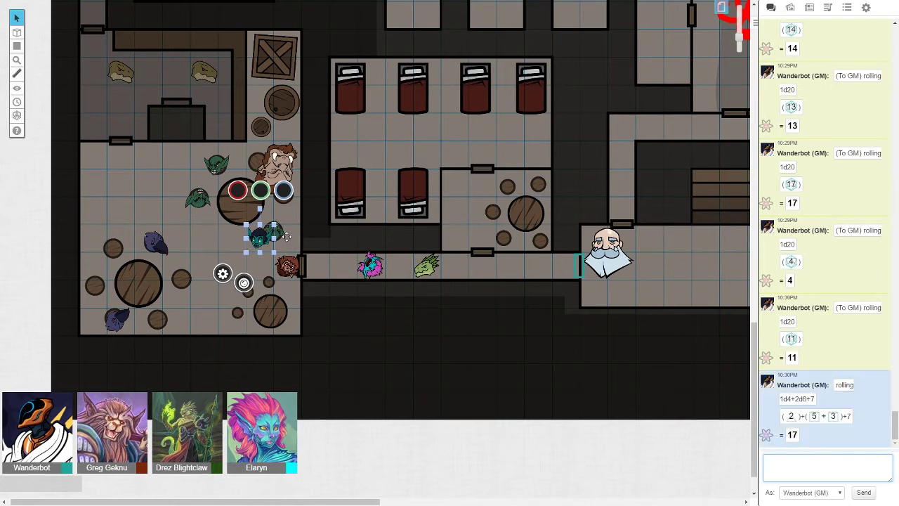
left_click_drag(262, 236, 275, 232)
left_click(281, 232)
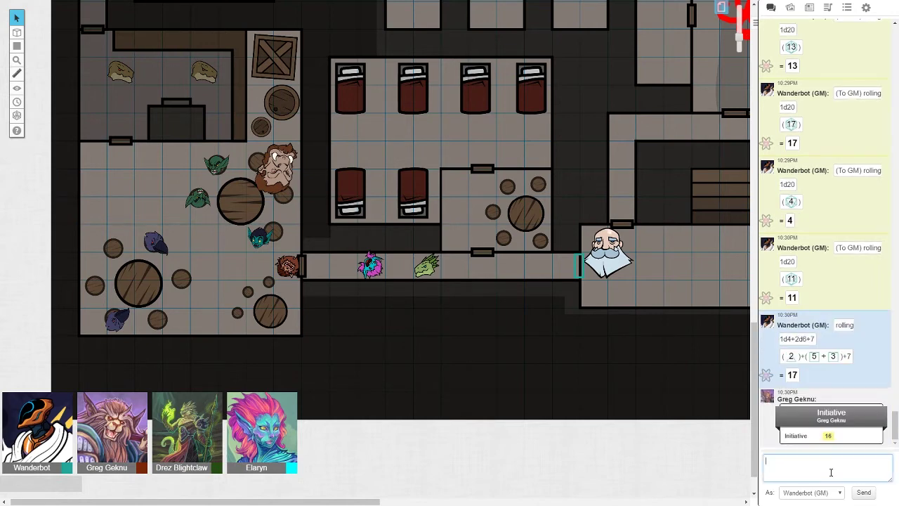
type("/gmroll 1d20")
- Post a /gmroll 1d20, then repeated /roll 1d20 rolls: 3, 2, 17, 11, 12
key("Return")
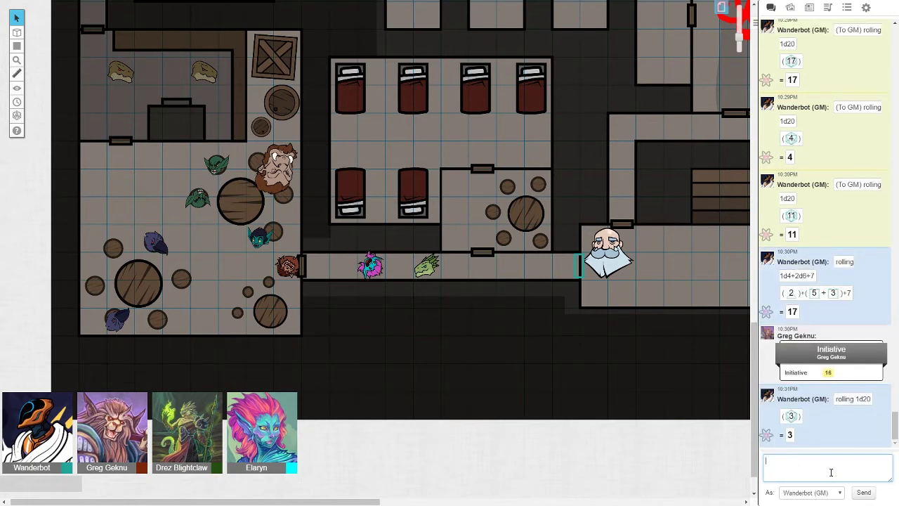
type("/roll 1d20")
key("Return")
key("Up")
key("Return")
key("Up")
key("Return")
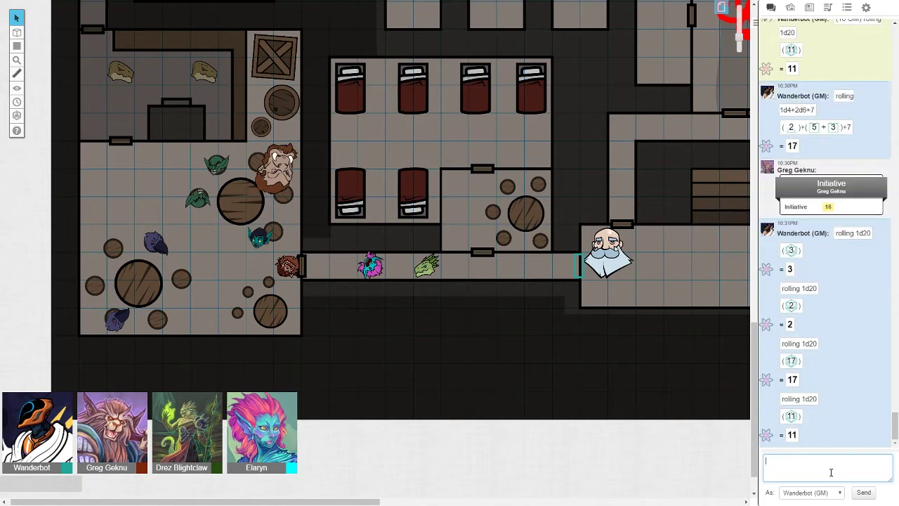
key("Up")
key("Return")
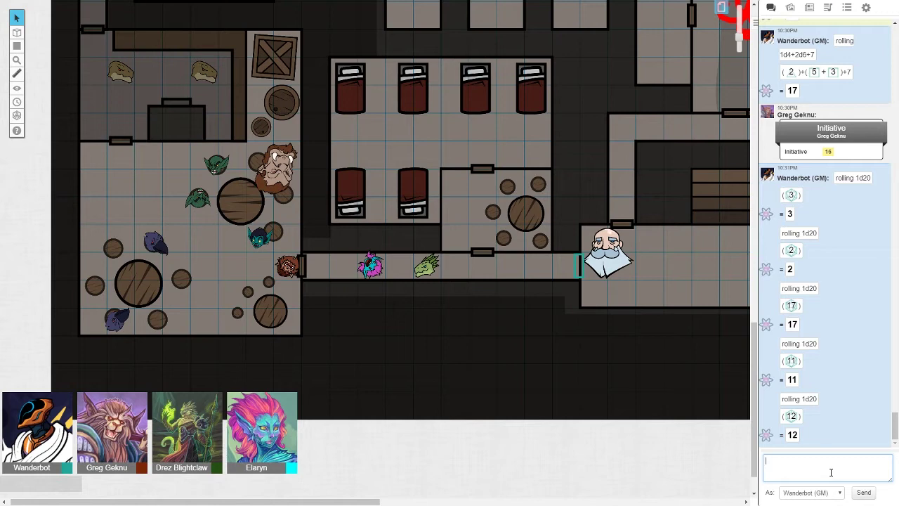
scroll(842, 366, "up", 3)
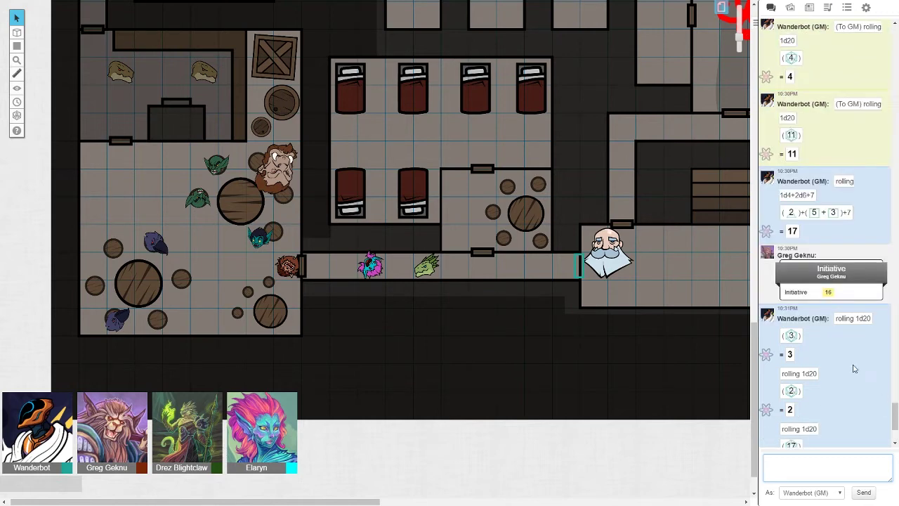
scroll(843, 366, "down", 3)
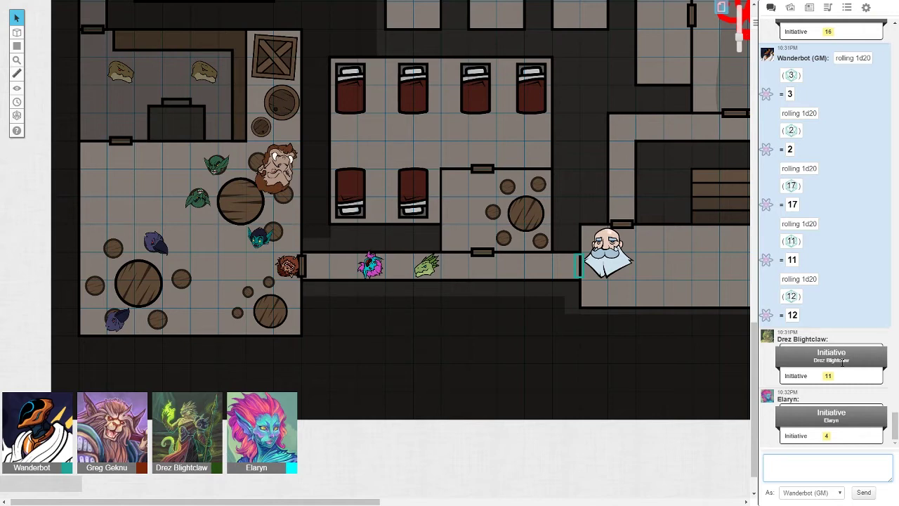
scroll(843, 358, "up", 3)
scroll(827, 306, "down", 3)
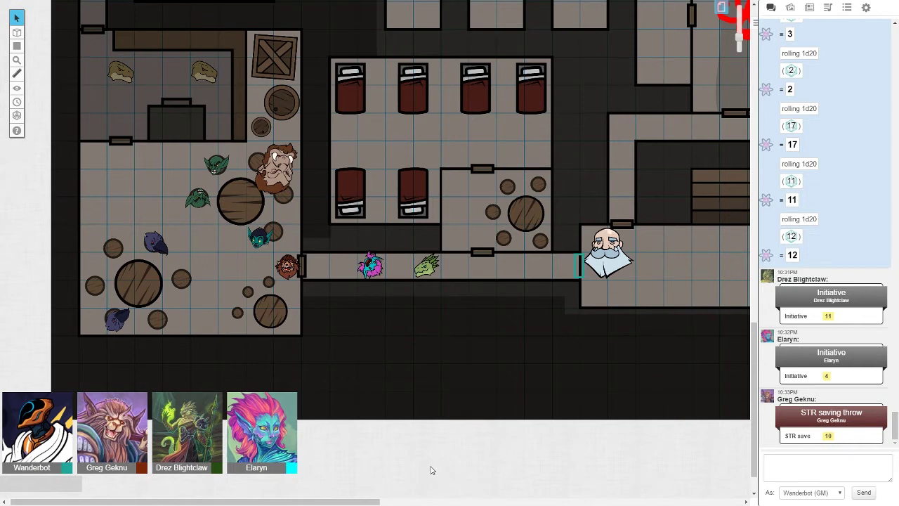
- Focus the chat box while the lizard hero casts Produce Flame (22 to hit, 4 fire)
left_click(822, 467)
scroll(426, 309, "up", 2)
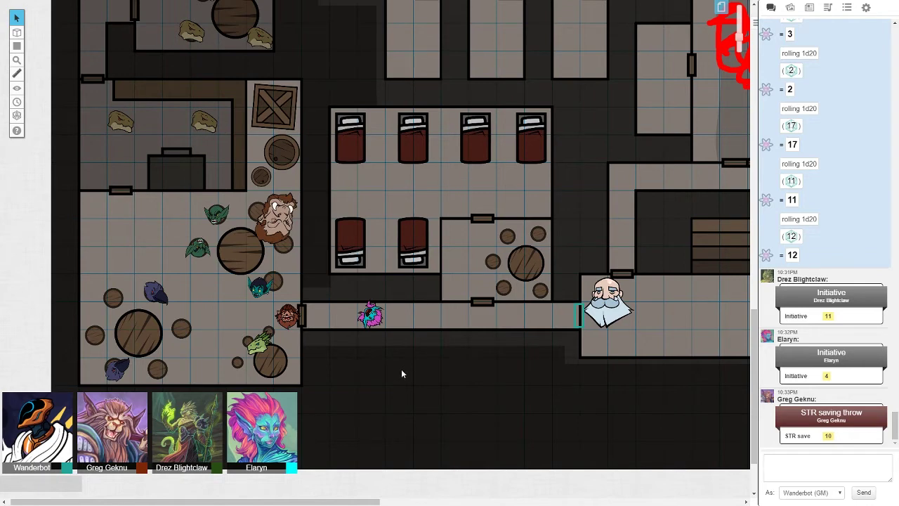
scroll(556, 382, "down", 2)
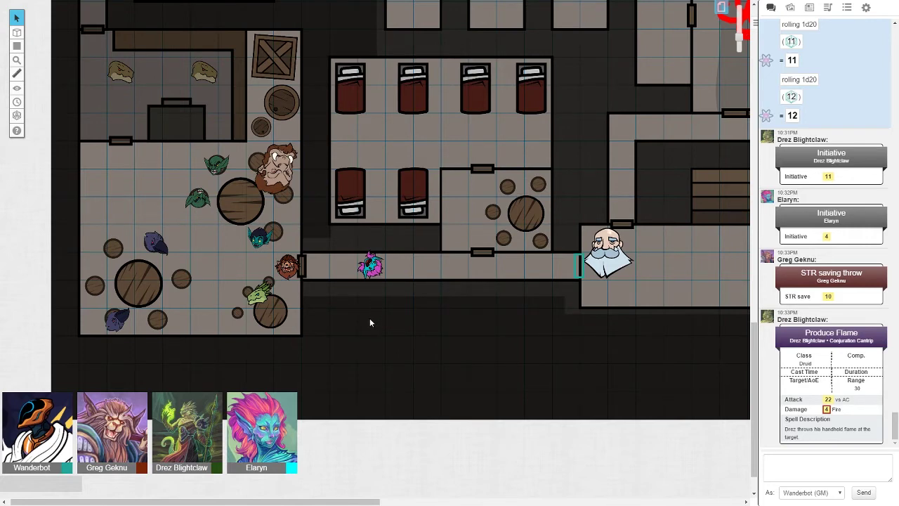
- Roll 1d20 twice in chat, getting 3 and 13
left_click(792, 469)
left_click(816, 467)
type("/roll 1d20")
key("Return")
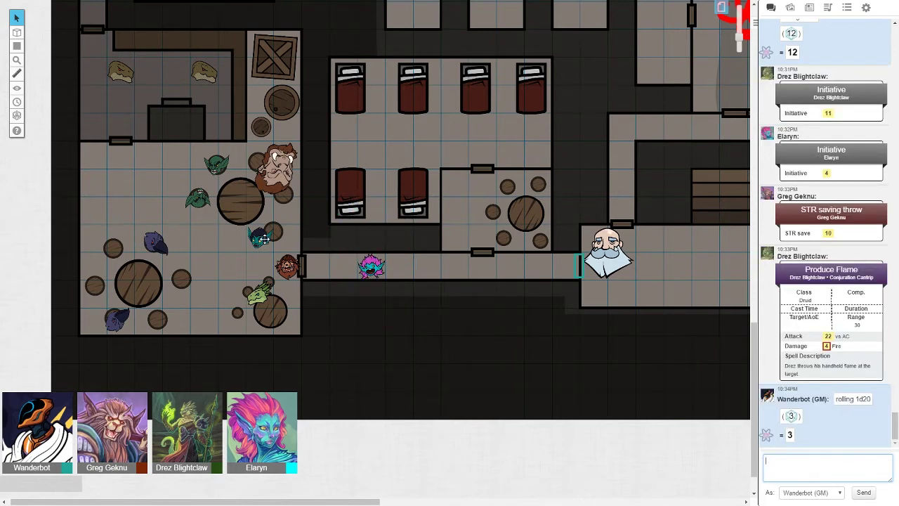
key("Up")
key("Return")
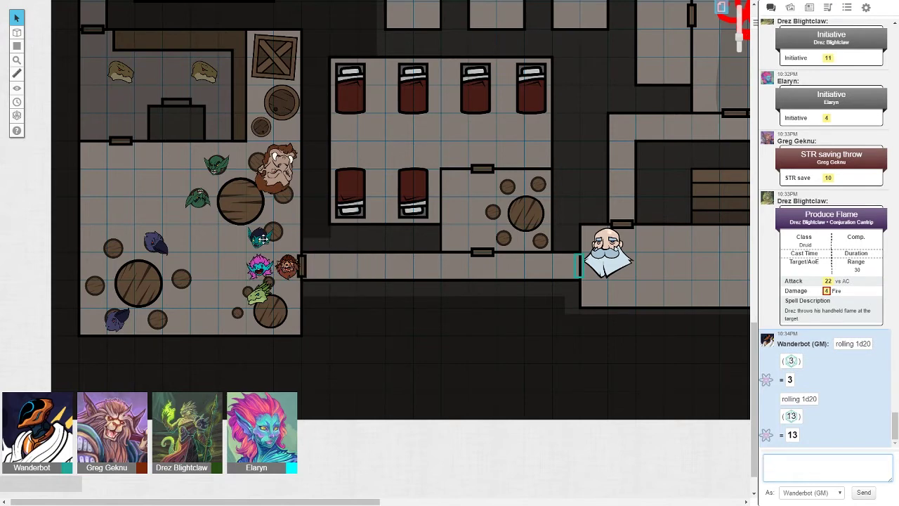
- Move the teal goblin beside the round table, then roll a d20 (16) and 1d4+2d6+7 damage (16)
mouse_move(266, 237)
left_mouse_down()
mouse_move(252, 172)
mouse_move(204, 207)
left_mouse_up()
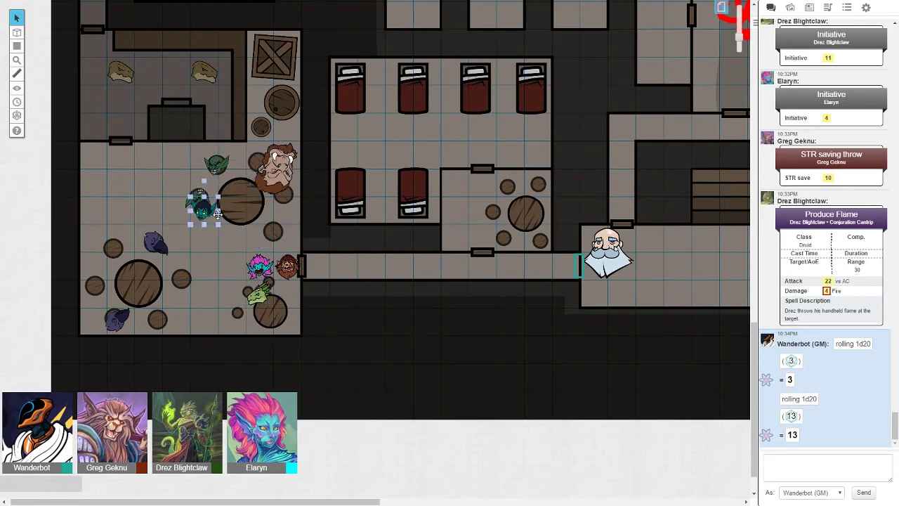
left_click(794, 461)
type("/roll 1d20")
key("Return")
type("/roll 1d20")
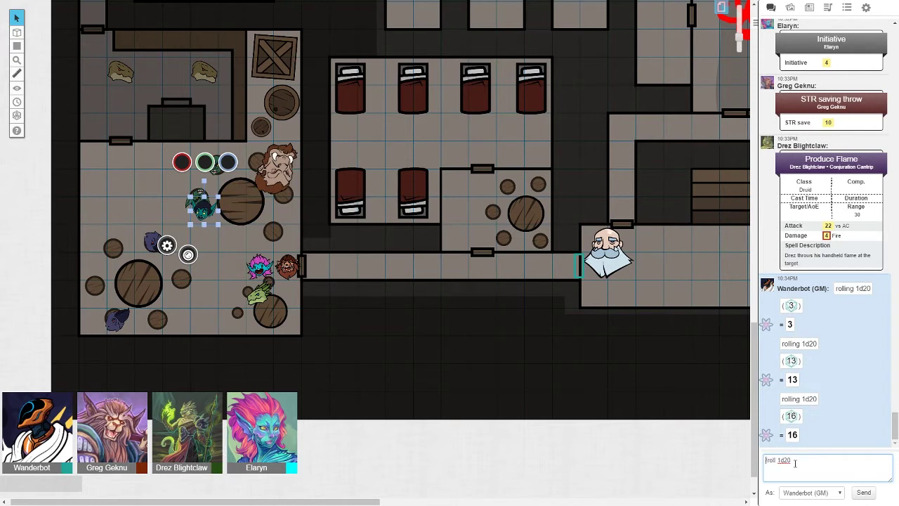
key("ctrl+a")
type("/gmroll 1d20")
type("/roll 1d4+2d6+7")
key("Return")
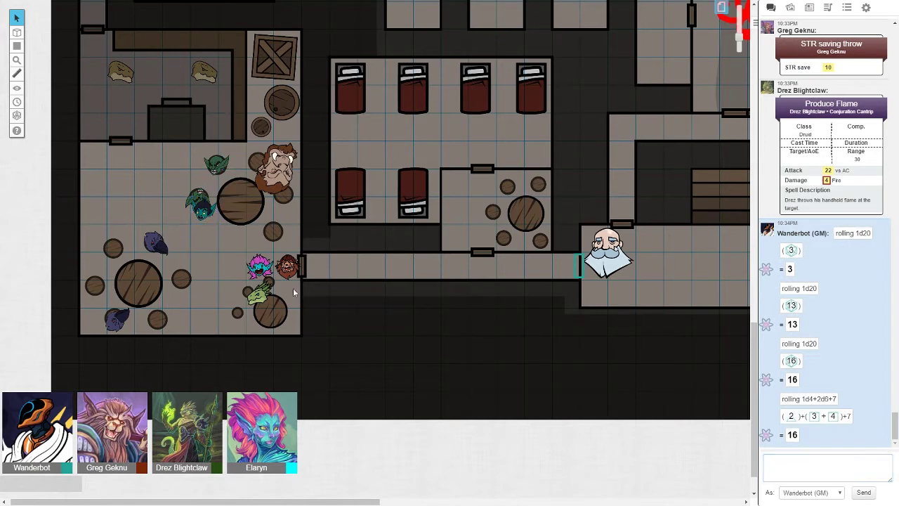
left_click_drag(202, 205, 199, 189)
- Deselect the token and return to chat once Elaryn's Rapier crit damage (7) posts
left_click(300, 234)
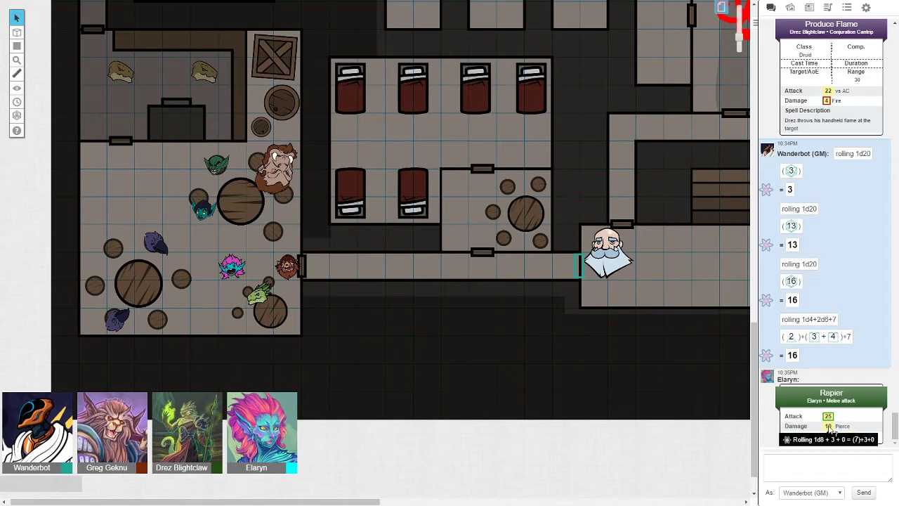
mouse_move(828, 426)
left_click(823, 467)
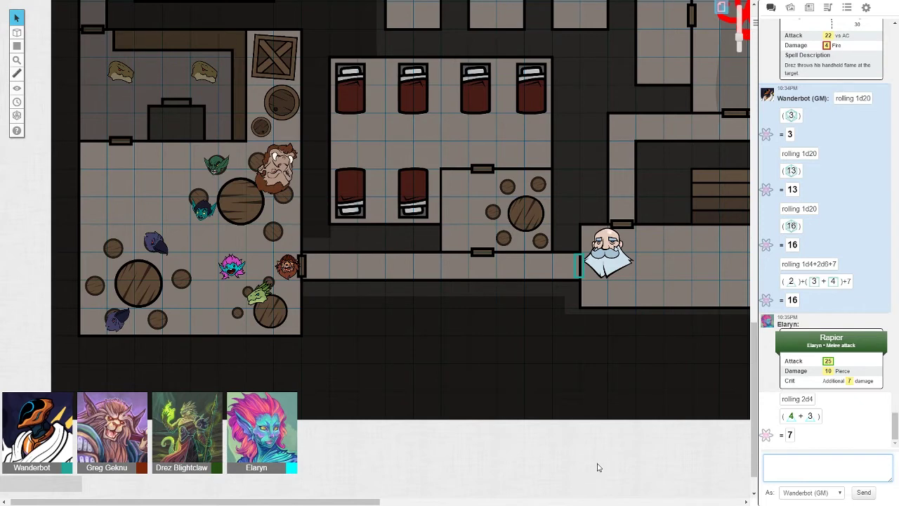
left_click_drag(319, 500, 312, 500)
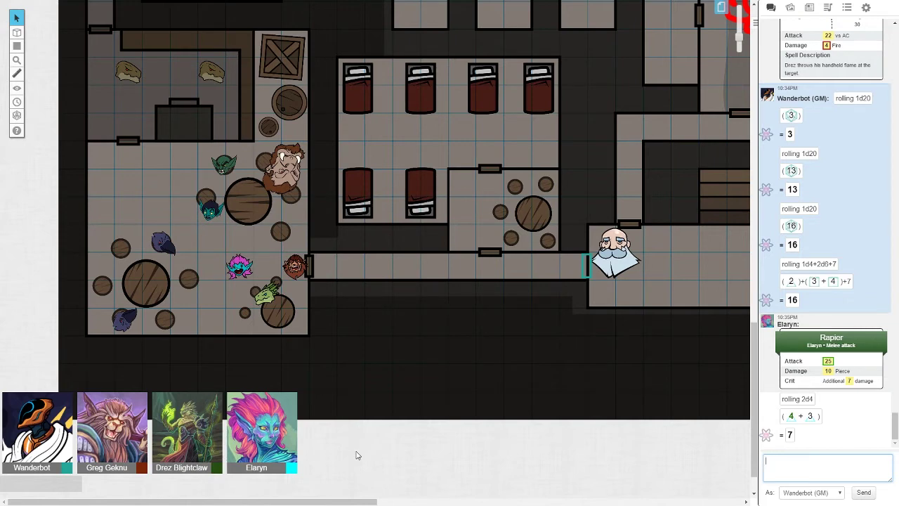
- Set the dark purple creature's red bar value to 36
left_click(377, 406)
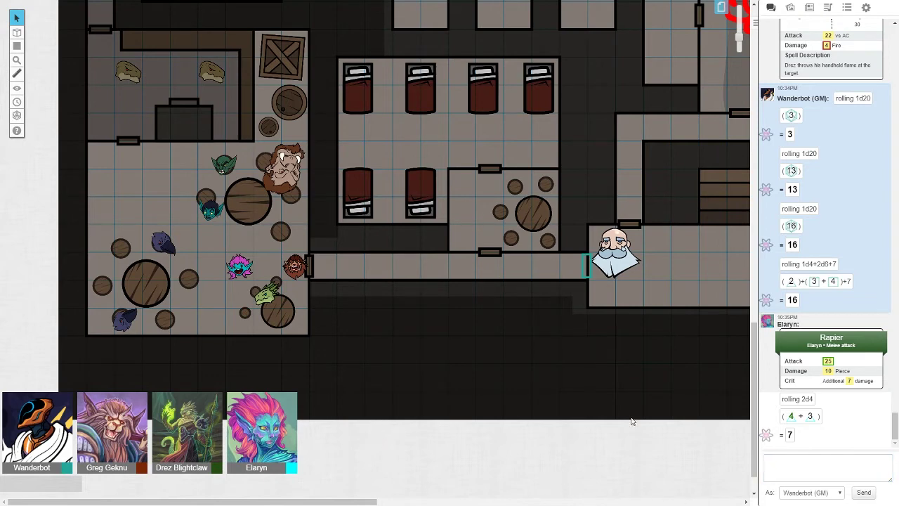
left_click(162, 244)
left_click(140, 195)
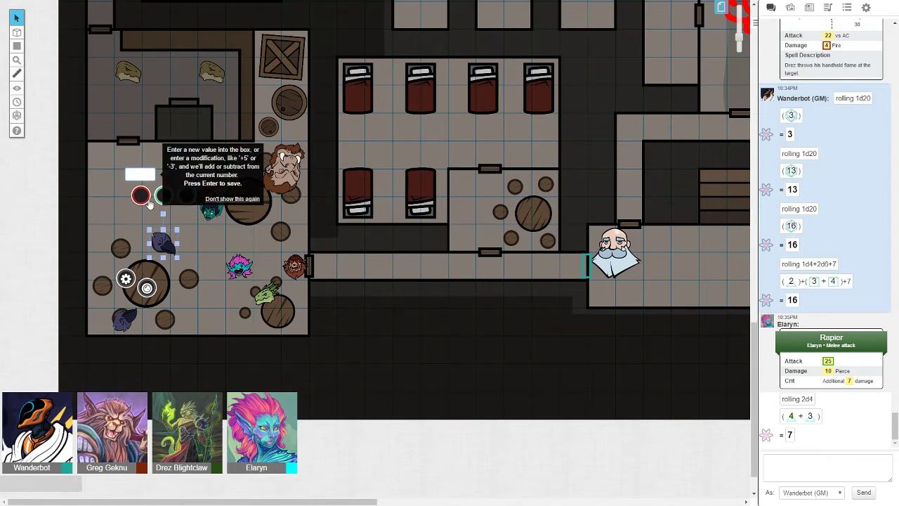
type("36")
key("Return")
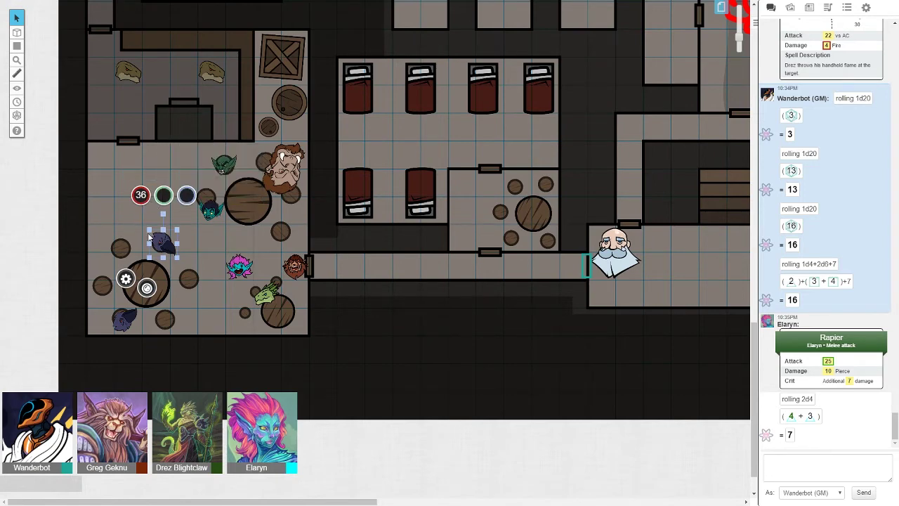
left_click(241, 349)
left_click(162, 242)
left_click(246, 345)
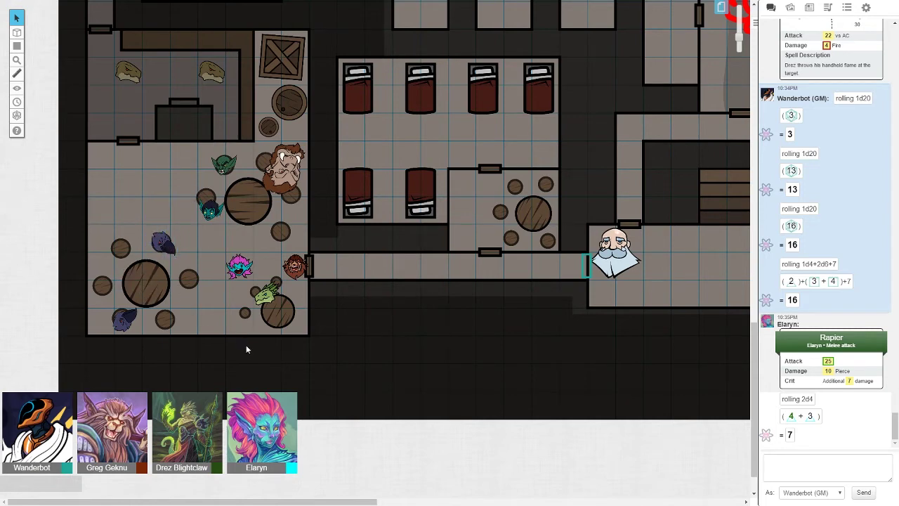
left_click(775, 464)
- Move the tusked creature beside the round table, then shift the goblin and purple creature
left_click(285, 168)
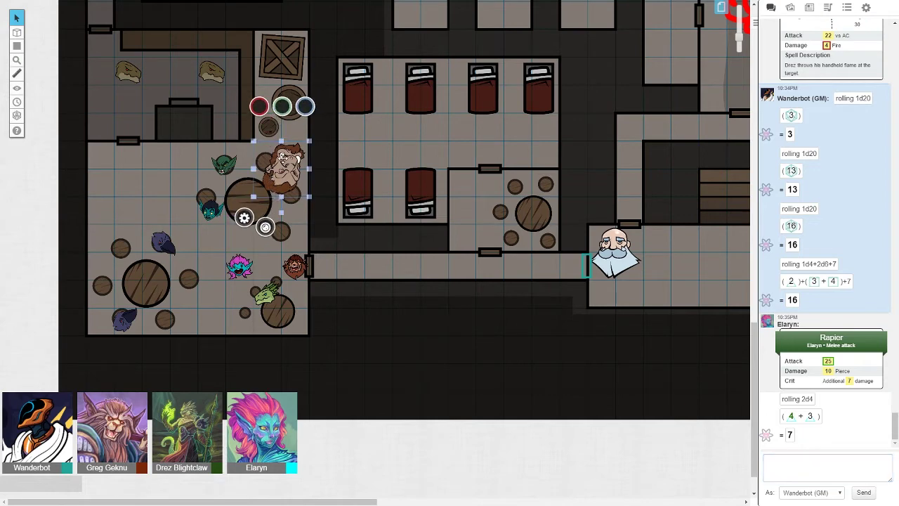
left_click_drag(284, 169, 281, 221)
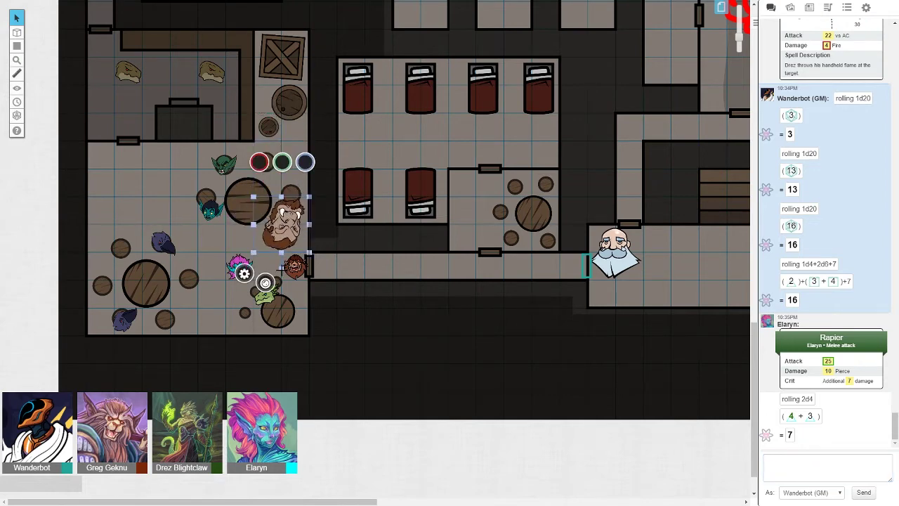
left_click_drag(281, 188, 302, 197)
left_click(357, 230)
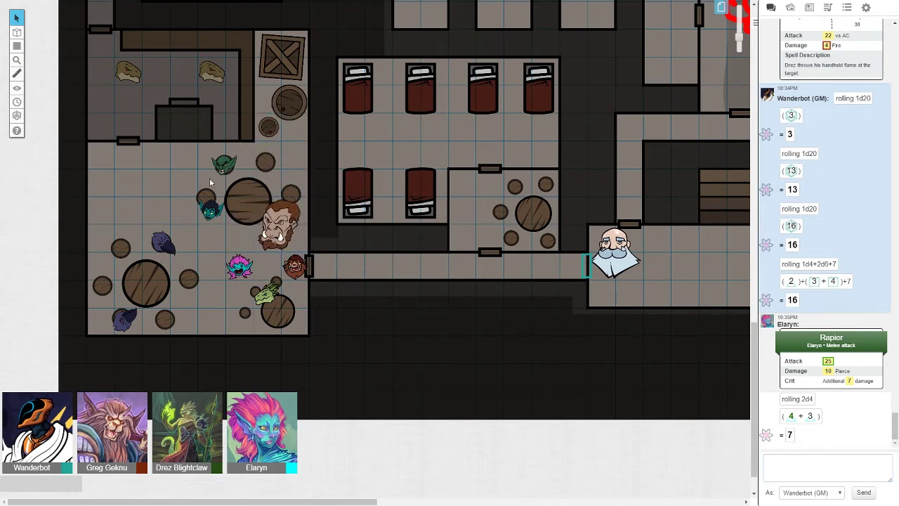
left_click_drag(223, 163, 208, 181)
left_click(171, 244)
left_click_drag(170, 244, 202, 256)
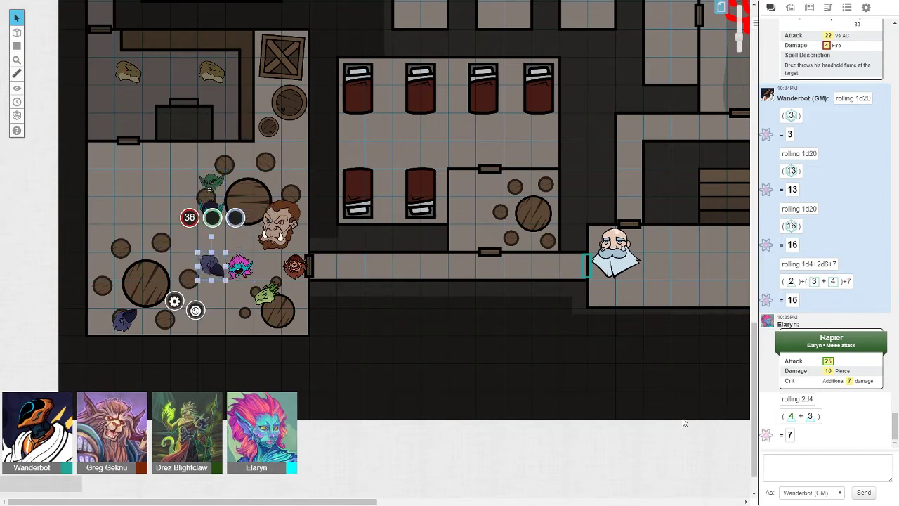
- Roll 1d20 for 14 and 2d4+2 for 9 in chat
left_click(808, 467)
type("/roll 1d4+2d6+7")
key("BackSpace")
key("BackSpace")
key("BackSpace")
type("1d20")
key("Return")
key("Up")
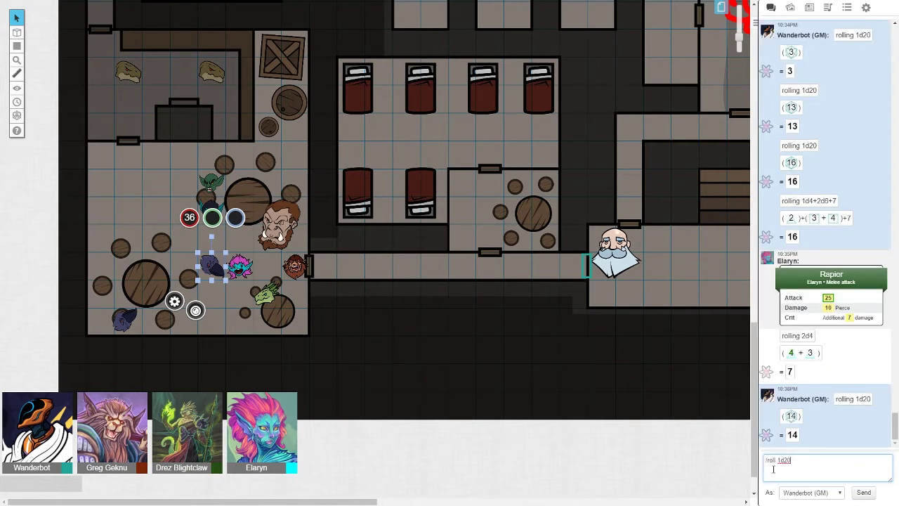
key("BackSpace")
key("BackSpace")
key("BackSpace")
type("2d4")
type("+2")
key("Return")
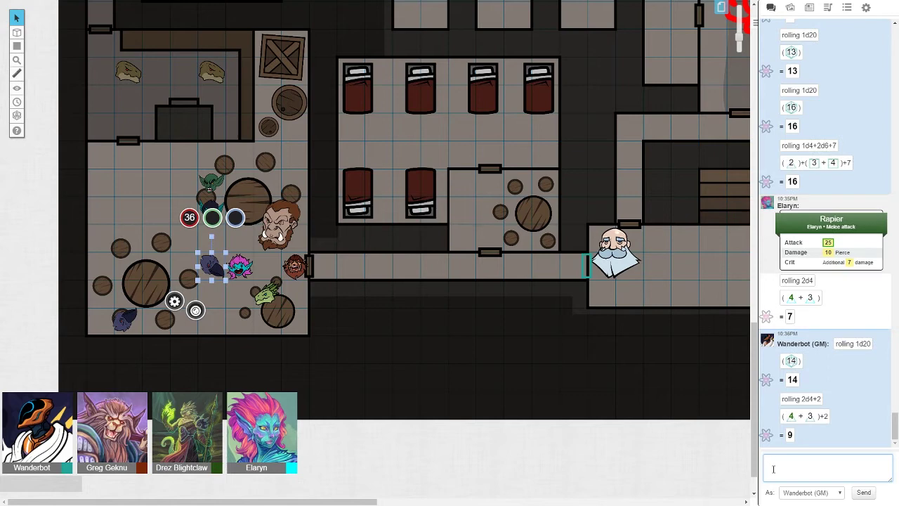
- Move the bottom-left dark token beside the lower table, dismissing its action menu
left_click(330, 388)
left_click(123, 320)
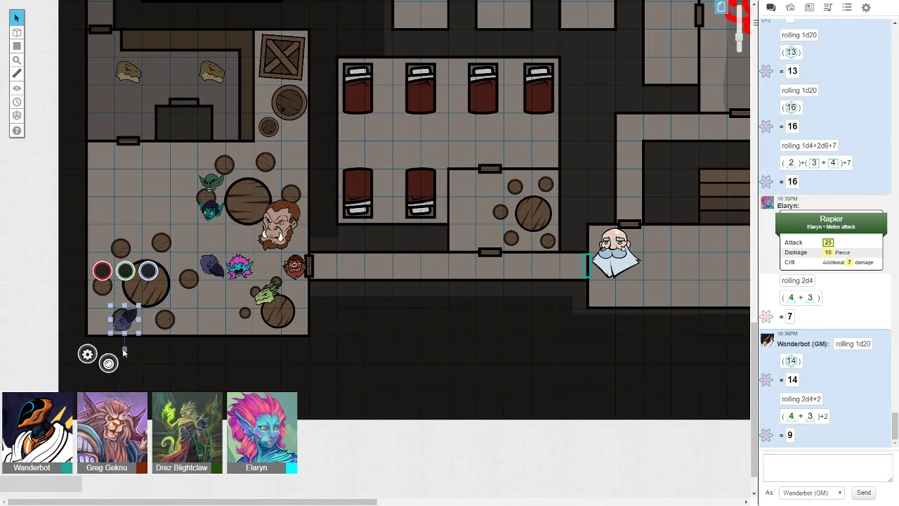
mouse_move(123, 319)
left_mouse_down()
mouse_move(235, 299)
mouse_move(240, 321)
left_mouse_up()
right_click(246, 316)
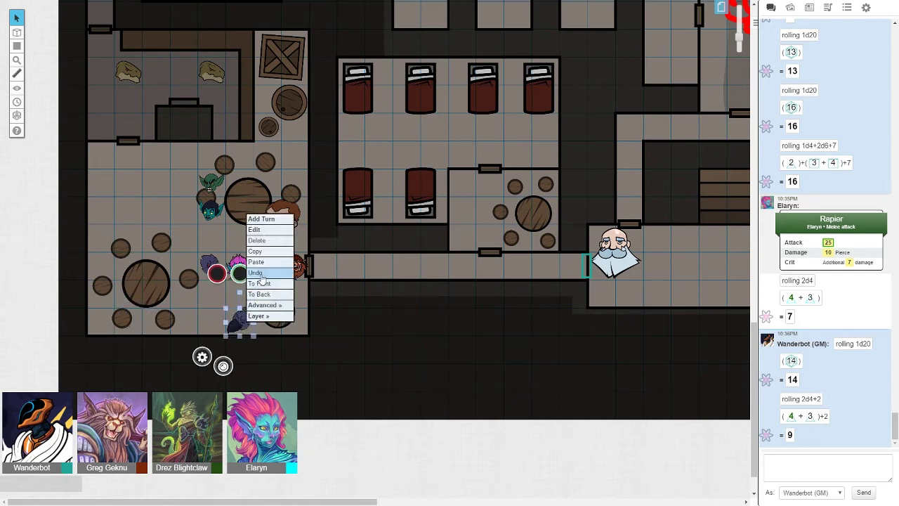
left_click(317, 319)
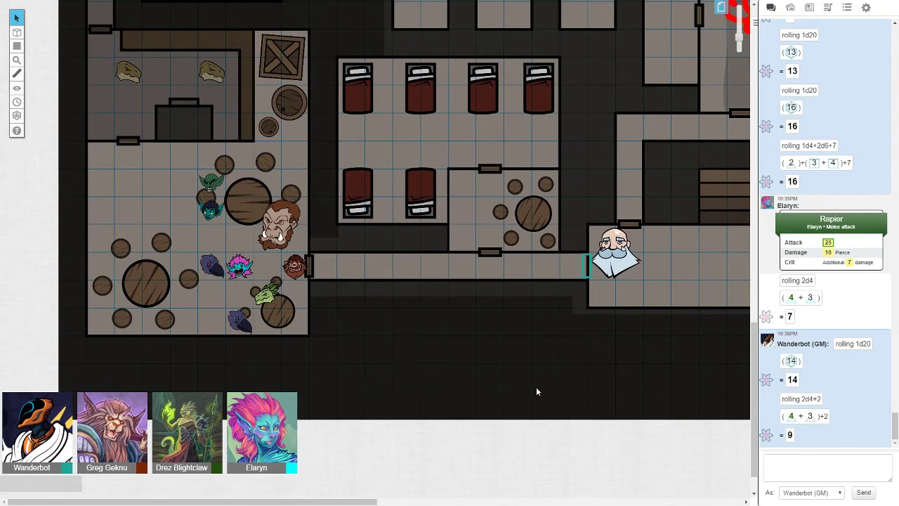
- Drag the white-bearded old man token from the east room into the corridor
mouse_move(614, 254)
left_mouse_down()
mouse_move(337, 258)
mouse_move(393, 258)
left_mouse_up()
left_click(471, 365)
left_click(476, 338)
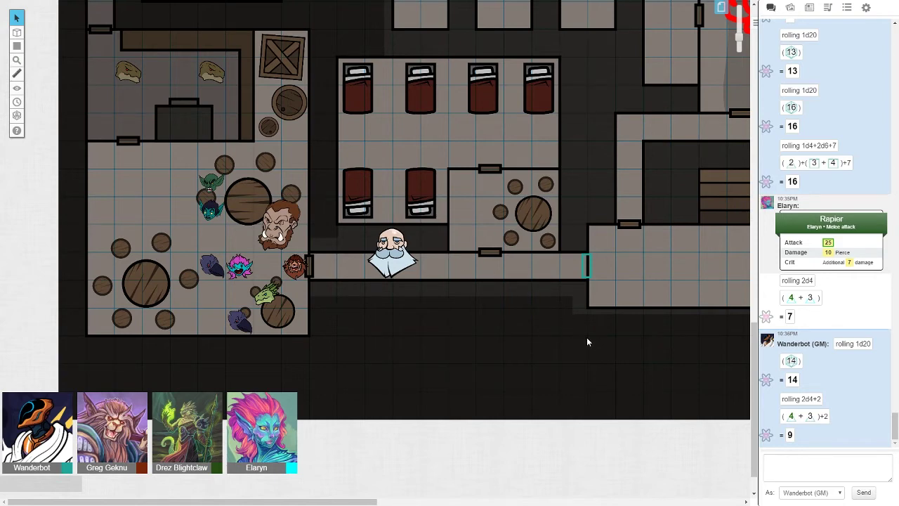
- Place the old man at the corridor's west end and reveal the fog around him
left_click_drag(392, 256, 337, 258)
left_click(377, 311)
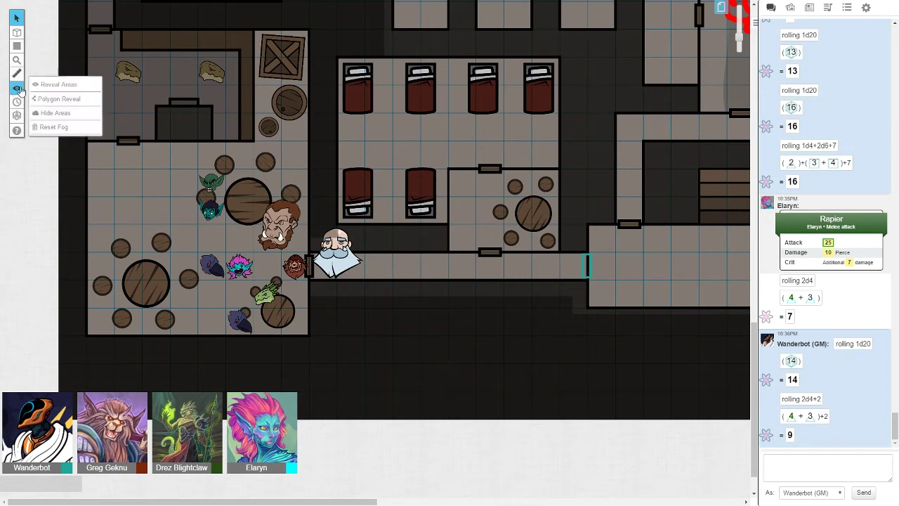
left_click(63, 85)
mouse_move(401, 287)
left_mouse_down()
mouse_move(308, 166)
mouse_move(309, 174)
left_mouse_up()
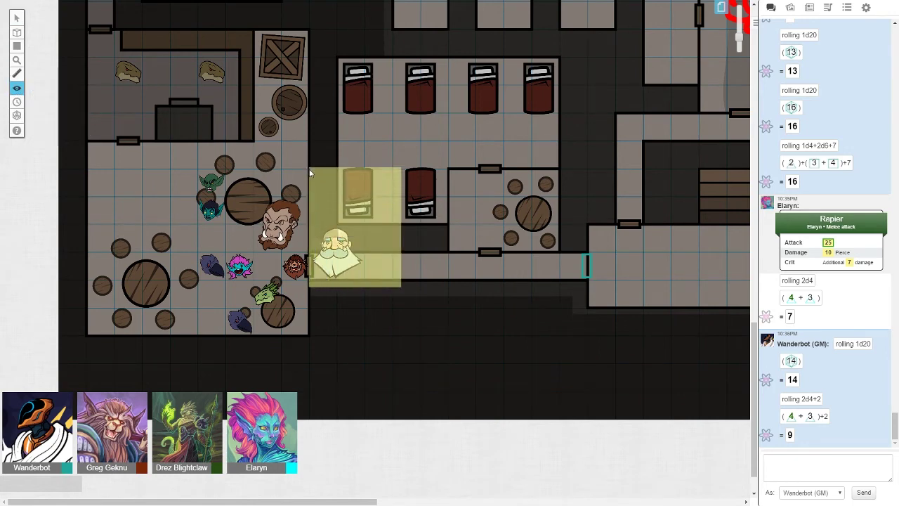
left_click_drag(311, 173, 282, 57)
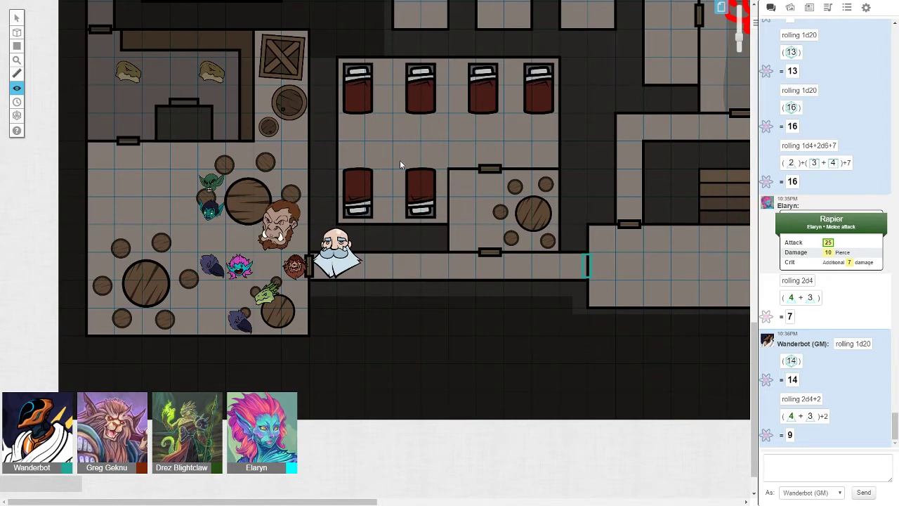
- Wait in chat while Greg's Great Sword attacks post (24 and 22 to hit), then return to the map
left_click(818, 470)
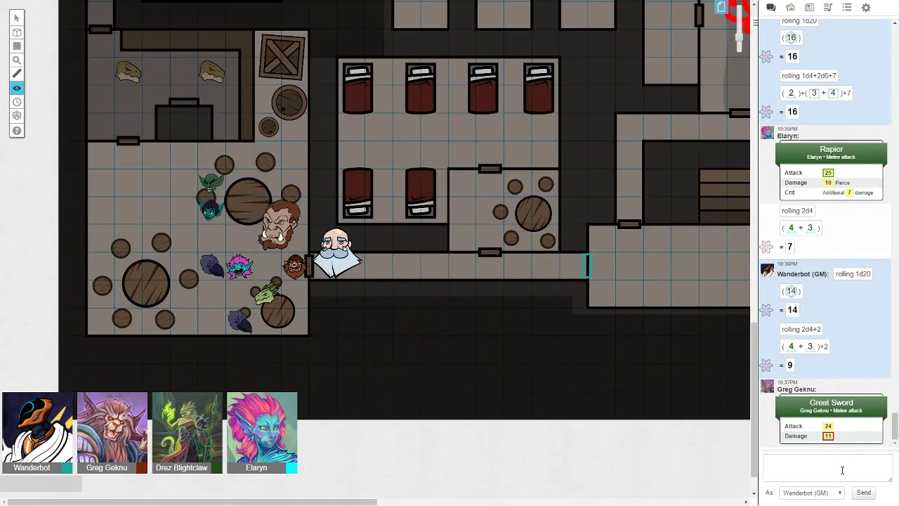
left_click(820, 460)
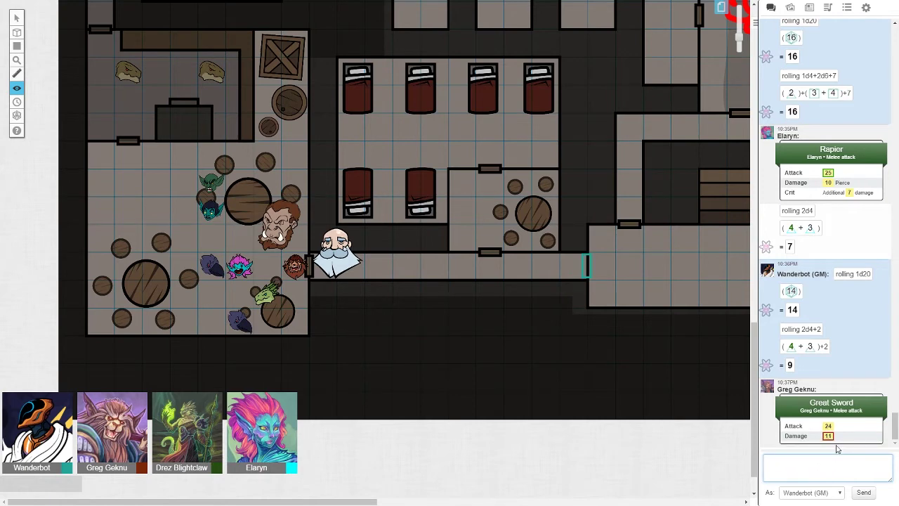
left_click(399, 349)
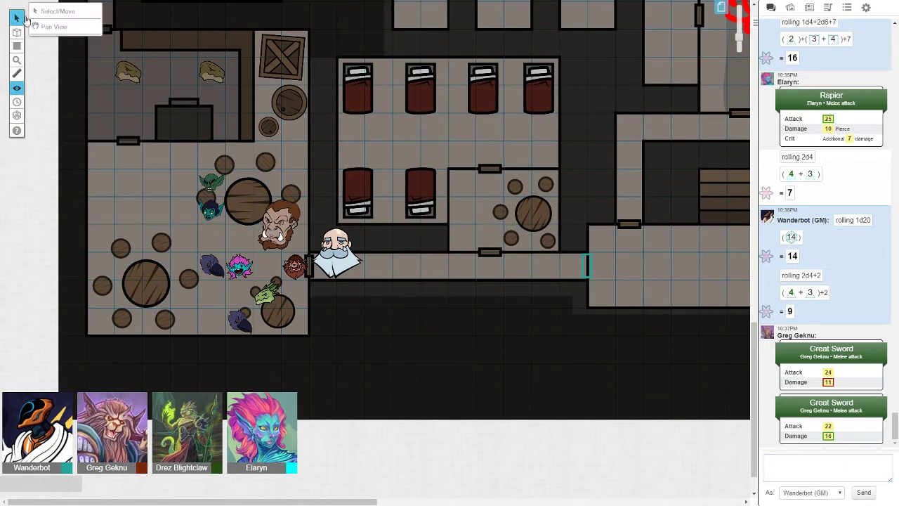
- With the Select tool active, roll 1d20 for 8 and 1d4+7 for 11 in chat
left_click(53, 18)
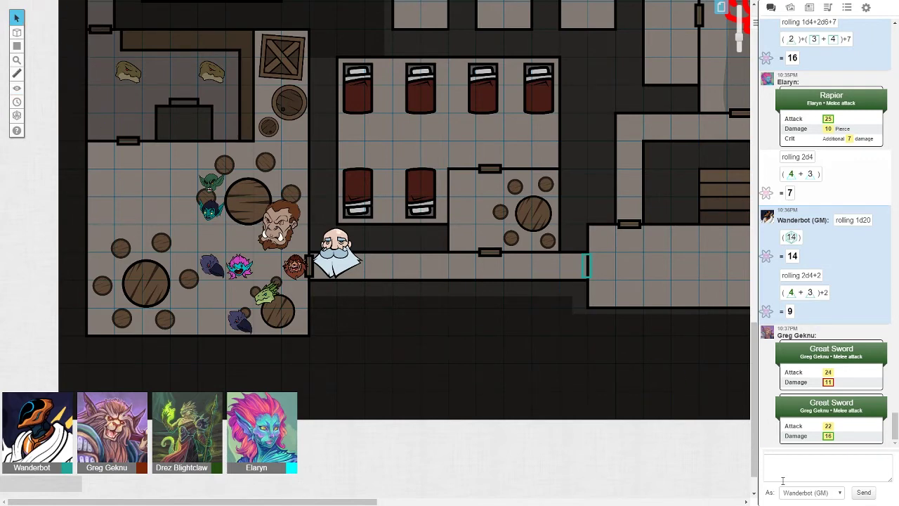
left_click(807, 467)
type("/roll 2d4+2")
key("BackSpace")
key("BackSpace")
key("BackSpace")
type("1d20")
key("Return")
type("/roll 1d4+2d6+7")
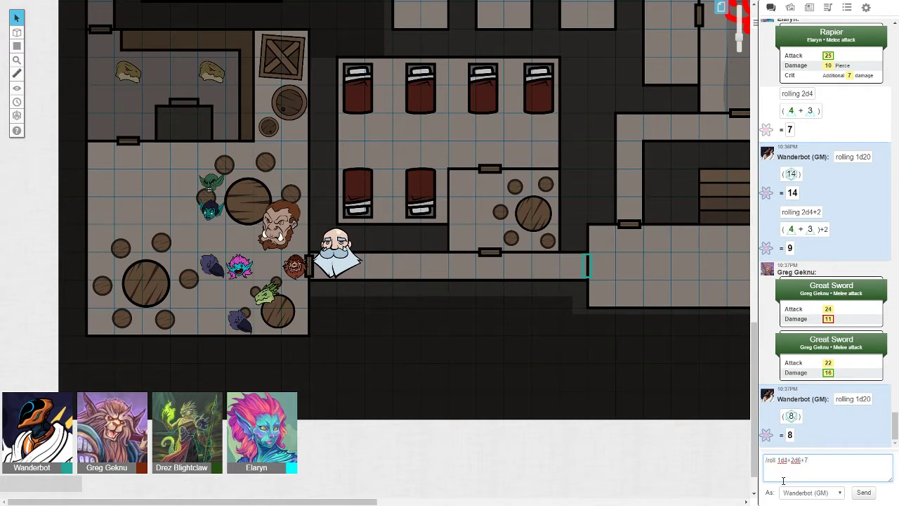
key("BackSpace")
key("BackSpace")
key("BackSpace")
key("Return")
- Delete the green goblin token near the tavern's upper table
left_click(208, 186)
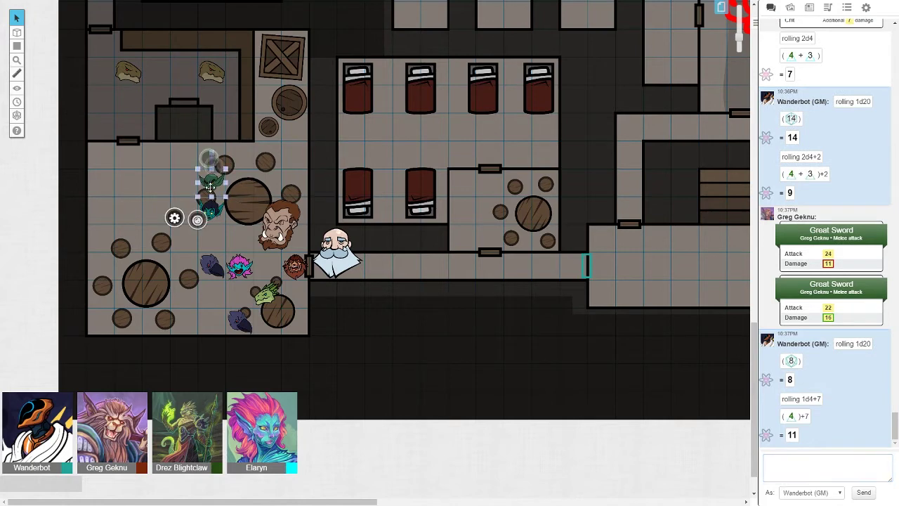
right_click(213, 184)
left_click(229, 106)
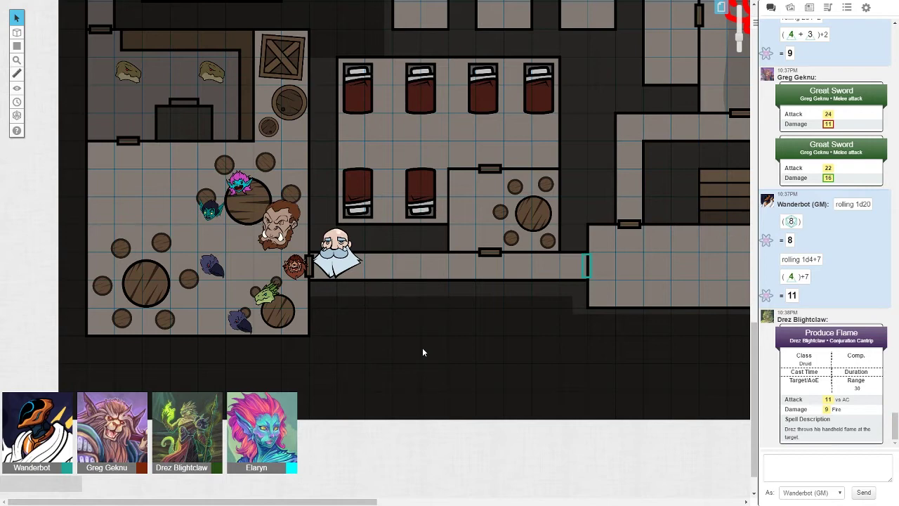
scroll(541, 444, "down", 1)
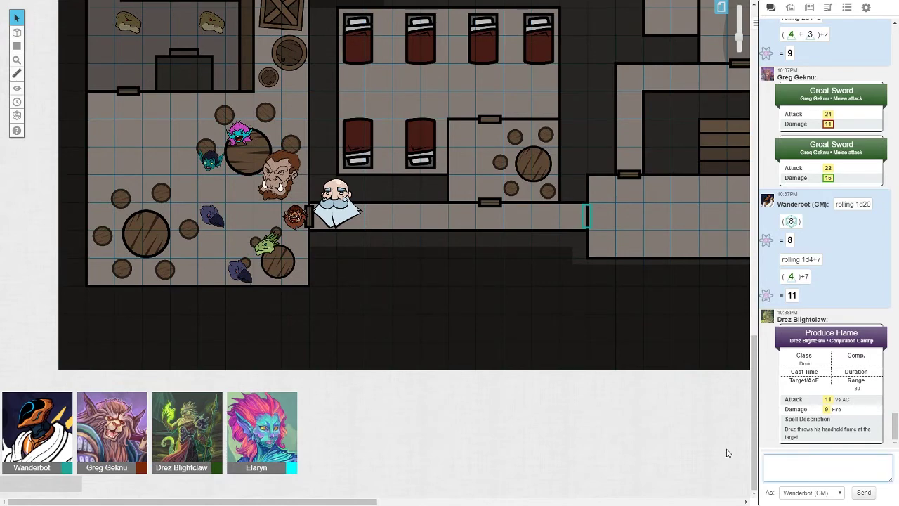
type("/r 1d20")
- Send d20 rolls of 16, 16 and 19, plus 1d12+6 for 7 and 2d4+2 for 10
key("Return")
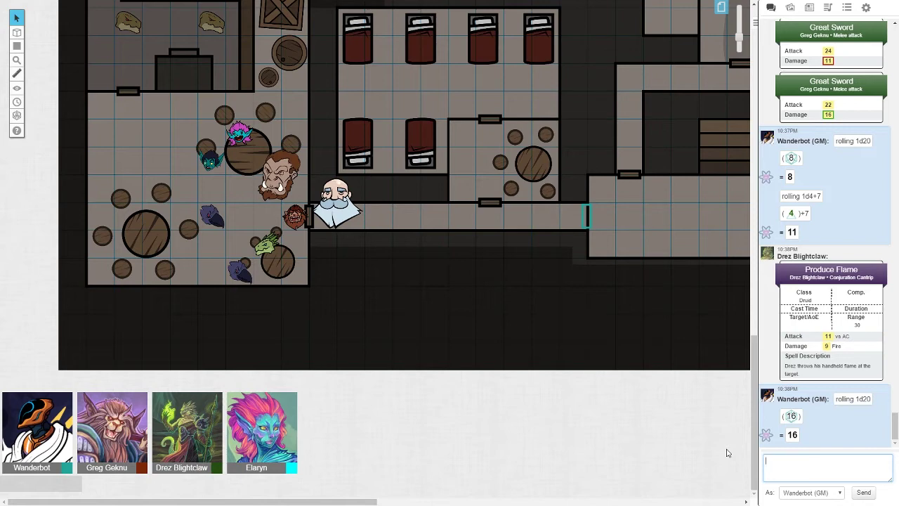
key("Up")
key("Return")
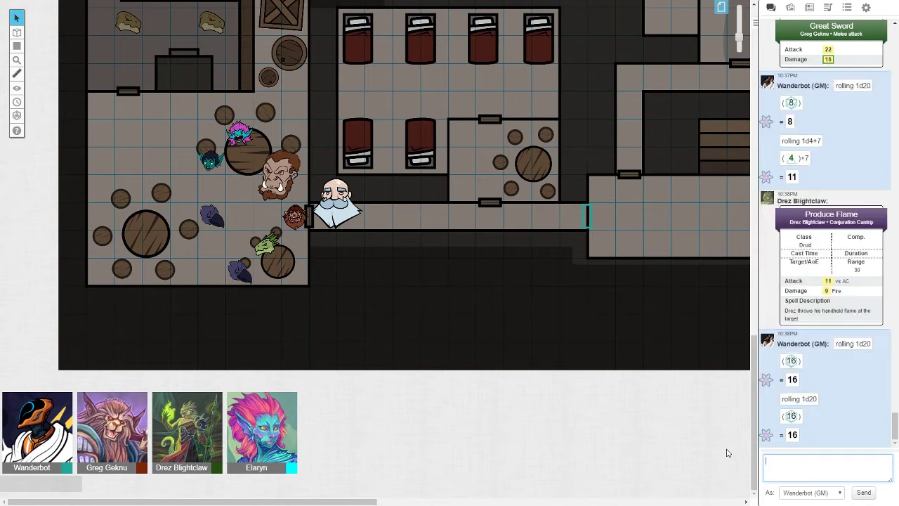
key("Up")
key("BackSpace")
key("BackSpace")
type("12+6")
key("Return")
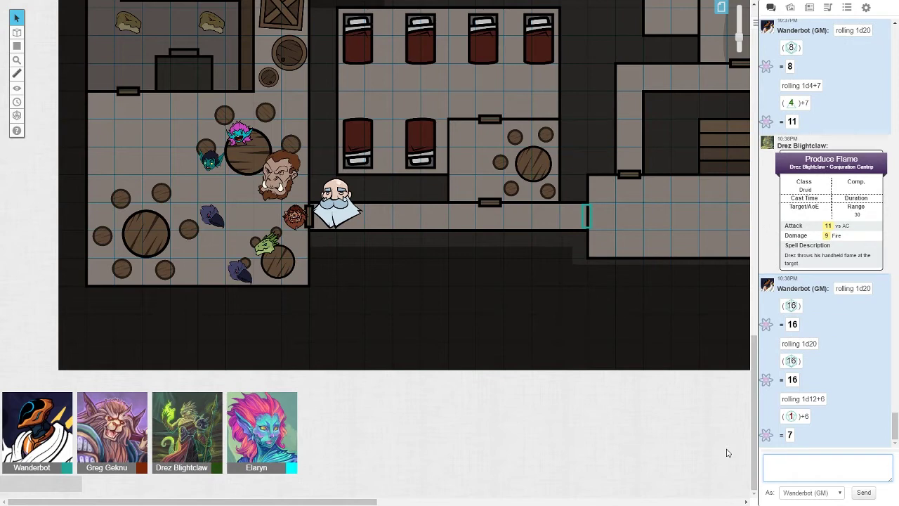
key("Up")
key("Up")
key("Return")
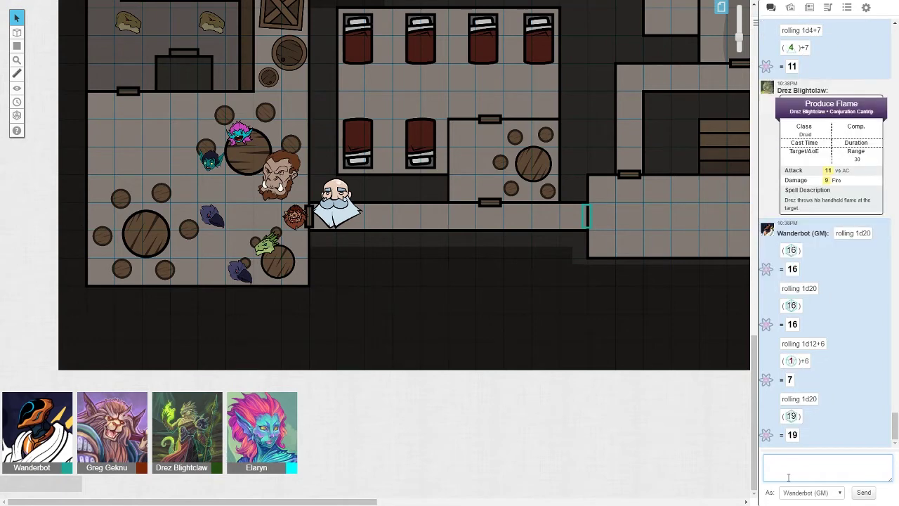
type("2d4")
type("+2")
key("Return")
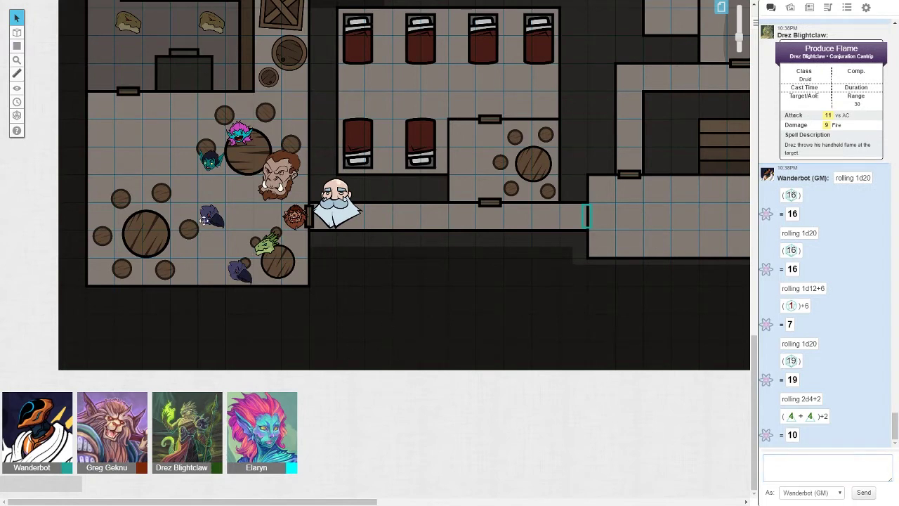
- Move the dark purple creature up one square and roll 1d20 (15) and 2d4+2 (6)
left_click_drag(204, 220, 204, 190)
left_click(797, 468)
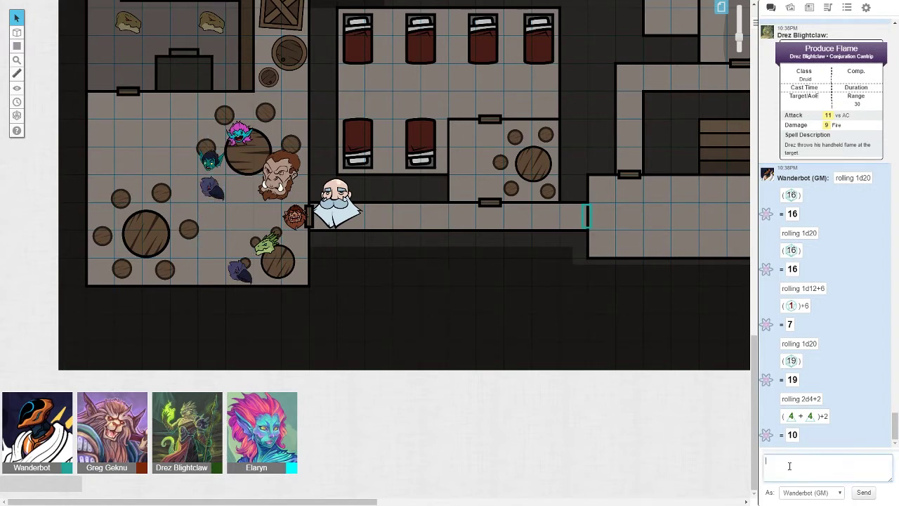
key("Up")
key("Up")
key("Return")
key("Up")
key("Up")
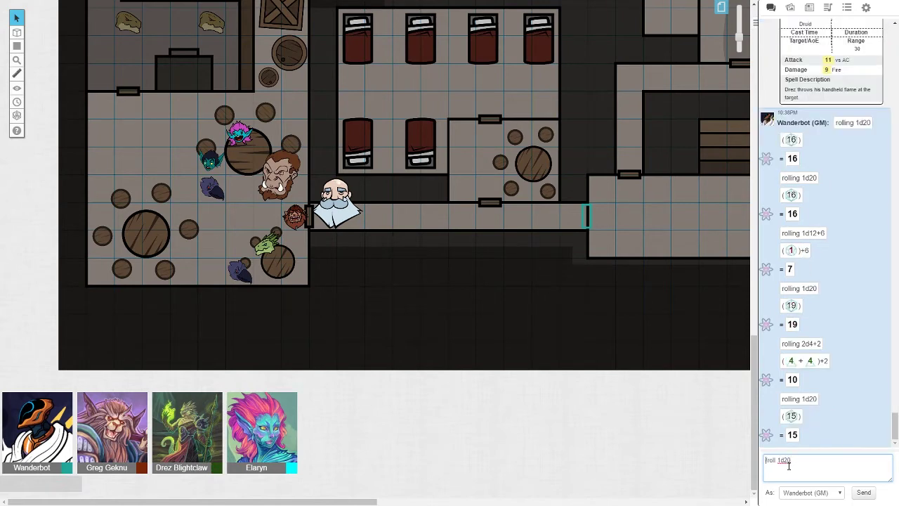
key("Return")
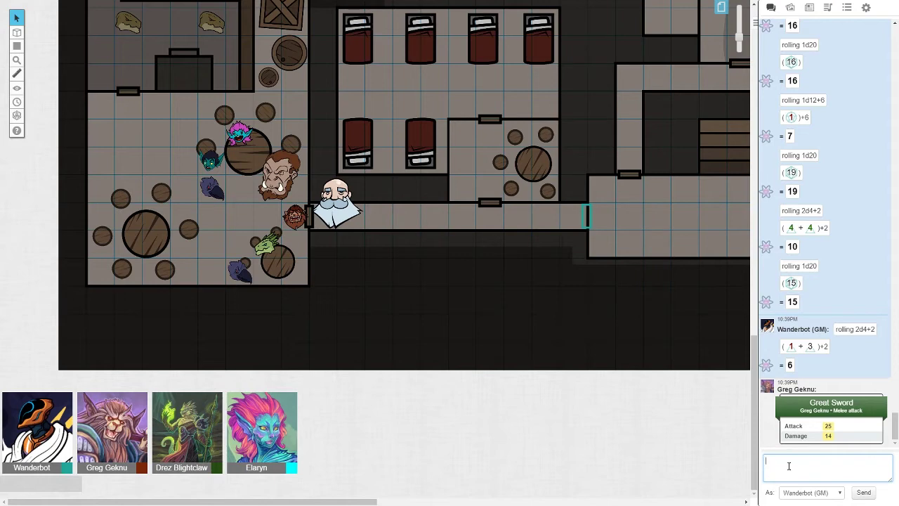
scroll(808, 365, "up", 3)
scroll(808, 365, "up", 3)
scroll(813, 370, "up", 3)
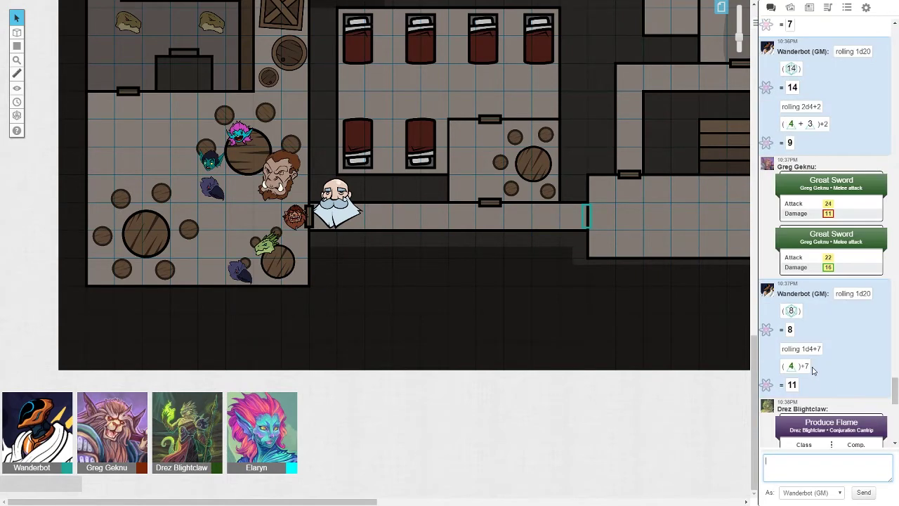
scroll(811, 368, "up", 3)
scroll(804, 367, "up", 3)
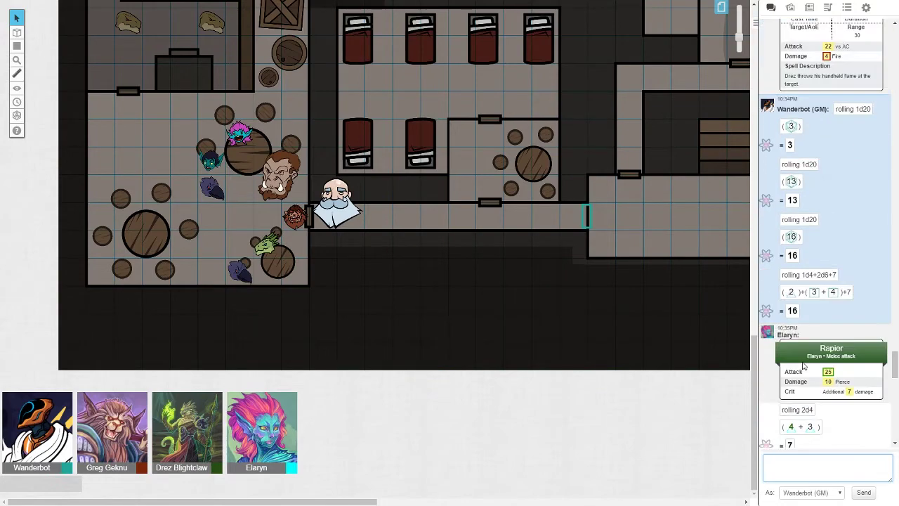
scroll(803, 366, "up", 3)
scroll(801, 348, "up", 3)
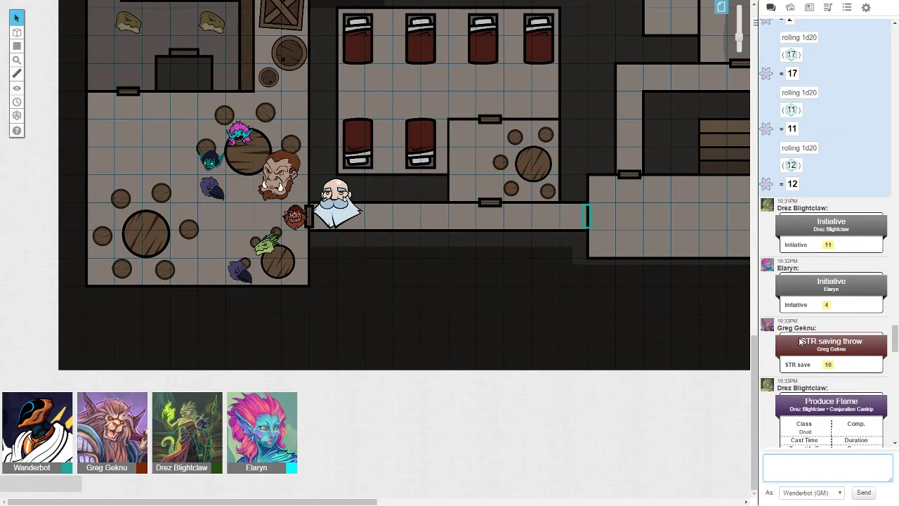
scroll(801, 343, "up", 3)
scroll(800, 344, "down", 3)
scroll(794, 386, "down", 5)
left_click(795, 460)
scroll(806, 421, "up", 3)
scroll(806, 422, "down", 3)
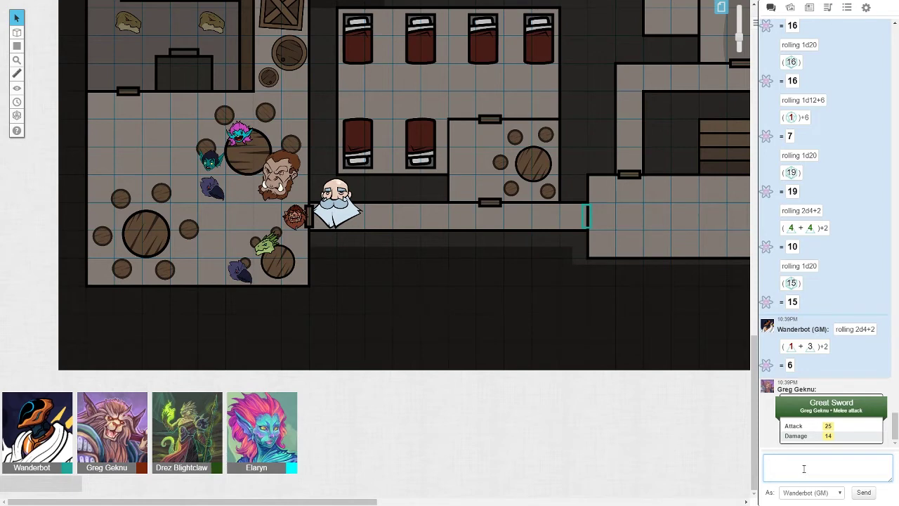
type("/roll 1d20")
- Send a d20 roll of 14, then a 1d4+7 damage roll of 8
key("Return")
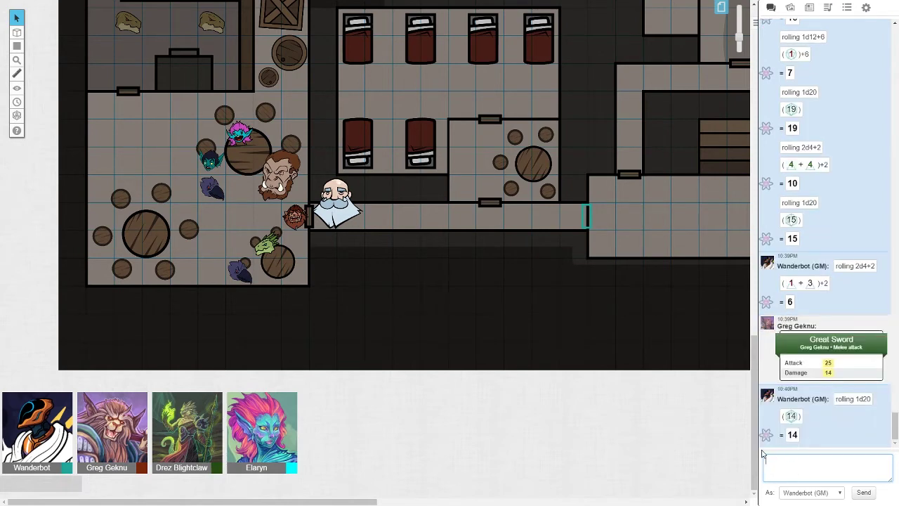
type("/roll 1d20")
key("BackSpace")
key("BackSpace")
type("4+7")
key("Return")
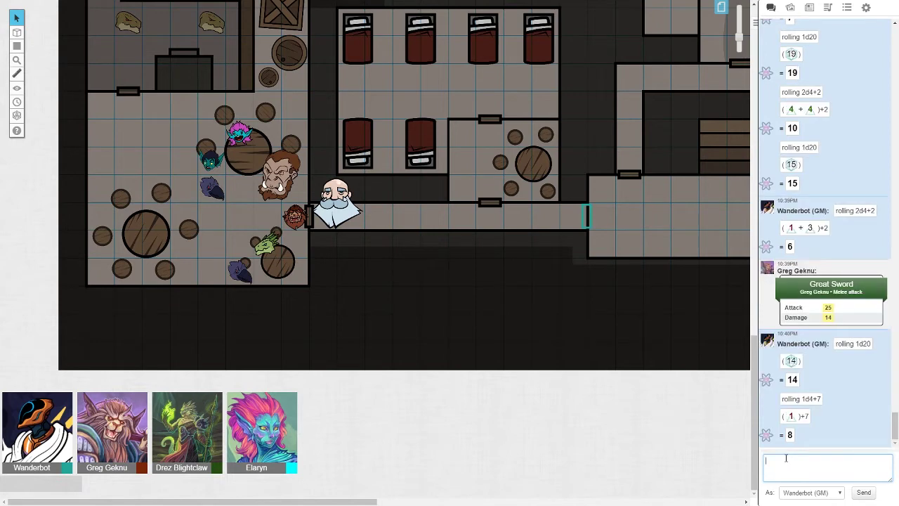
- Set the dark purple creature's hit points to 28, then deselect it
left_click(213, 188)
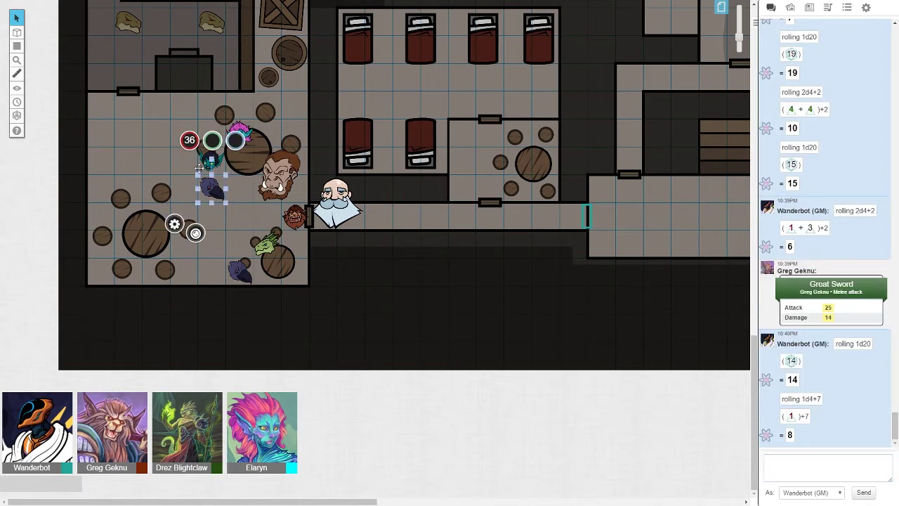
left_click(190, 141)
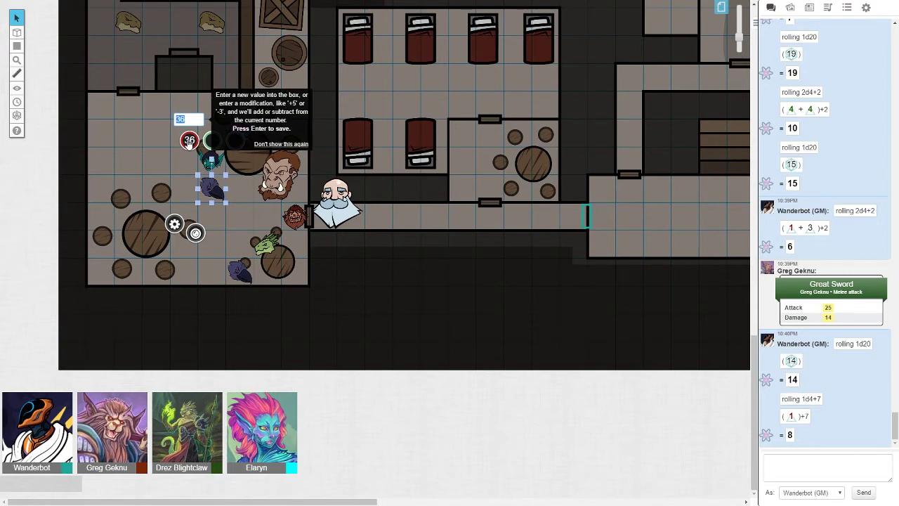
type("28")
key("Return")
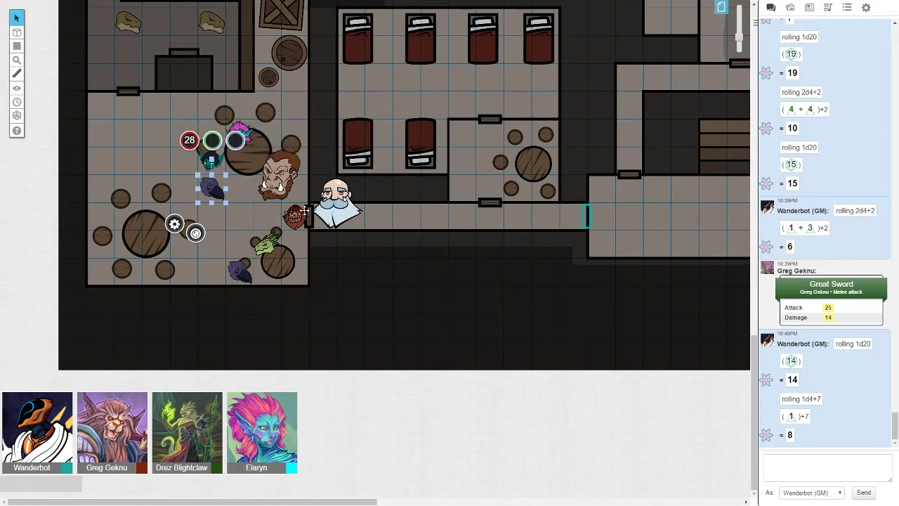
left_click(367, 293)
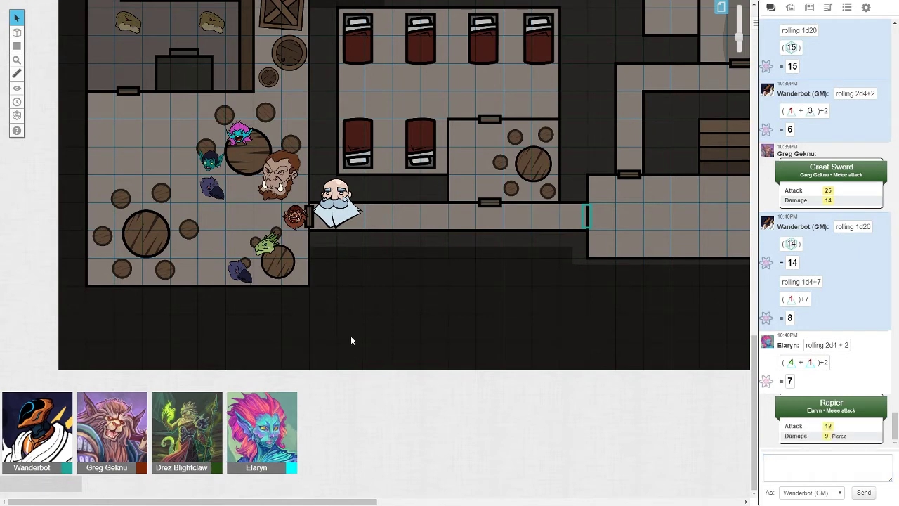
scroll(350, 340, "up", 3)
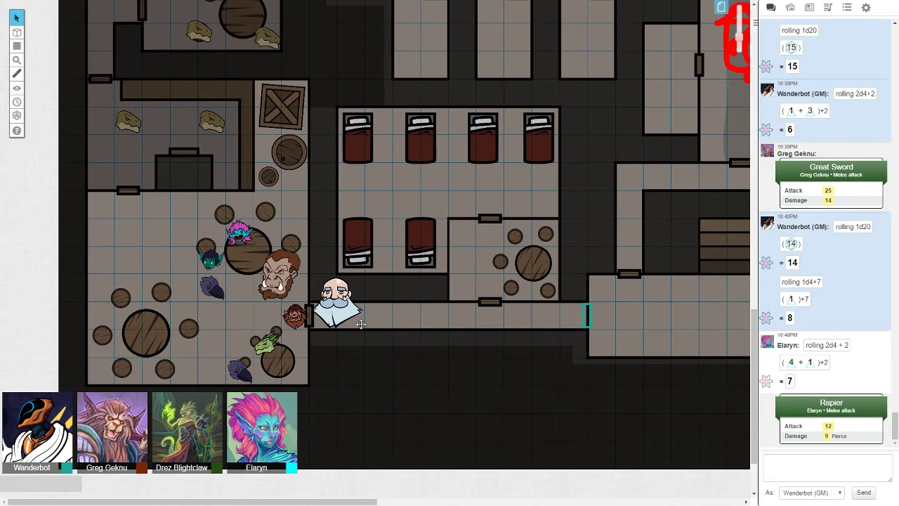
scroll(349, 337, "down", 3)
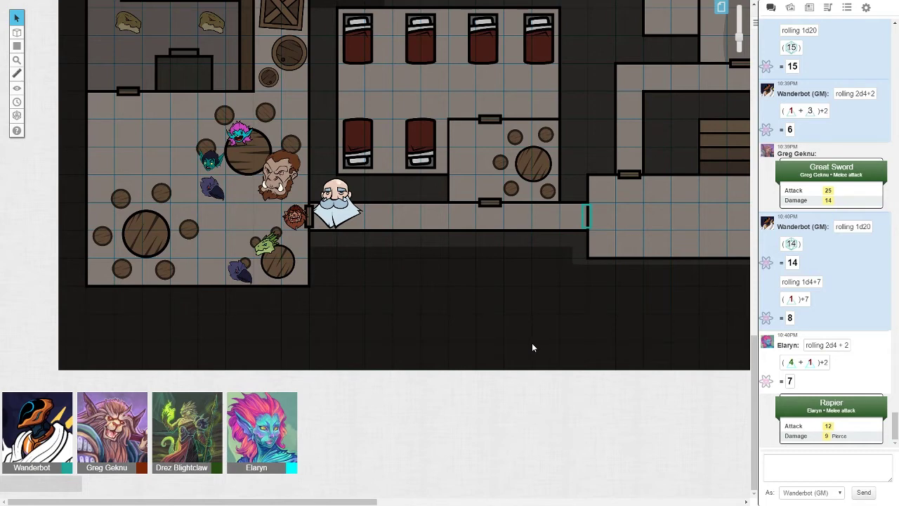
- Roll 1d20 for 15 and 1d12+6 for 18, leaving another /roll 1d20 unsent
left_click(789, 467)
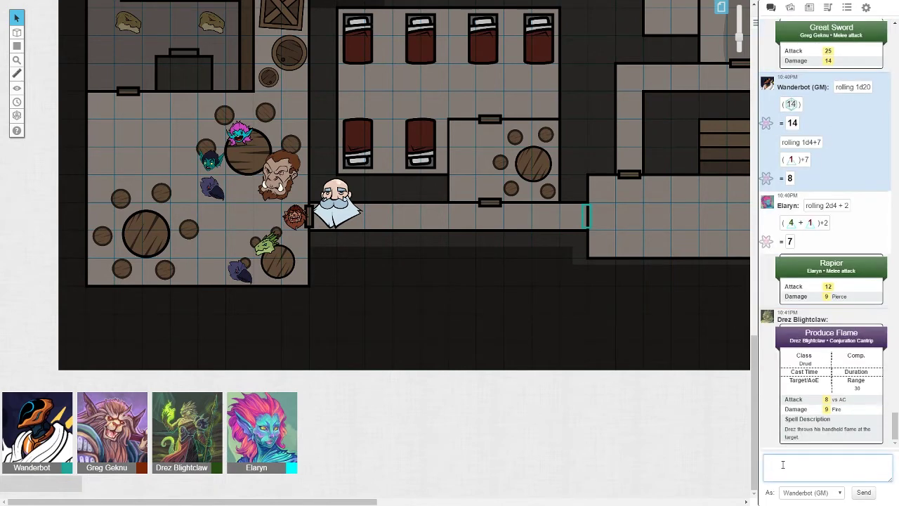
type("/roll 1d20")
key("Return")
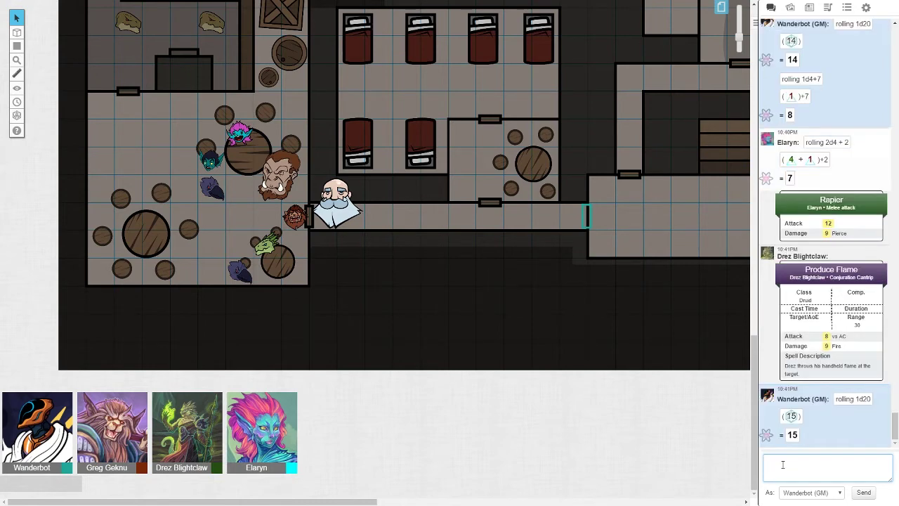
type("/roll 1d20")
key("BackSpace")
key("BackSpace")
type("12+6")
key("Return")
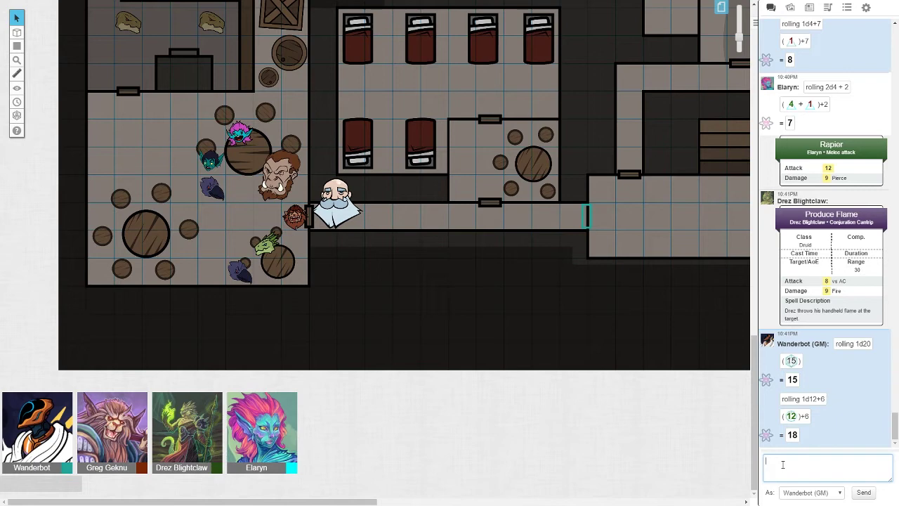
type("/roll 1d20")
- Move the teal goblin beside the ogre, roll a d20 (17), and start editing the roll command
left_click_drag(211, 156, 238, 186)
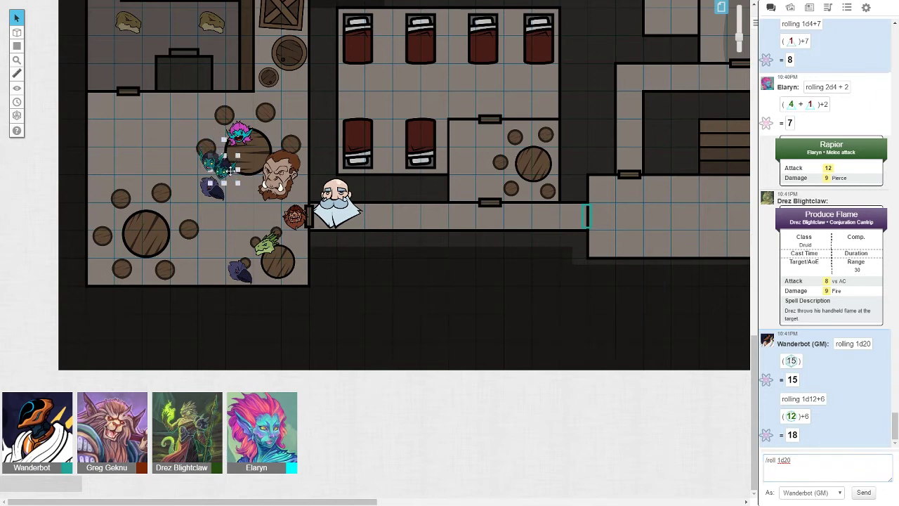
left_click(793, 469)
key("Return")
type("/roll 1d12+6")
key("BackSpace")
key("BackSpace")
key("BackSpace")
type("4+7")
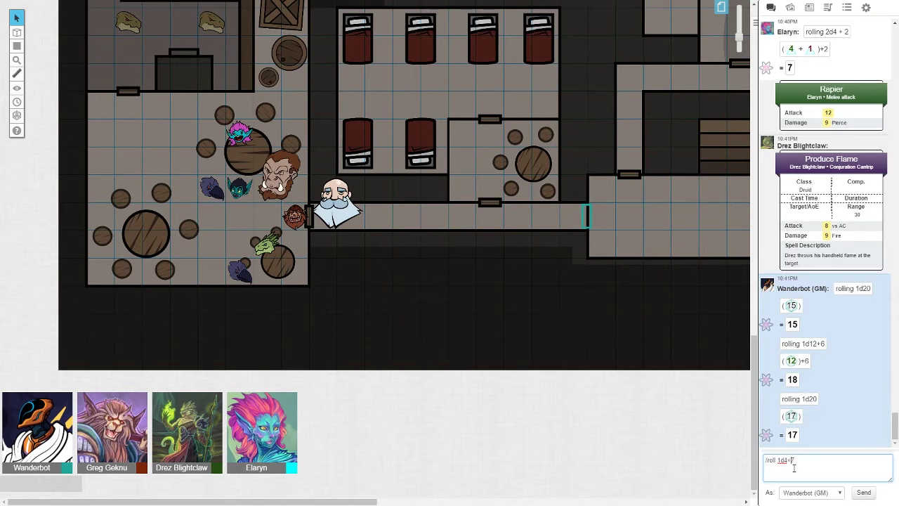
type("2d6+")
- Send the 1d4+2d6+7 damage roll (14), then mark the tusked ogre dead with the red X
key("Return")
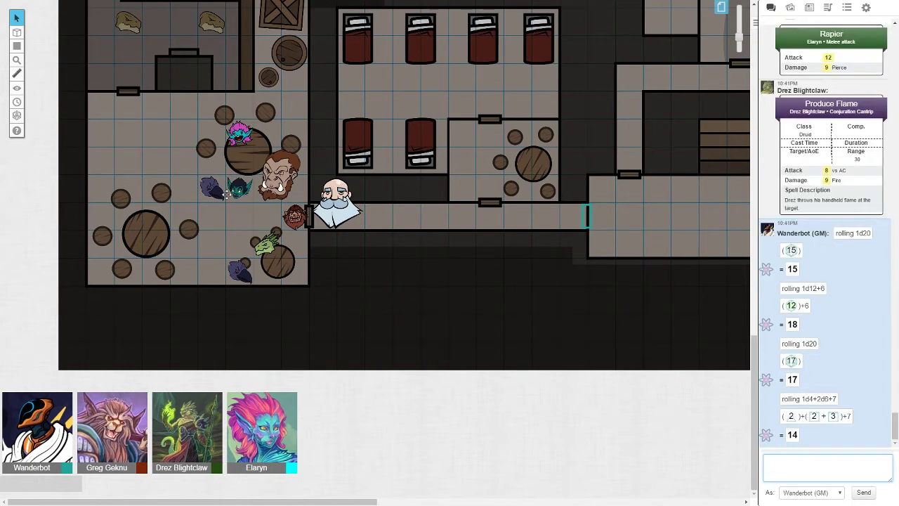
left_click(292, 164)
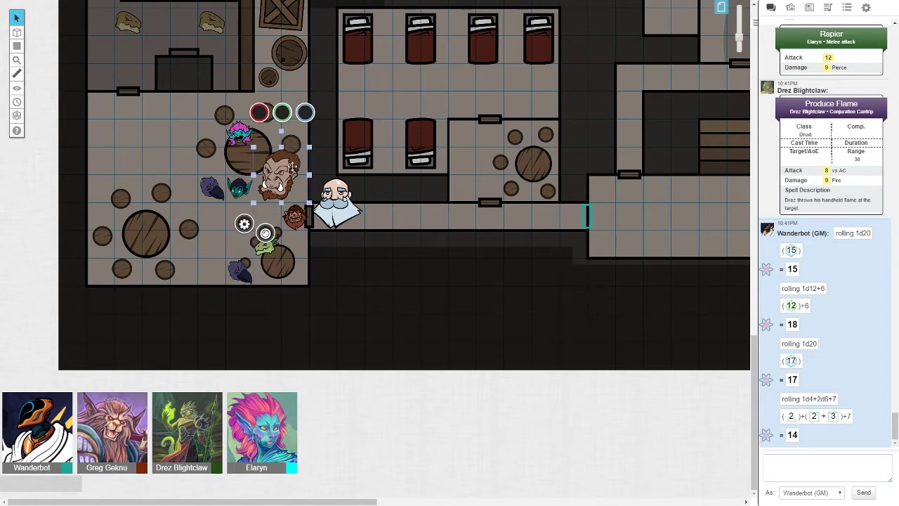
right_click(293, 164)
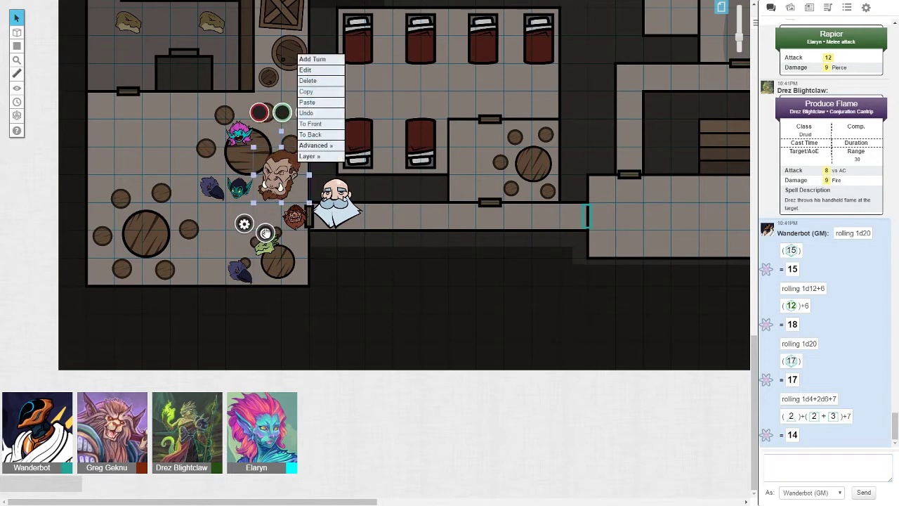
left_click(265, 232)
left_click(394, 215)
left_click(402, 303)
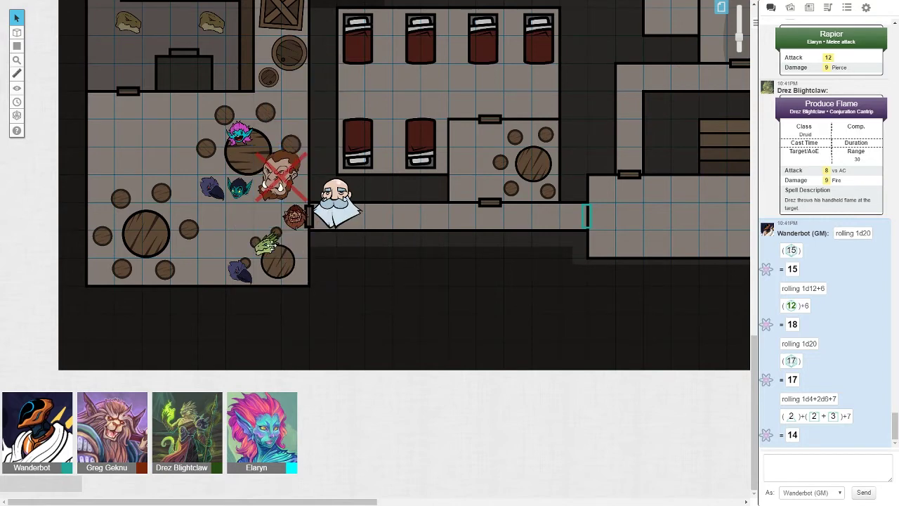
left_click(777, 461)
- Roll two d20 attacks from the recalled /roll 1d20 command, getting 15 and 2
key("Up")
key("Up")
key("Return")
key("Up")
key("Return")
key("Up")
key("Up")
- Roll 2d4+2 damage from an edited recalled command, totalling 9
key("Down")
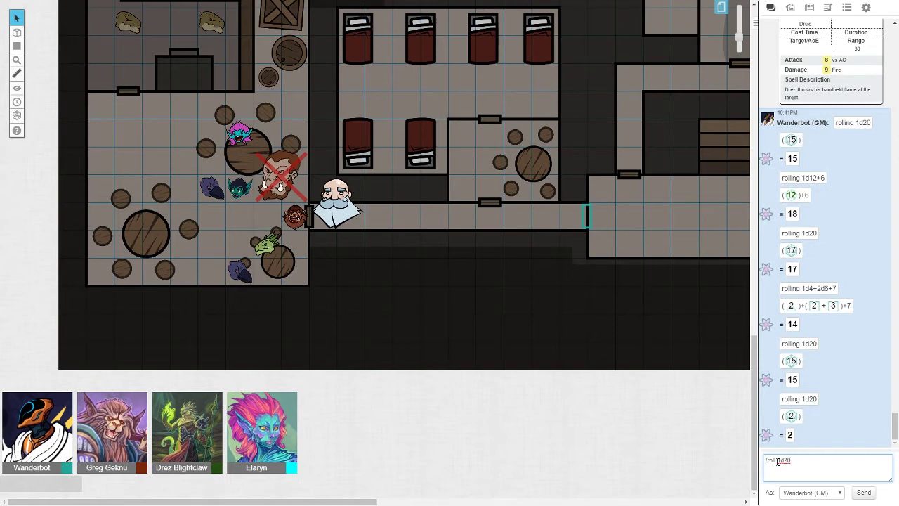
key("Up")
type("/roll 2d4+2")
key("Return")
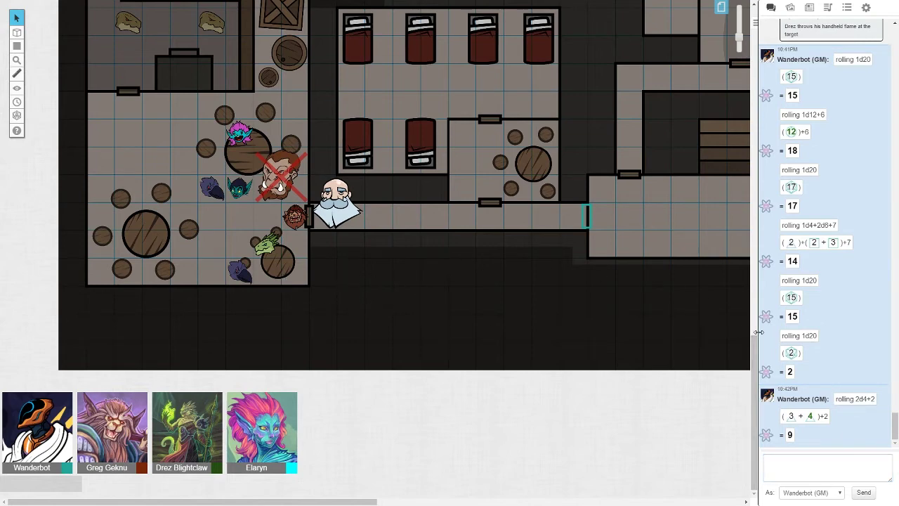
scroll(823, 354, "up", 3)
scroll(823, 354, "up", 3)
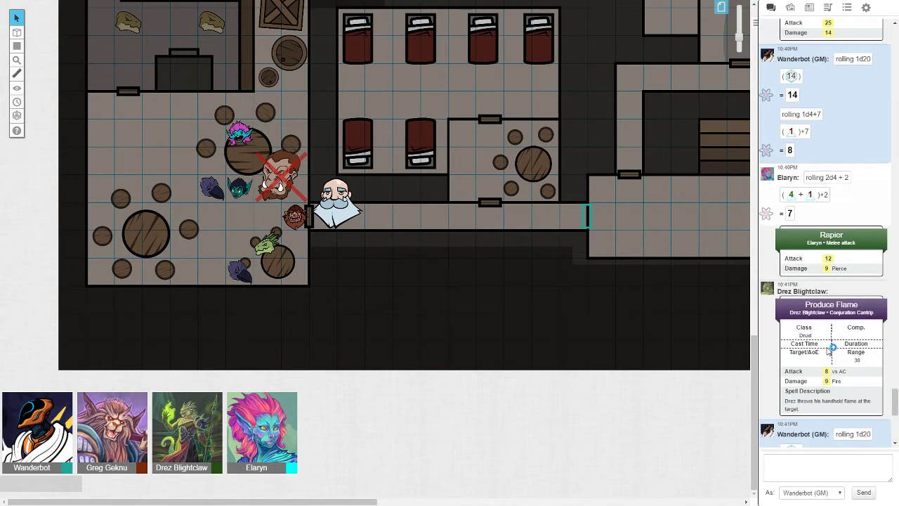
scroll(832, 347, "up", 2)
scroll(832, 347, "up", 3)
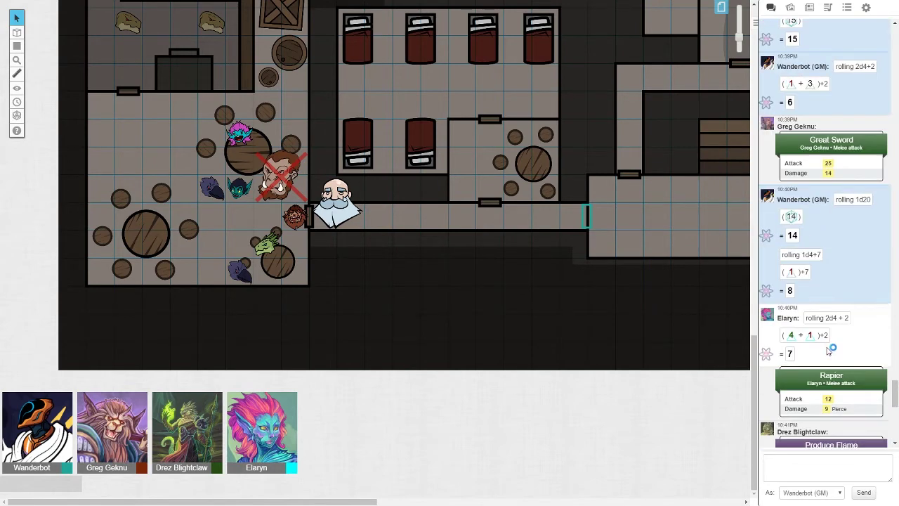
scroll(828, 349, "up", 2)
scroll(828, 349, "up", 3)
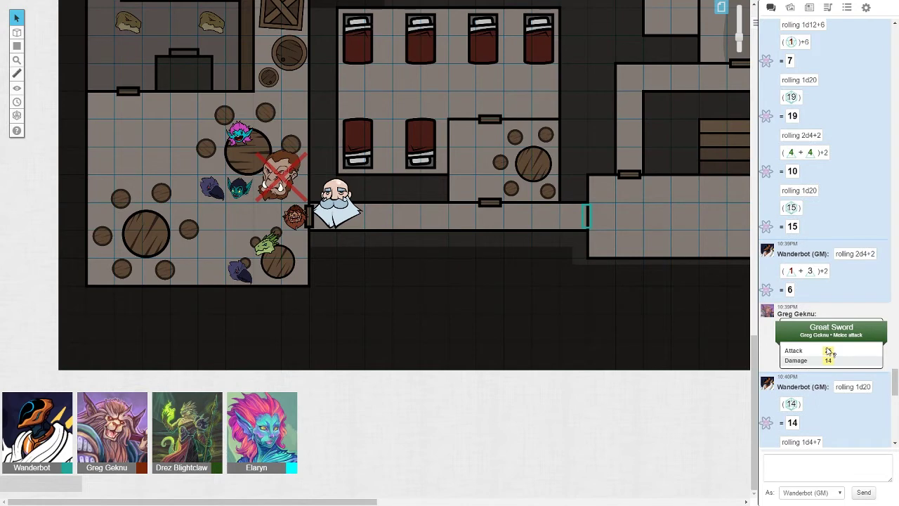
scroll(829, 349, "down", 3)
scroll(829, 349, "down", 3)
scroll(819, 351, "down", 3)
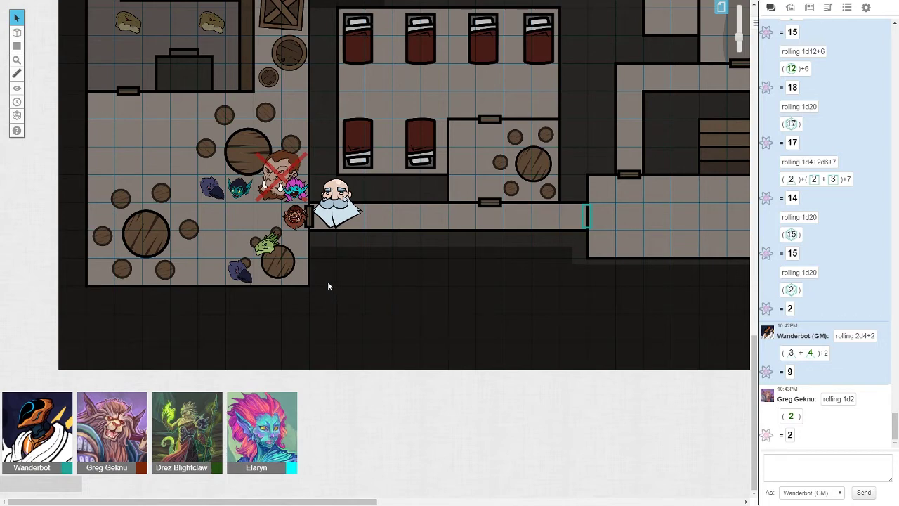
left_click(807, 464)
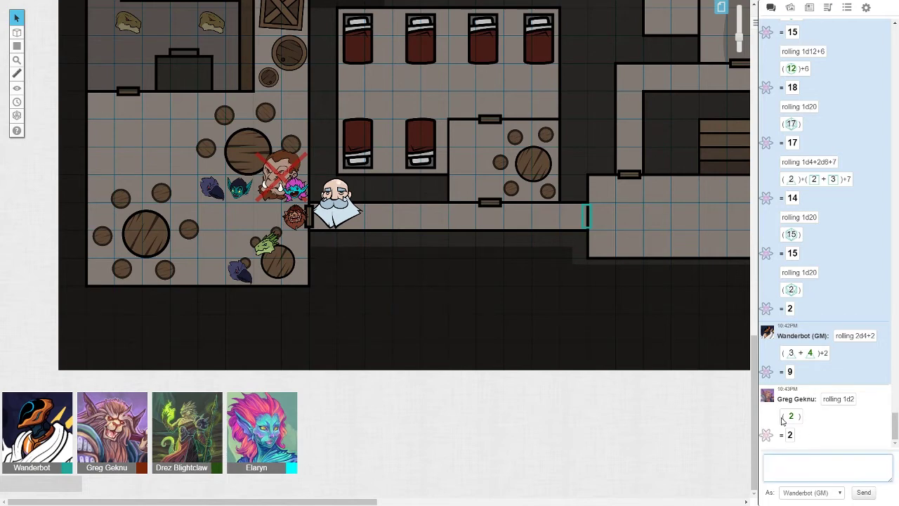
scroll(790, 394, "up", 3)
scroll(790, 393, "up", 3)
scroll(793, 379, "up", 3)
scroll(794, 379, "down", 5)
scroll(793, 379, "down", 5)
scroll(450, 314, "up", 5)
scroll(450, 314, "down", 3)
scroll(730, 356, "up", 2)
scroll(830, 361, "up", 5)
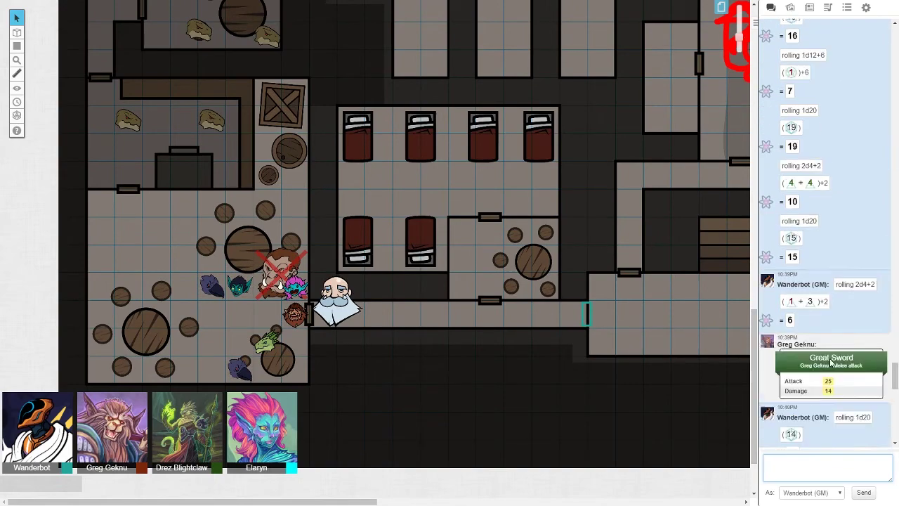
scroll(830, 361, "down", 3)
scroll(830, 361, "up", 3)
scroll(830, 361, "up", 3)
scroll(830, 361, "up", 3)
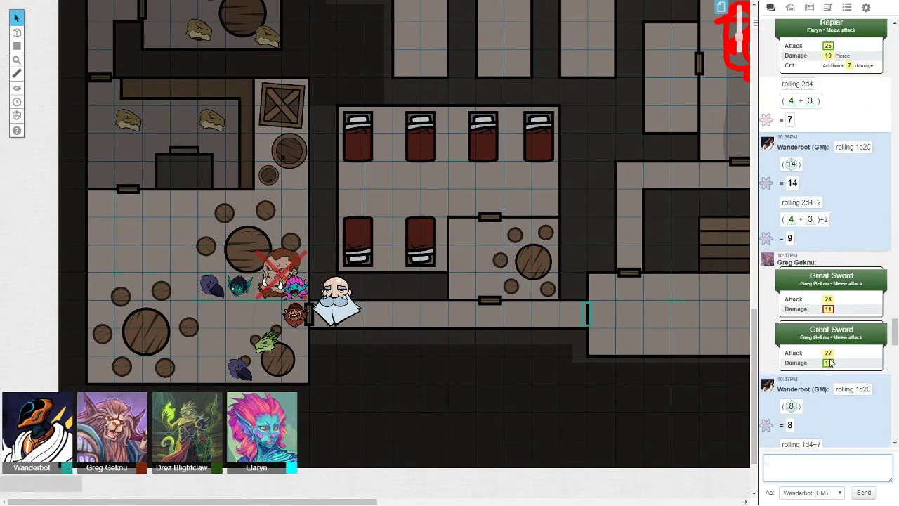
scroll(830, 361, "up", 3)
scroll(830, 361, "up", 3)
scroll(830, 361, "up", 3)
scroll(830, 361, "up", 3)
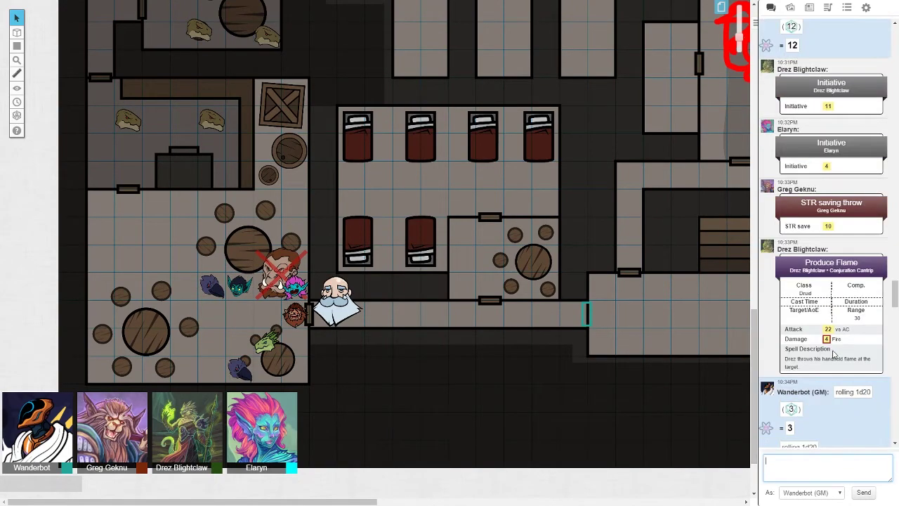
scroll(839, 309, "up", 3)
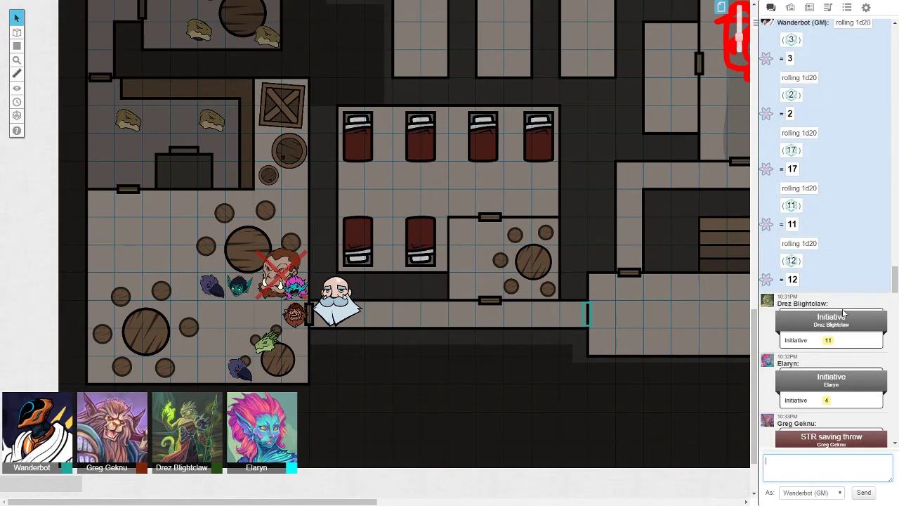
left_click_drag(892, 278, 887, 453)
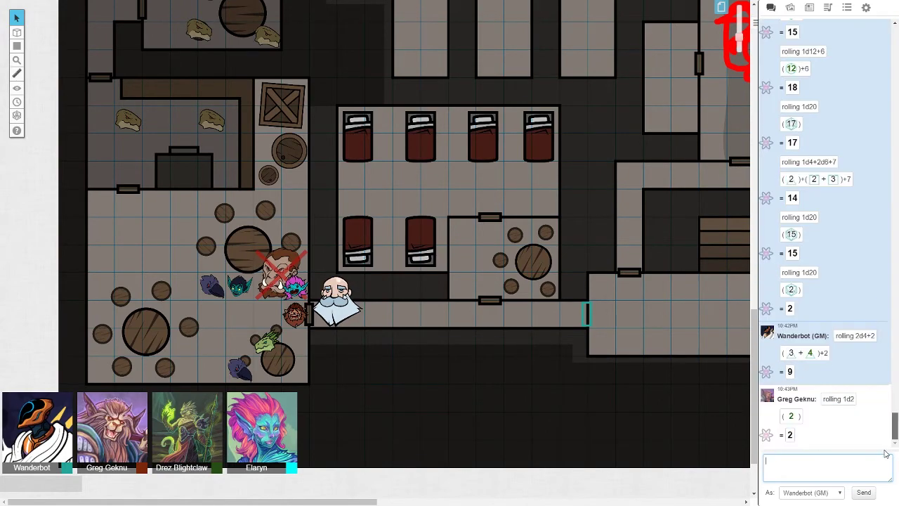
scroll(556, 366, "down", 2)
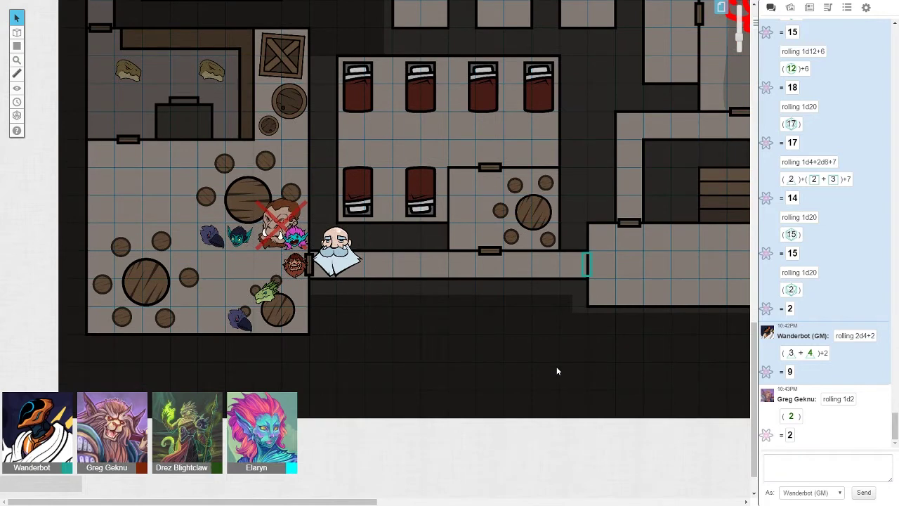
left_click_drag(747, 393, 747, 371)
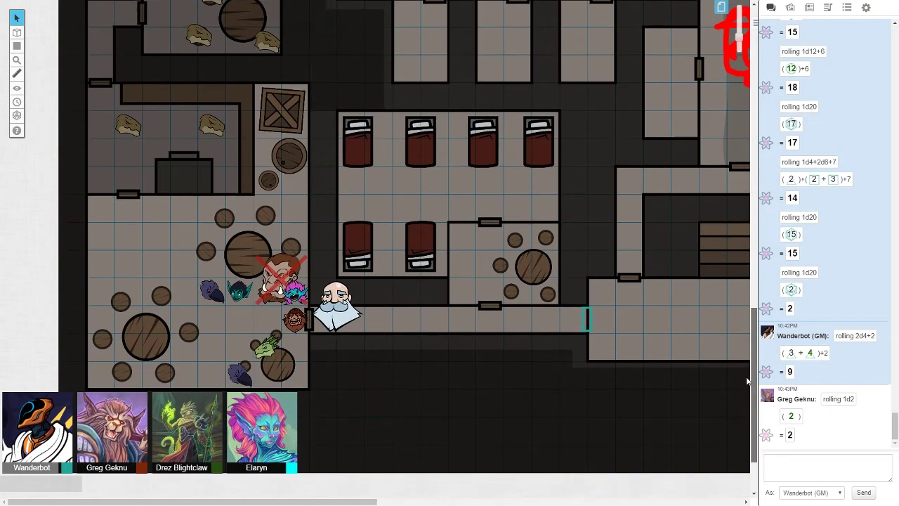
mouse_move(753, 340)
scroll(740, 376, "down", 1)
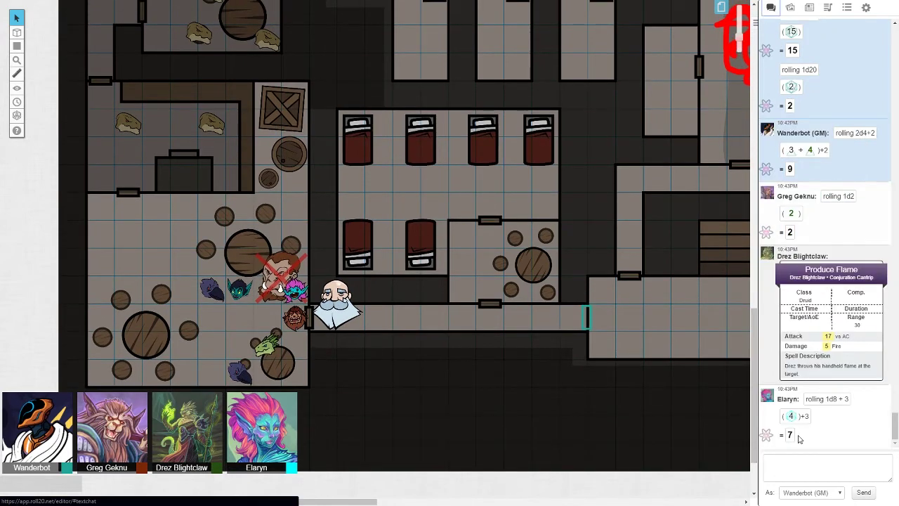
scroll(496, 349, "down", 1)
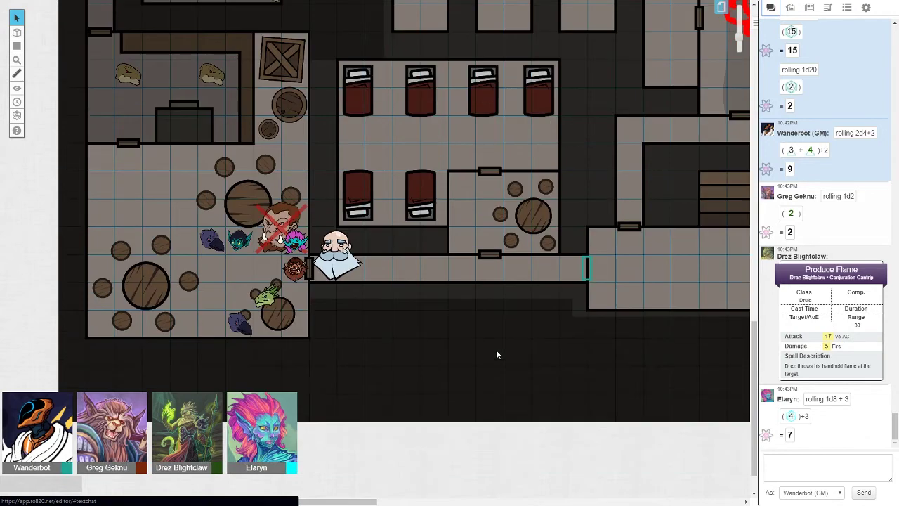
- Select and deselect the dark goblin at the room's bottom, then focus the chat entry
left_click(242, 321)
left_click(402, 337)
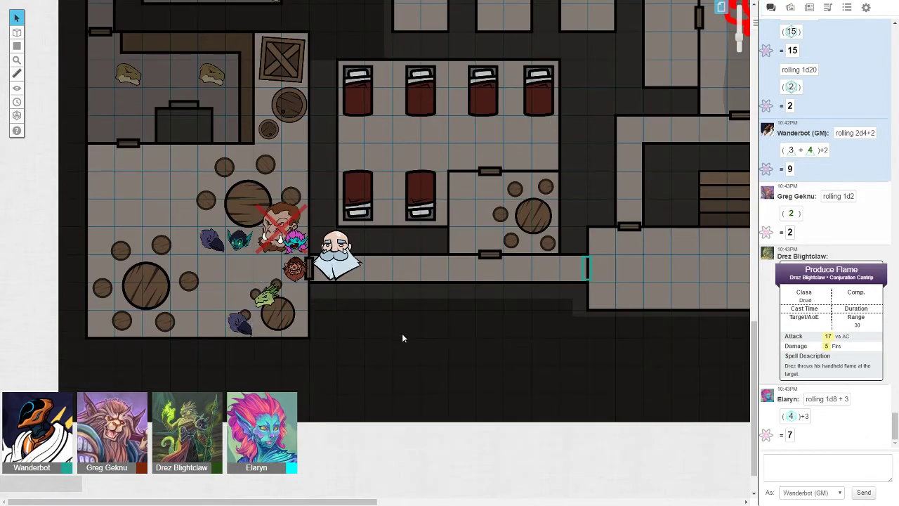
scroll(829, 274, "up", 5)
scroll(829, 274, "up", 5)
scroll(801, 281, "up", 5)
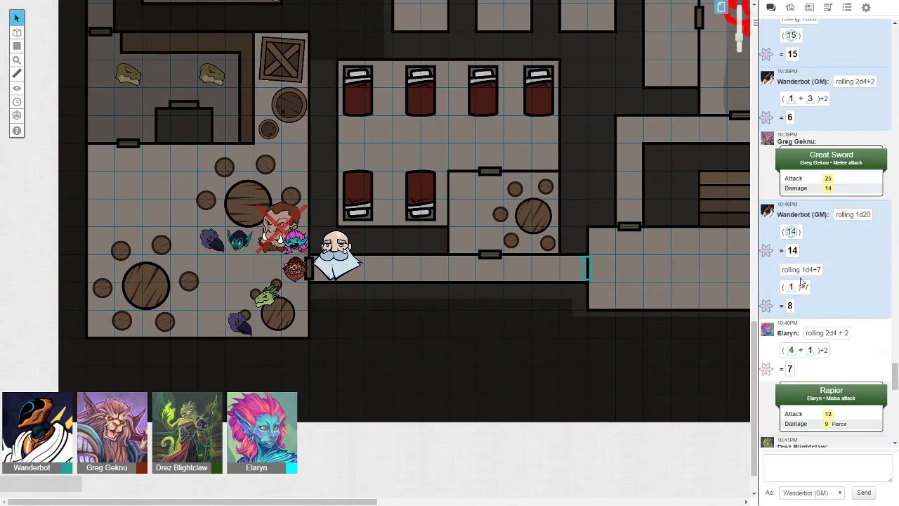
scroll(801, 281, "up", 5)
scroll(801, 281, "up", 5)
scroll(801, 281, "up", 5)
scroll(801, 281, "up", 5)
scroll(801, 281, "up", 5)
scroll(817, 199, "up", 5)
scroll(817, 199, "down", 5)
scroll(817, 199, "down", 5)
scroll(816, 198, "down", 5)
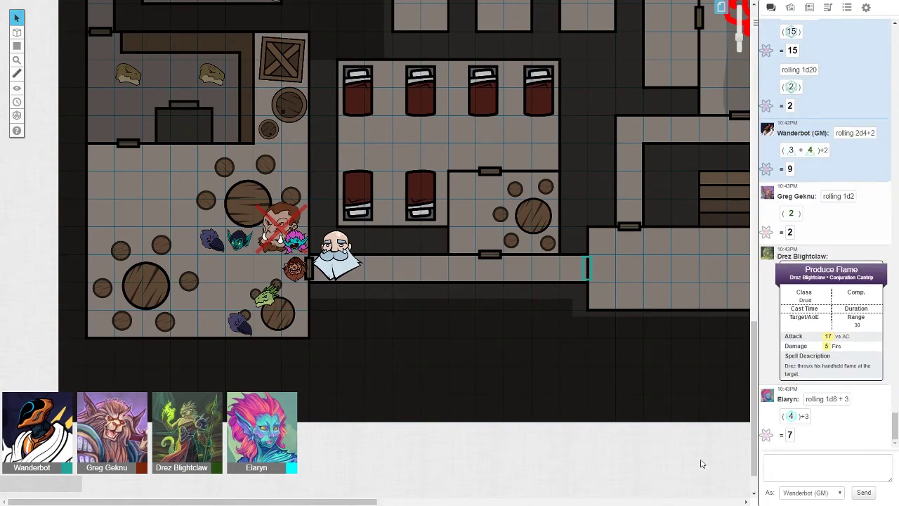
left_click(808, 463)
scroll(490, 337, "down", 1)
left_click_drag(751, 383, 752, 350)
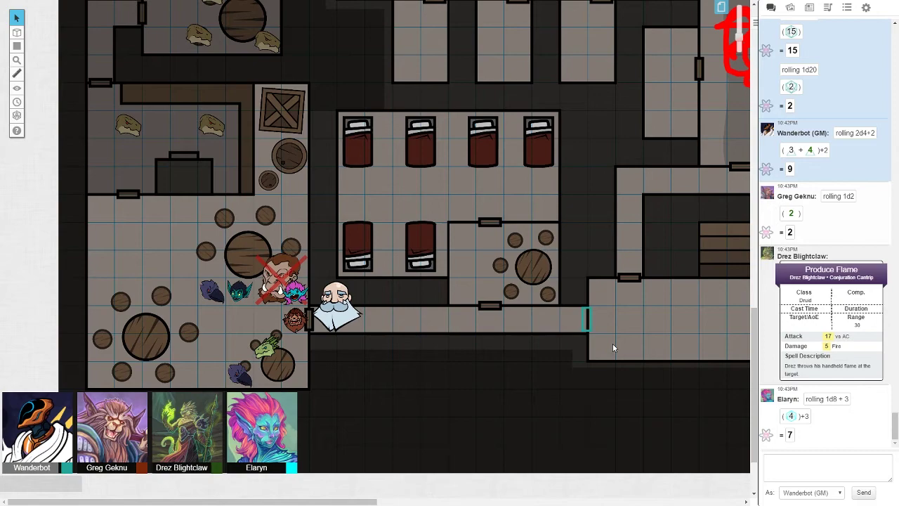
scroll(613, 344, "up", 1)
scroll(740, 343, "down", 1)
scroll(732, 328, "up", 1)
scroll(729, 326, "down", 1)
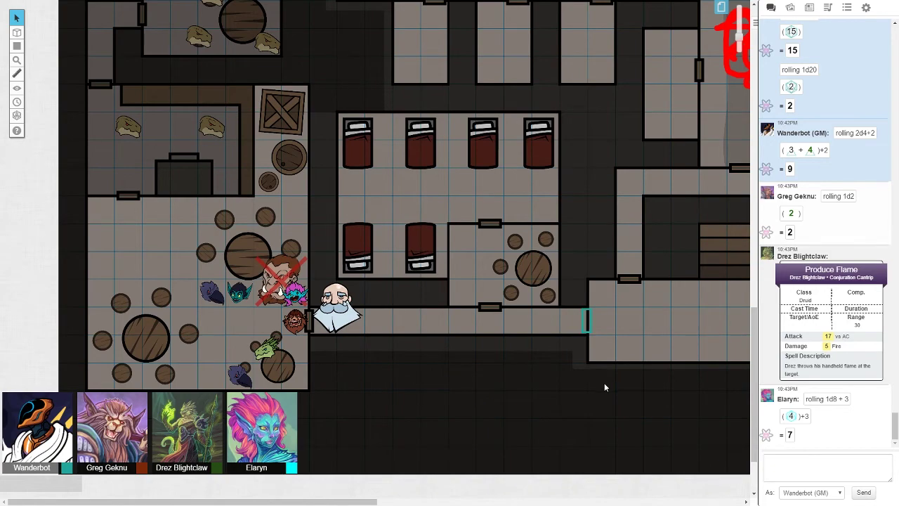
left_click_drag(741, 318, 725, 62)
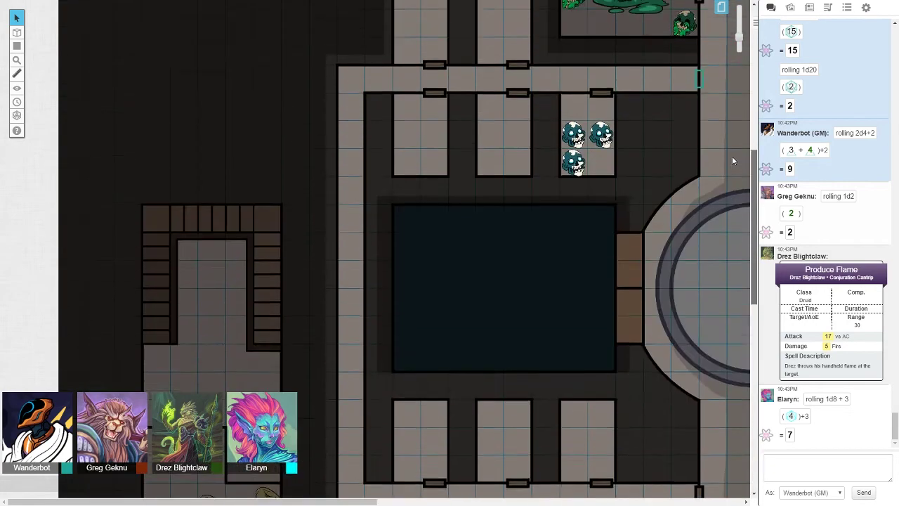
scroll(704, 210, "down", 15)
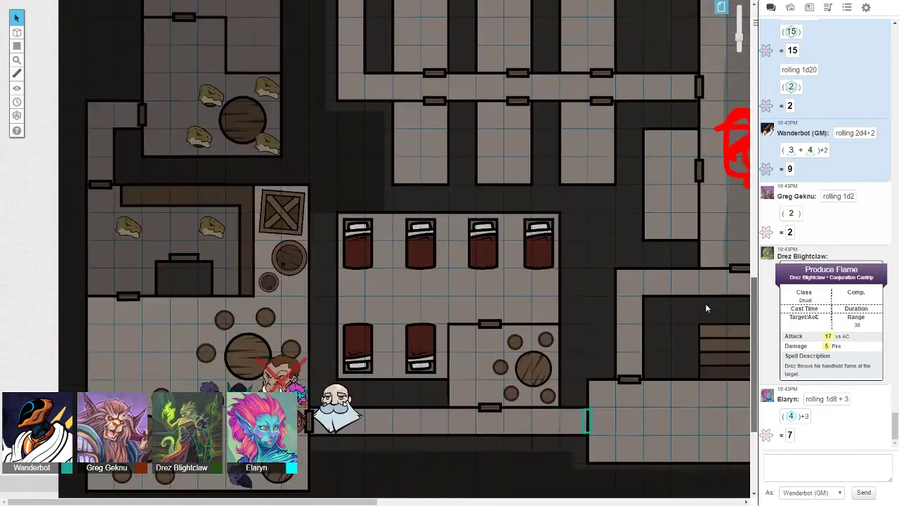
scroll(704, 318, "down", 1)
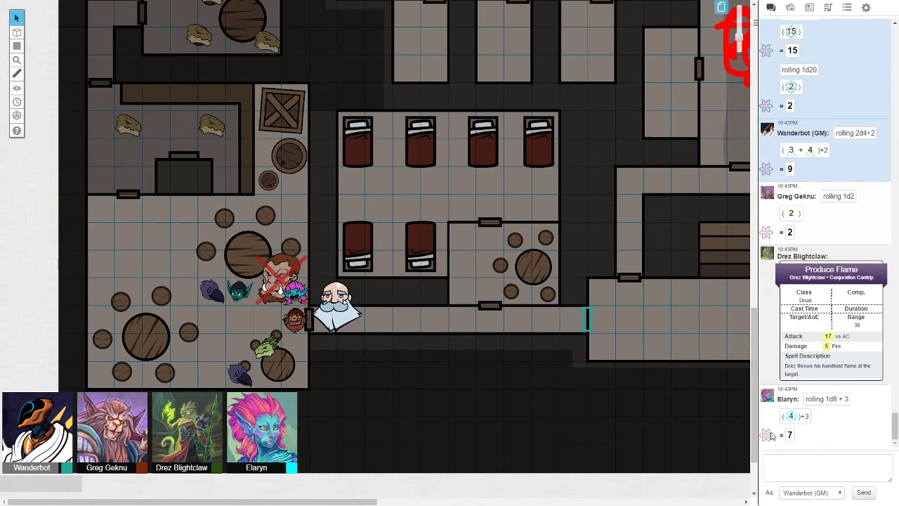
scroll(322, 346, "down", 2)
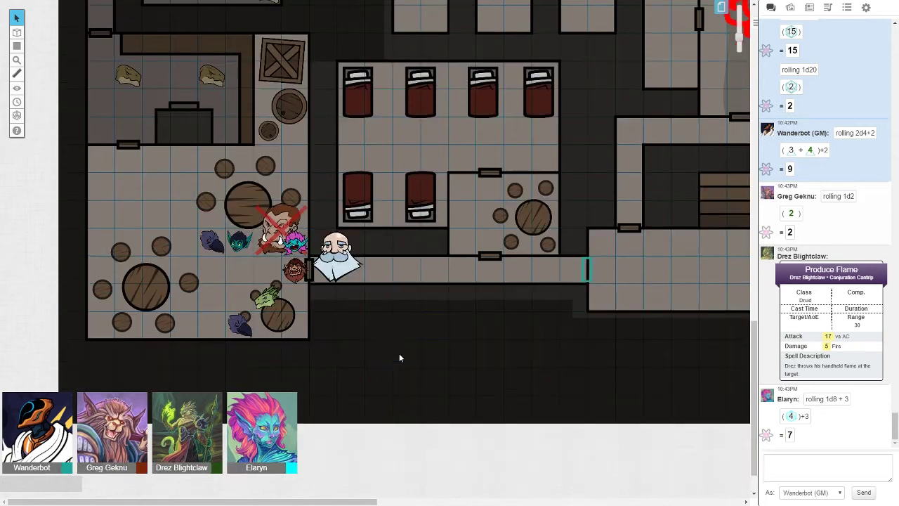
left_click_drag(750, 349, 753, 327)
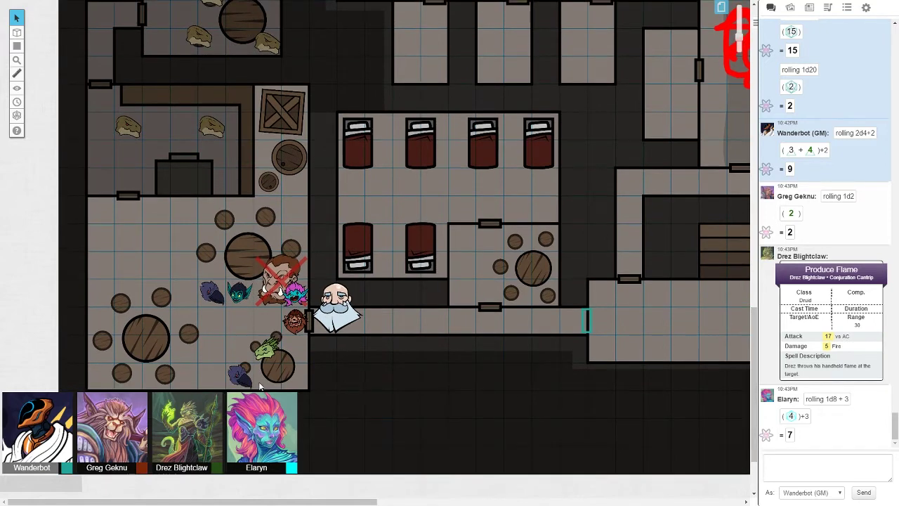
scroll(342, 381, "down", 1)
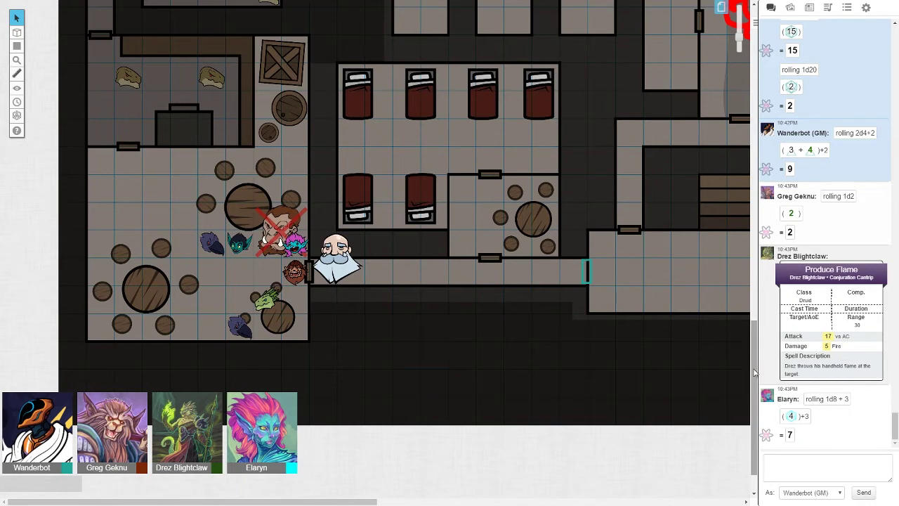
left_click_drag(754, 373, 757, 358)
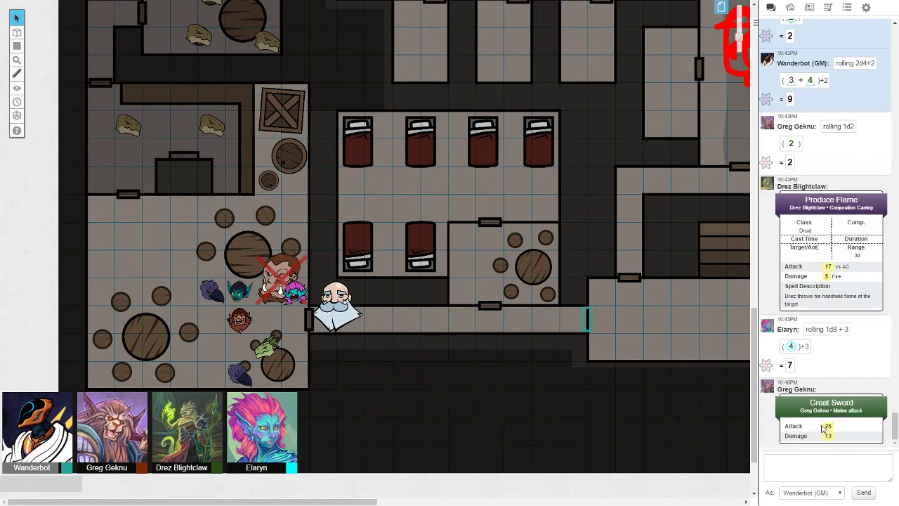
scroll(573, 382, "down", 3)
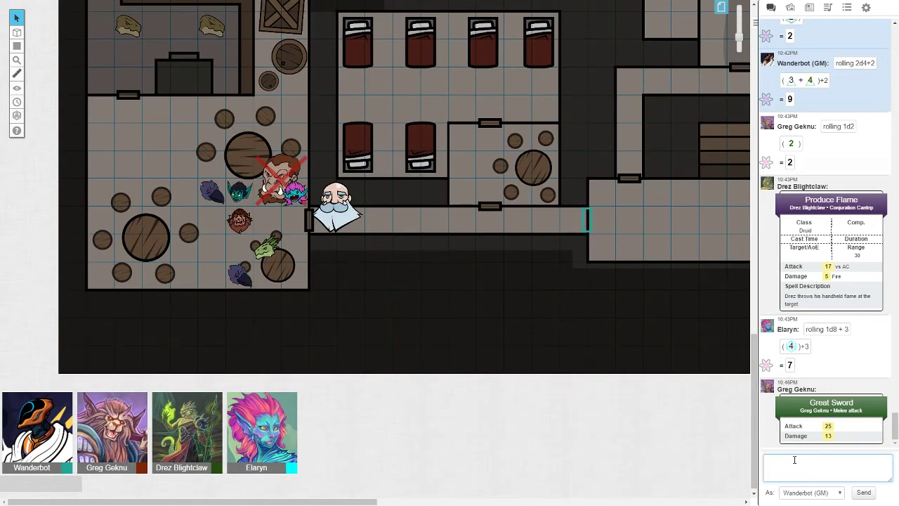
left_click_drag(754, 383, 753, 356)
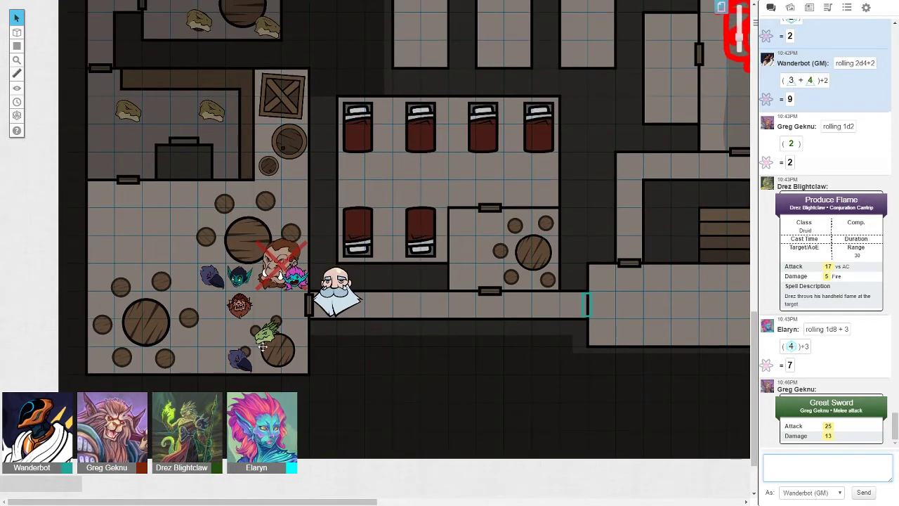
- Send a d20 attack, a 2d4+2 damage roll, and another d20 attack in chat
left_click(797, 460)
type("/roll 1d20")
key("Return")
type("/roll 2d4+2")
key("Return")
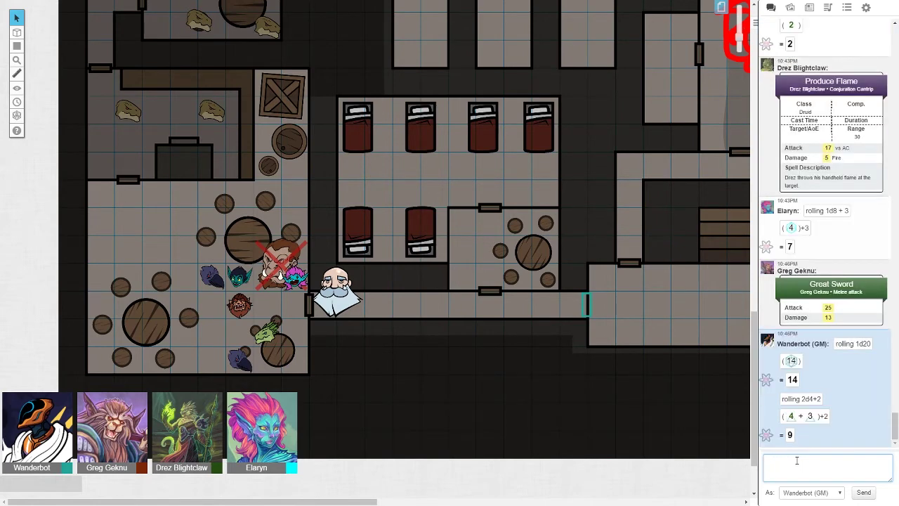
type("/roll 1d20")
key("Return")
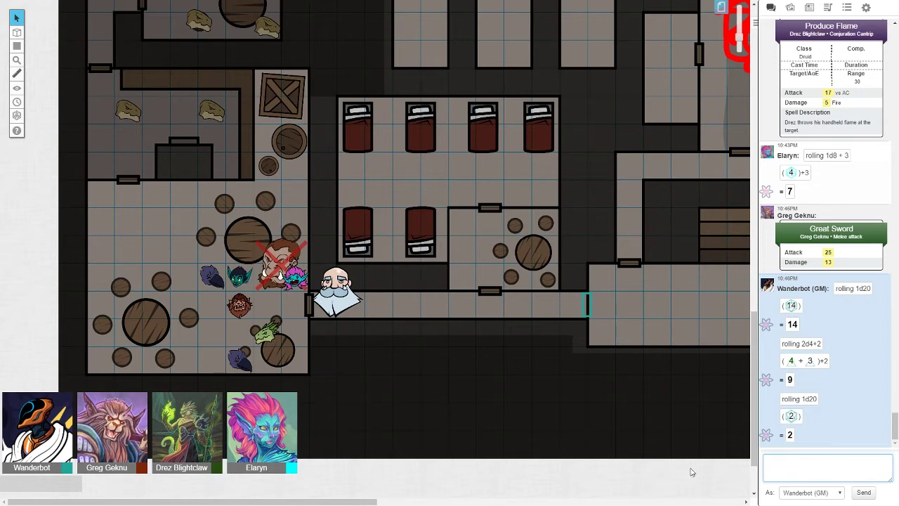
- Move the teal goblin up-left by the table, then roll d20 attacks and 1d4+2d6+7 damage (18)
left_click_drag(239, 275, 208, 246)
left_click(207, 324)
left_click(794, 462)
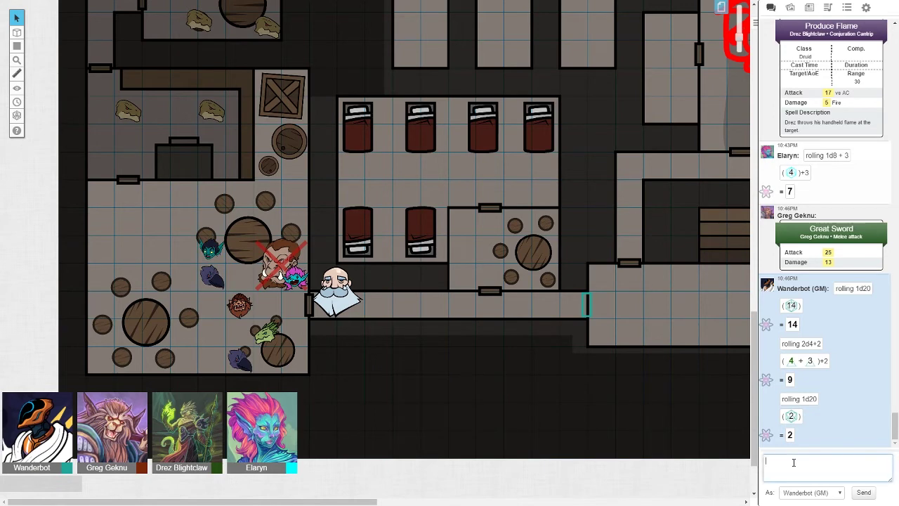
type("/roll 1d20")
key("Return")
key("Return")
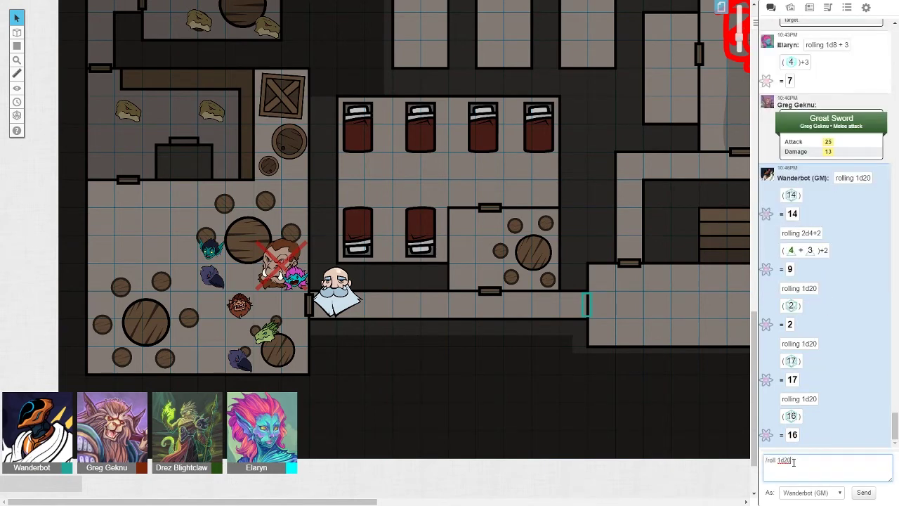
type("/roll 1d4+2d6+7")
key("Return")
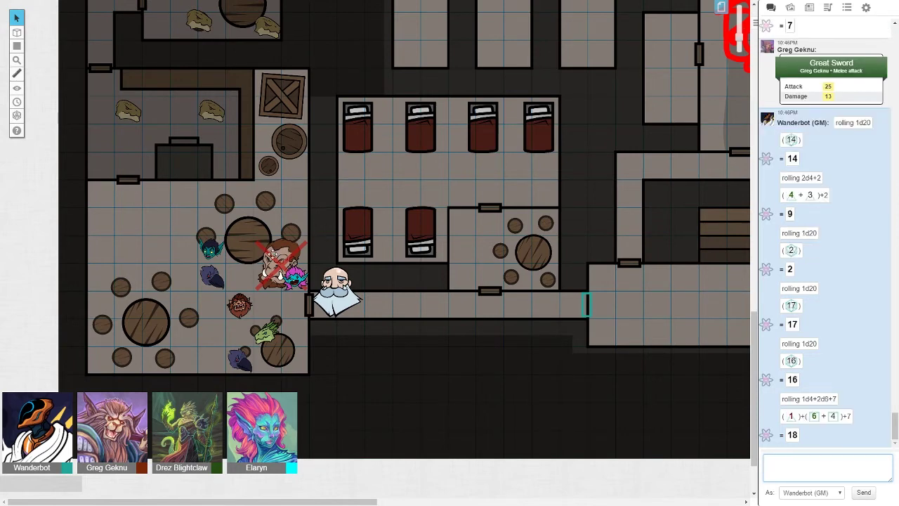
left_click(212, 276)
- Give the dark purple goblin the red X dead marker, deselect it, and focus chat
left_click(195, 322)
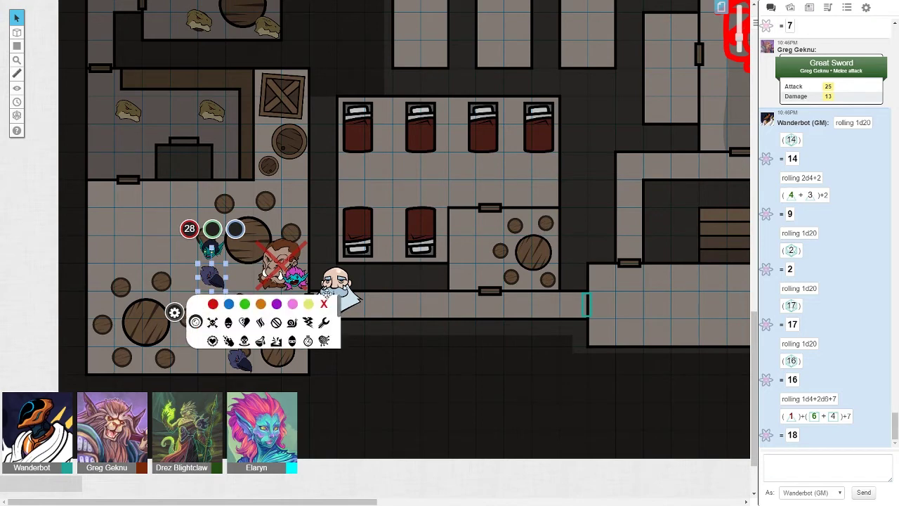
left_click(327, 309)
left_click(391, 326)
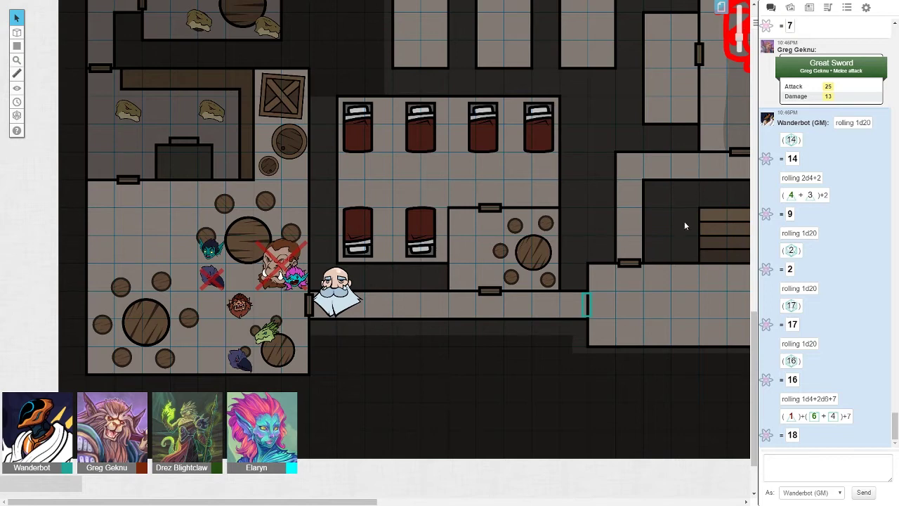
scroll(822, 217, "up", 3)
scroll(822, 217, "down", 3)
left_click(848, 470)
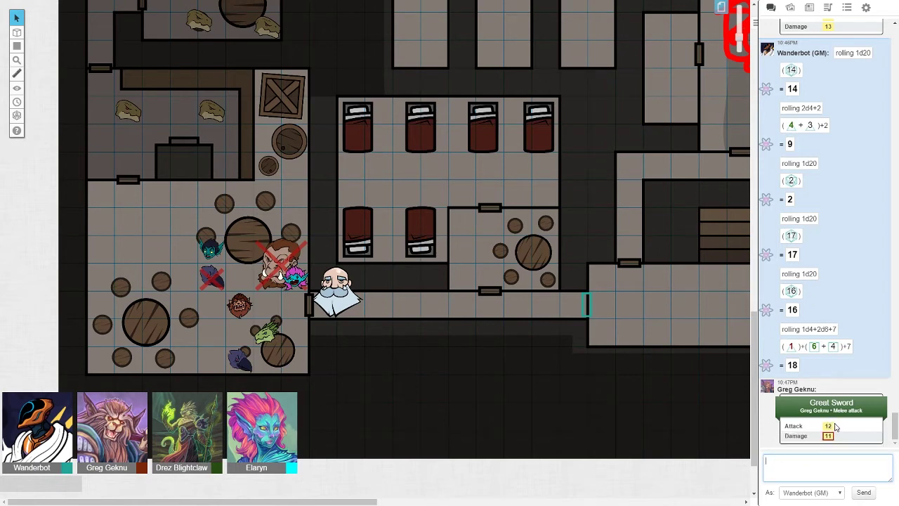
scroll(566, 360, "down", 1)
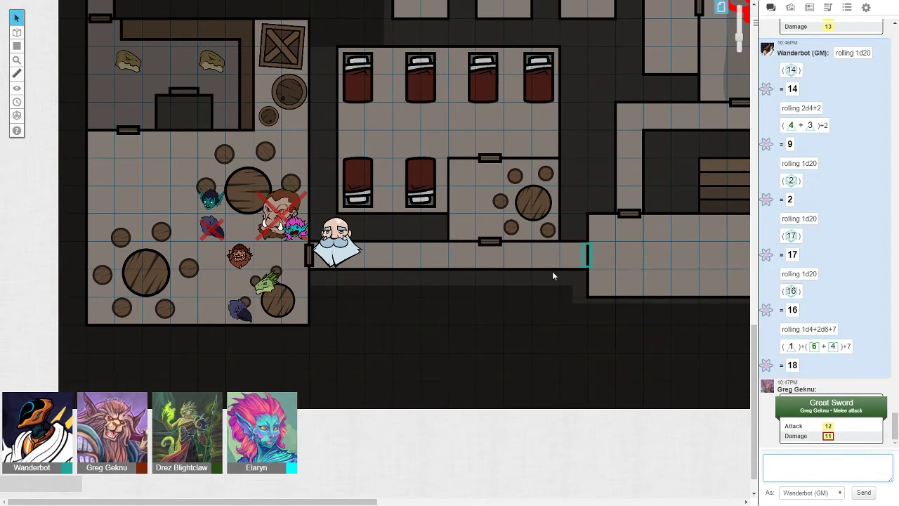
scroll(758, 380, "down", 1)
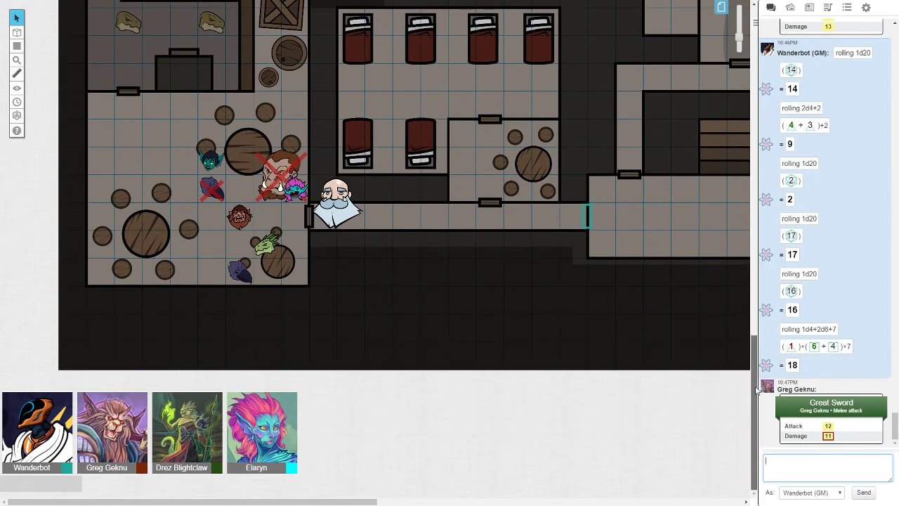
scroll(749, 372, "up", 1)
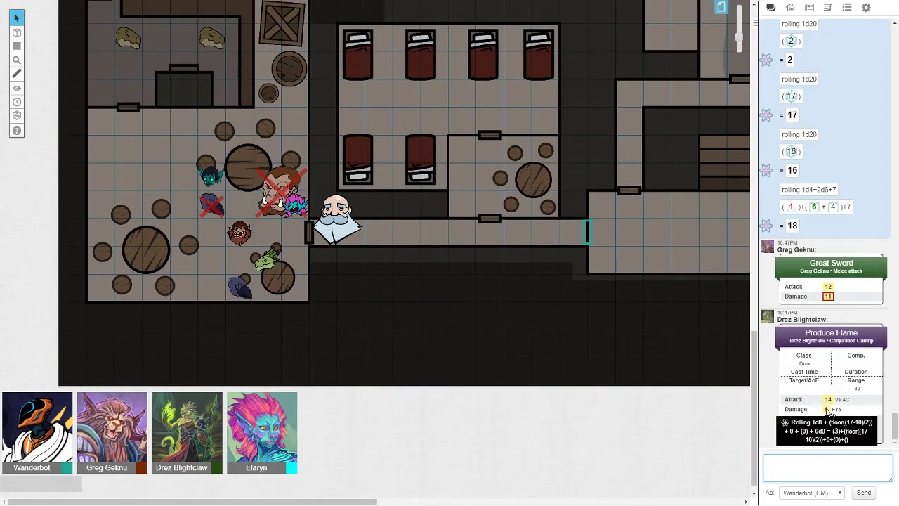
scroll(755, 365, "down", 1)
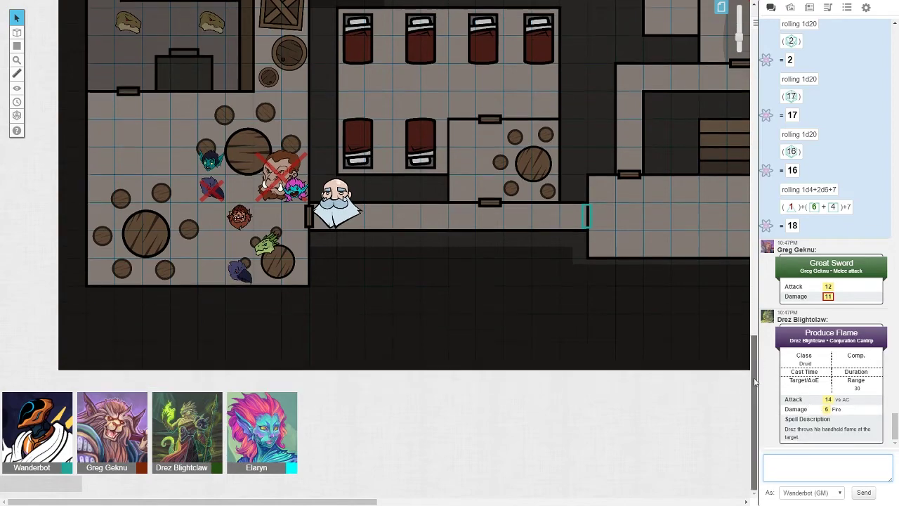
scroll(750, 351, "up", 4)
scroll(738, 330, "up", 2)
scroll(731, 320, "down", 3)
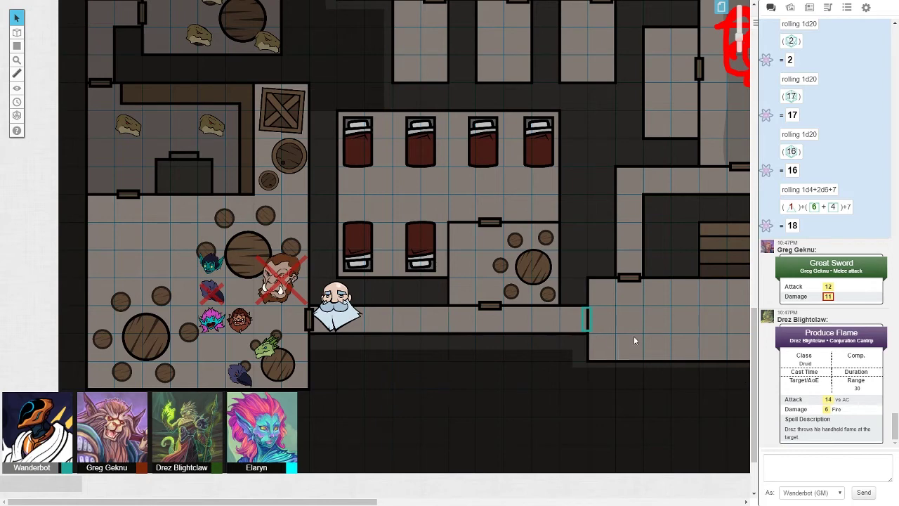
left_click_drag(757, 323, 752, 344)
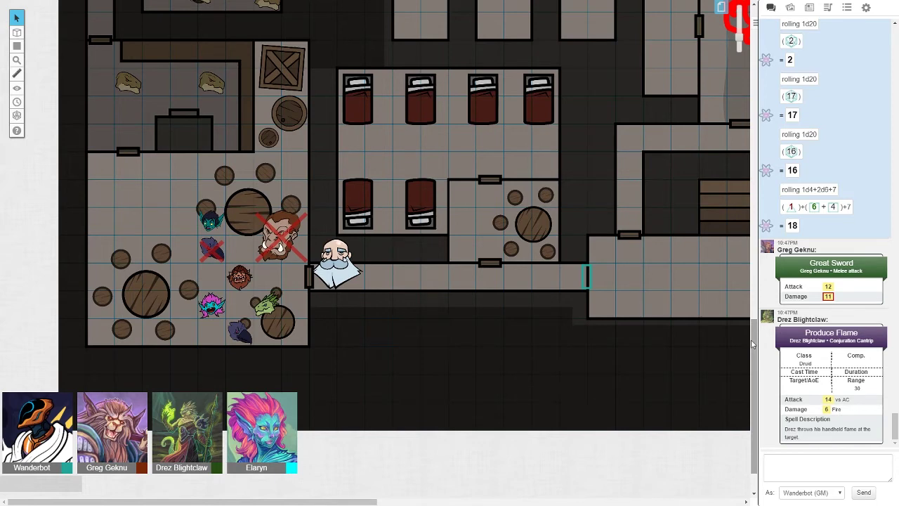
left_click(834, 466)
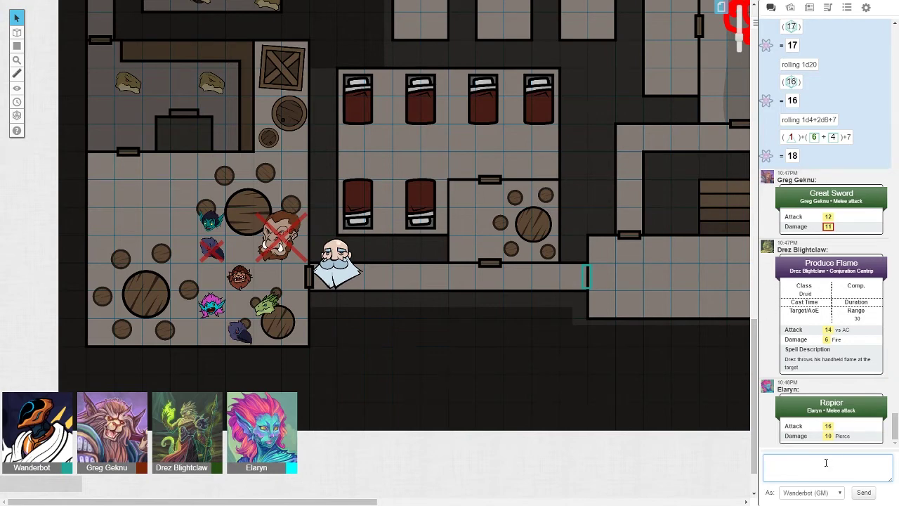
type("/roll 1d20")
- Send a d20 attack, recall the 1d4+2d6+7 command, and move the teal goblin down one square
key("Return")
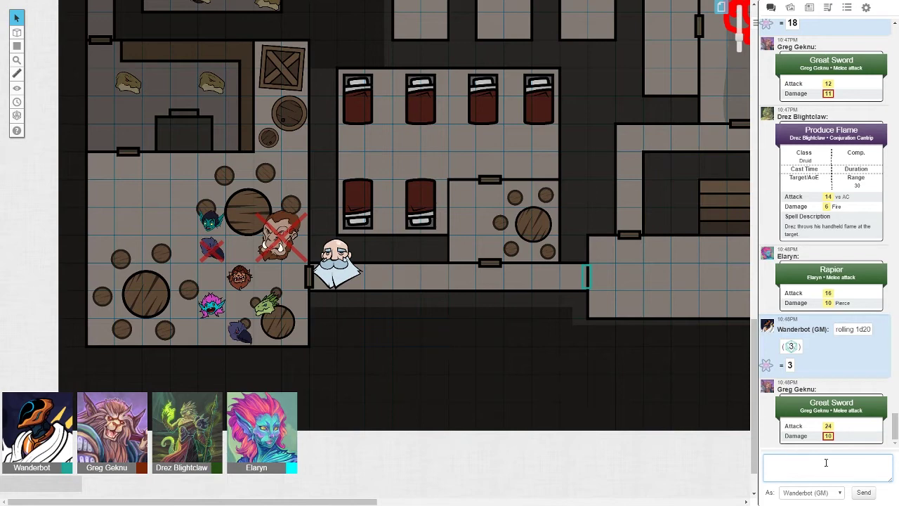
key("Up")
key("Up")
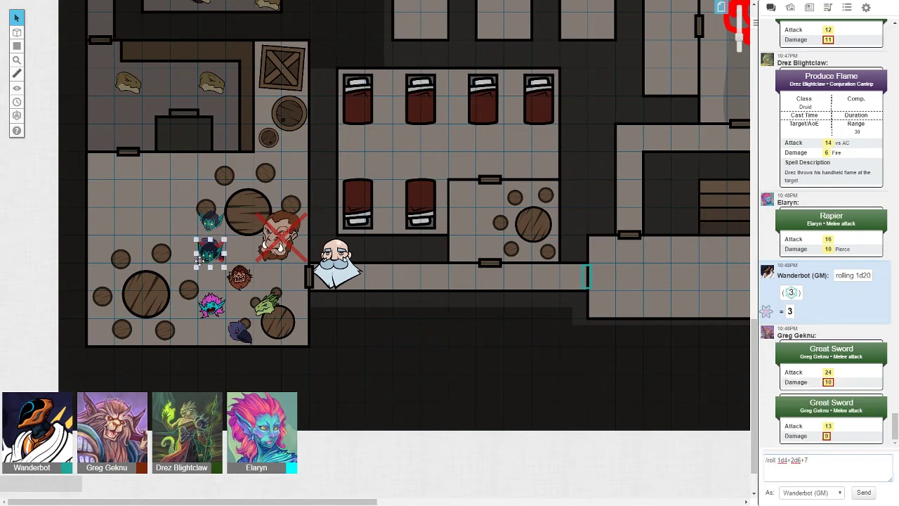
left_click_drag(208, 257, 211, 275)
left_click(824, 469)
- Roll 1d4+7 damage (8) and a d20 (19), then deselect the teal goblin
key("BackSpace")
key("BackSpace")
key("BackSpace")
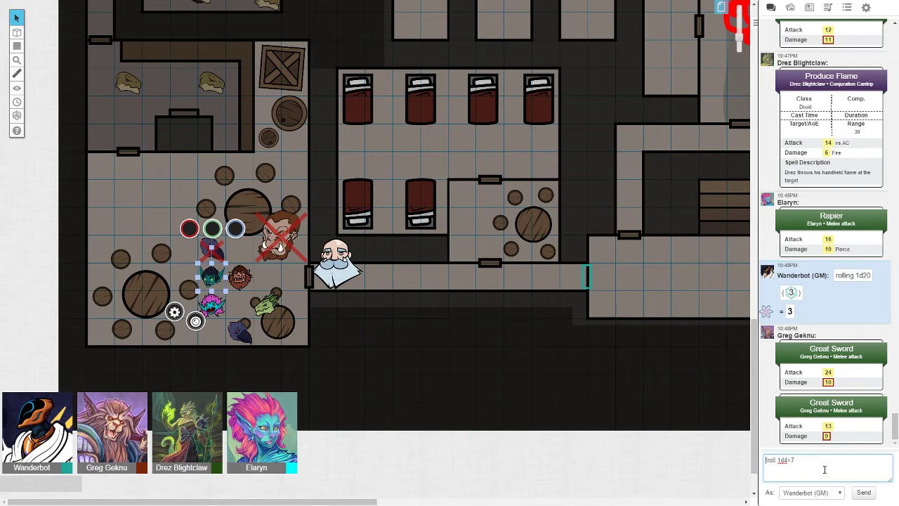
key("Return")
type("/roll 1d20")
key("Return")
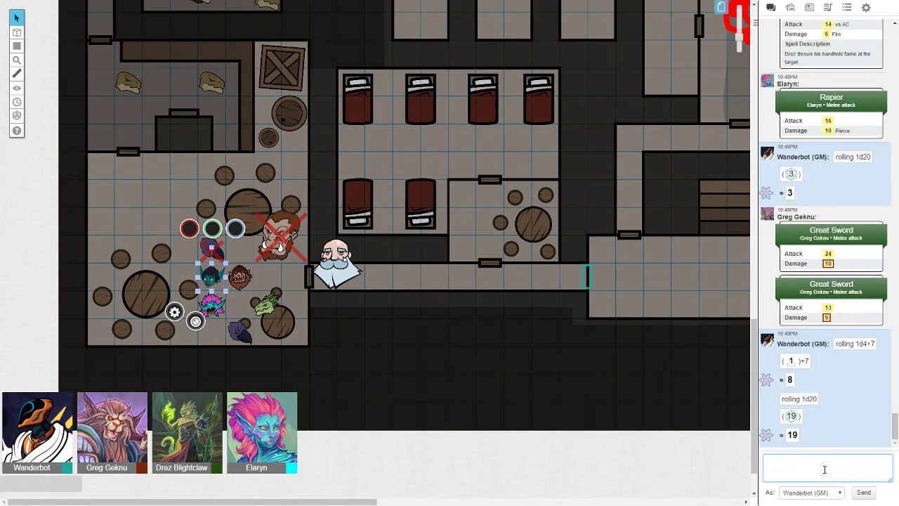
left_click(449, 399)
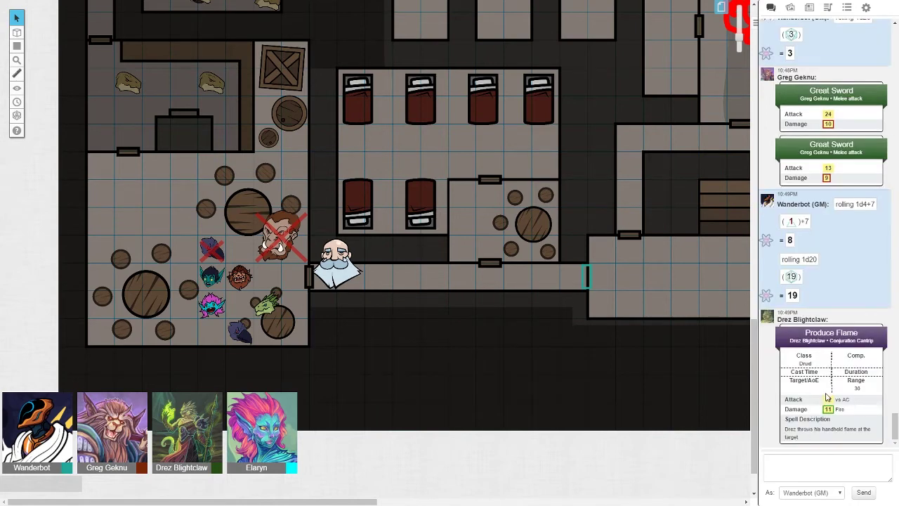
- Box-select the red-X tokens and the dark token, then delete them from the tavern map
mouse_move(828, 399)
left_click(834, 468)
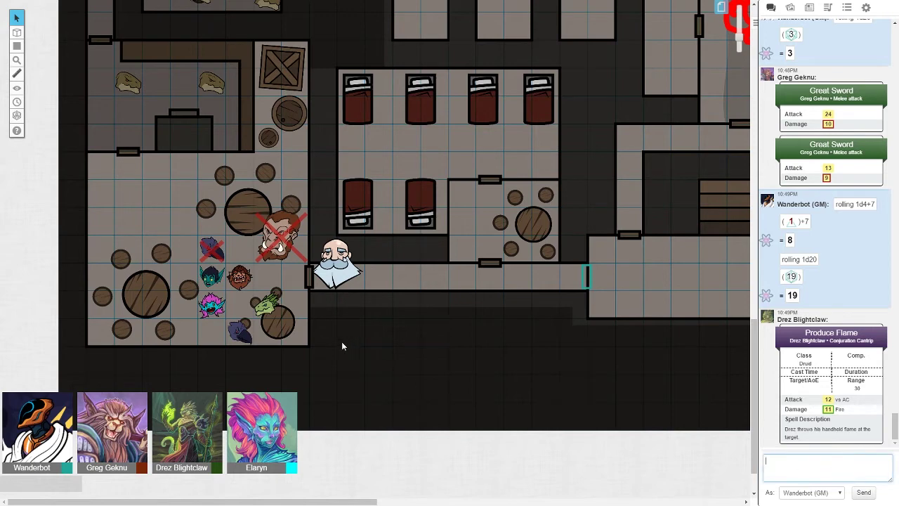
scroll(346, 356, "down", 1)
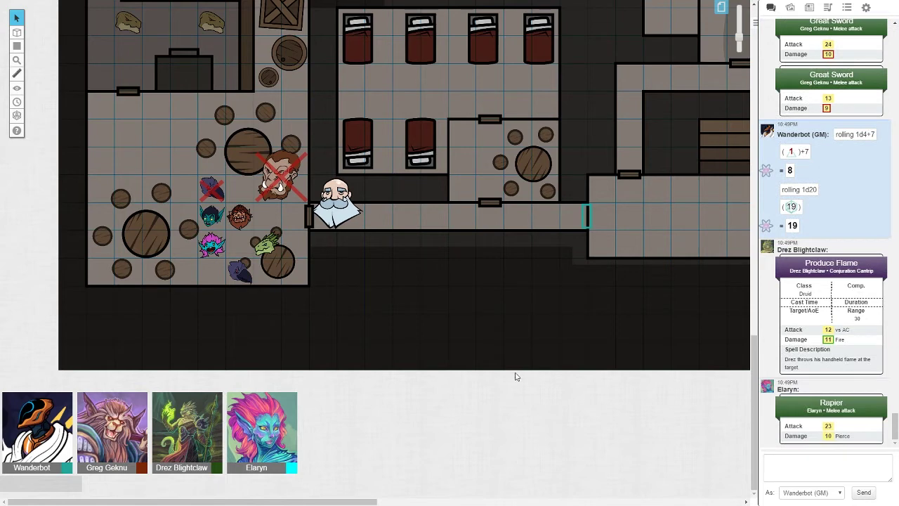
left_click(238, 270)
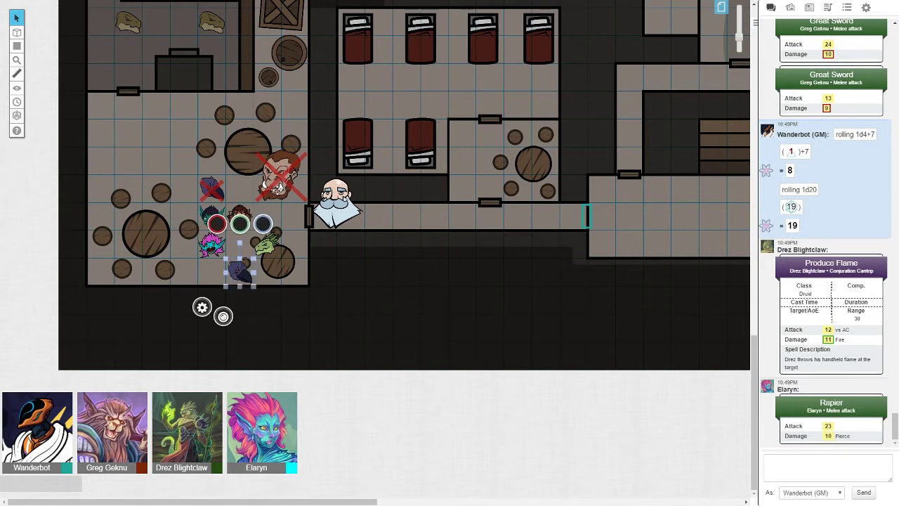
left_click_drag(310, 144, 196, 287)
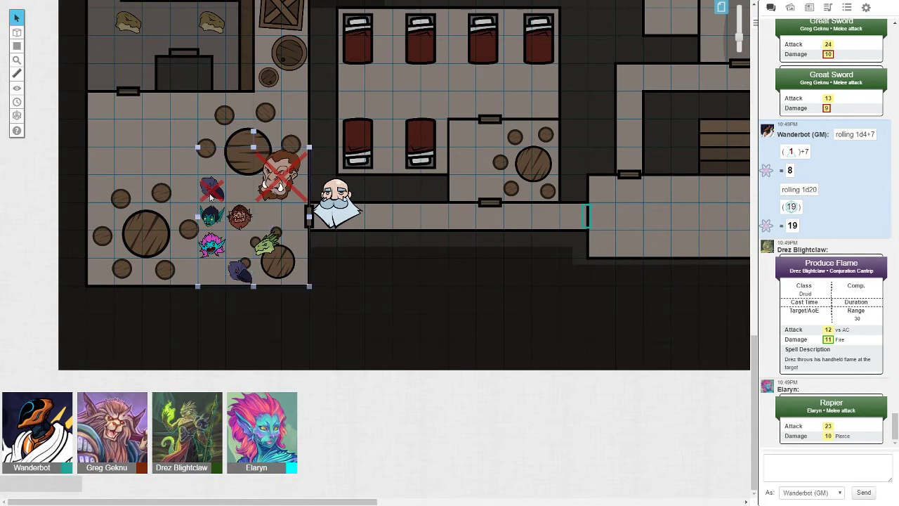
key("Delete")
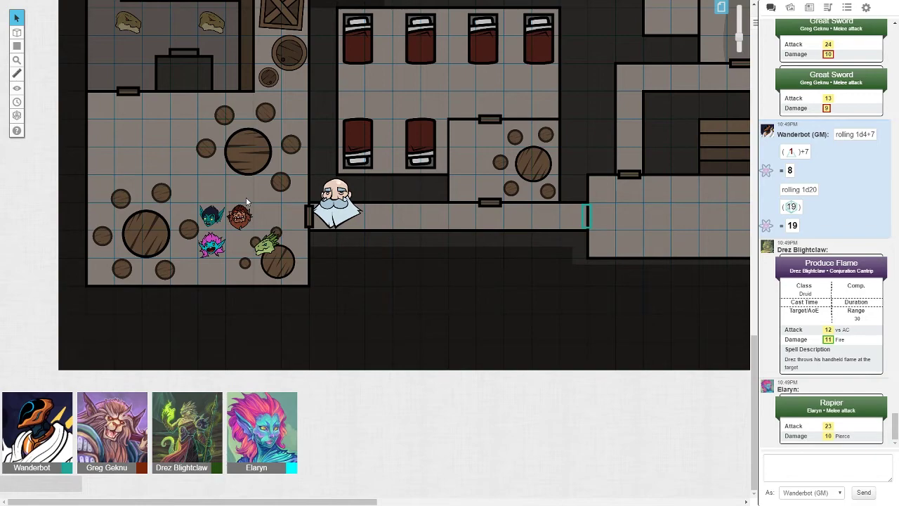
scroll(246, 197, "down", 3)
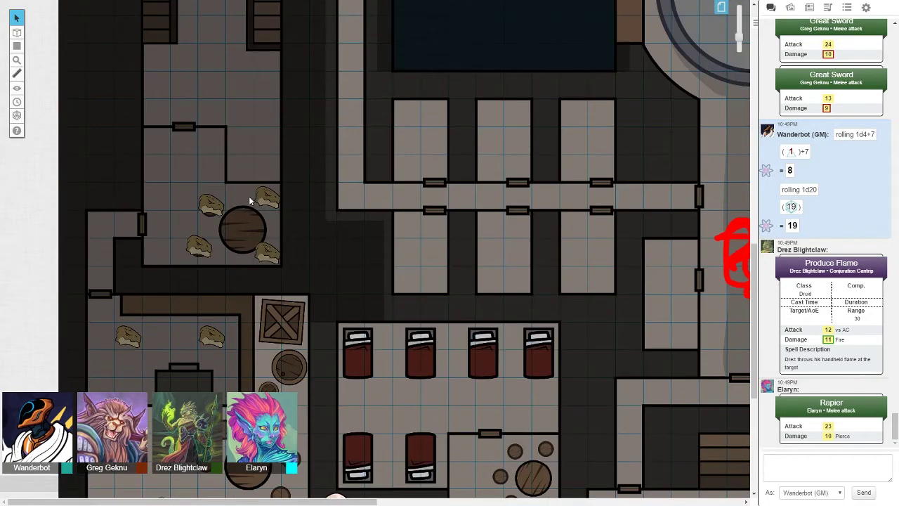
scroll(248, 196, "up", 3)
- Delete the boulders around the barrel and move another boulder up into the top room
left_click_drag(182, 104, 288, 197)
key("Delete")
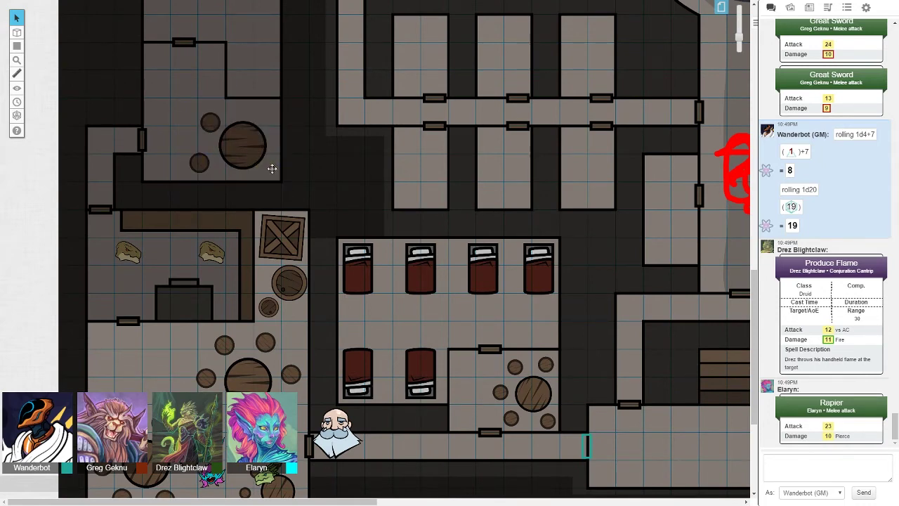
scroll(280, 181, "down", 2)
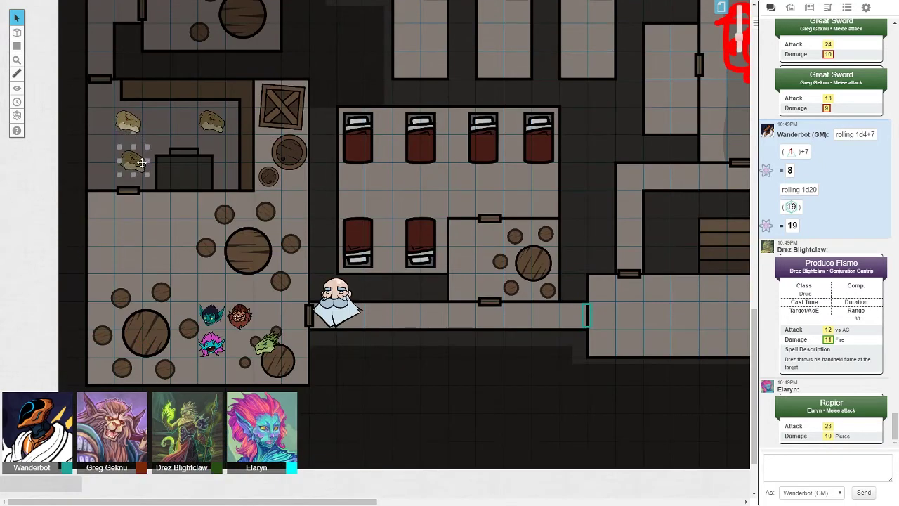
mouse_move(130, 121)
left_mouse_down()
mouse_move(140, 205)
mouse_move(102, 35)
left_mouse_up()
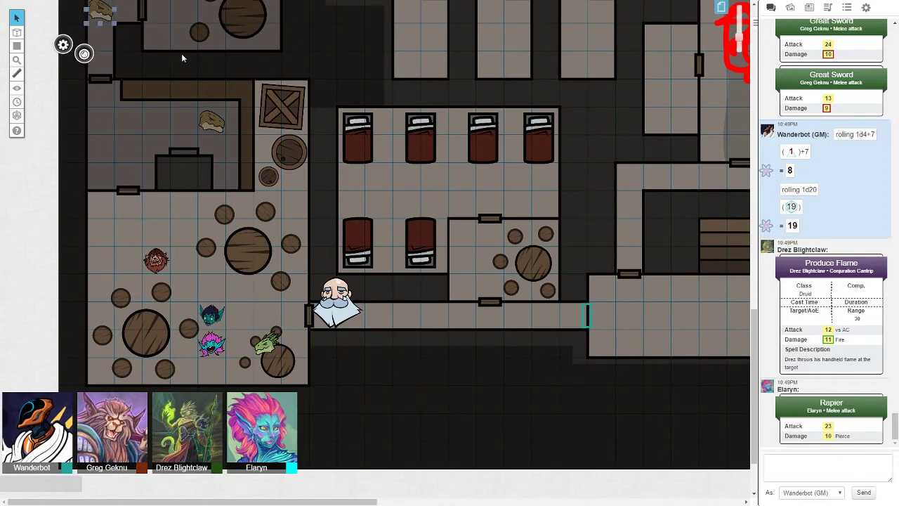
scroll(184, 57, "up", 3)
left_click_drag(102, 183, 240, 43)
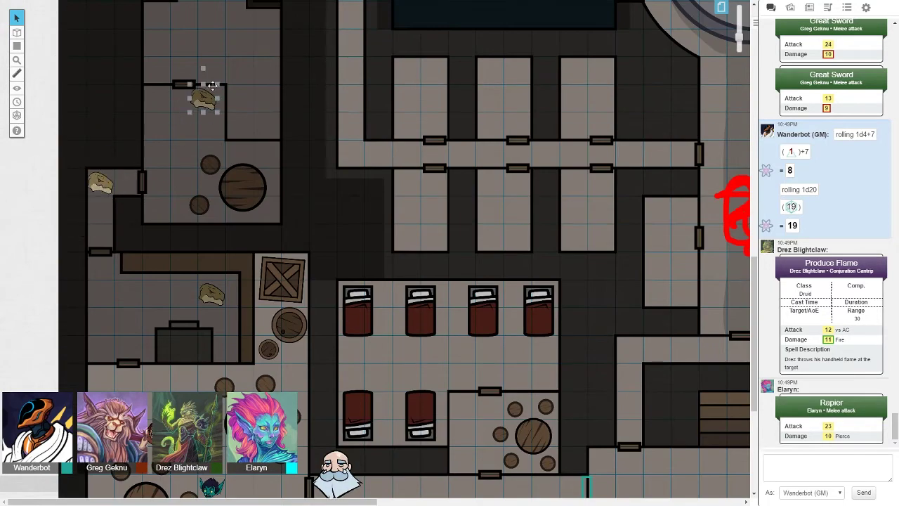
left_click(235, 280)
scroll(233, 279, "down", 3)
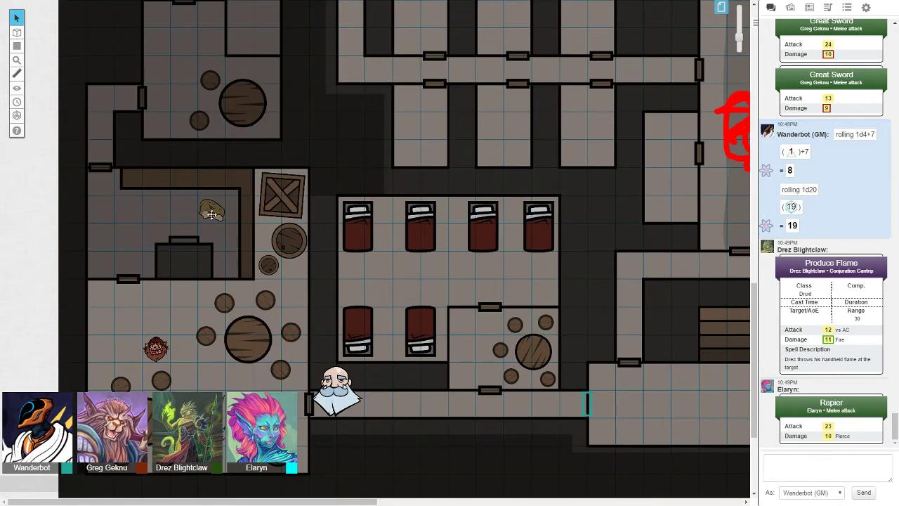
scroll(217, 209, "up", 2)
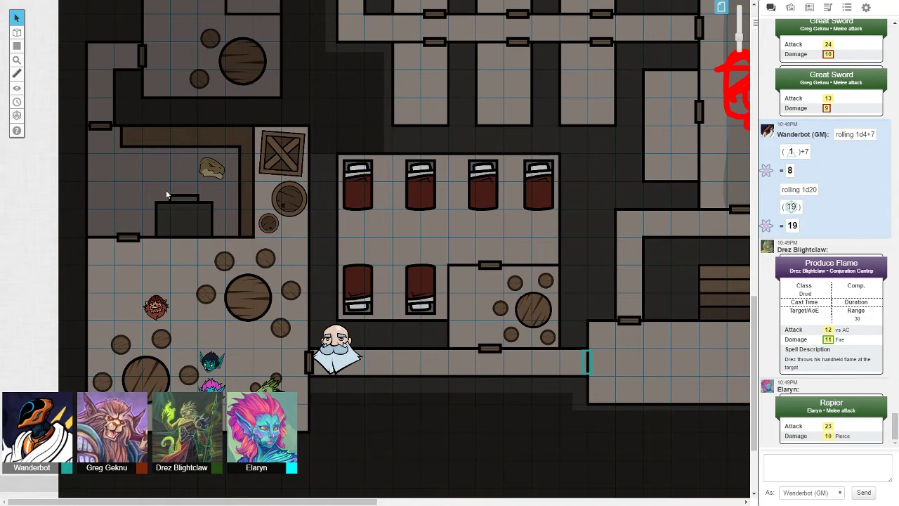
scroll(180, 162, "up", 2)
- Gather and delete the two top-room boulders, then deselect the gnome token
left_click_drag(201, 290, 258, 44)
scroll(258, 43, "up", 2)
left_click_drag(176, 130, 313, 158)
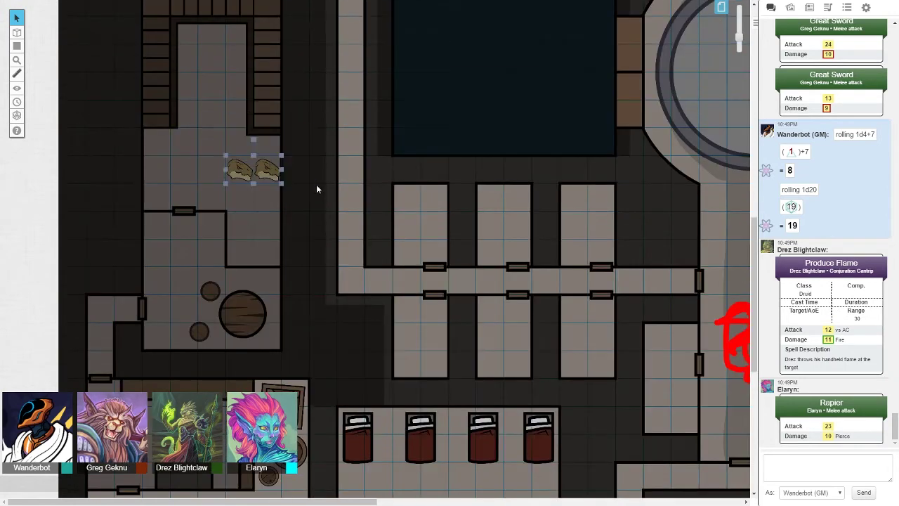
key("Delete")
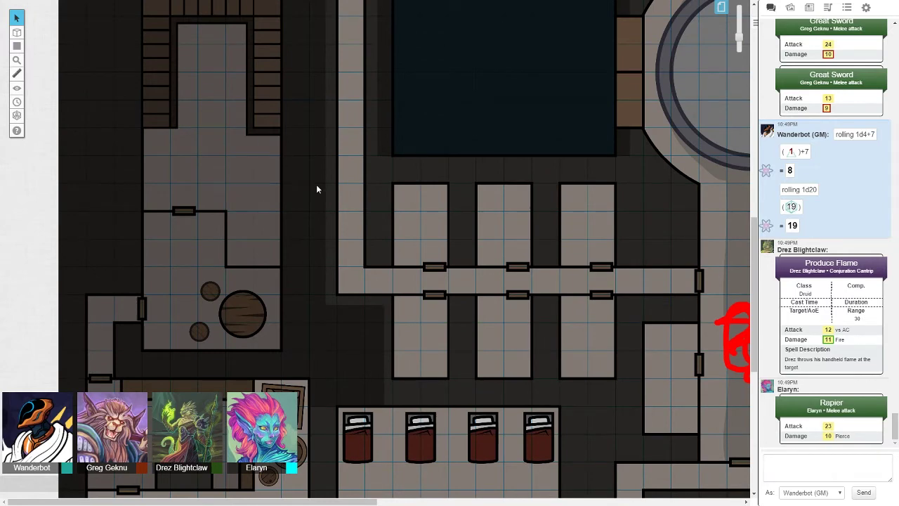
scroll(316, 184, "down", 3)
scroll(289, 152, "down", 3)
scroll(289, 157, "down", 2)
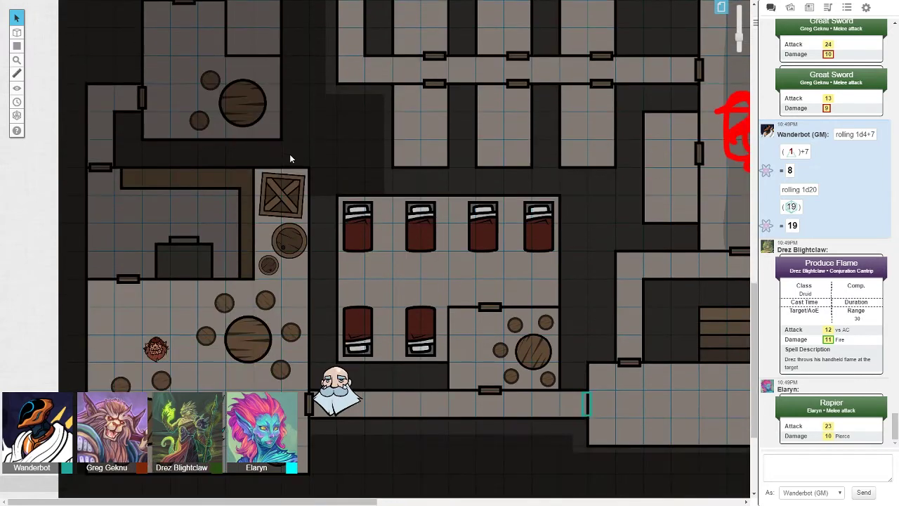
scroll(316, 130, "down", 2)
scroll(321, 132, "down", 2)
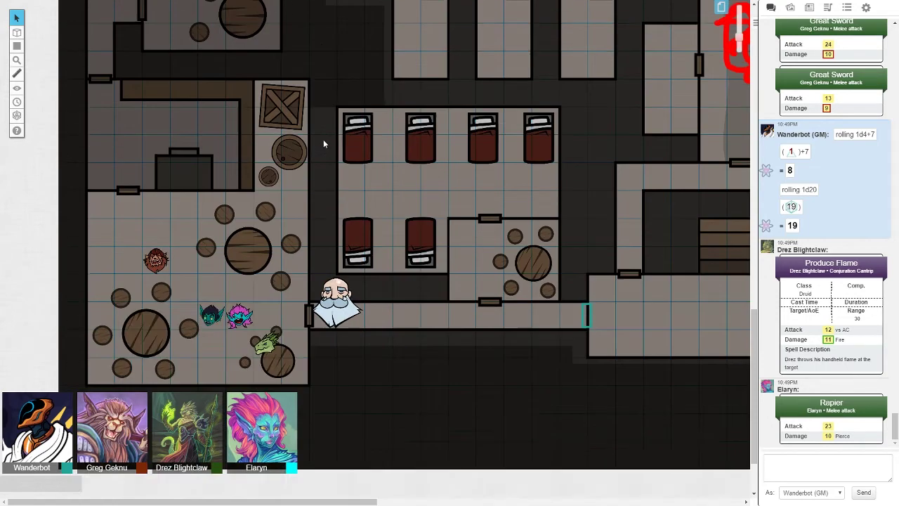
left_click_drag(337, 294, 285, 303)
left_click(363, 313)
scroll(325, 249, "up", 2)
scroll(311, 266, "down", 2)
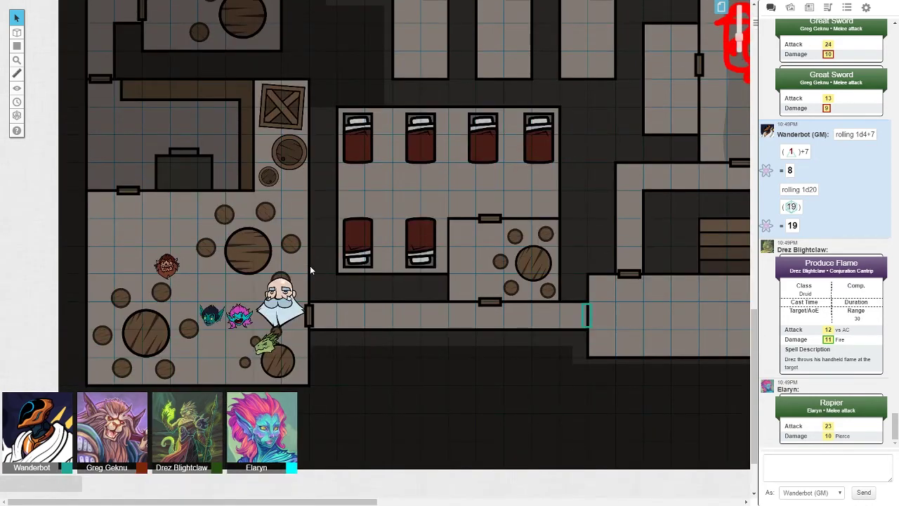
scroll(216, 204, "up", 2)
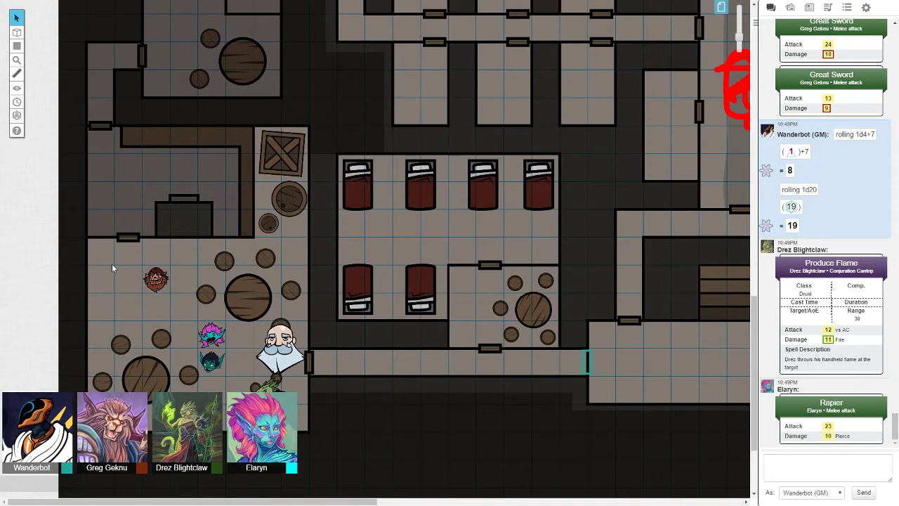
scroll(293, 251, "up", 1)
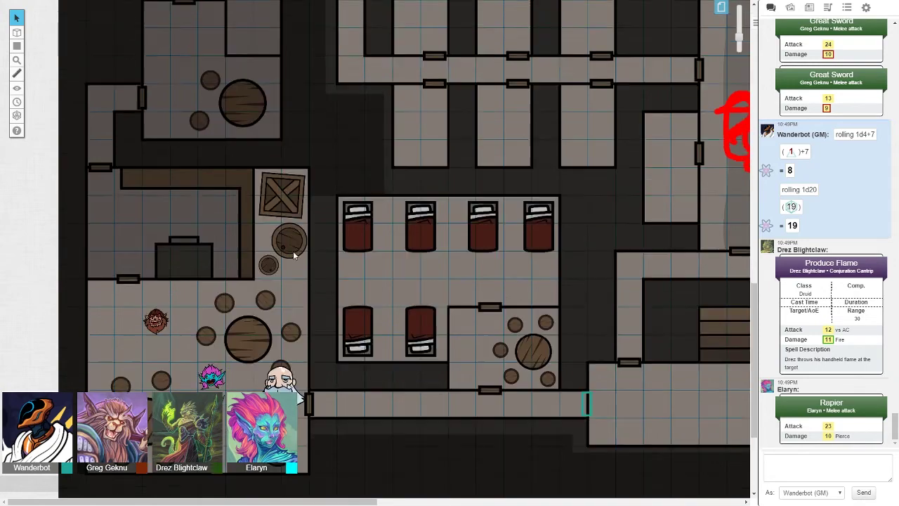
scroll(293, 251, "up", 1)
scroll(146, 71, "up", 1)
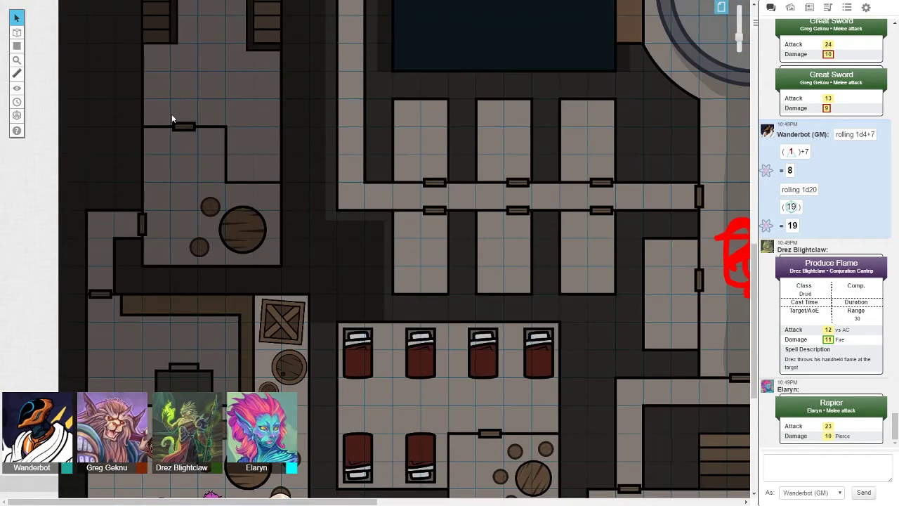
scroll(175, 97, "up", 1)
scroll(174, 97, "up", 1)
left_click(17, 46)
- Draw a cyan freehand mark in the upper room, then move the teal goblin to the lower-left tables
left_click(49, 57)
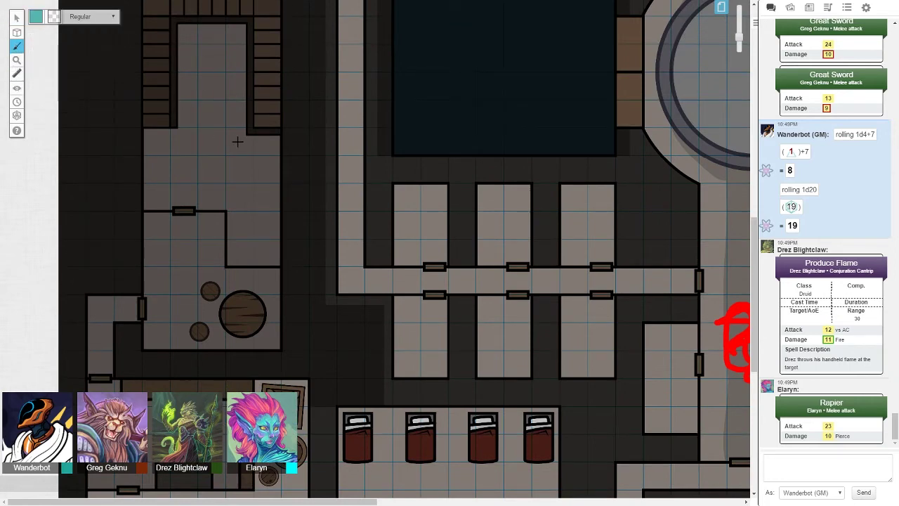
mouse_move(168, 116)
left_mouse_down()
mouse_move(272, 177)
mouse_move(164, 77)
mouse_move(286, 126)
mouse_move(246, 105)
mouse_move(242, 121)
mouse_move(274, 113)
mouse_move(253, 49)
mouse_move(243, 52)
mouse_move(250, 154)
left_mouse_up()
scroll(249, 155, "down", 3)
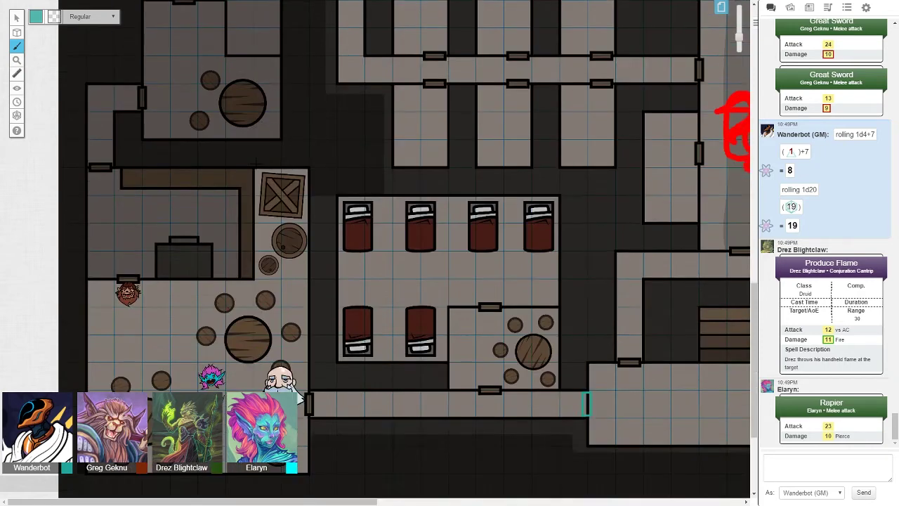
scroll(249, 155, "down", 2)
left_click(17, 18)
left_click(56, 12)
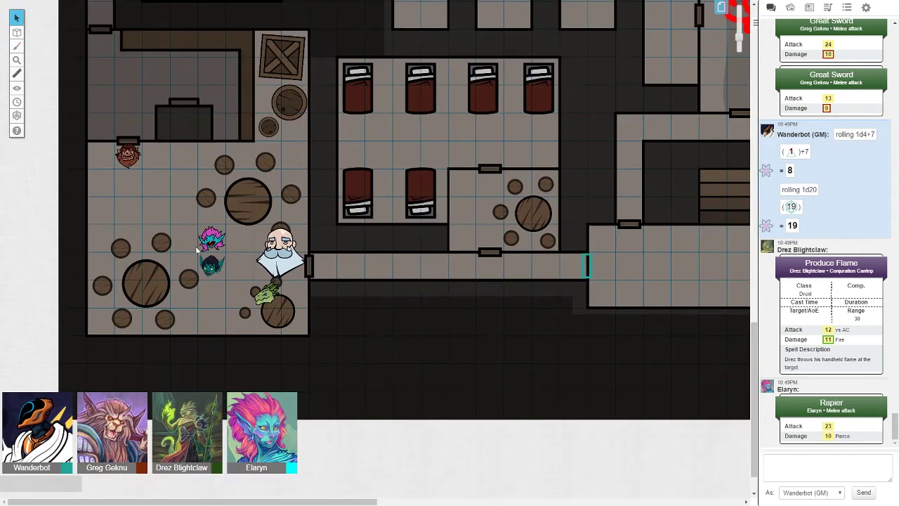
left_click_drag(210, 265, 158, 320)
- Roll 1d8 in chat, getting 2
left_click(415, 392)
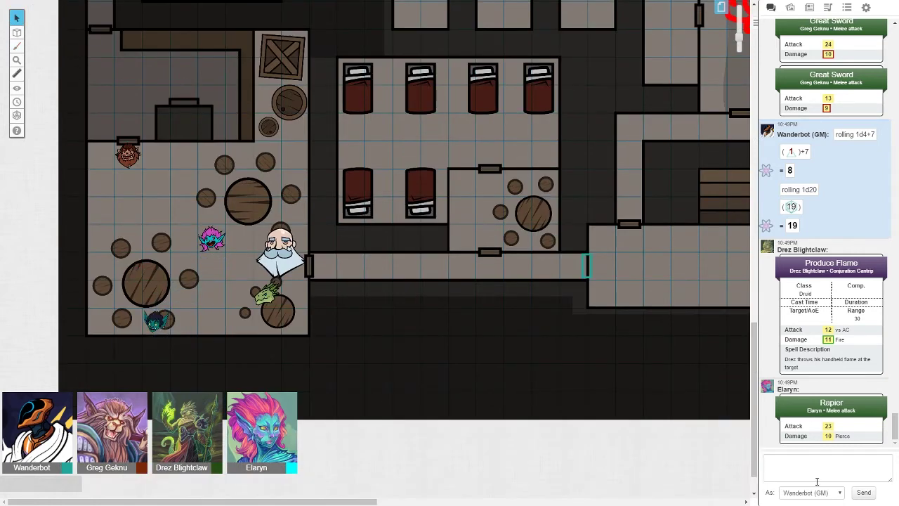
left_click(817, 467)
type("/ROL")
key("BackSpace")
key("BackSpace")
key("BackSpace")
type("roll 1d8")
key("Return")
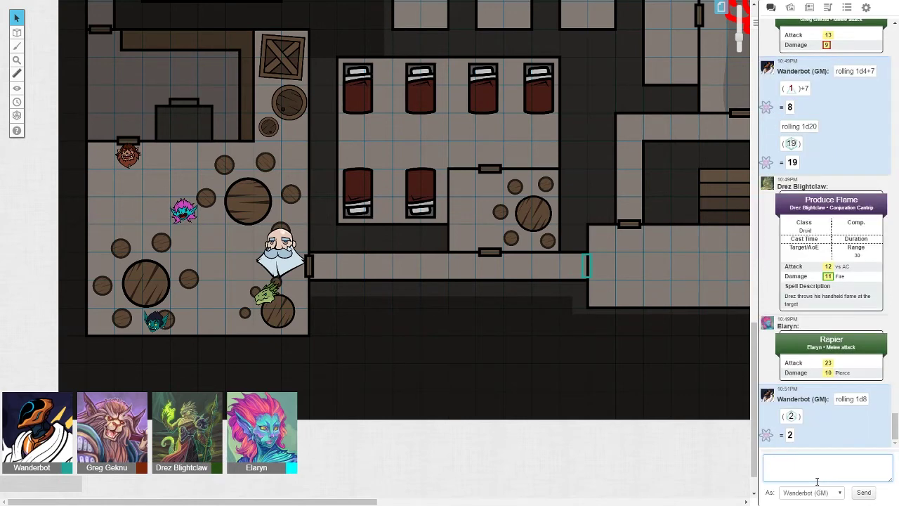
scroll(224, 265, "up", 5)
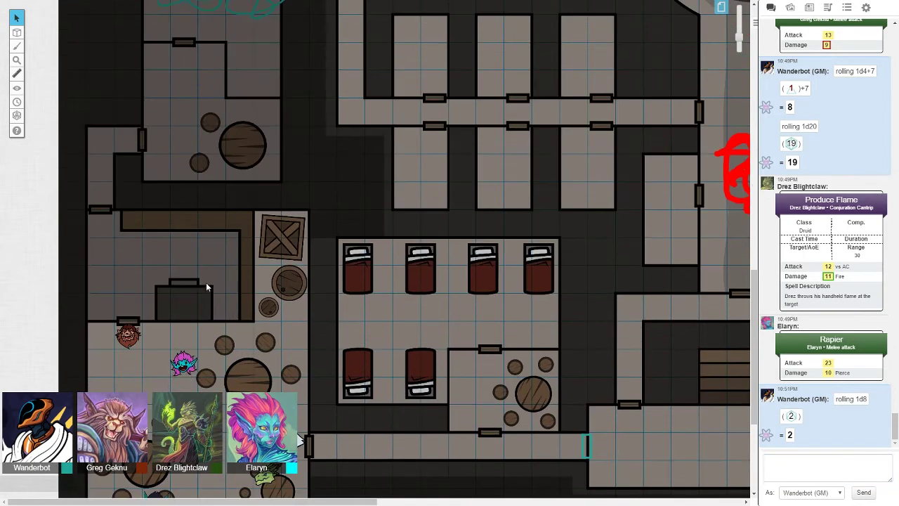
- Reveal the fogged room beside the tavern and a small nearby area, then return to Select
left_click(63, 90)
left_click_drag(274, 323, 87, 212)
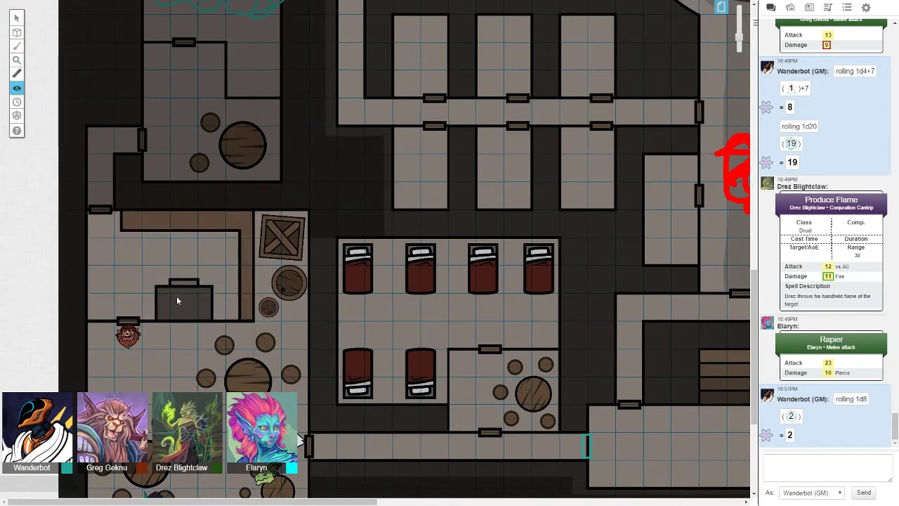
left_click_drag(291, 337, 85, 264)
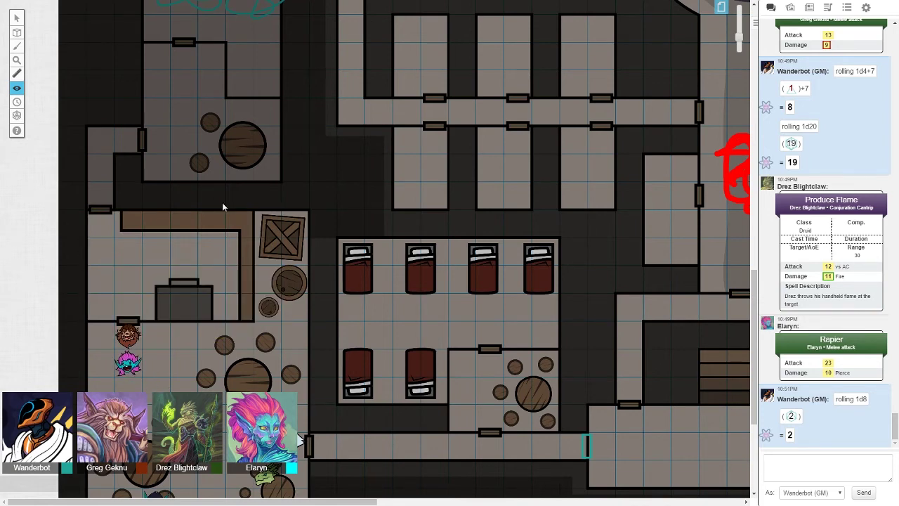
left_click(17, 19)
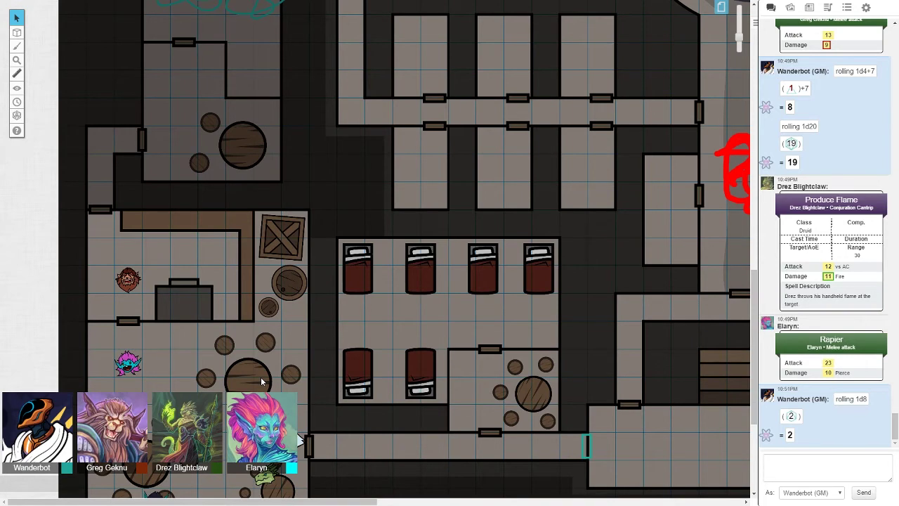
scroll(261, 376, "up", 2)
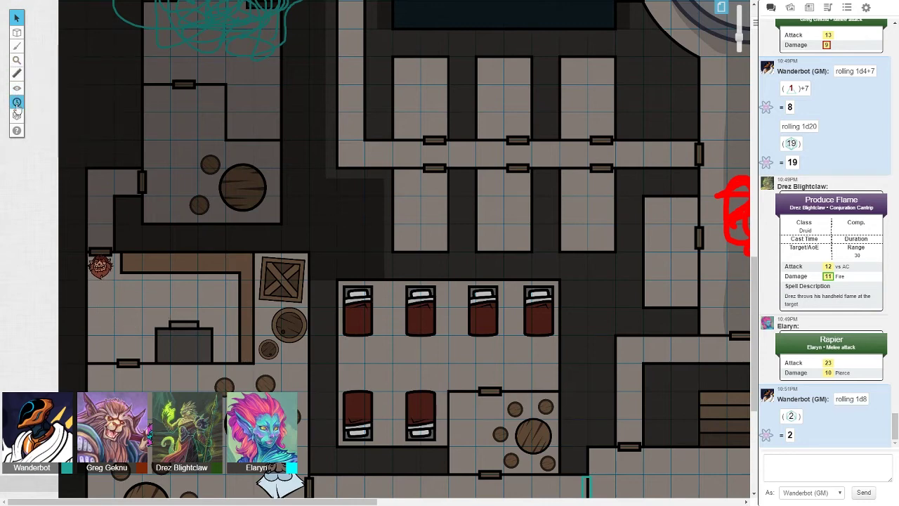
- Lift the fog from the round-table barrel room above the corridor and its surroundings
left_click(41, 85)
left_click_drag(85, 255, 141, 165)
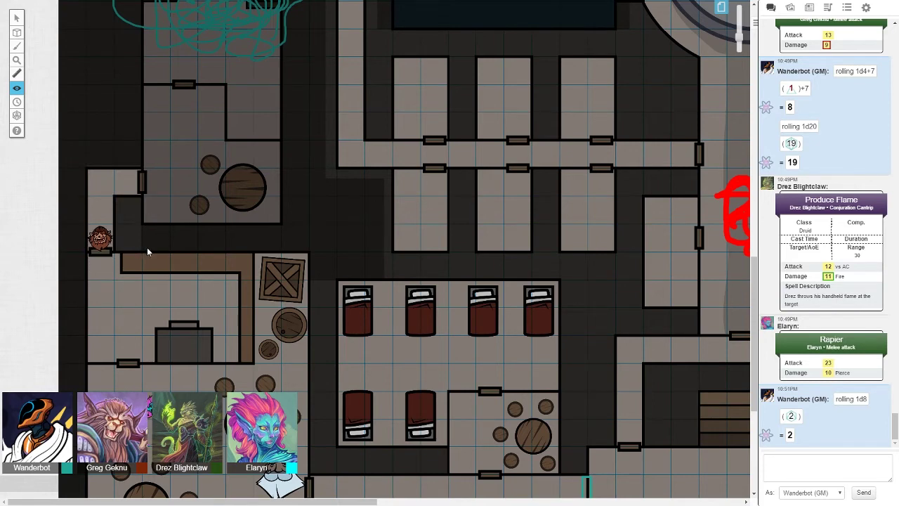
scroll(149, 247, "up", 1)
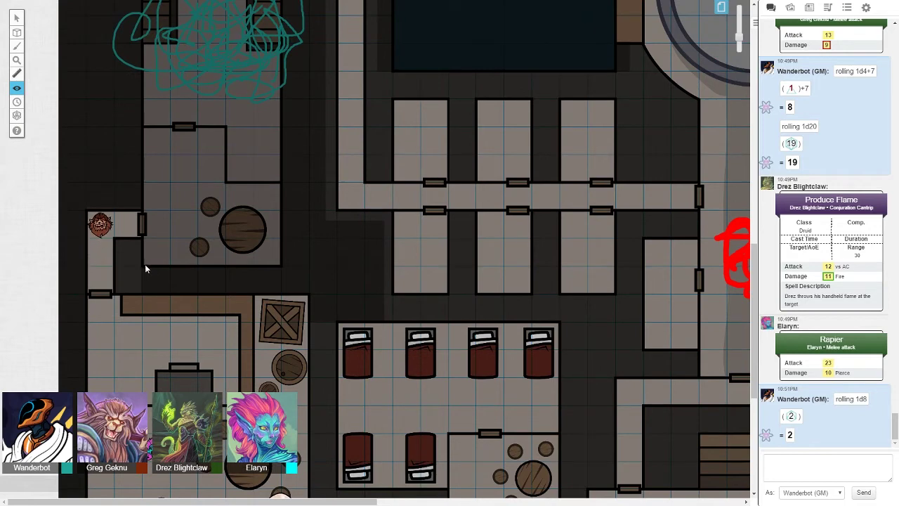
mouse_move(142, 264)
left_mouse_down()
mouse_move(277, 174)
mouse_move(281, 182)
left_mouse_up()
left_click_drag(224, 198, 147, 132)
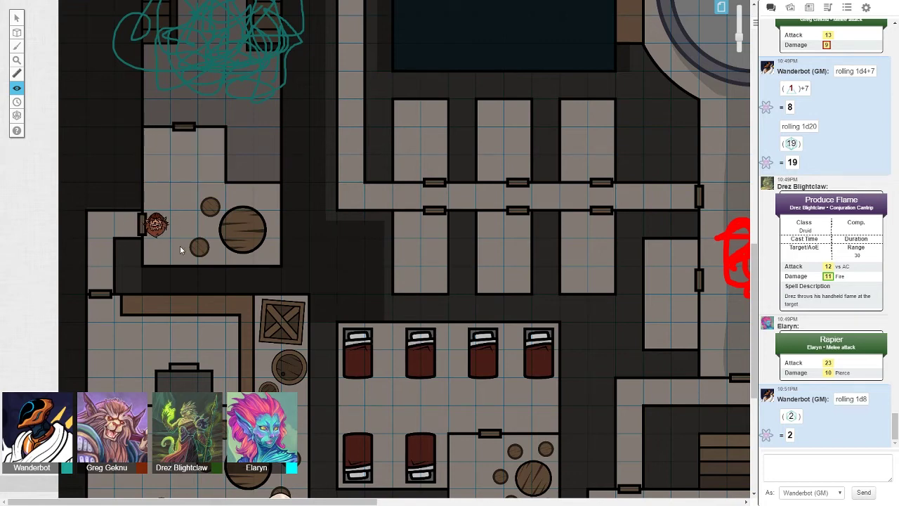
scroll(180, 249, "up", 3)
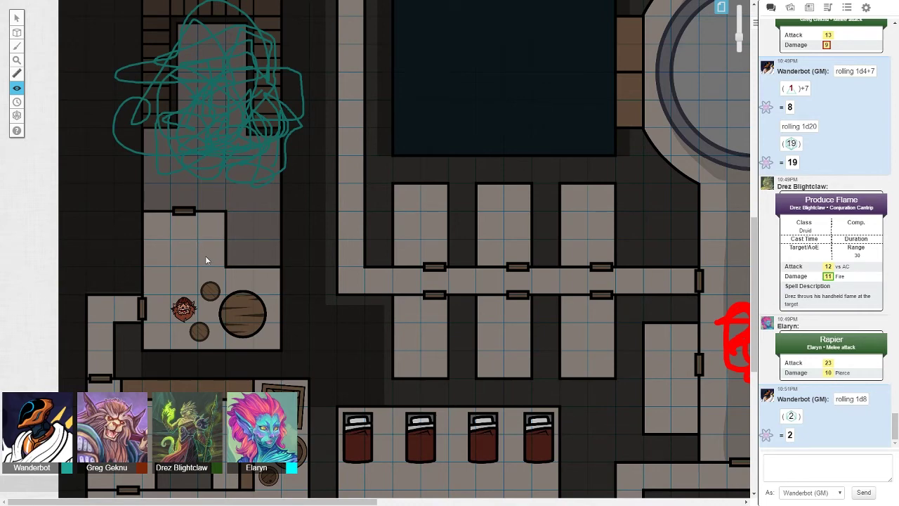
scroll(208, 259, "down", 3)
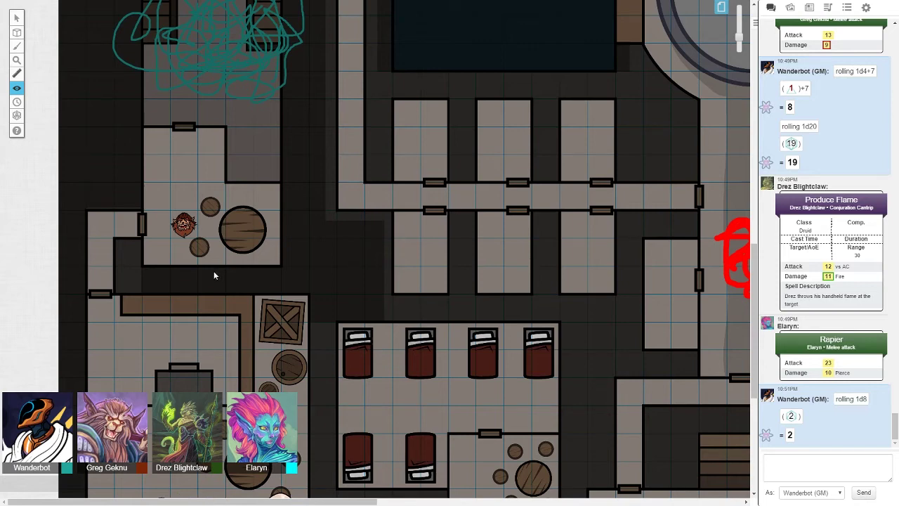
scroll(214, 270, "up", 2)
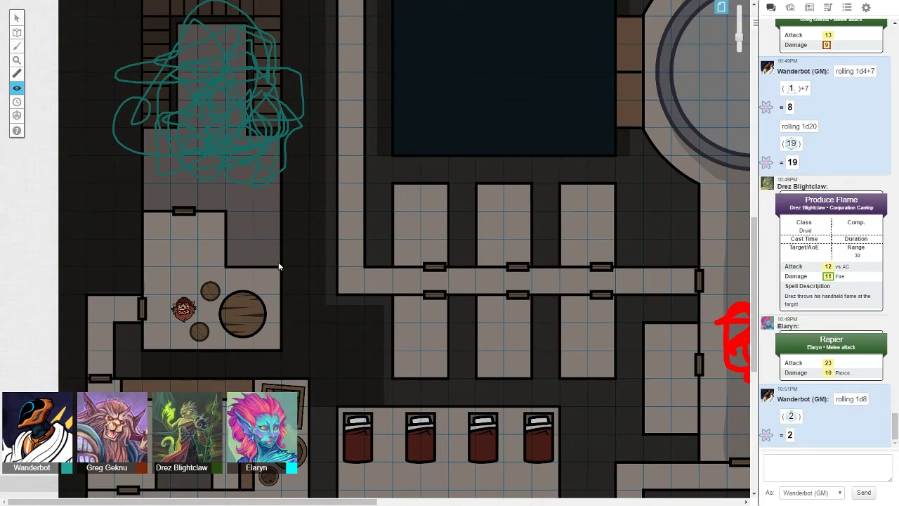
scroll(274, 263, "down", 3)
scroll(278, 271, "down", 3)
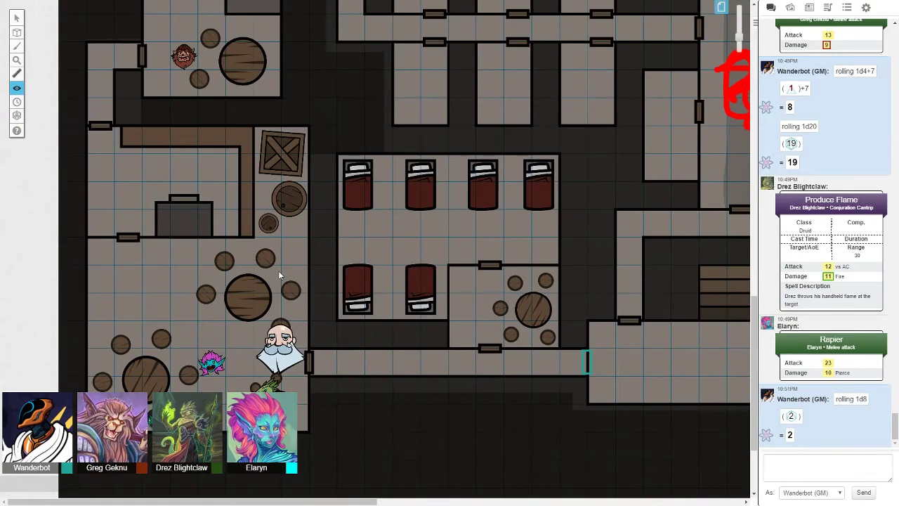
scroll(278, 270, "down", 2)
scroll(278, 271, "up", 2)
scroll(279, 271, "up", 3)
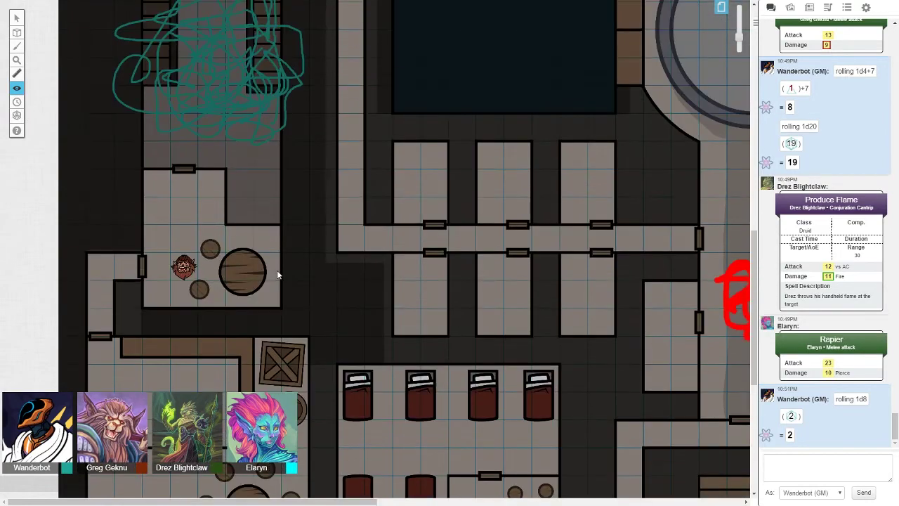
scroll(278, 271, "up", 2)
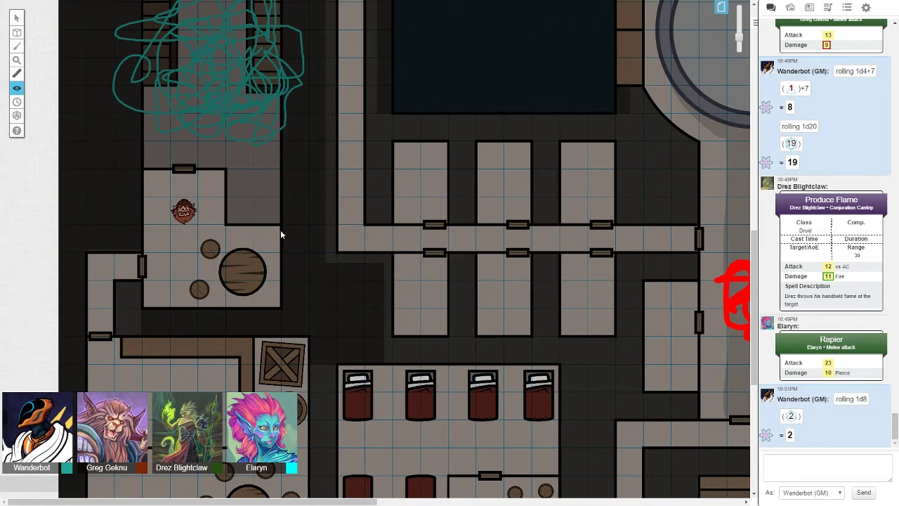
- Reveal the rooms north of the token up to the teal-scribbled staircase room, then return to Select/Move
mouse_move(280, 230)
left_mouse_down()
mouse_move(139, 141)
mouse_move(137, 11)
left_mouse_up()
left_click_drag(280, 232, 145, 264)
scroll(170, 257, "up", 3)
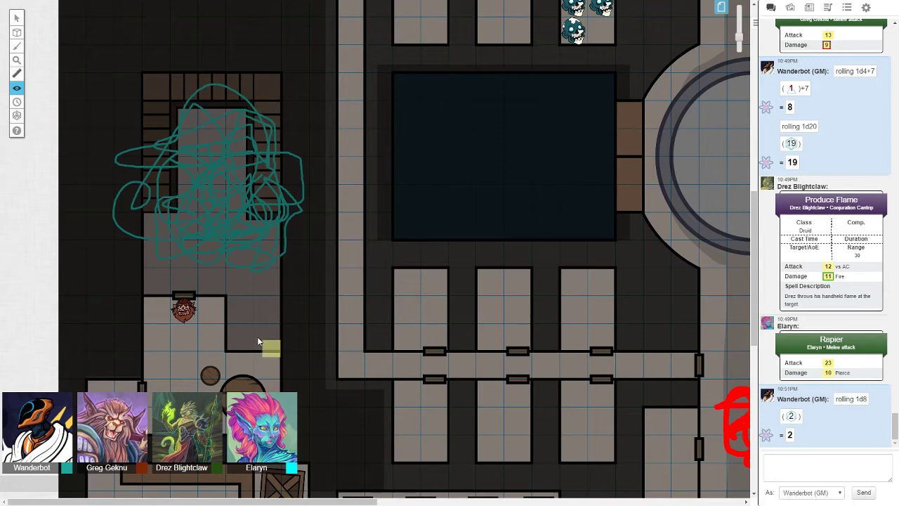
mouse_move(281, 358)
left_mouse_down()
mouse_move(144, 95)
mouse_move(143, 73)
left_mouse_up()
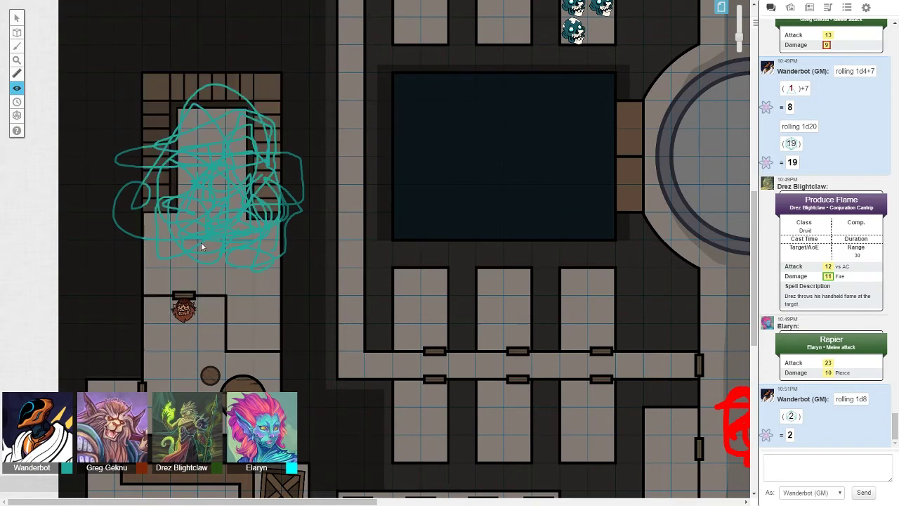
left_click(63, 13)
scroll(211, 232, "down", 1)
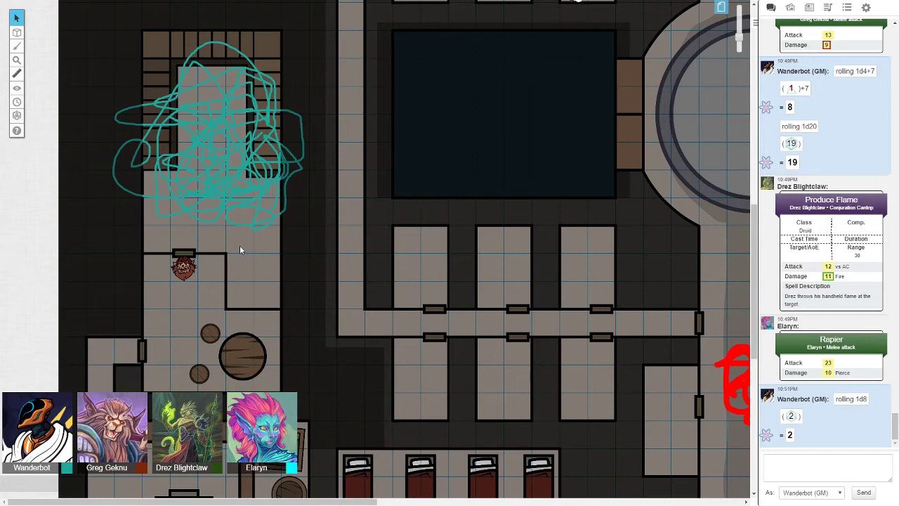
scroll(239, 245, "down", 1)
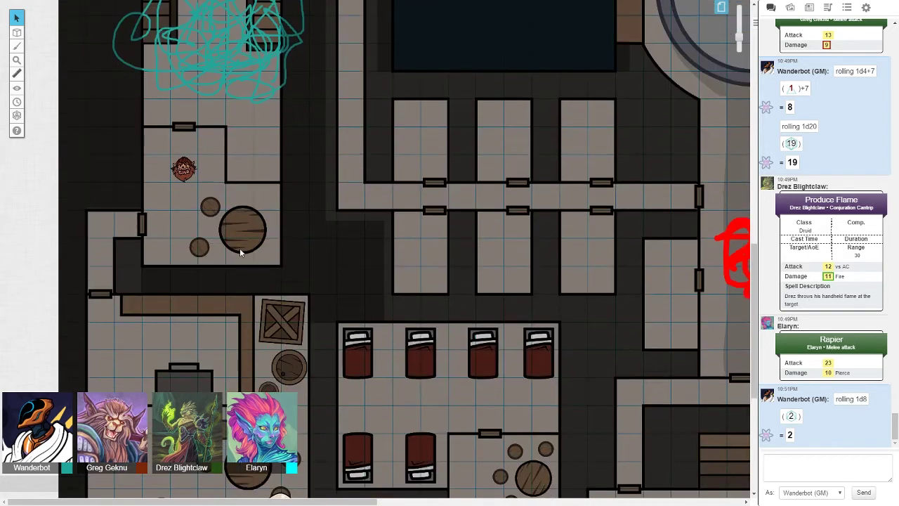
scroll(240, 250, "down", 2)
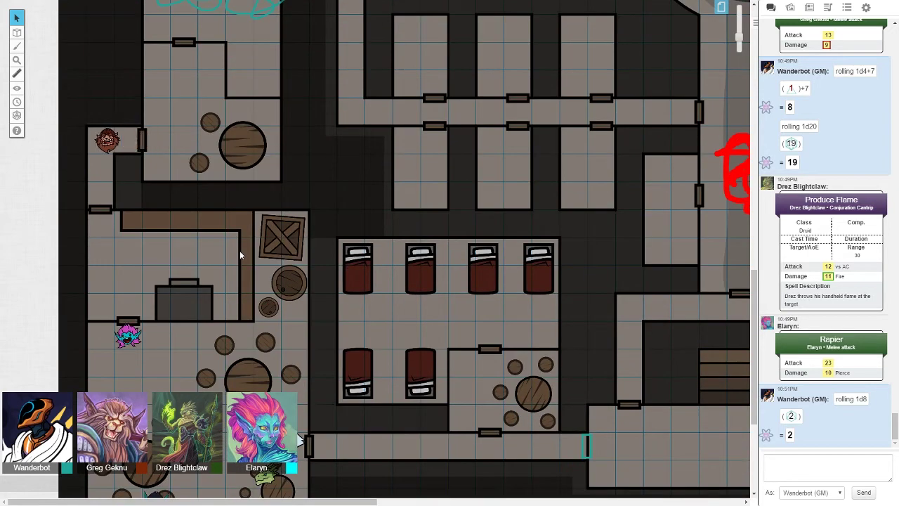
scroll(239, 250, "down", 1)
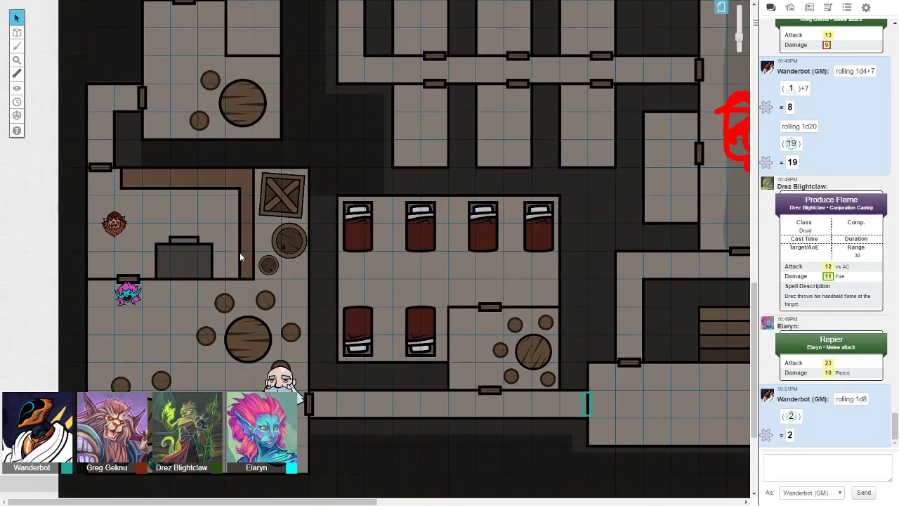
scroll(240, 253, "down", 3)
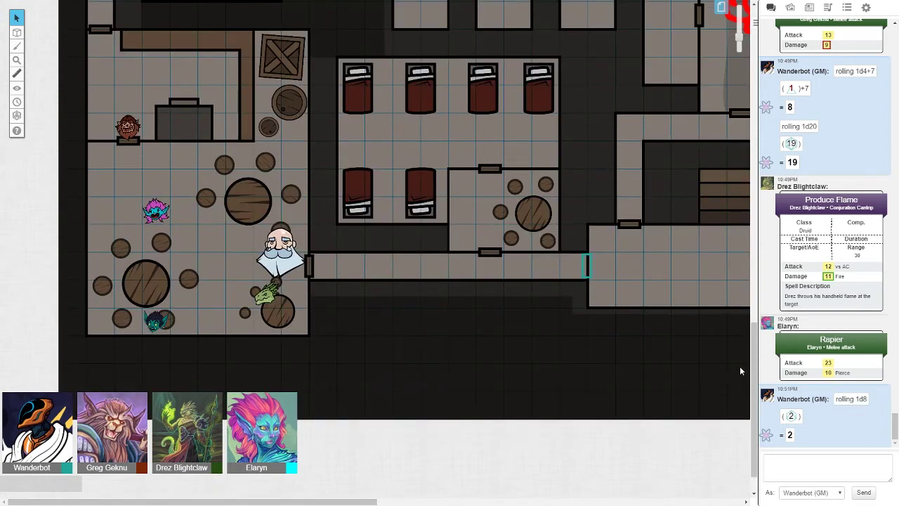
left_click_drag(753, 365, 753, 305)
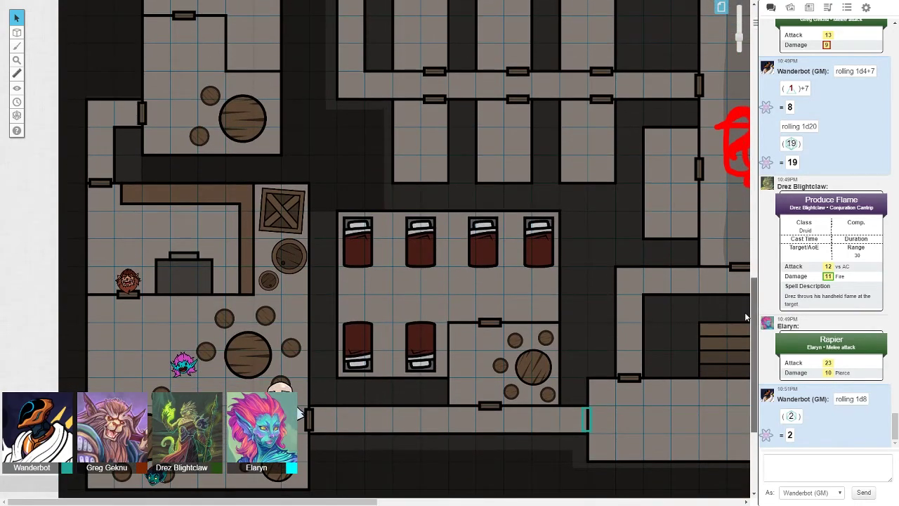
left_click_drag(744, 305, 738, 354)
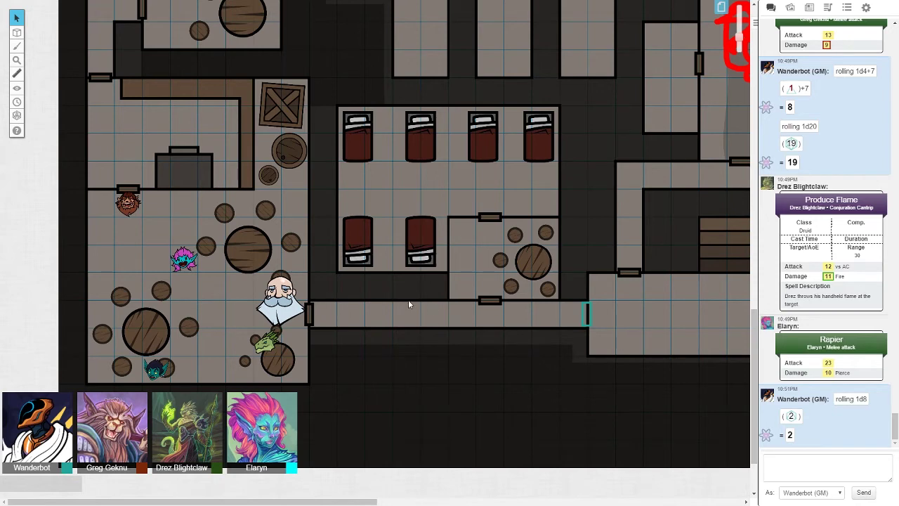
scroll(517, 330, "down", 1)
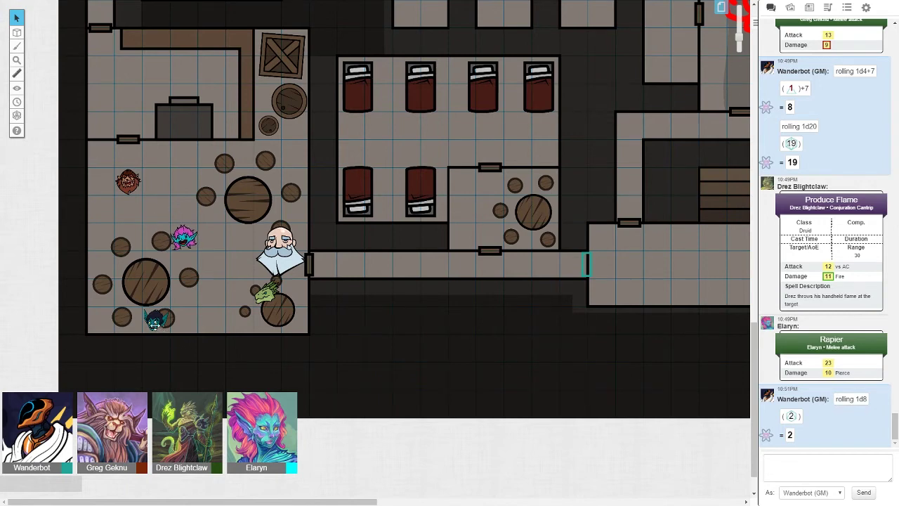
- Replace the drafted damage roll with a private /gmroll 1d20, which rolls 4
left_click(156, 321)
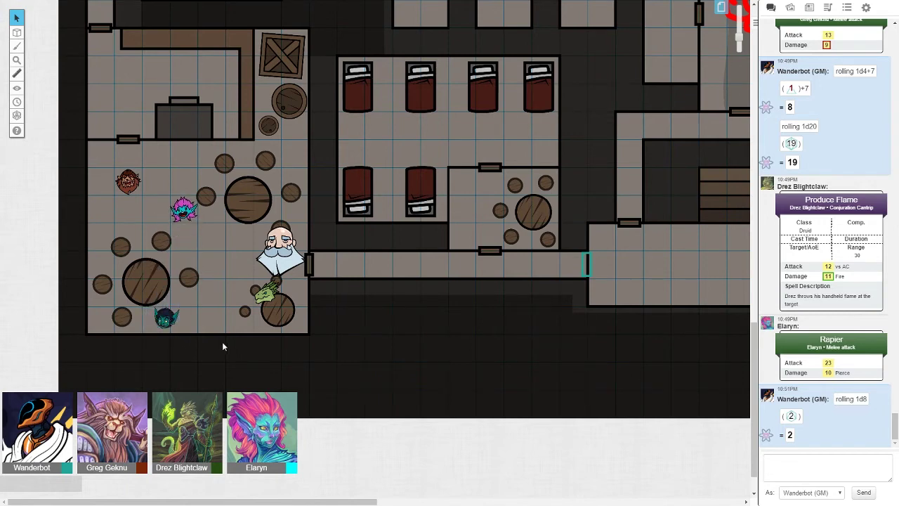
left_click(800, 460)
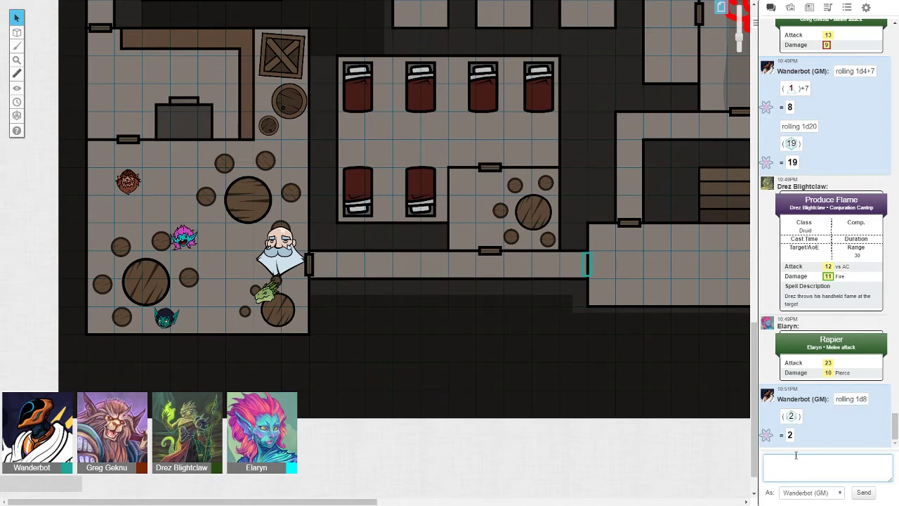
type("/roll 1d8+2d6+7")
key("BackSpace")
key("BackSpace")
key("BackSpace")
type("20")
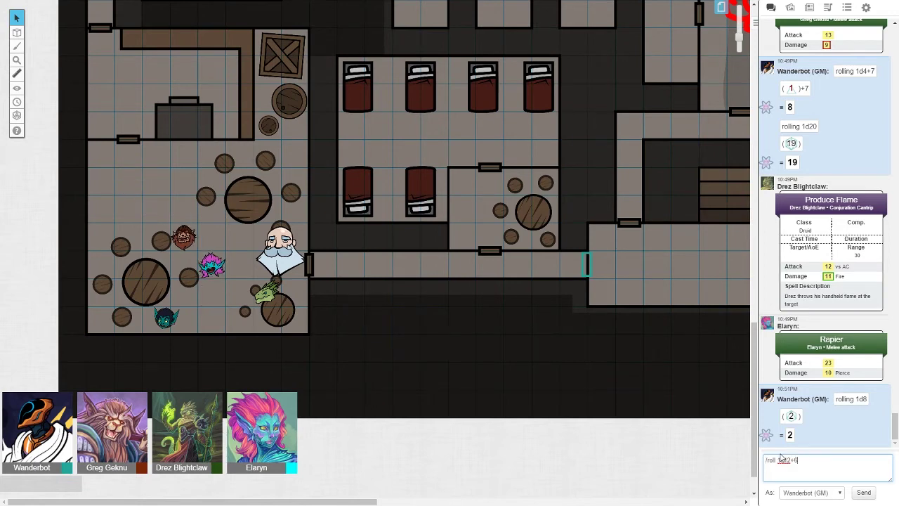
key("Return")
type("d20")
key("Return")
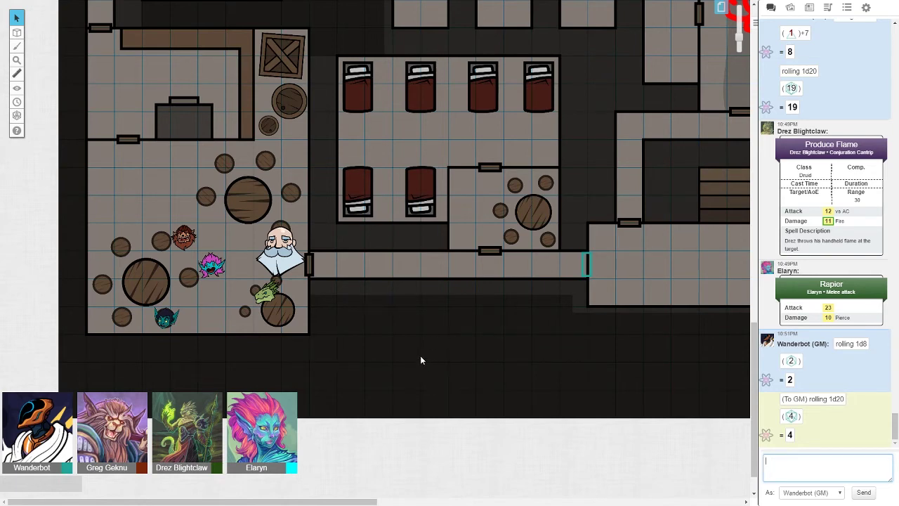
scroll(420, 355, "up", 1)
scroll(424, 360, "down", 1)
left_click_drag(293, 502, 314, 503)
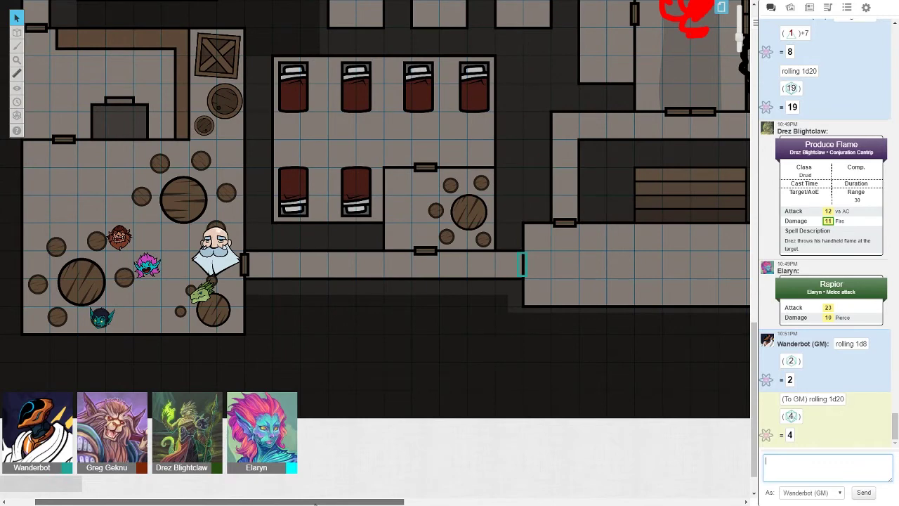
left_click_drag(315, 503, 274, 500)
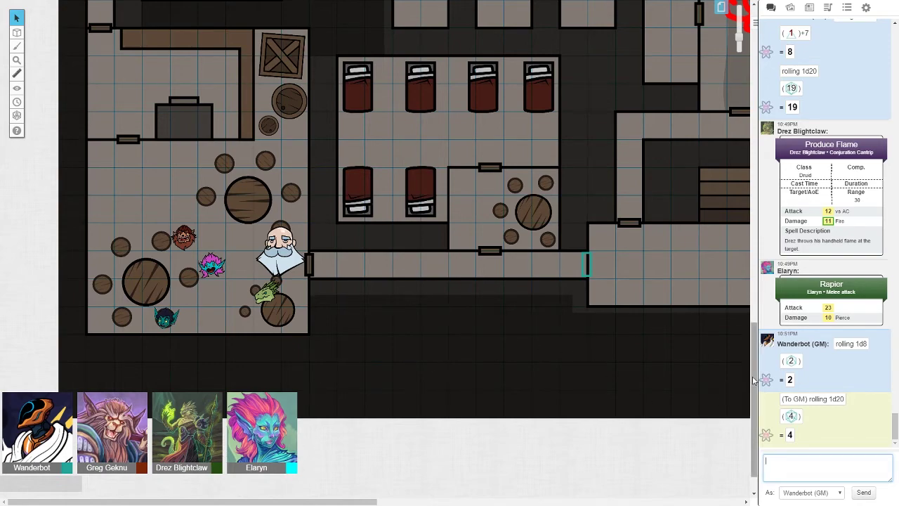
left_click_drag(753, 379, 746, 177)
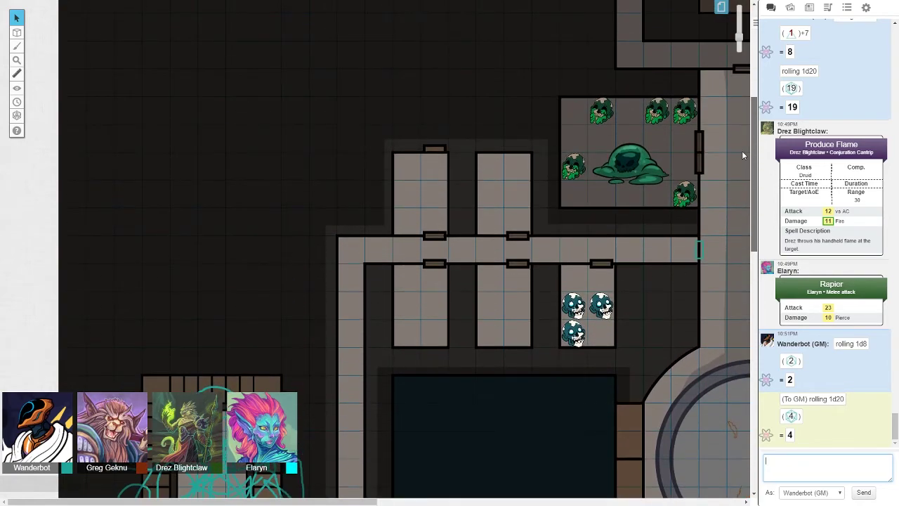
left_click_drag(746, 177, 716, 306)
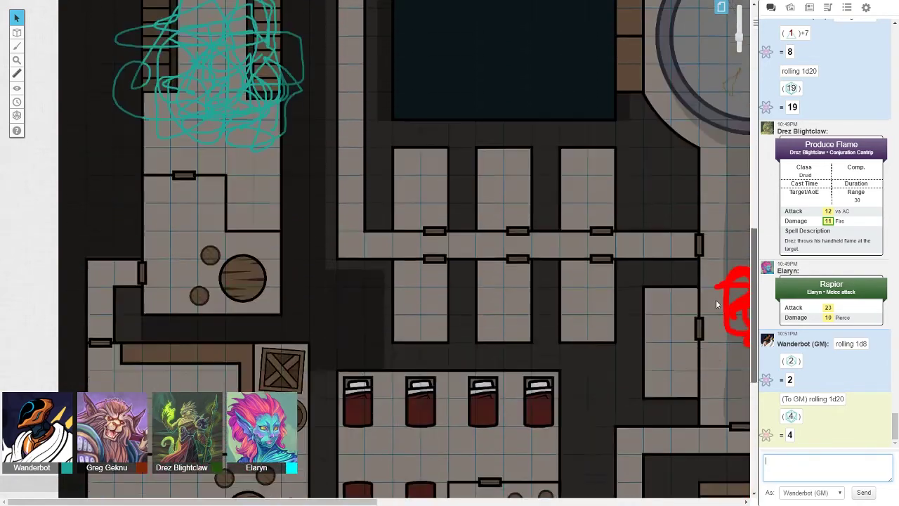
left_click_drag(378, 502, 477, 501)
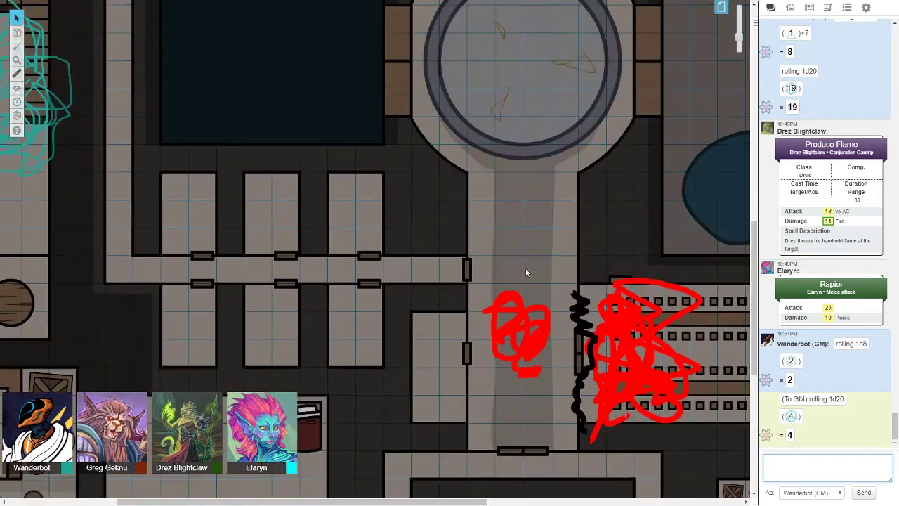
scroll(526, 265, "up", 5)
left_click_drag(462, 137, 610, 280)
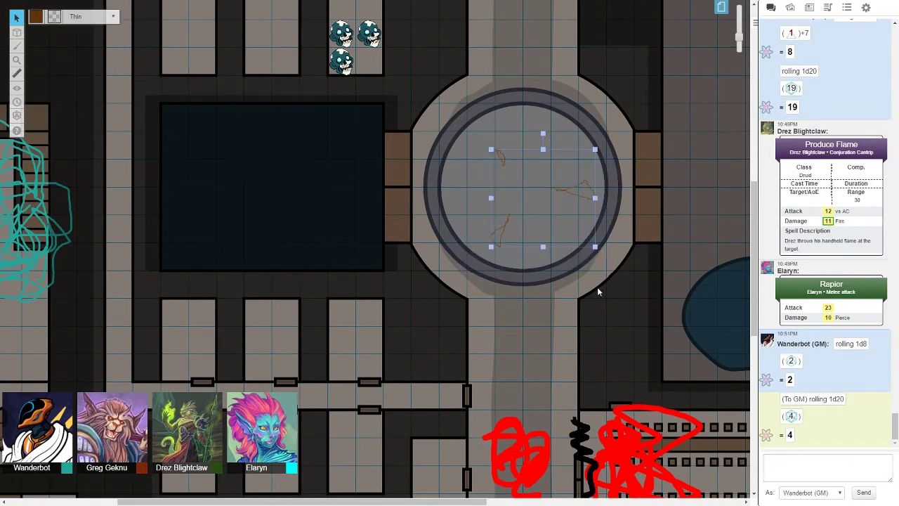
- Delete the orange, red and black scribbles over the bunk room east of the central corridor
key("Delete")
scroll(597, 287, "down", 5)
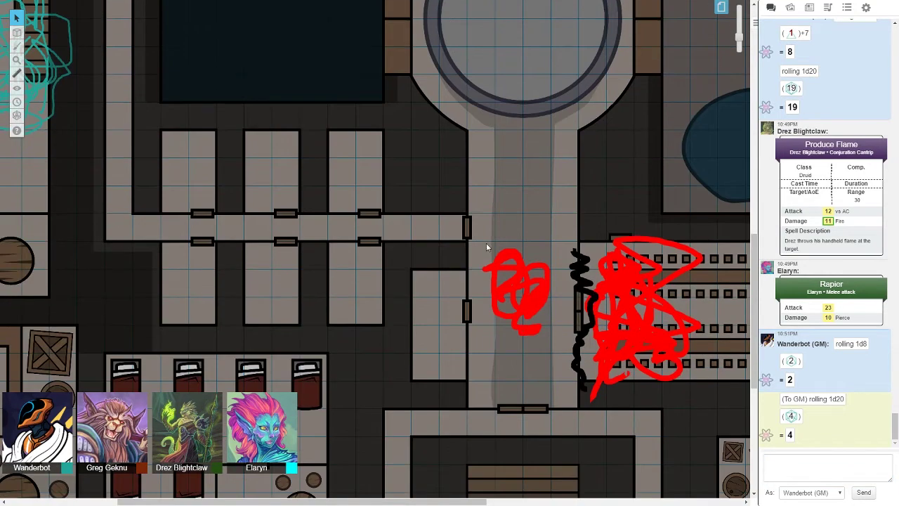
left_click_drag(477, 233, 674, 394)
key("Delete")
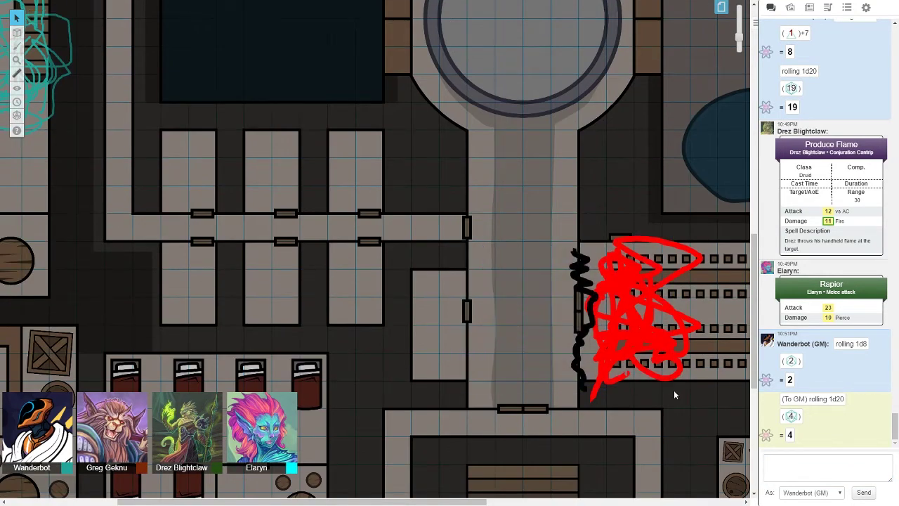
left_click_drag(539, 283, 713, 370)
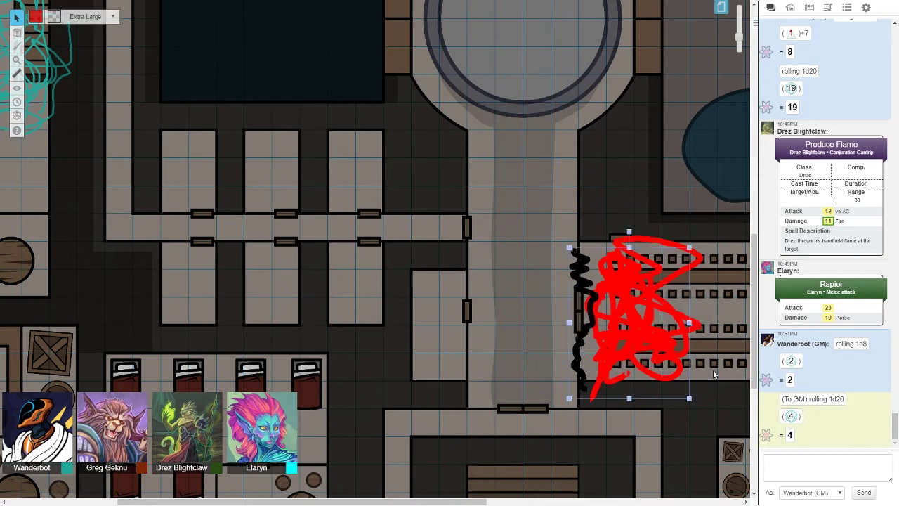
key("Delete")
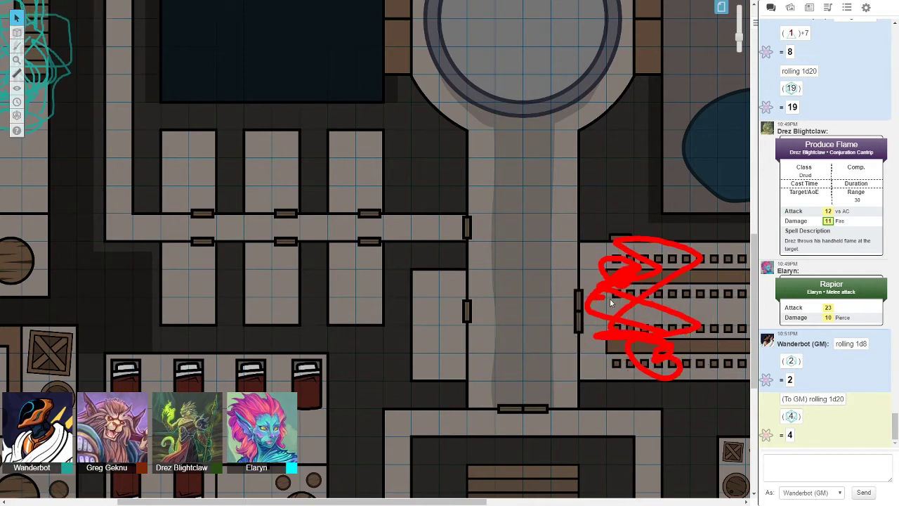
left_click_drag(720, 333, 525, 217)
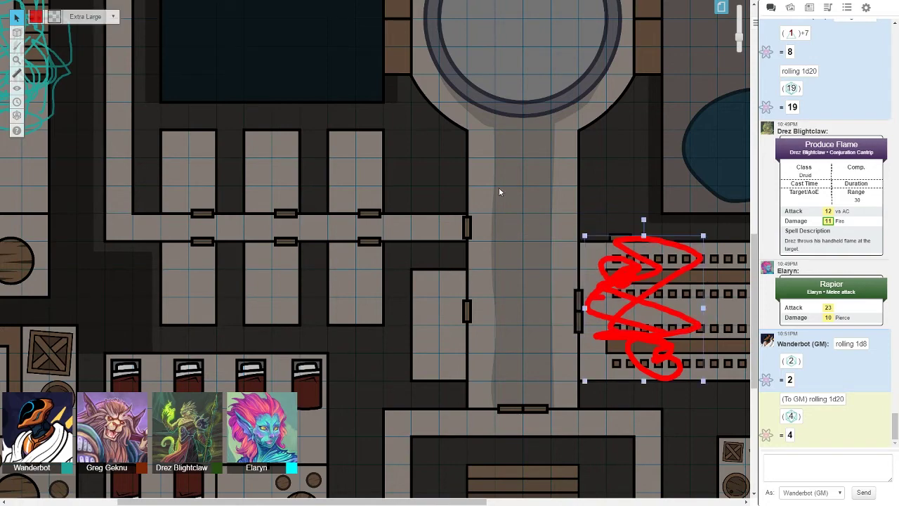
key("Delete")
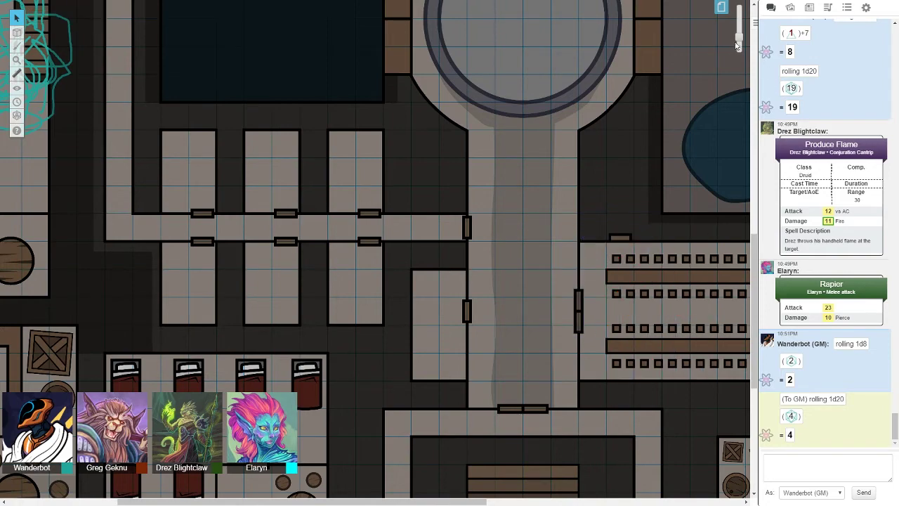
scroll(496, 186, "down", 5)
- Reset the zoom, then hide the dark pool area and two other maze sections under fog
left_click(738, 50)
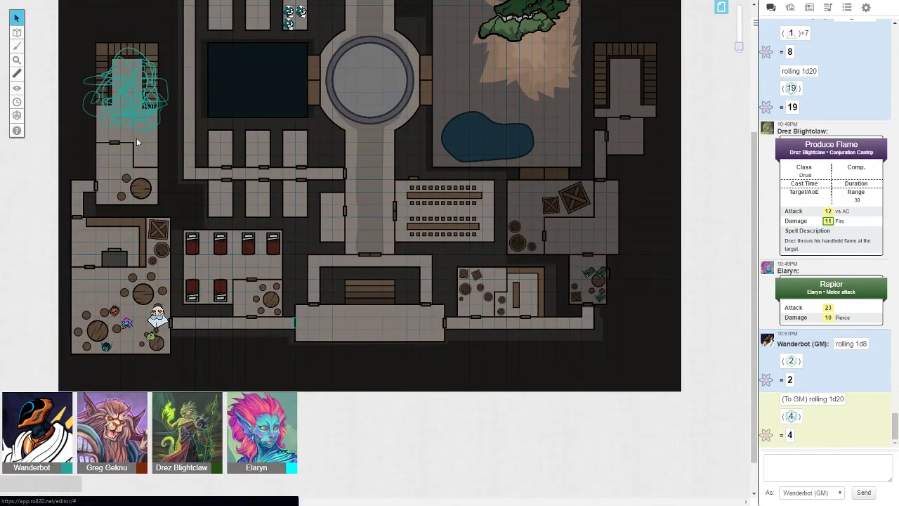
left_click(17, 89)
left_click(31, 112)
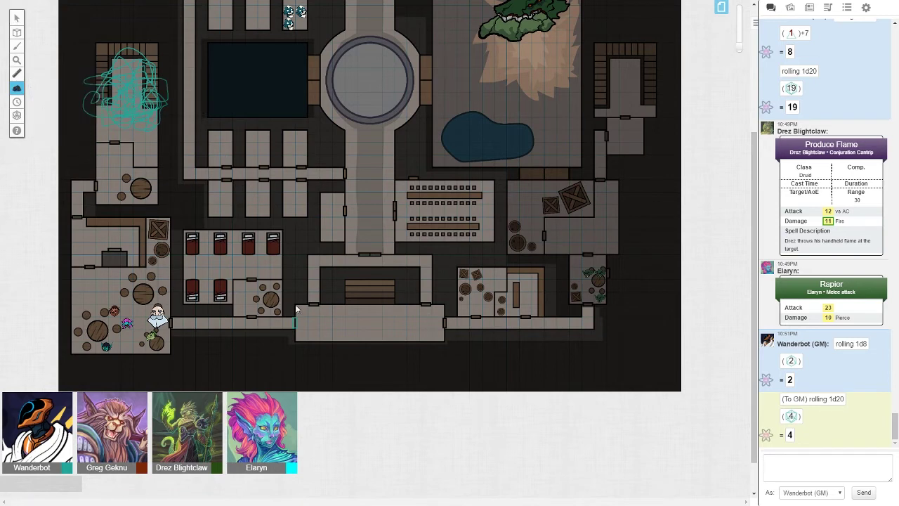
left_click_drag(295, 304, 433, 20)
scroll(411, 47, "up", 5)
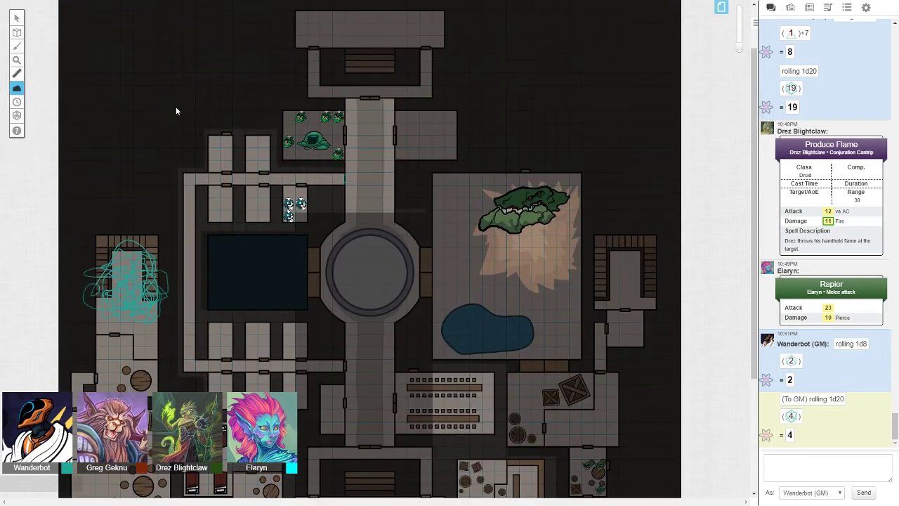
left_click_drag(184, 111, 429, 243)
scroll(364, 250, "down", 2)
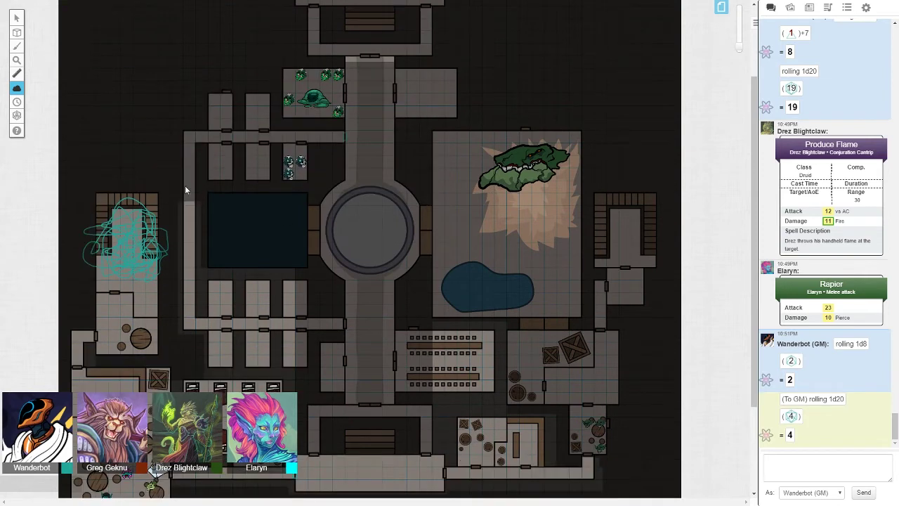
left_click_drag(179, 186, 387, 379)
scroll(390, 379, "down", 2)
scroll(421, 316, "down", 4)
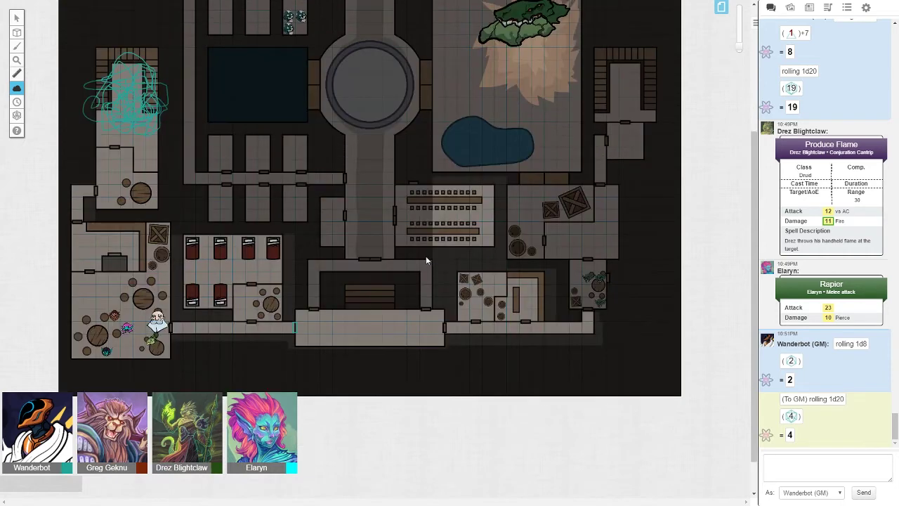
left_click_drag(391, 176, 508, 260)
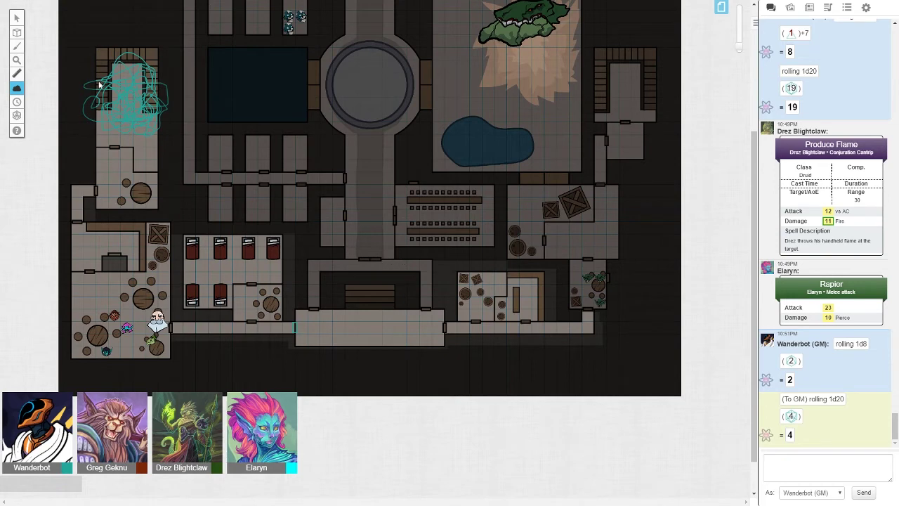
scroll(263, 247, "up", 3)
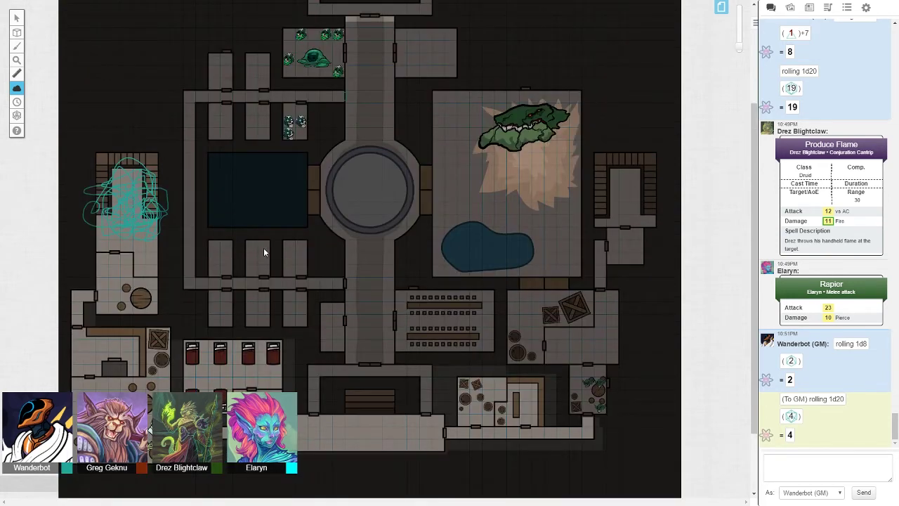
scroll(264, 247, "down", 5)
left_click_drag(754, 330, 755, 303)
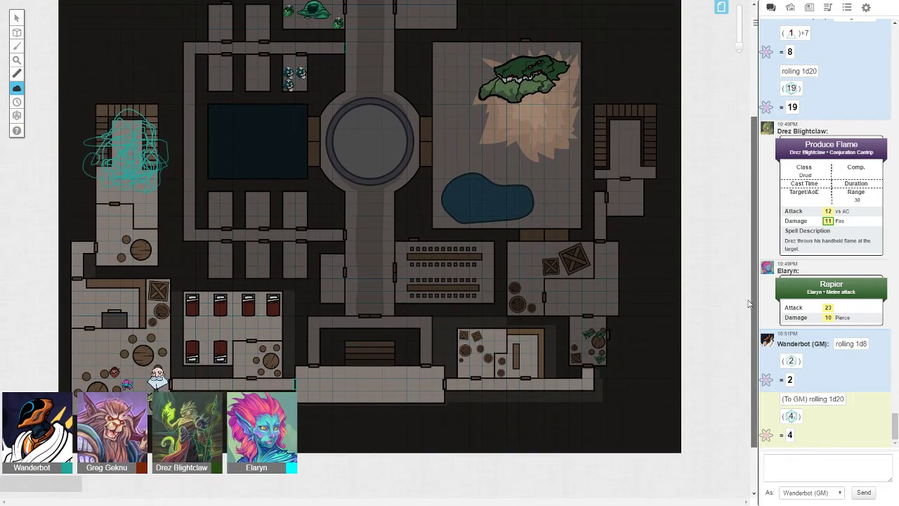
left_click_drag(755, 303, 744, 309)
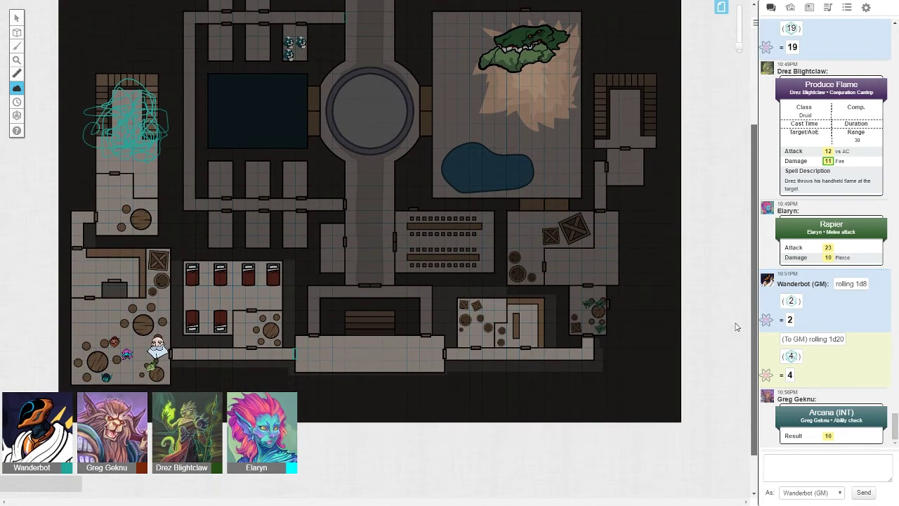
scroll(737, 325, "down", 3)
scroll(712, 351, "up", 2)
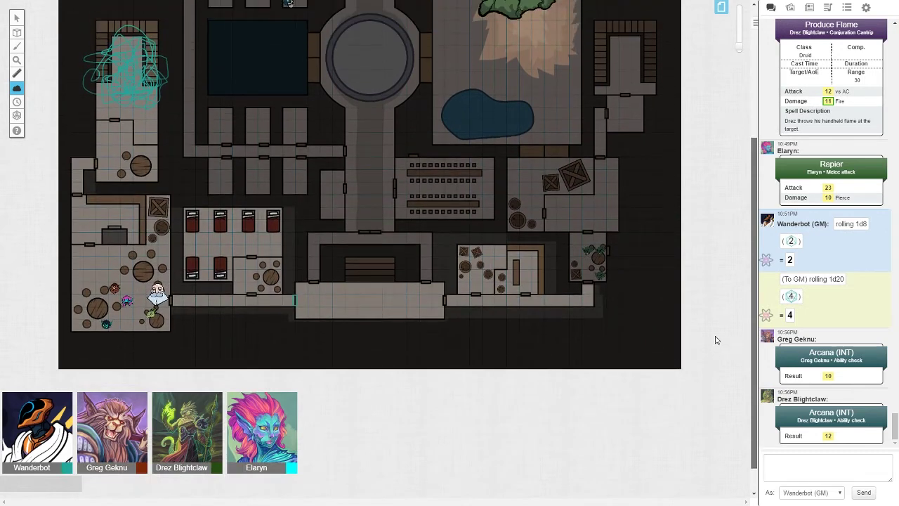
scroll(715, 340, "up", 4)
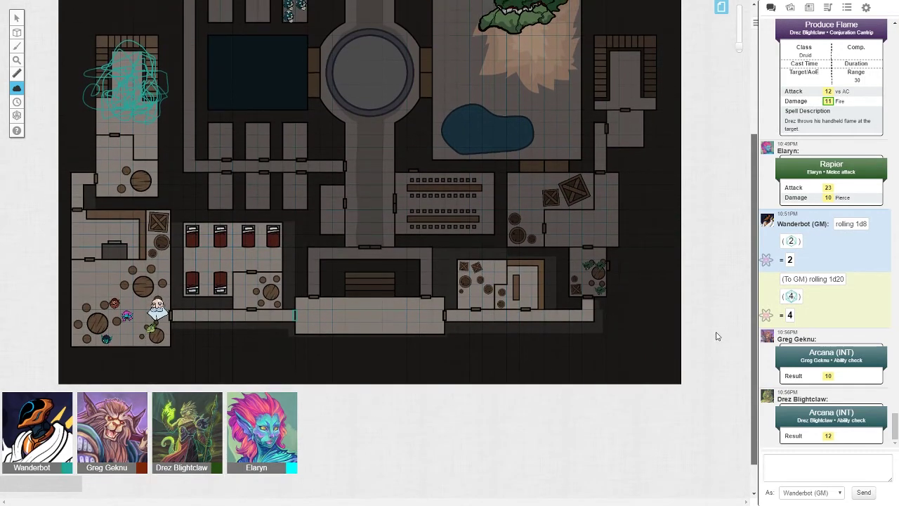
scroll(730, 328, "up", 2)
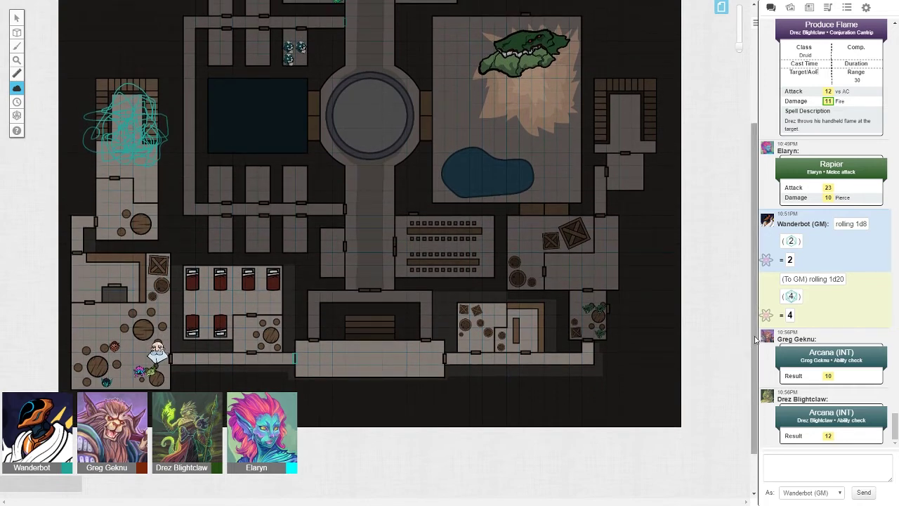
left_click_drag(754, 339, 753, 344)
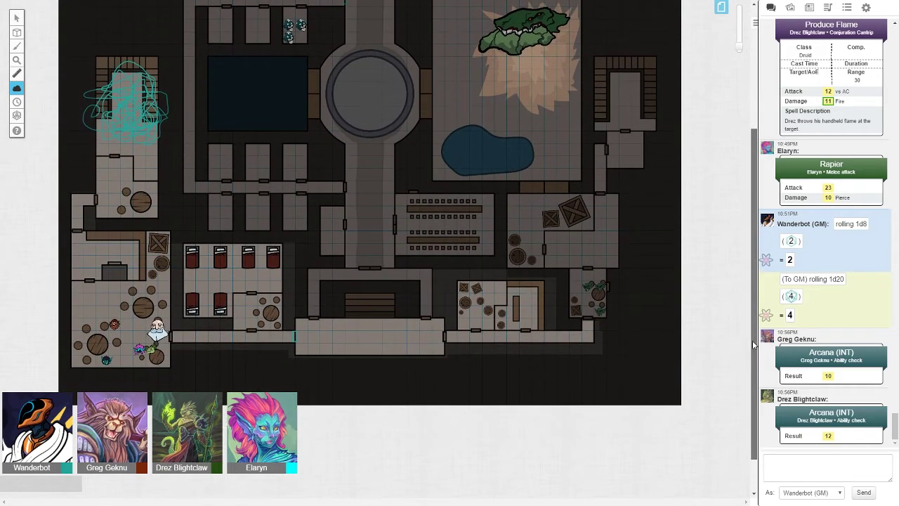
scroll(754, 343, "down", 3)
scroll(752, 345, "up", 3)
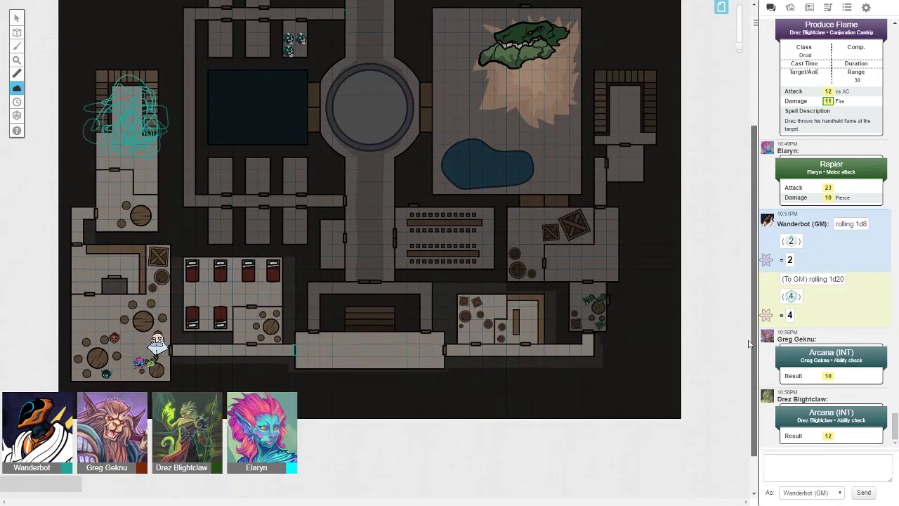
scroll(749, 346, "up", 2)
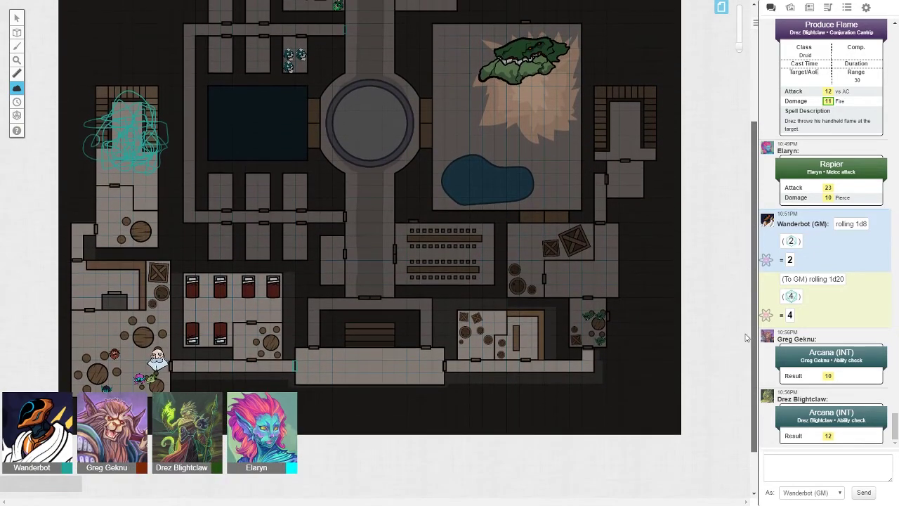
scroll(746, 337, "down", 1)
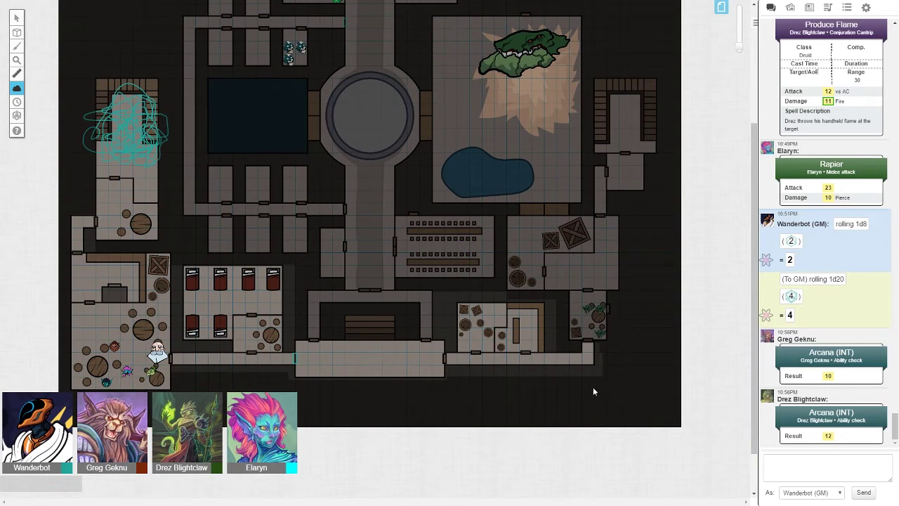
scroll(615, 397, "down", 5)
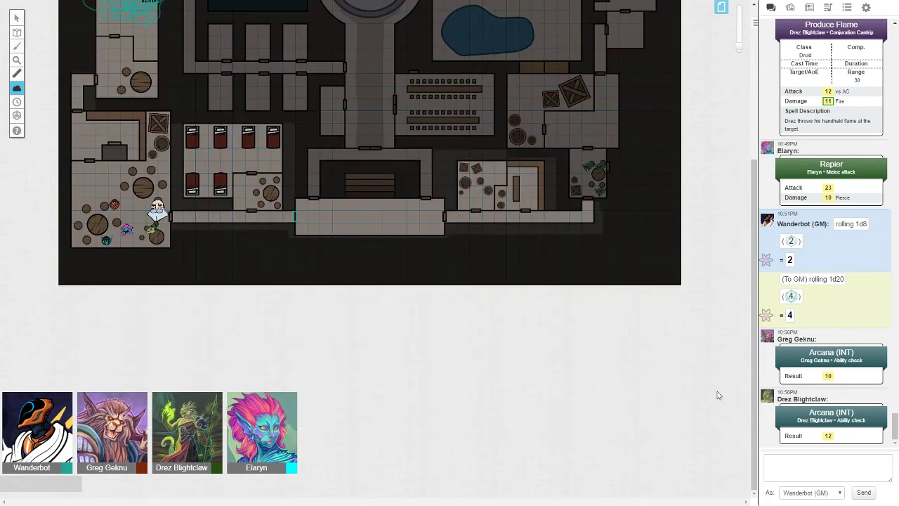
mouse_move(751, 385)
left_mouse_down()
mouse_move(747, 362)
mouse_move(743, 374)
left_mouse_up()
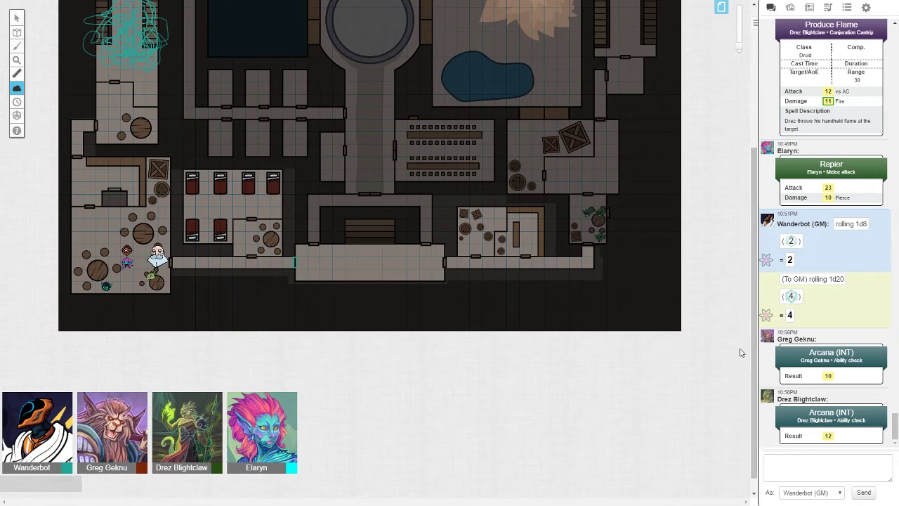
left_click_drag(757, 360, 763, 300)
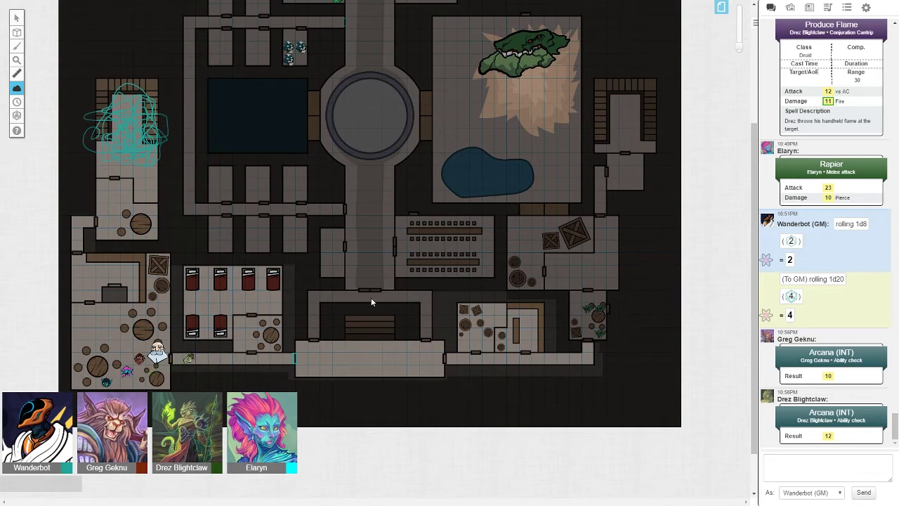
- Reveal the corridor north of the fountain, then return to Select/Move
left_click(17, 32)
left_click(44, 86)
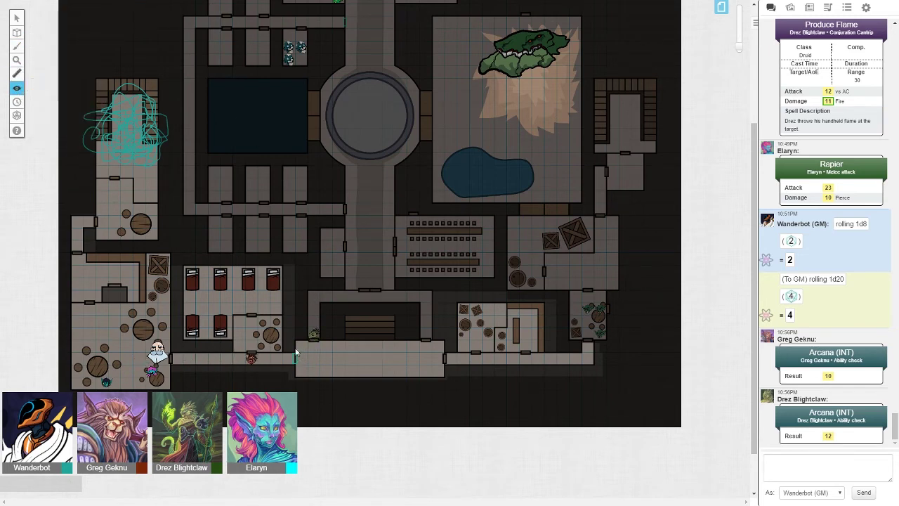
left_click_drag(294, 349, 435, 9)
scroll(354, 200, "up", 4)
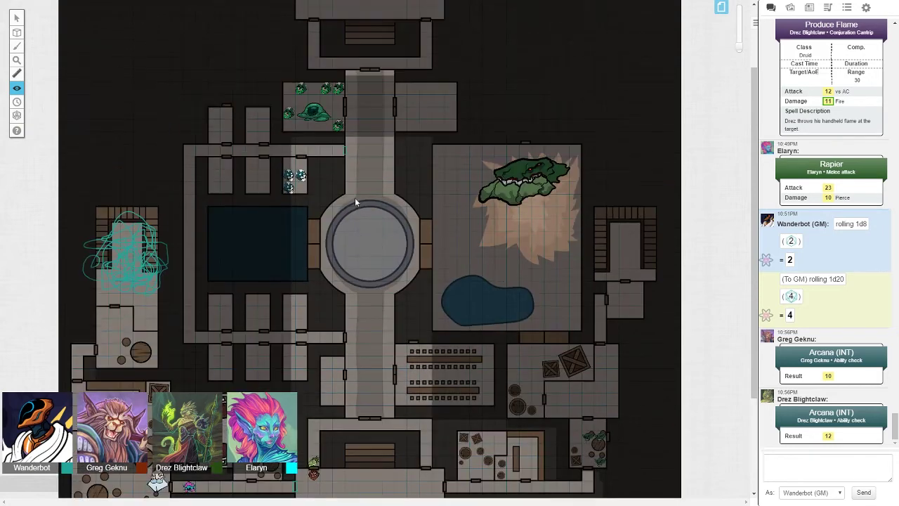
left_click_drag(348, 137, 176, 202)
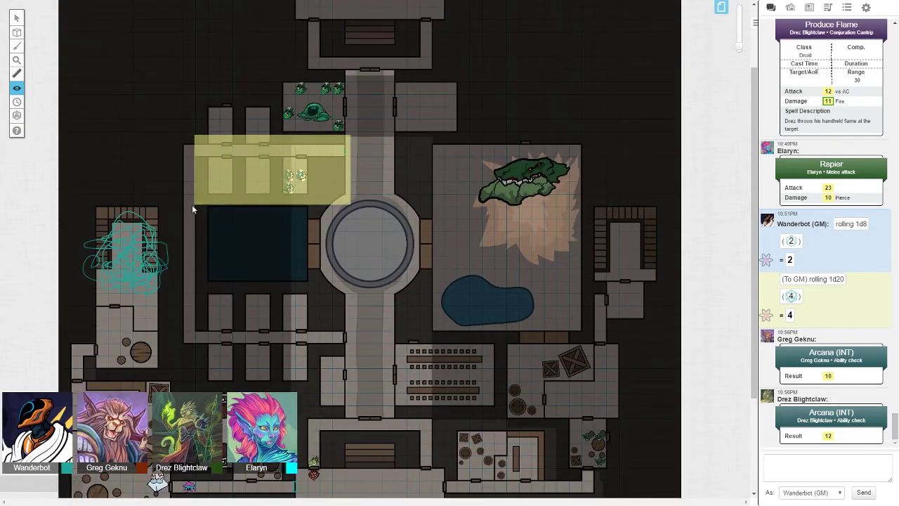
scroll(179, 215, "down", 4)
scroll(179, 215, "down", 4)
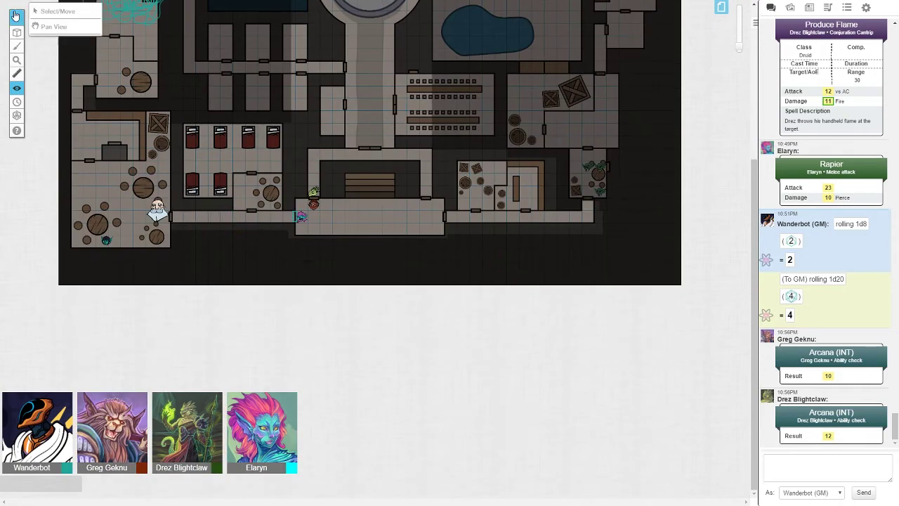
left_click(16, 18)
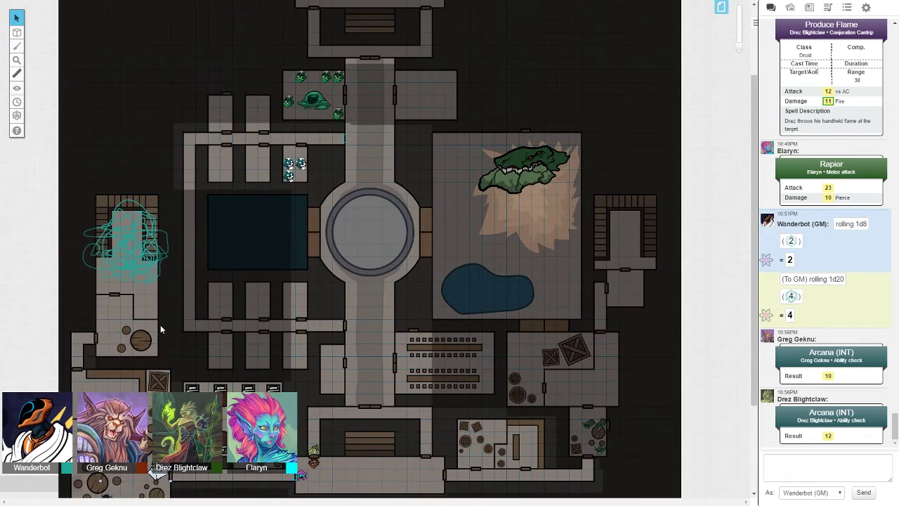
scroll(372, 141, "up", 4)
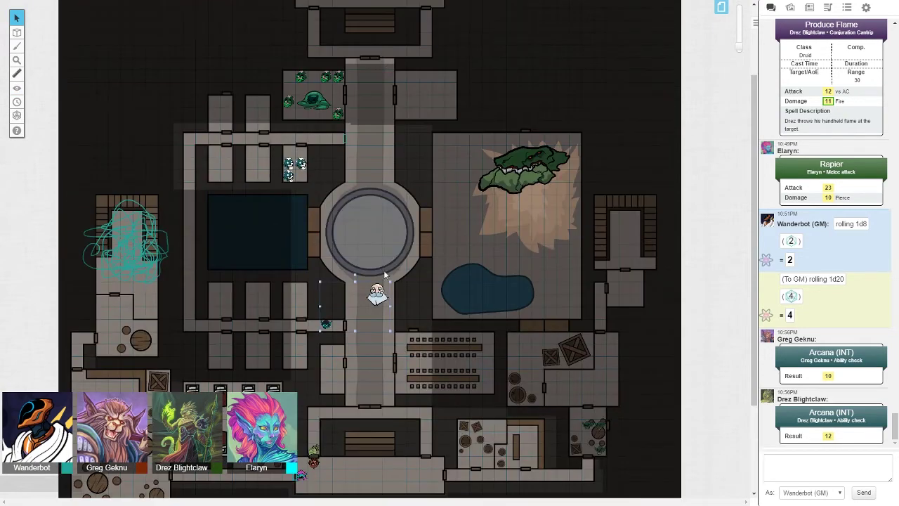
left_click_drag(379, 295, 388, 156)
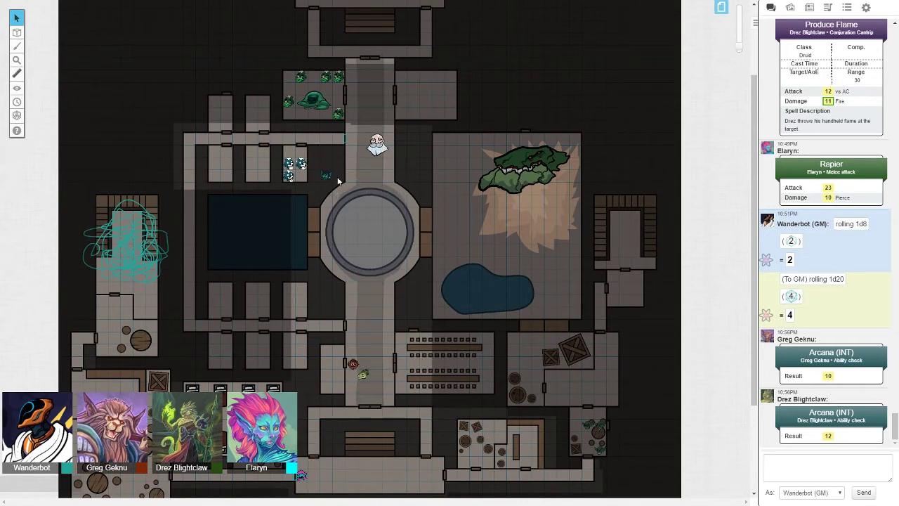
- Move a party token beside the wizard and reveal the fogged area near the slime room
left_click_drag(336, 186, 365, 150)
left_click(377, 190)
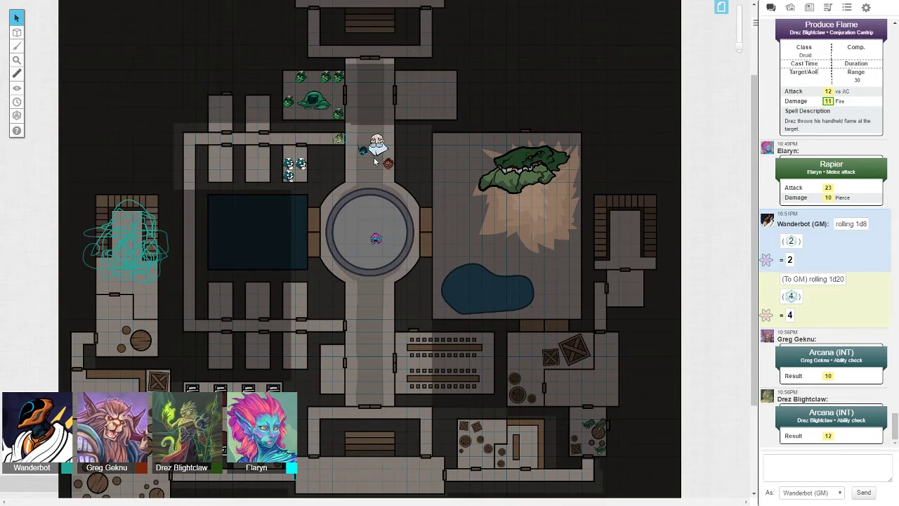
left_click(17, 89)
left_click(59, 85)
left_click_drag(198, 90, 278, 186)
left_click(17, 17)
left_click(45, 20)
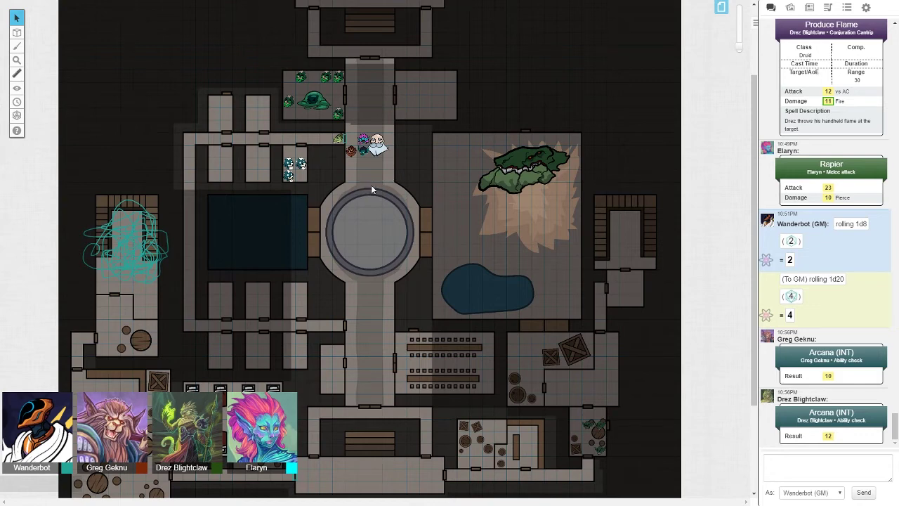
scroll(370, 184, "up", 2)
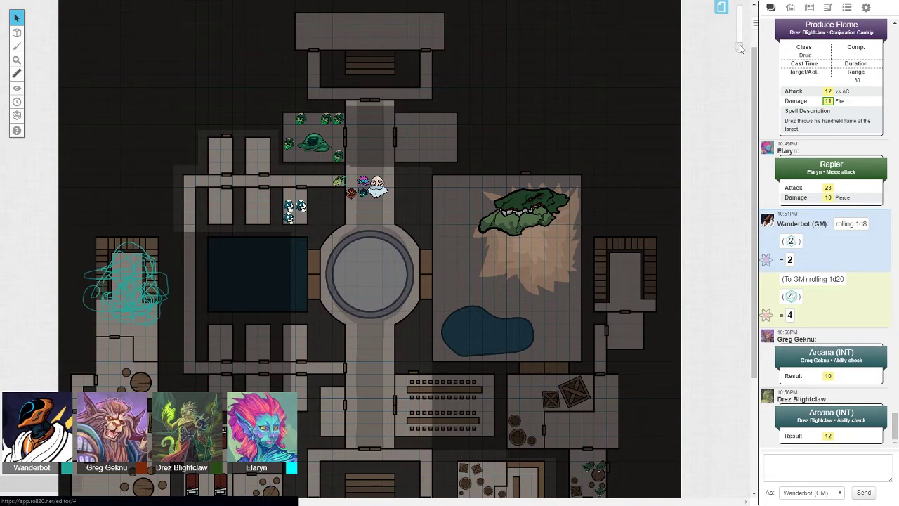
- Zoom in on the party, ping the map, and move the old wizard beside the side room
left_click_drag(739, 49, 742, 42)
scroll(407, 307, "up", 3)
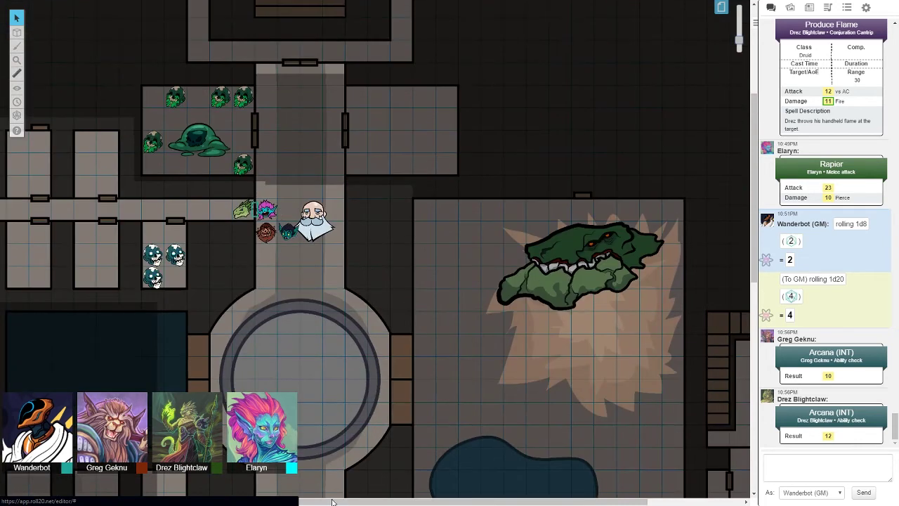
left_click_drag(328, 502, 288, 501)
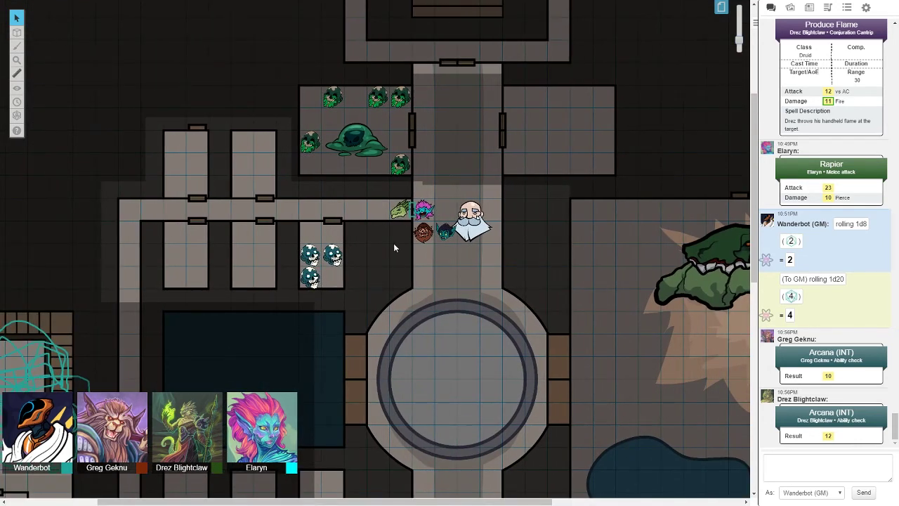
left_click(451, 255)
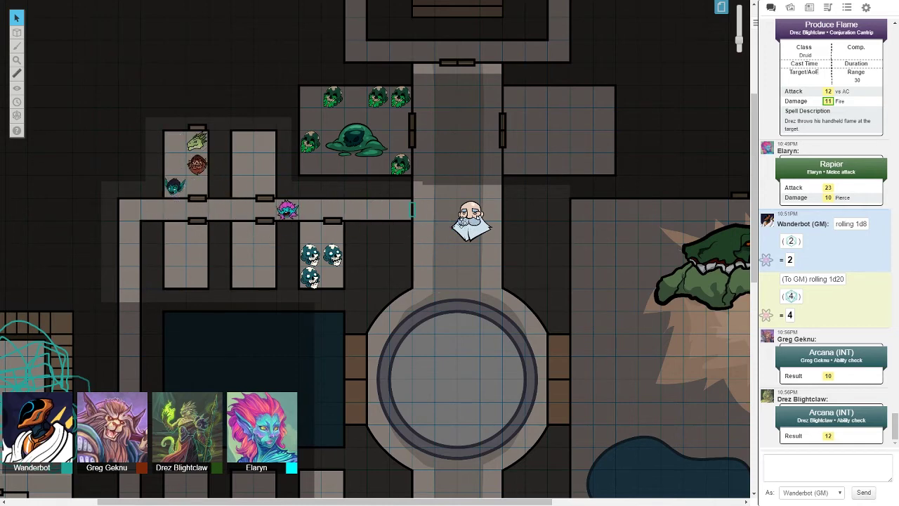
left_click_drag(471, 221, 253, 196)
left_click(216, 241)
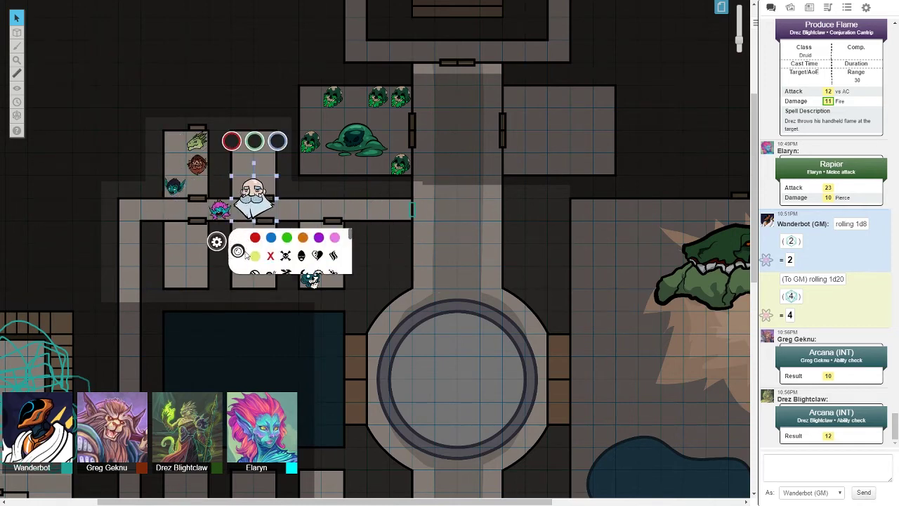
left_click(235, 312)
scroll(243, 334, "up", 2)
scroll(351, 211, "up", 3)
scroll(351, 211, "up", 2)
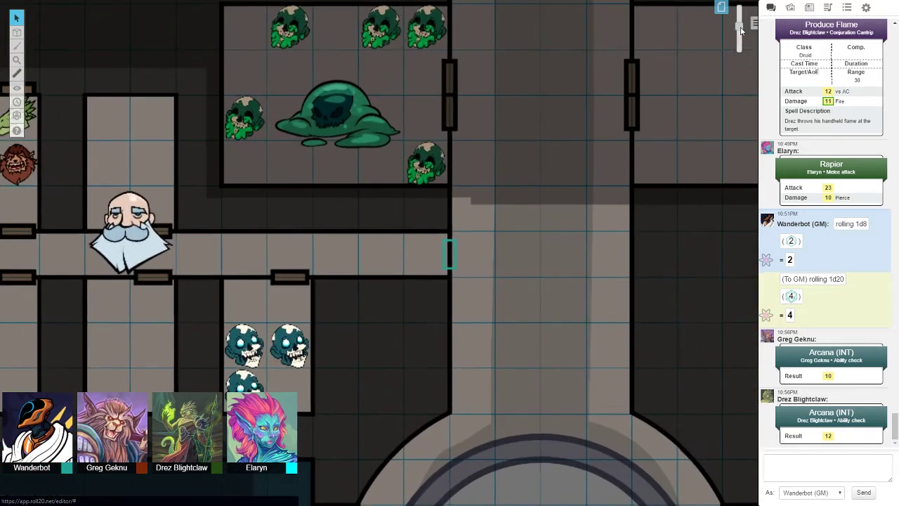
scroll(352, 211, "up", 1)
scroll(393, 266, "down", 3)
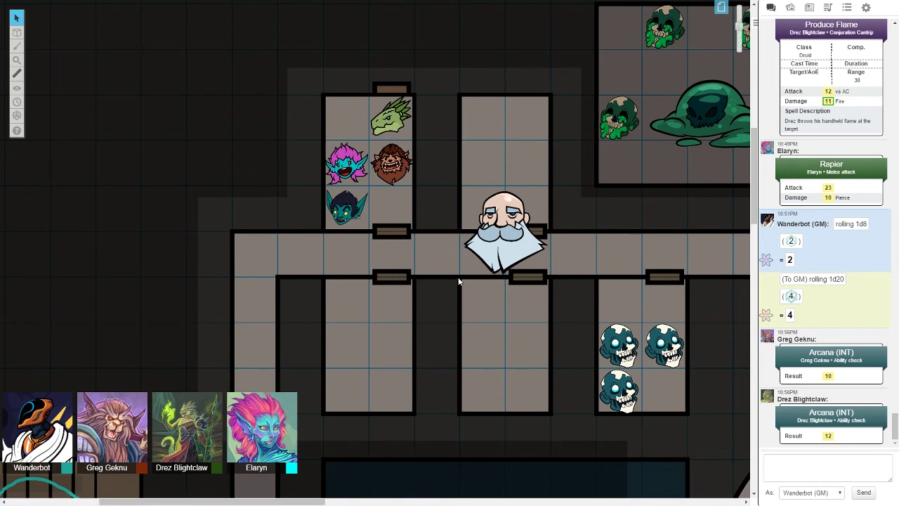
scroll(453, 277, "up", 1)
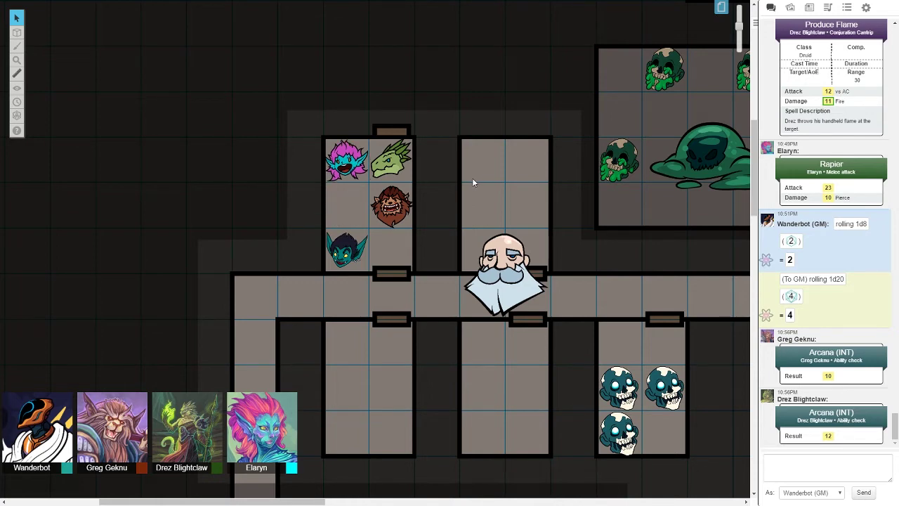
- Settle the old wizard in its square and move the goblin token down into the corridor
left_click(502, 277)
left_click_drag(502, 278, 504, 277)
left_click(494, 188)
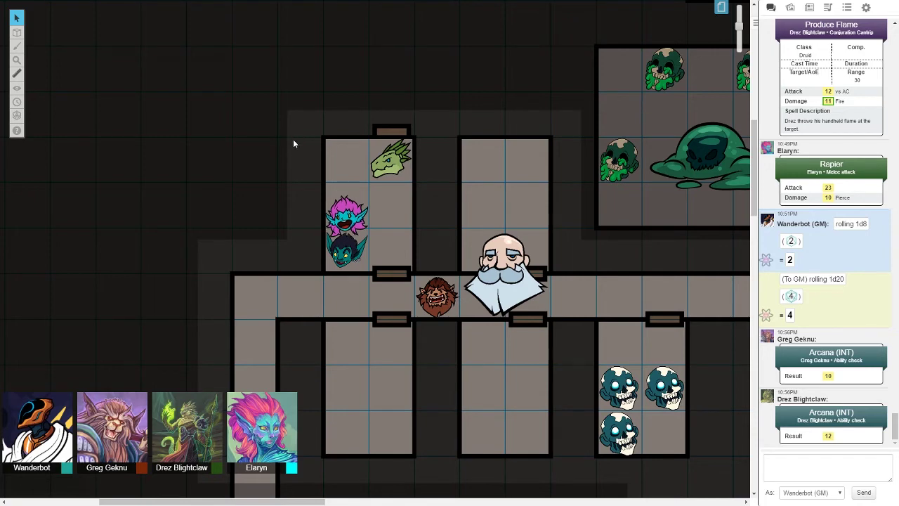
left_click_drag(344, 250, 392, 243)
scroll(404, 299, "down", 1)
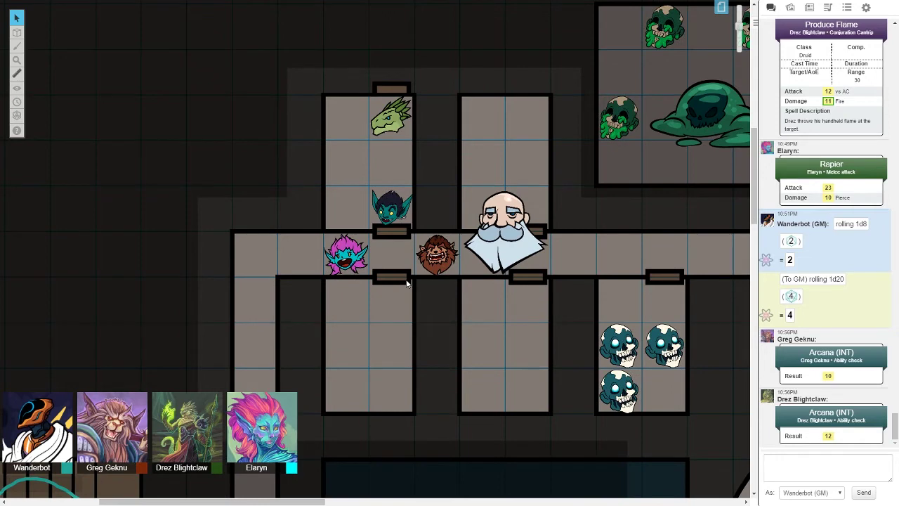
scroll(411, 284, "down", 2)
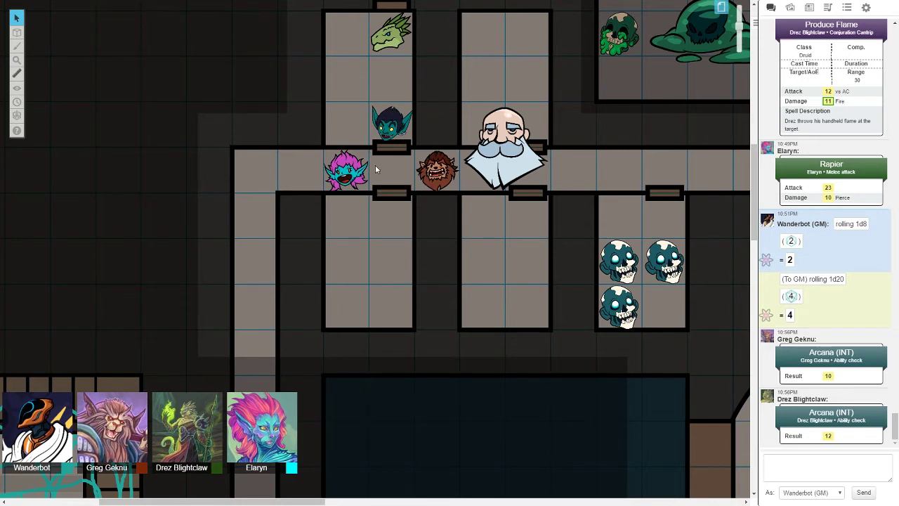
scroll(375, 171, "up", 3)
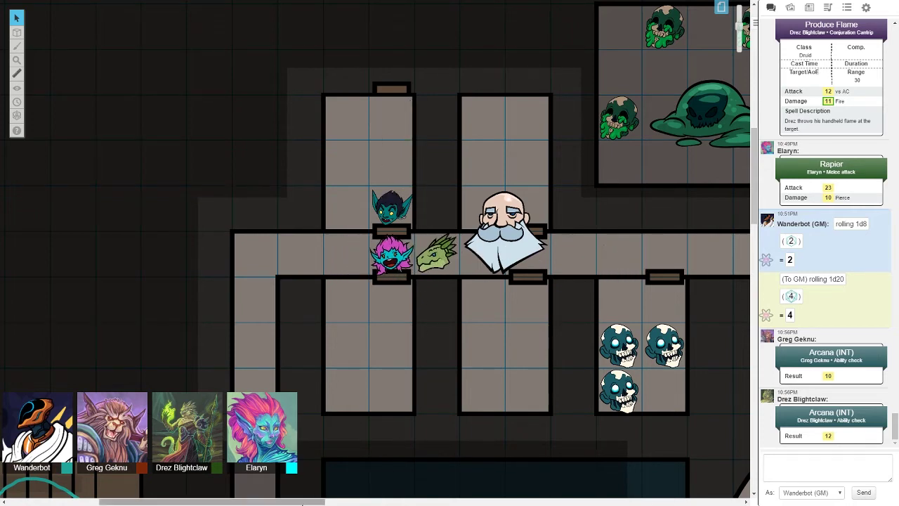
scroll(452, 367, "right", 5)
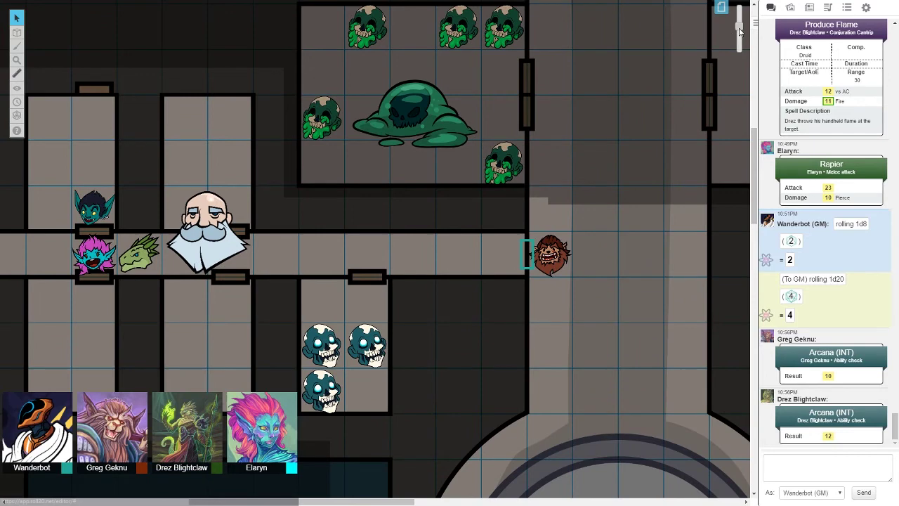
scroll(557, 198, "down", 5)
scroll(556, 198, "up", 2)
scroll(424, 203, "down", 3)
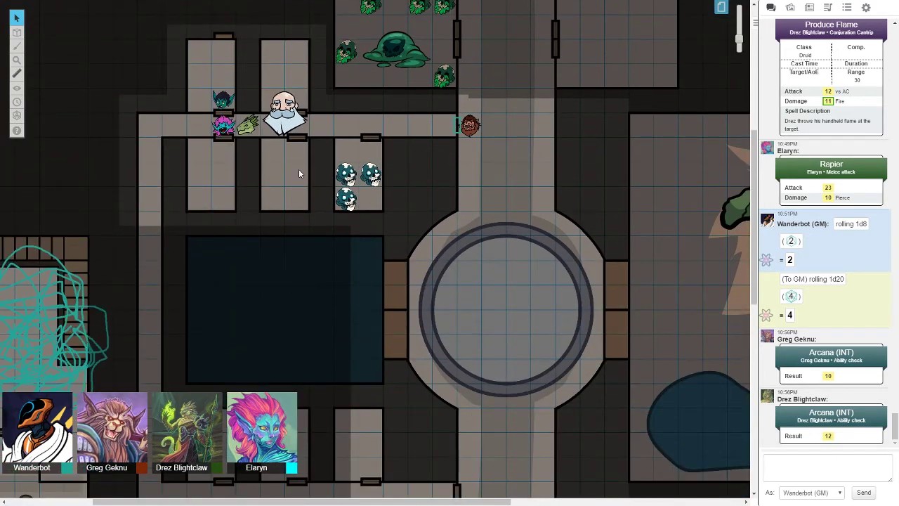
- Drag the old wizard into the corridor above the fountain and nudge the goblin beside him
left_click_drag(284, 114, 531, 139)
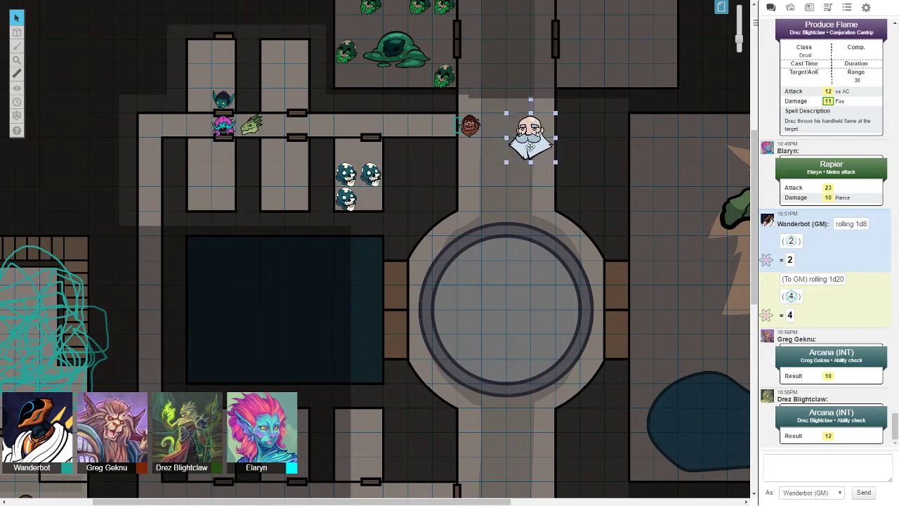
left_click(531, 137)
left_click(436, 140)
left_click(486, 167)
left_click_drag(486, 167, 494, 173)
left_click(520, 203)
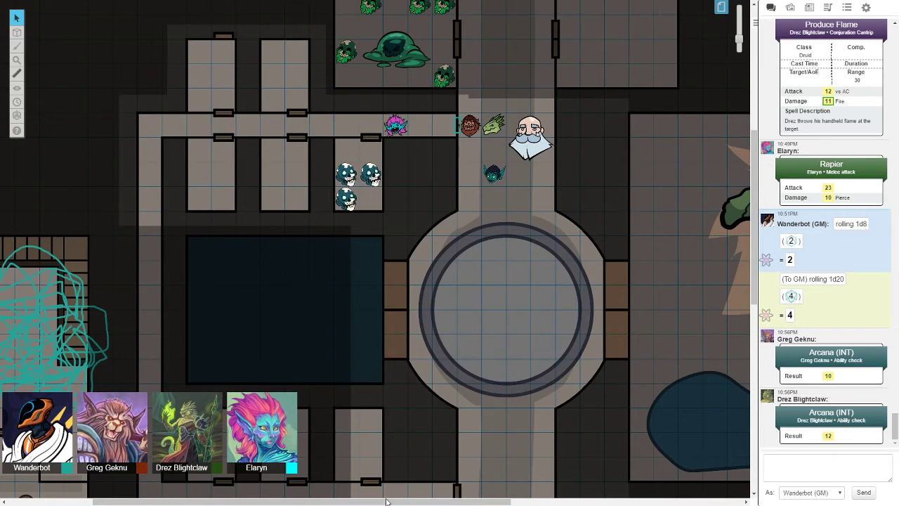
left_click_drag(516, 377, 430, 291)
scroll(430, 291, "down", 1)
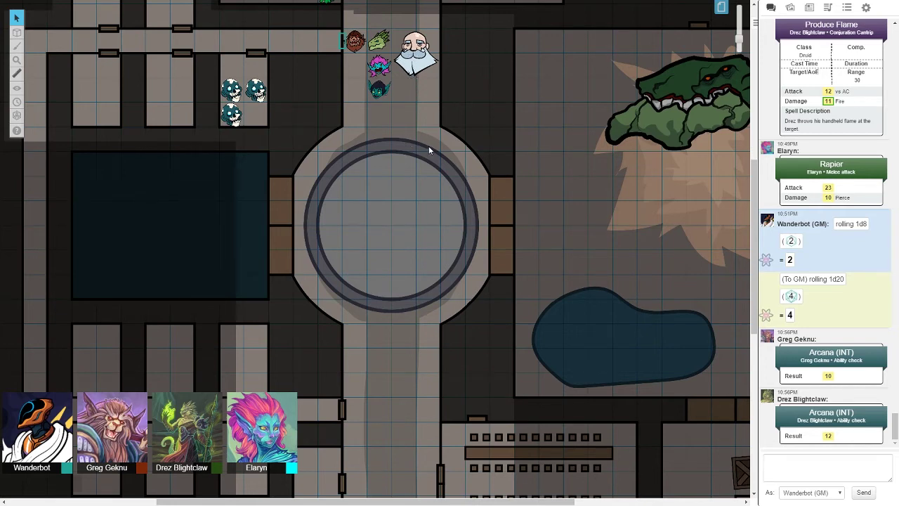
scroll(428, 145, "up", 3)
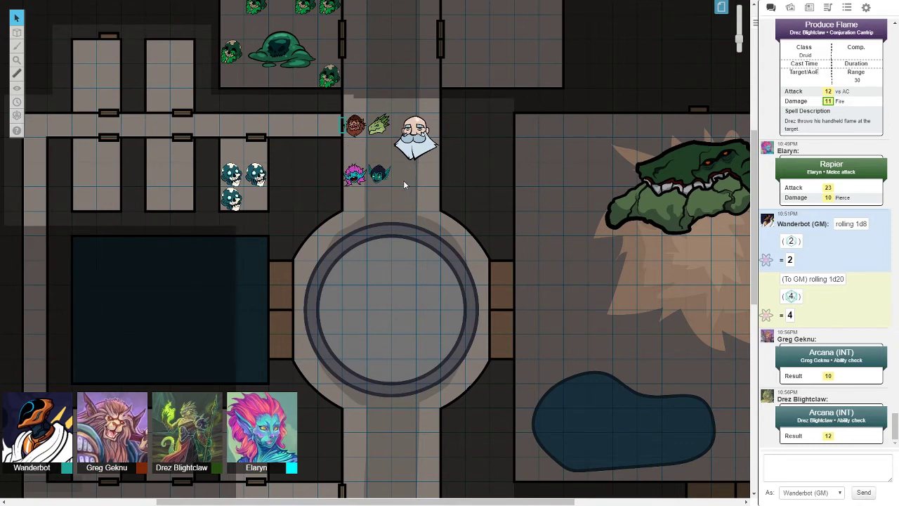
scroll(403, 179, "up", 3)
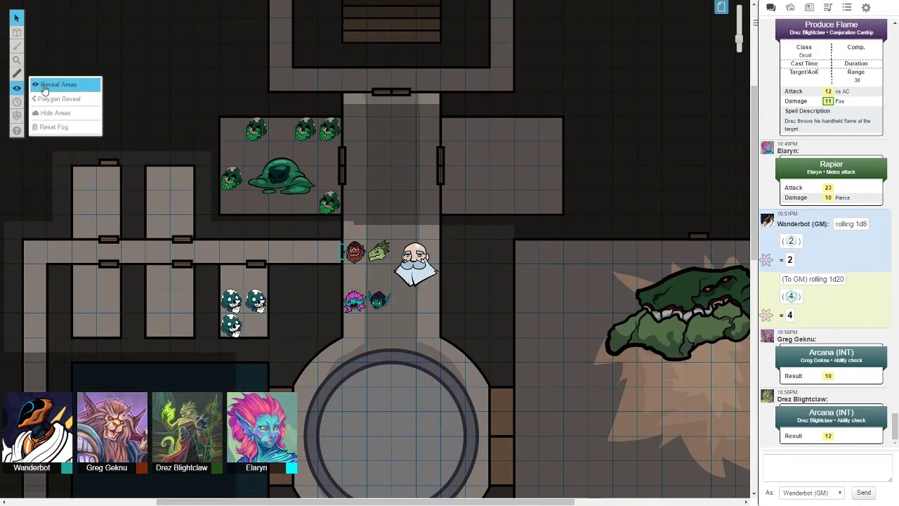
- Reveal rectangles of fog over the corridor north of the party and the stairs room
left_click(43, 86)
mouse_move(345, 225)
left_mouse_down()
mouse_move(410, 196)
mouse_move(442, 90)
left_mouse_up()
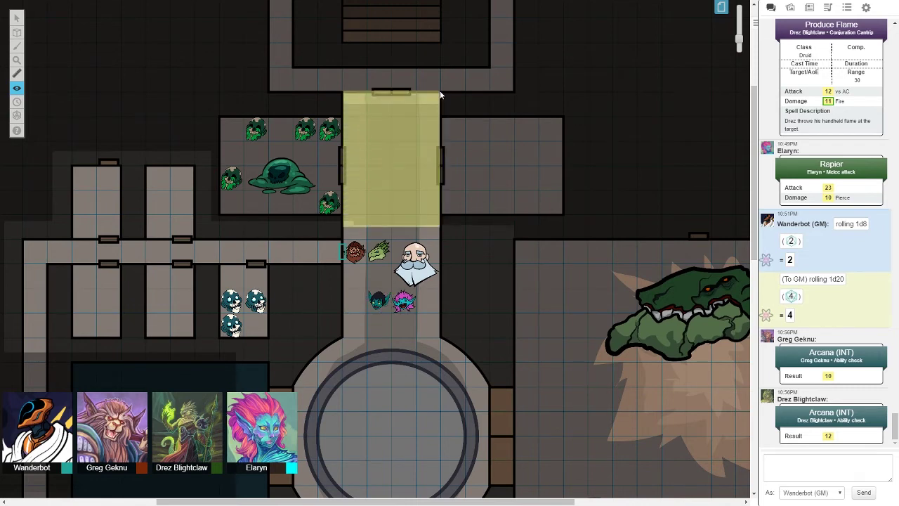
scroll(461, 148, "down", 1)
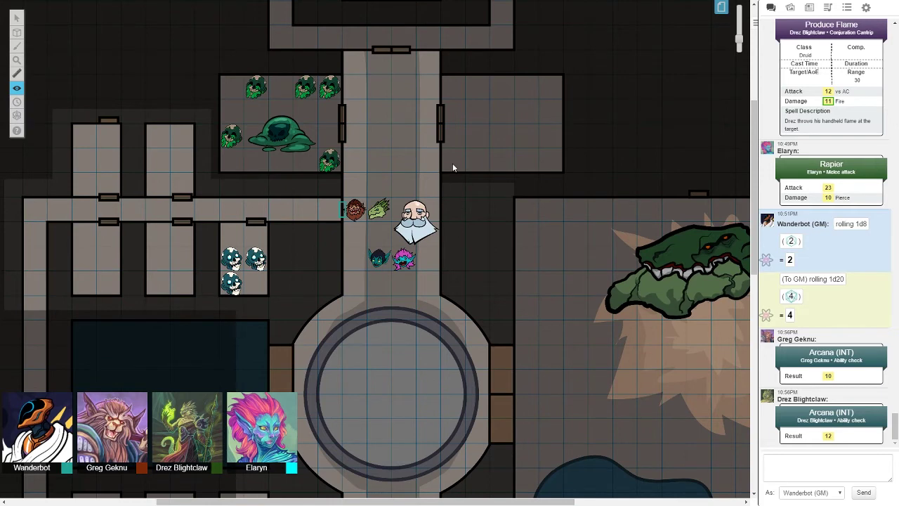
scroll(452, 163, "up", 1)
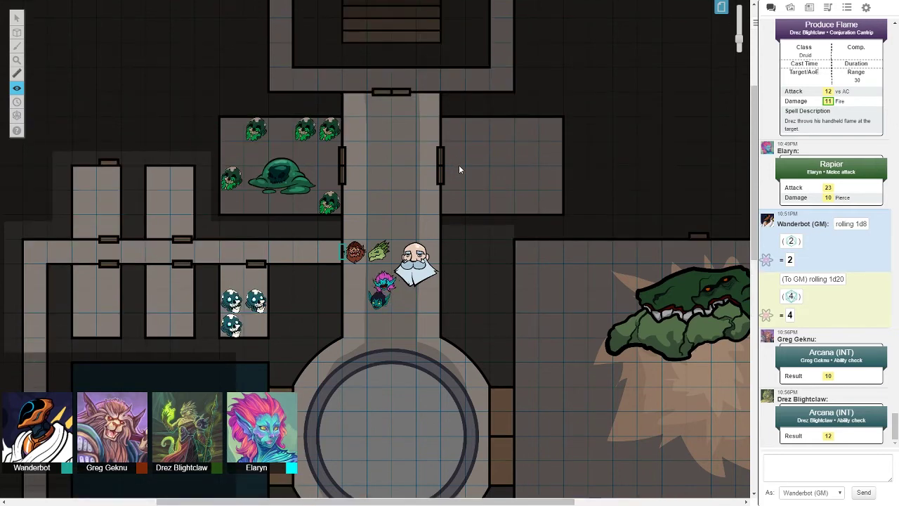
scroll(459, 166, "up", 1)
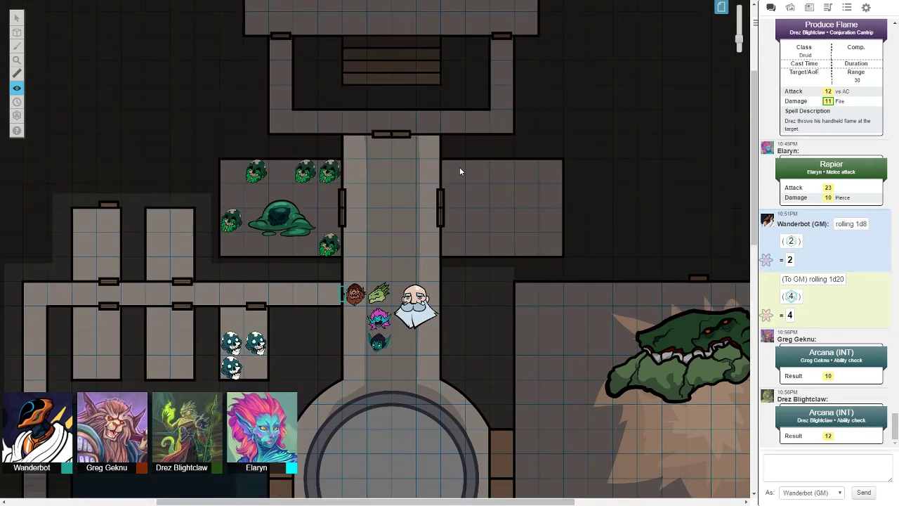
scroll(459, 168, "down", 4)
scroll(459, 170, "down", 1)
scroll(459, 170, "up", 4)
scroll(460, 170, "up", 2)
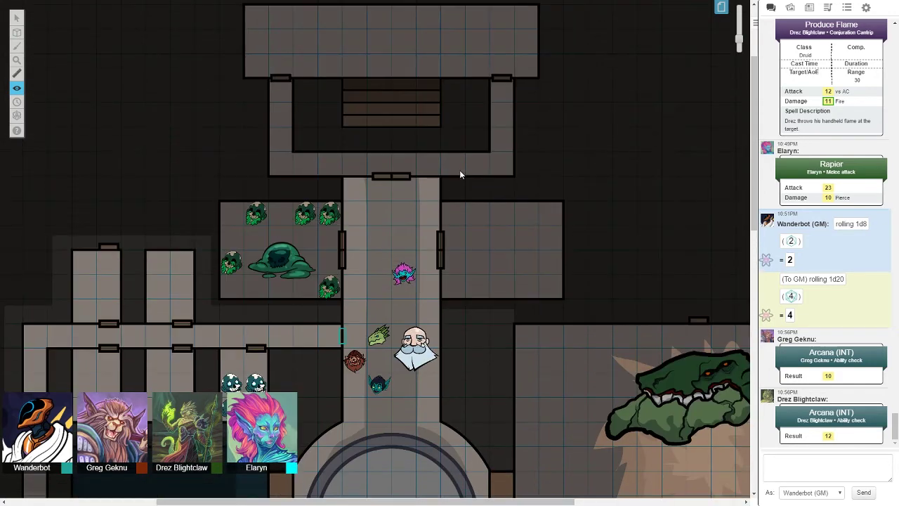
scroll(460, 170, "up", 2)
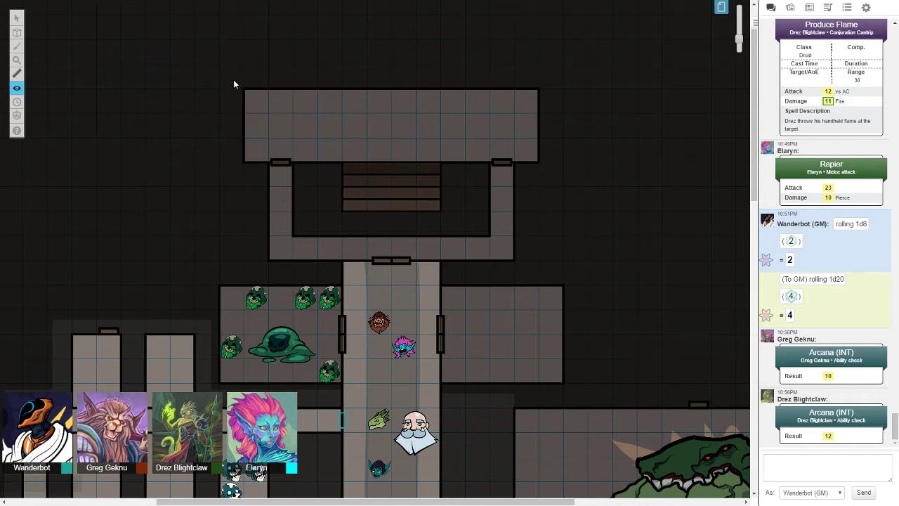
mouse_move(238, 82)
left_mouse_down()
mouse_move(488, 243)
mouse_move(544, 268)
left_mouse_up()
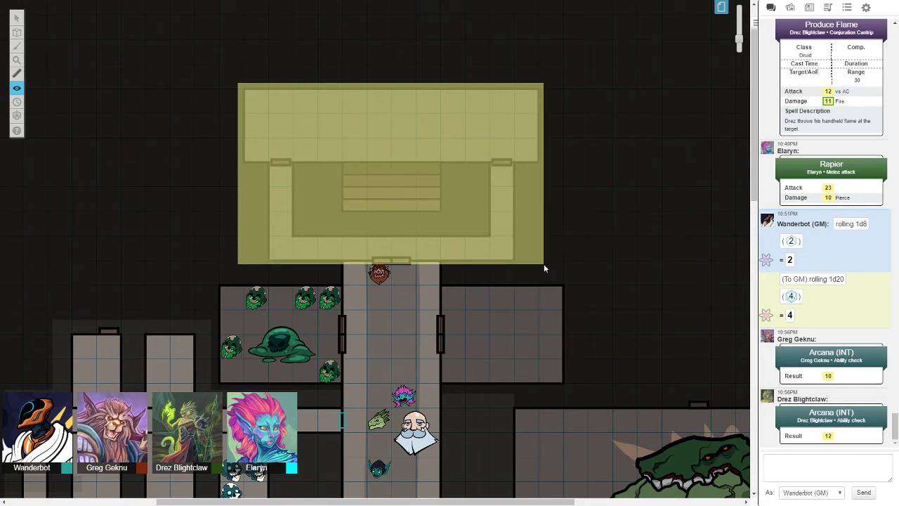
left_click_drag(545, 268, 545, 267)
mouse_move(238, 82)
left_mouse_down()
mouse_move(157, 82)
mouse_move(160, 56)
mouse_move(247, 92)
left_mouse_up()
- Re-hide the wrongly revealed area, then reveal the room east of the corridor
left_click(17, 88)
left_click(65, 116)
left_click(17, 74)
left_click(65, 88)
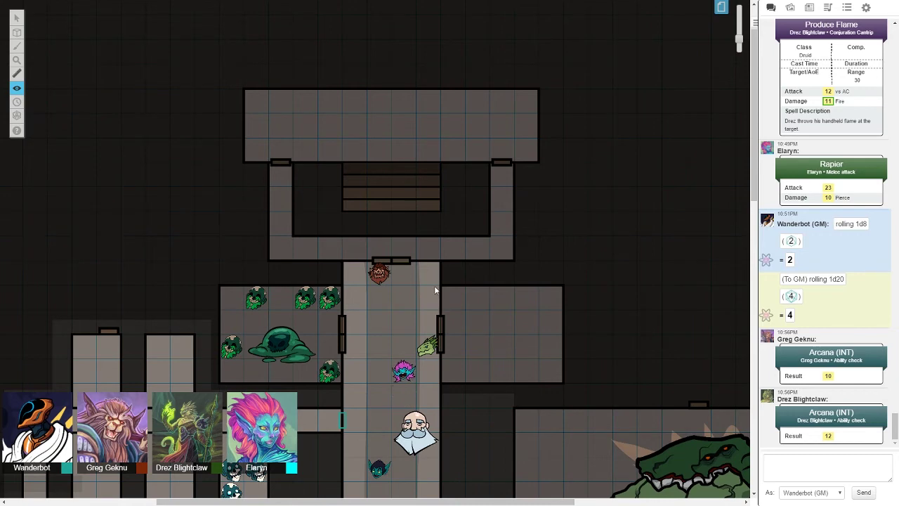
left_click_drag(436, 287, 563, 381)
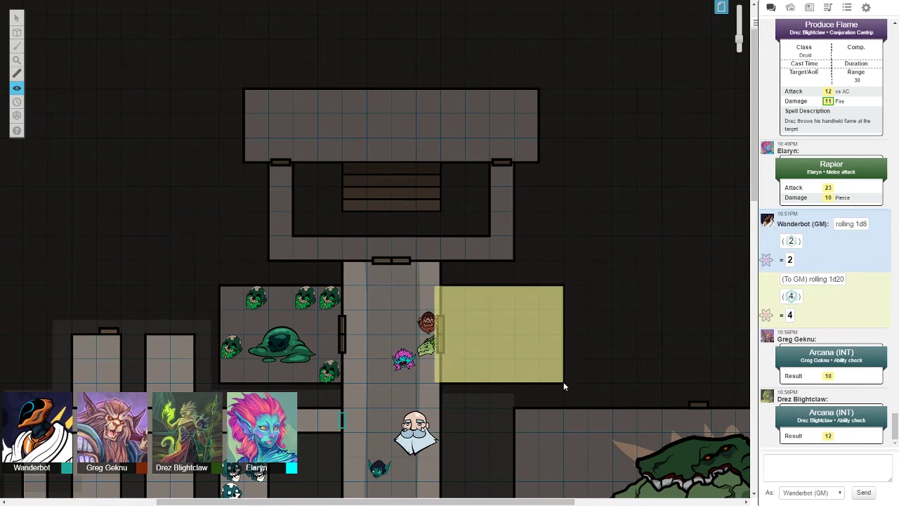
left_click_drag(563, 382, 564, 382)
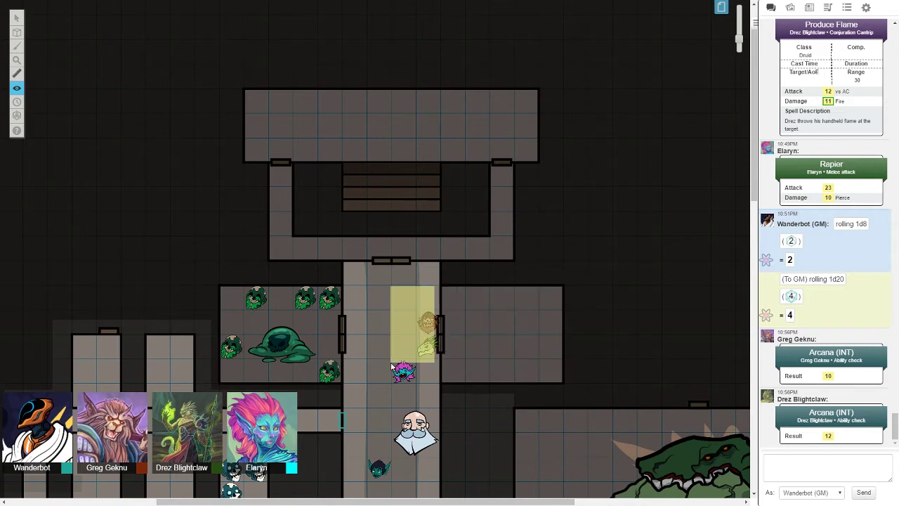
scroll(419, 323, "down", 5)
scroll(419, 323, "down", 5)
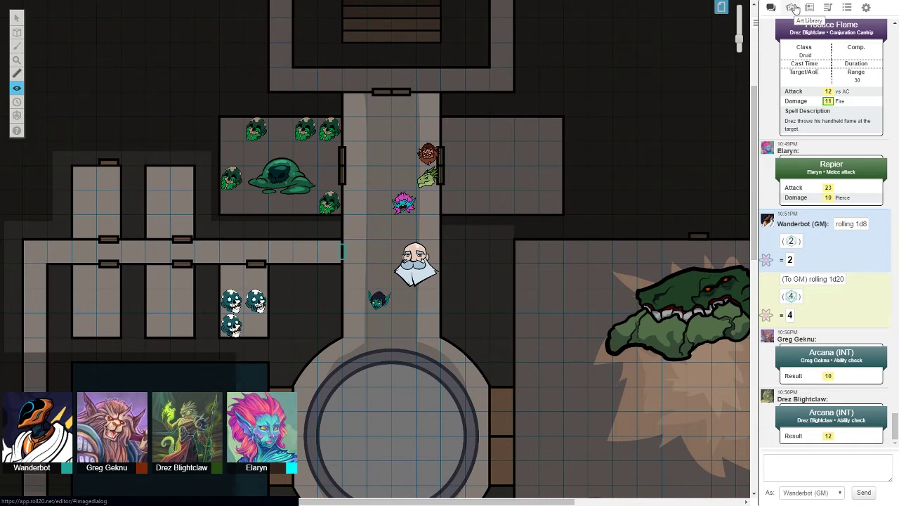
scroll(521, 213, "down", 3)
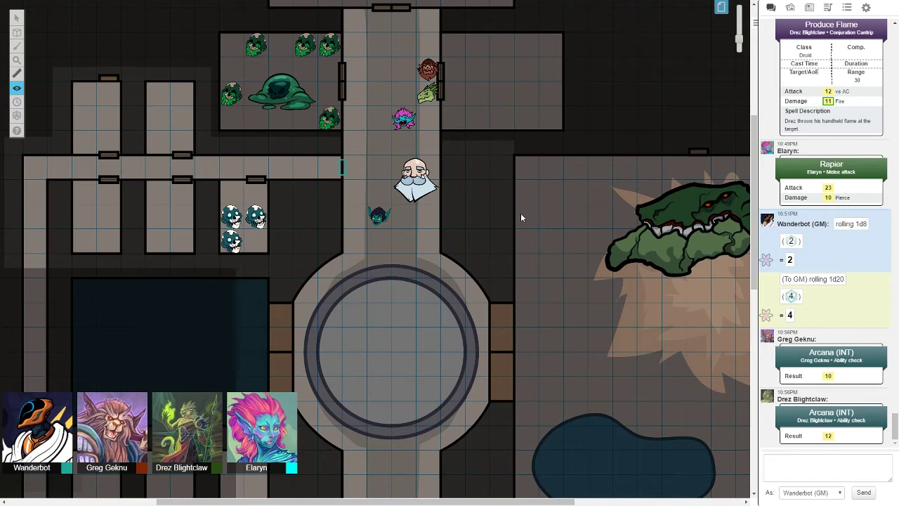
scroll(508, 214, "up", 3)
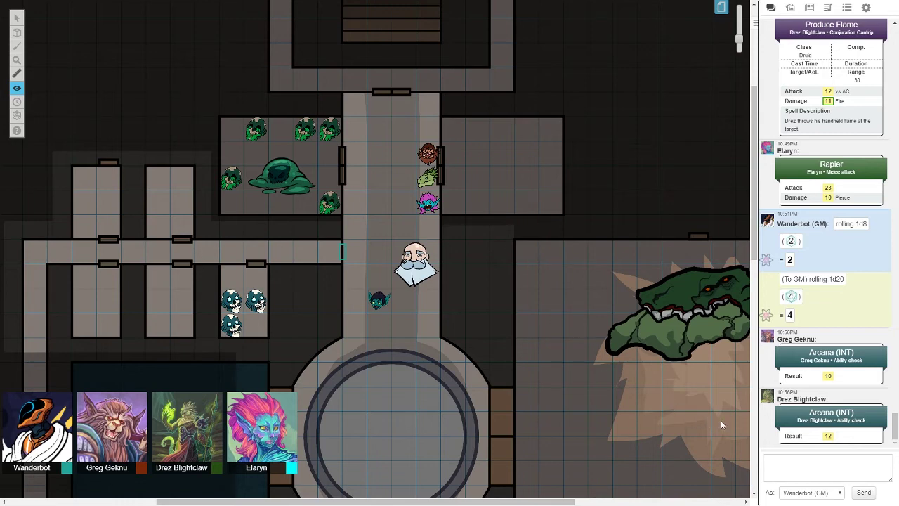
left_click(785, 466)
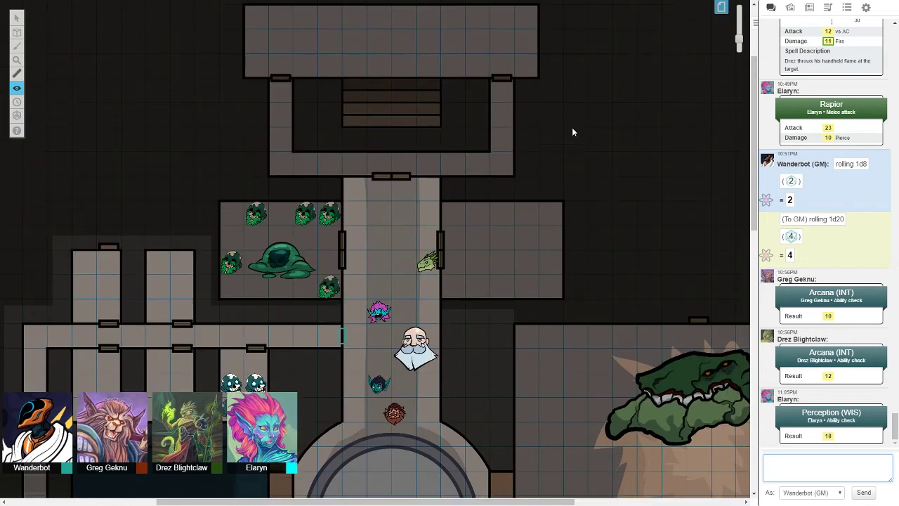
scroll(561, 124, "down", 1)
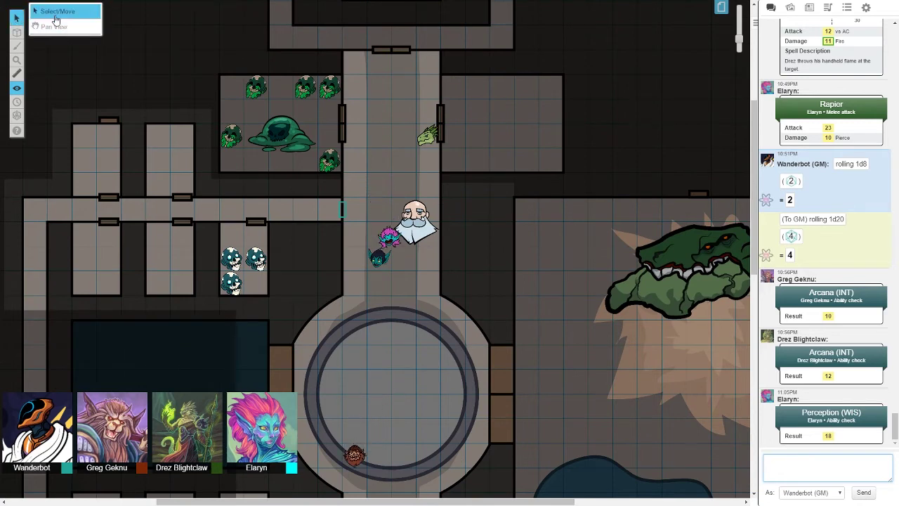
scroll(432, 195, "down", 2)
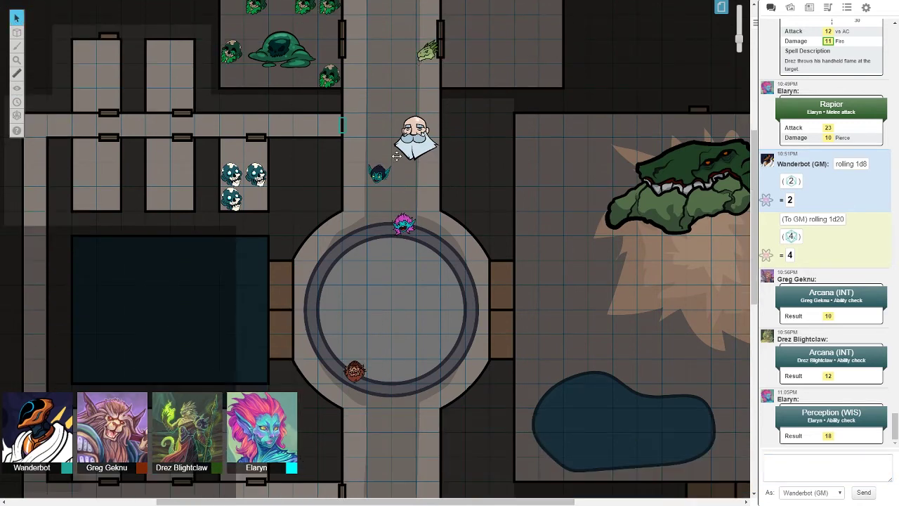
- Drag the old man and teal goblin through the round room, down the corridor, into the small room
left_click_drag(379, 172, 379, 246)
left_click_drag(414, 137, 393, 211)
left_click_drag(359, 174, 406, 252)
scroll(415, 246, "down", 2)
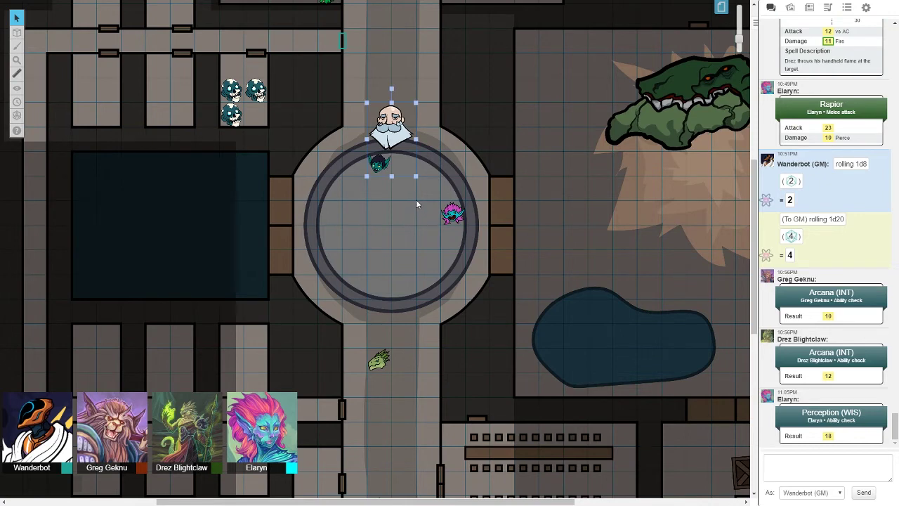
left_click_drag(378, 167, 379, 270)
scroll(373, 290, "down", 2)
scroll(373, 289, "down", 2)
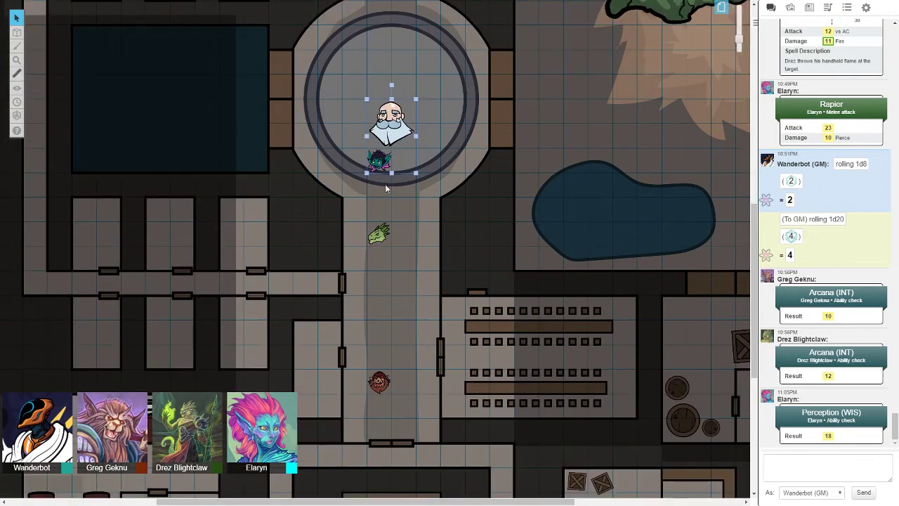
left_click_drag(392, 126, 414, 273)
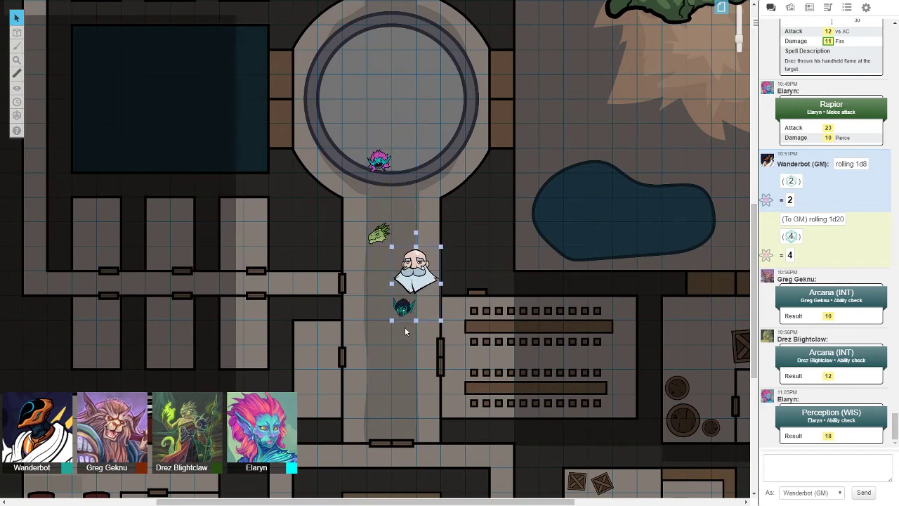
scroll(410, 288, "down", 1)
left_click_drag(411, 239, 412, 344)
scroll(414, 337, "down", 1)
scroll(415, 281, "down", 2)
scroll(281, 316, "up", 3)
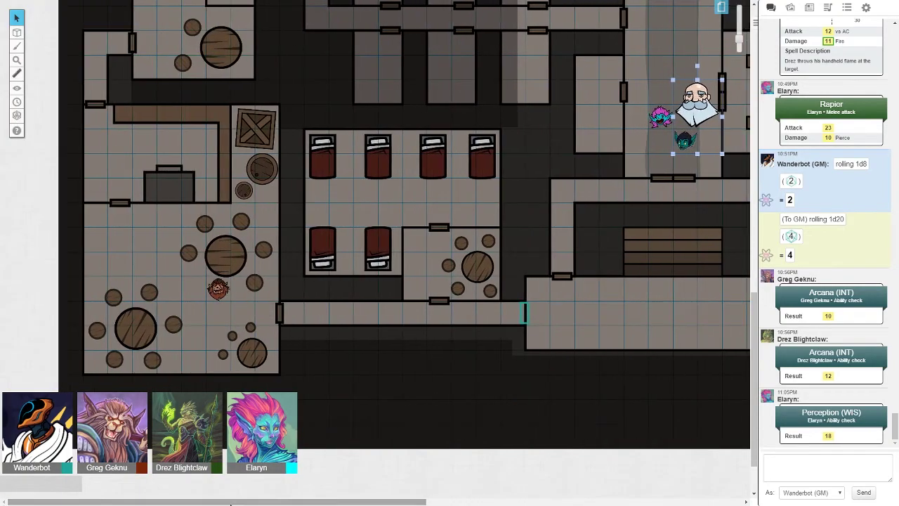
left_click_drag(695, 112, 232, 158)
scroll(235, 158, "up", 2)
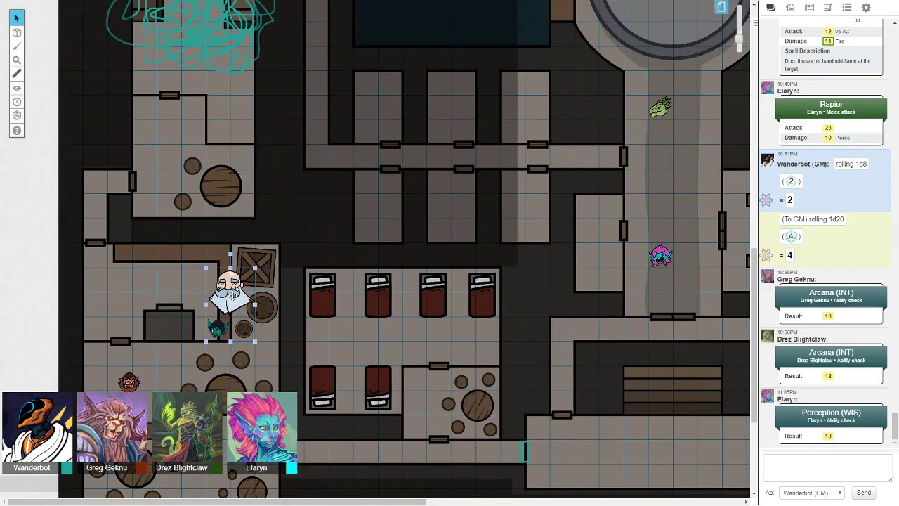
mouse_move(232, 295)
left_mouse_down()
mouse_move(184, 137)
mouse_move(238, 138)
left_mouse_up()
left_click(291, 176)
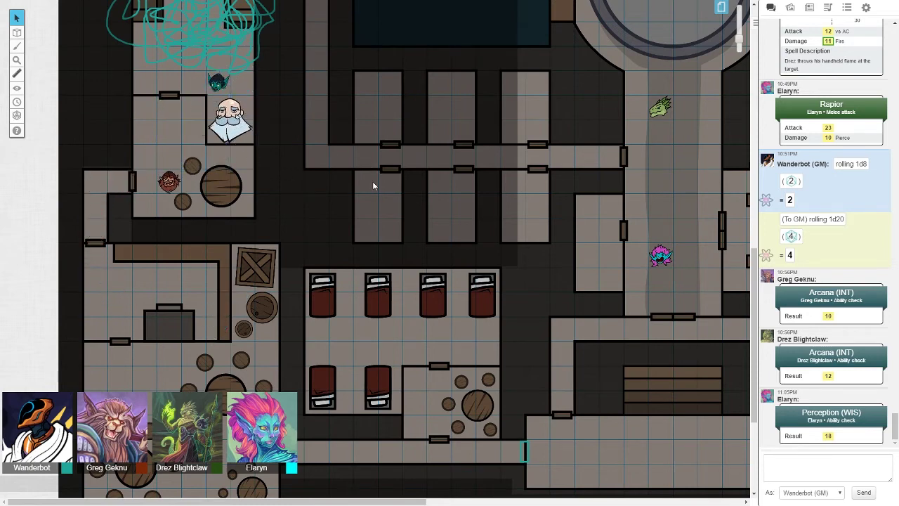
scroll(372, 181, "up", 1)
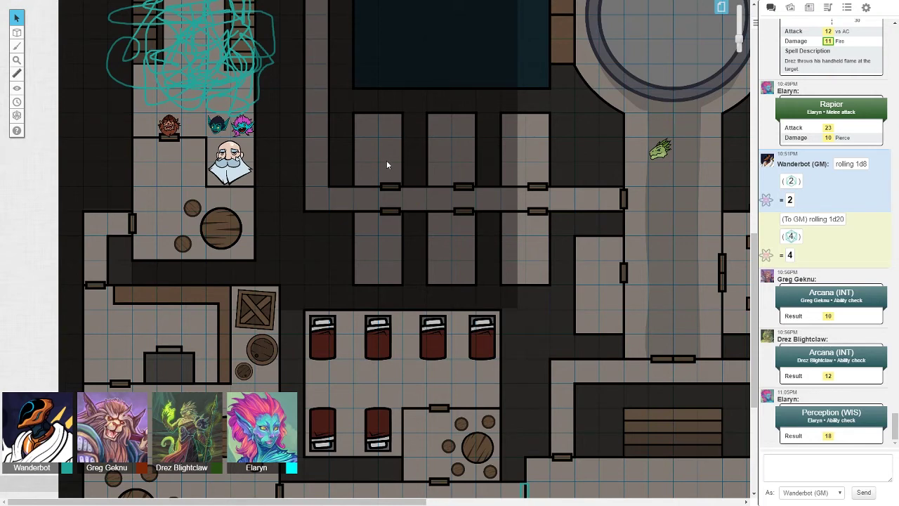
scroll(387, 162, "up", 2)
scroll(384, 165, "up", 1)
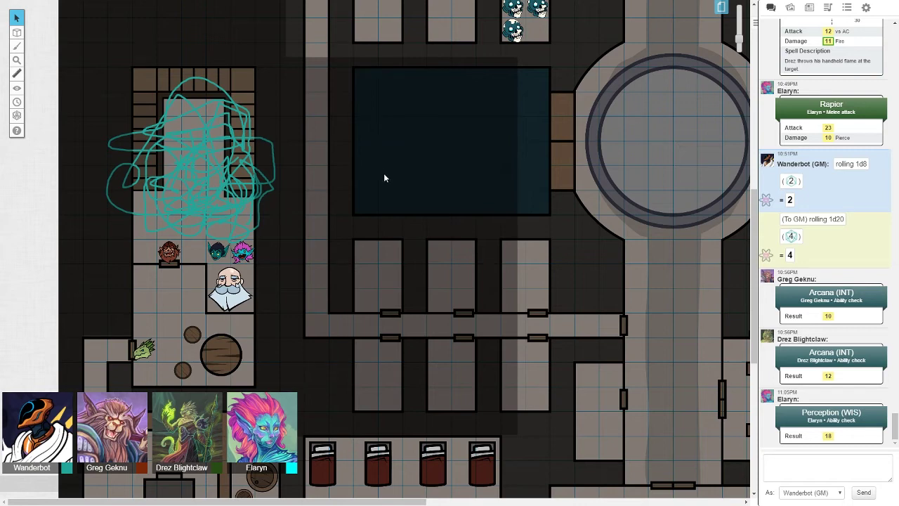
scroll(373, 214, "down", 1)
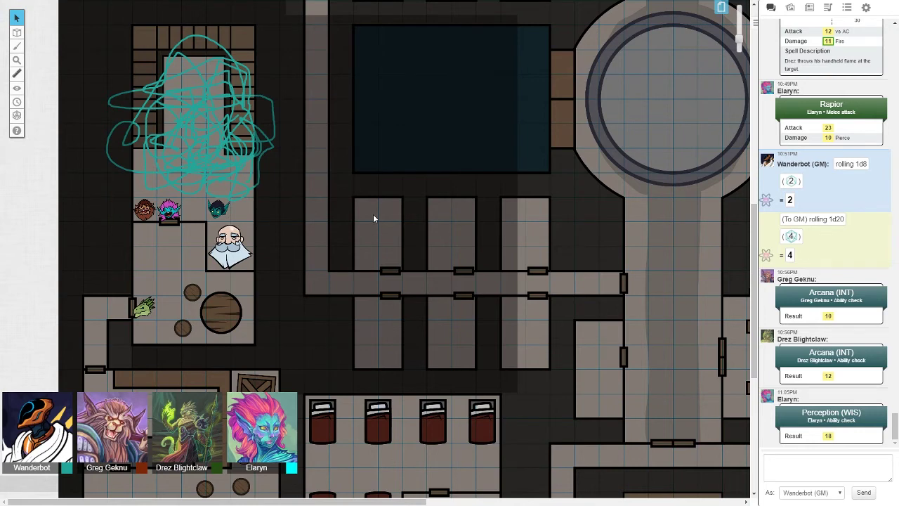
- Shift the goblin left toward the round table and place the old man beside the table
left_click(219, 209)
left_click_drag(219, 210, 195, 209)
left_click(196, 242)
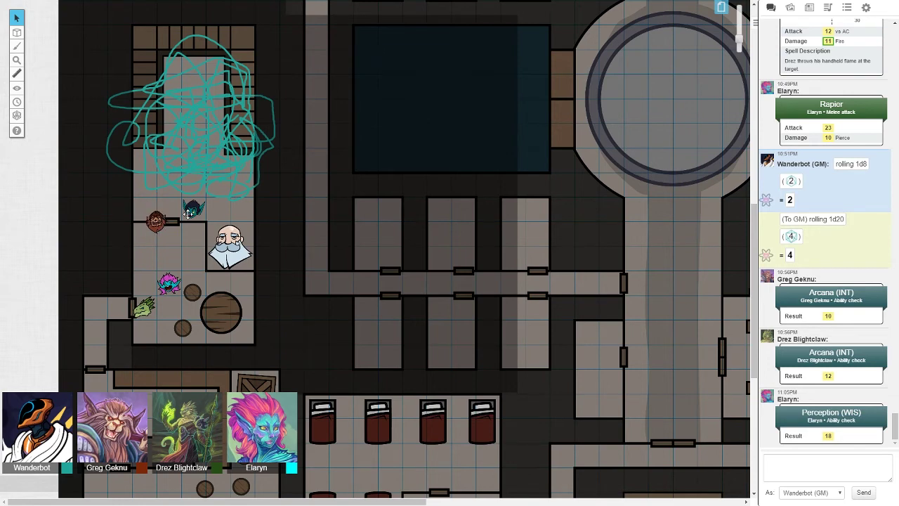
left_click_drag(190, 211, 177, 249)
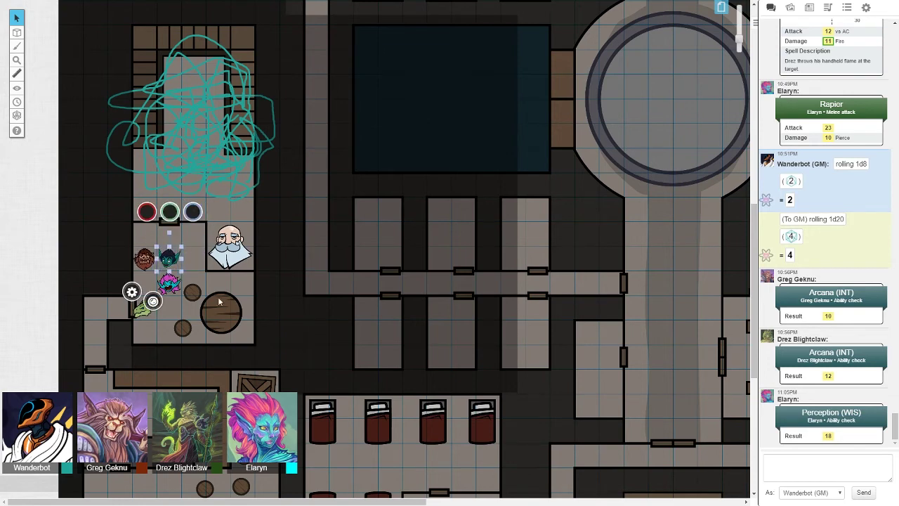
mouse_move(230, 242)
left_mouse_down()
mouse_move(172, 235)
mouse_move(210, 319)
left_mouse_up()
left_click(275, 353)
scroll(276, 353, "down", 4)
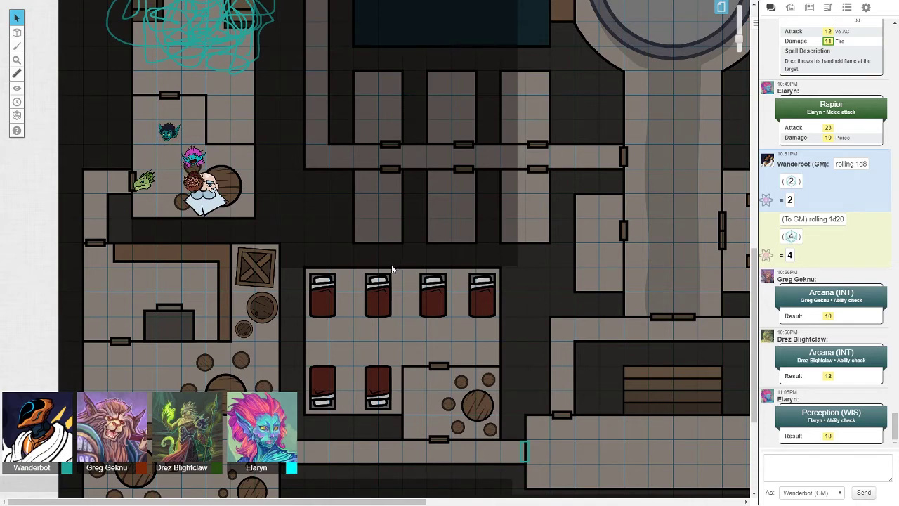
scroll(391, 264, "down", 4)
scroll(388, 267, "up", 3)
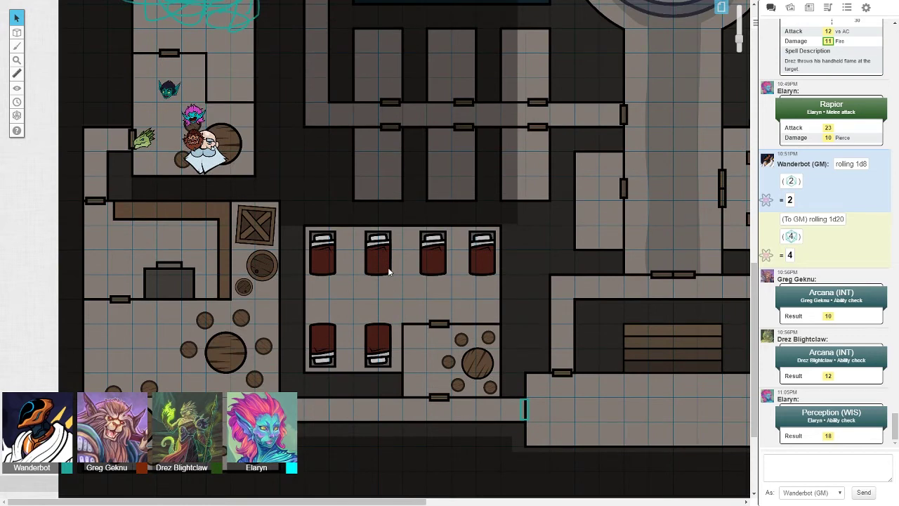
- Drag the teal goblin and the old man into the hall by the stairs beside the party
left_click(167, 91)
left_click_drag(167, 91, 168, 113)
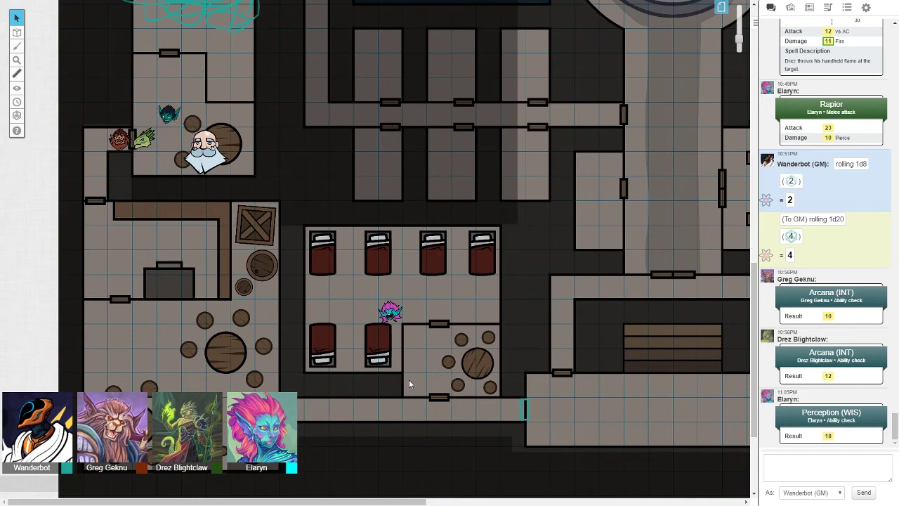
mouse_move(269, 502)
left_mouse_down()
mouse_move(463, 500)
mouse_move(267, 500)
left_mouse_up()
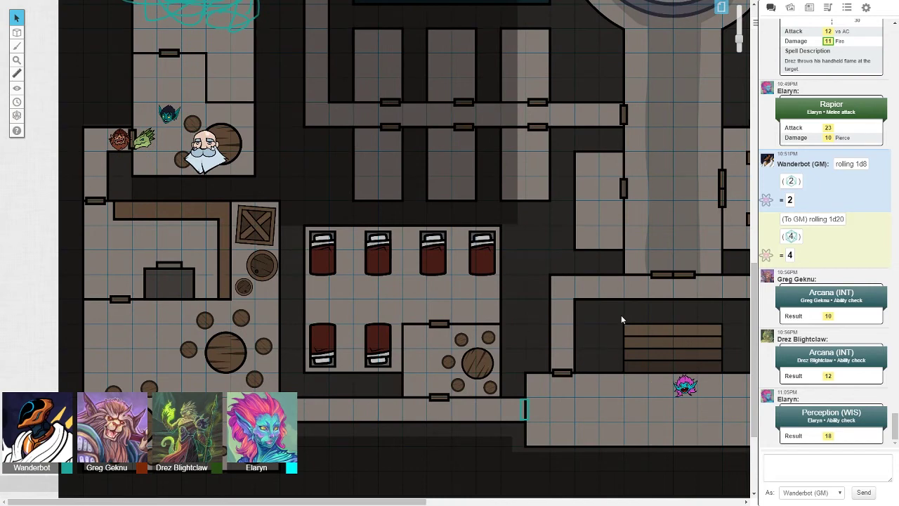
scroll(624, 316, "down", 1)
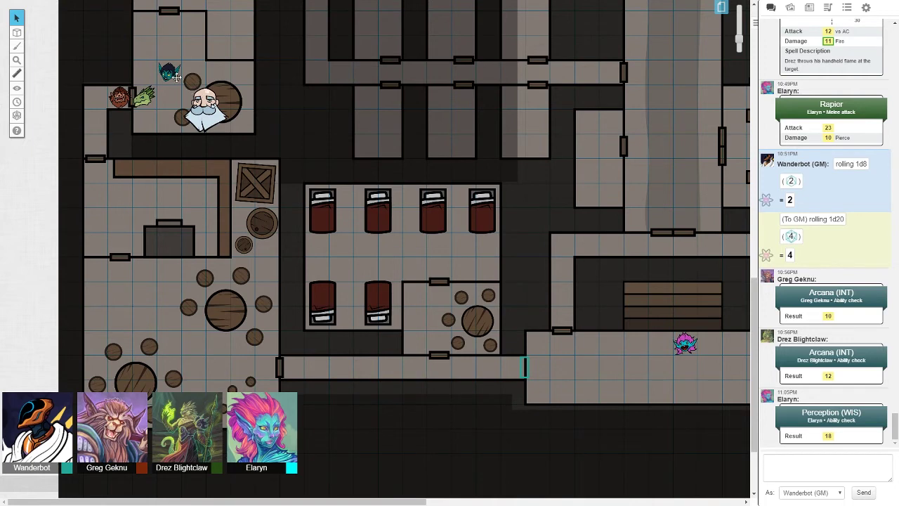
left_click_drag(169, 74, 635, 365)
left_click(473, 327)
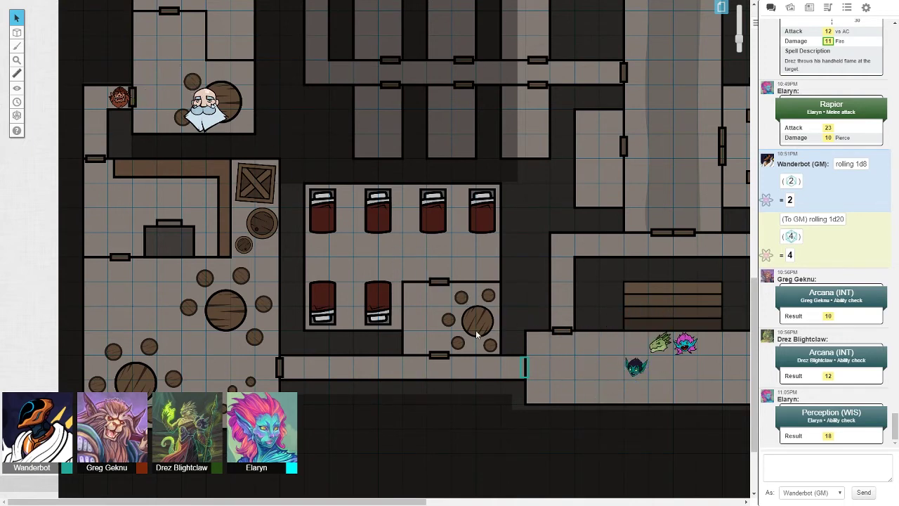
left_click_drag(208, 105, 722, 379)
left_click_drag(393, 500, 521, 500)
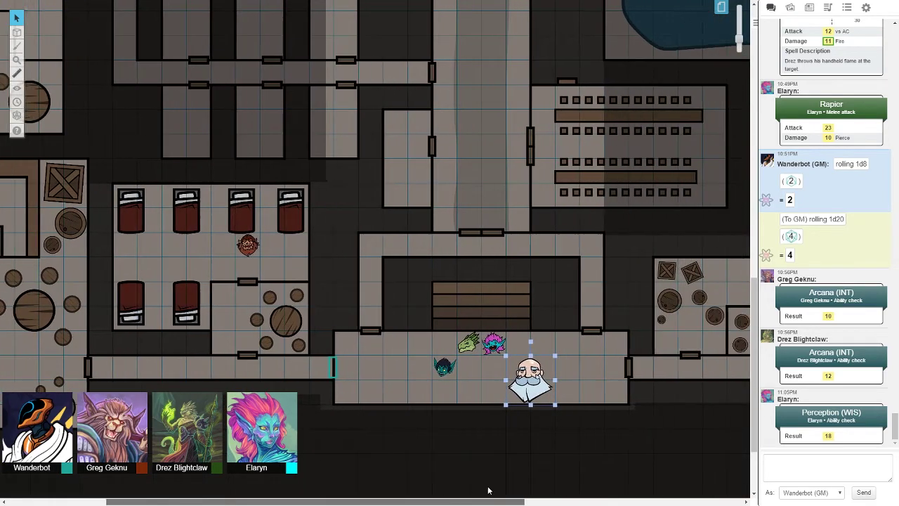
left_click(526, 425)
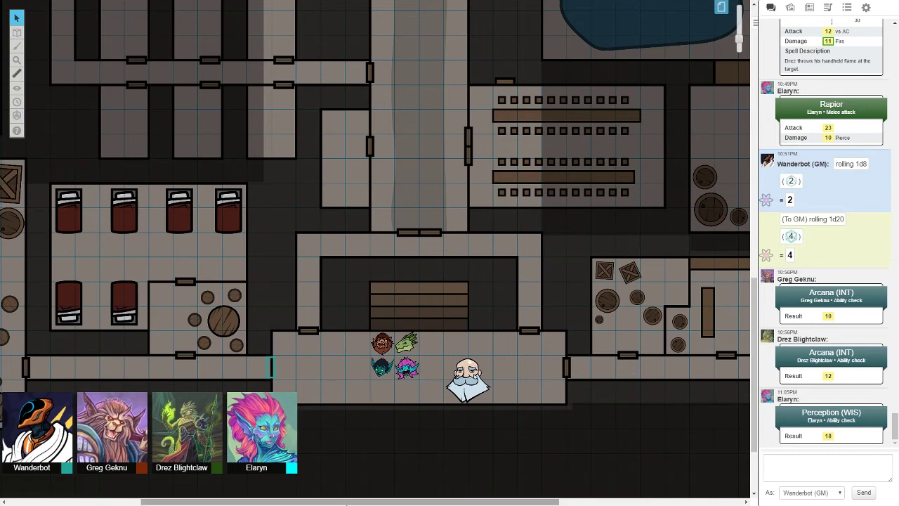
left_click_drag(333, 501, 292, 501)
scroll(416, 438, "down", 2)
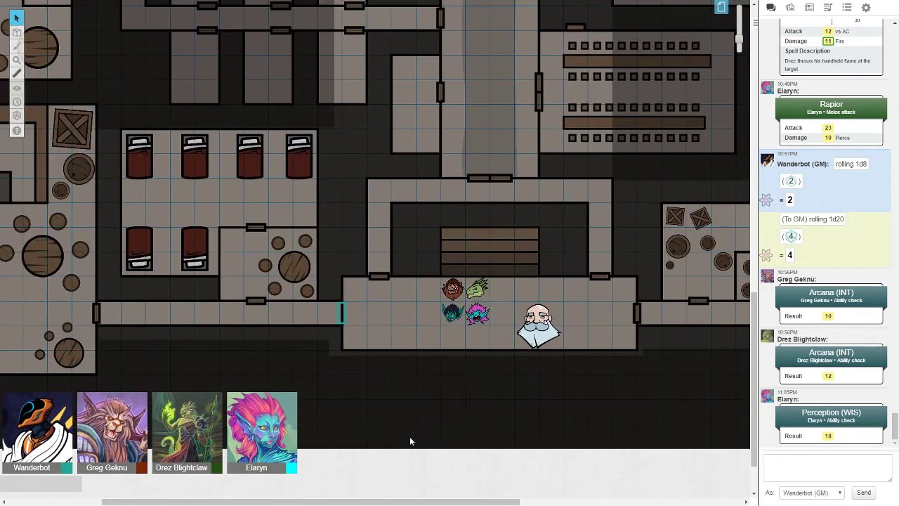
mouse_move(221, 501)
left_mouse_down()
mouse_move(168, 501)
mouse_move(271, 501)
left_mouse_up()
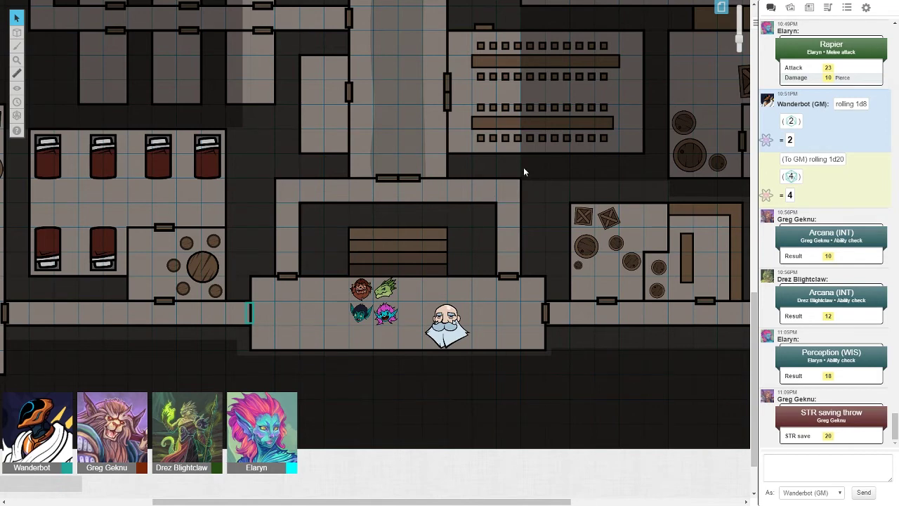
scroll(523, 166, "down", 2)
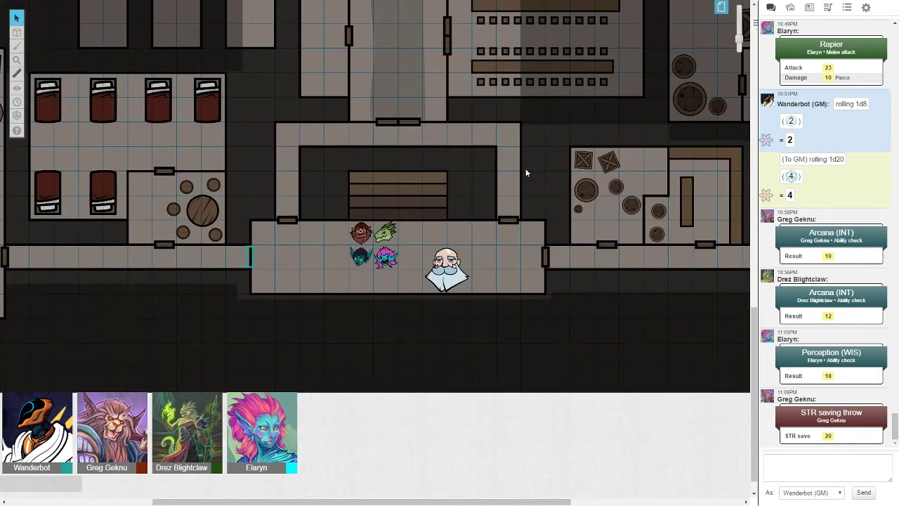
left_click_drag(225, 501, 190, 501)
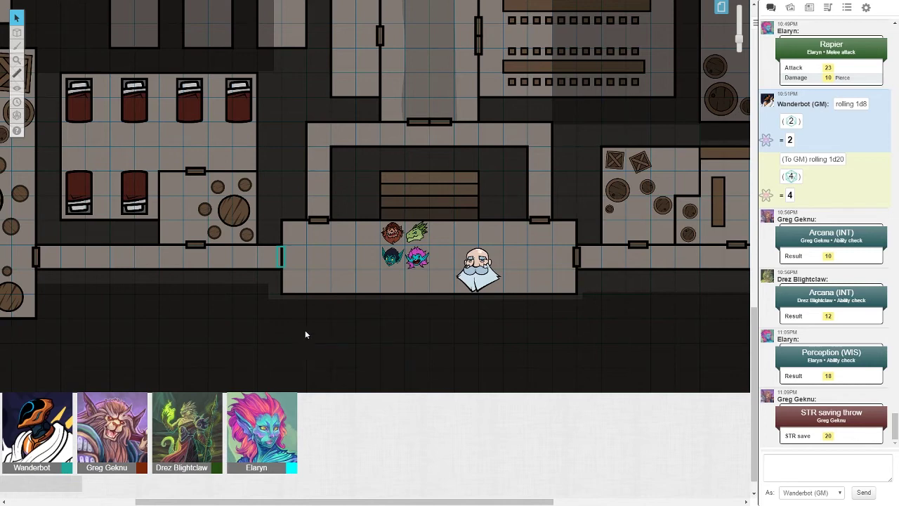
- Select the teal goblin token and check its token options without changing anything
left_click(391, 258)
right_click(390, 259)
mouse_move(414, 240)
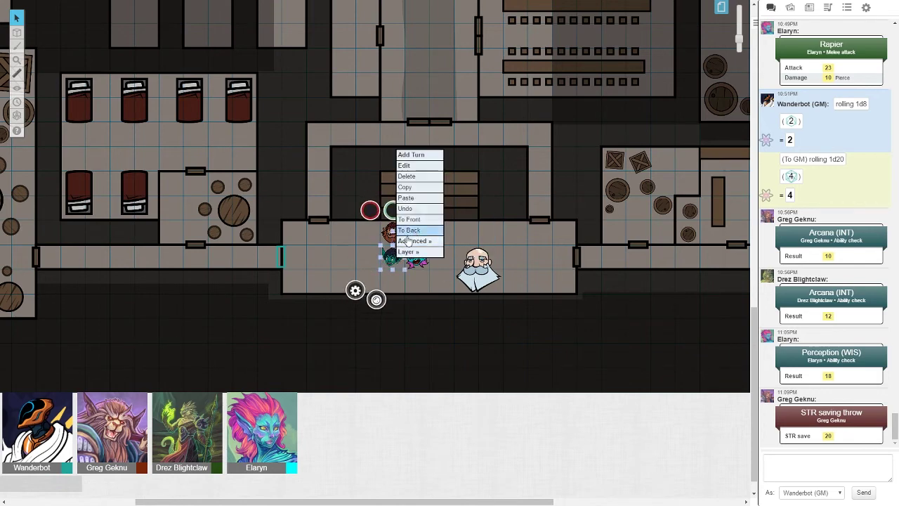
left_click(467, 250)
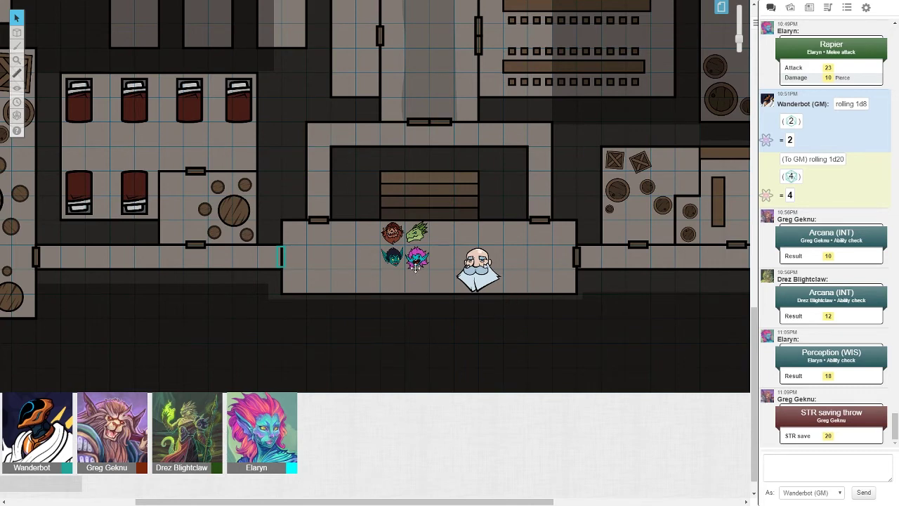
left_click(392, 257)
right_click(392, 257)
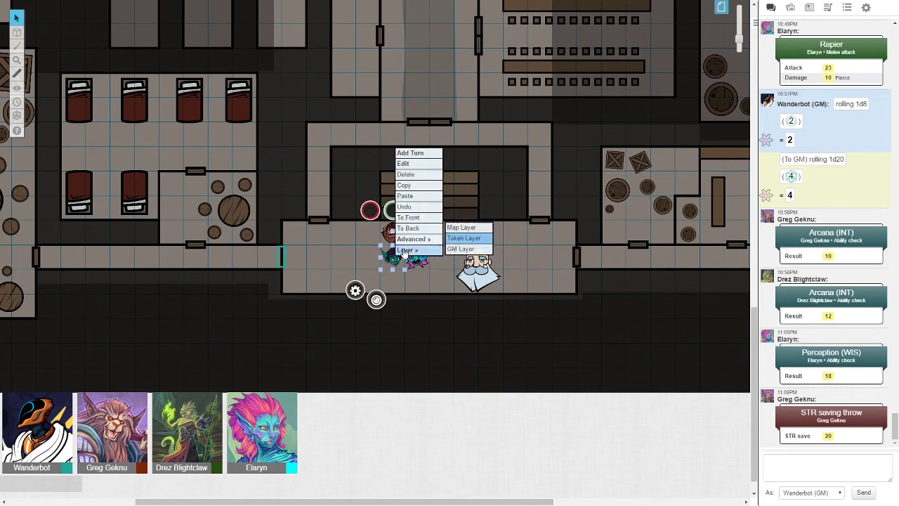
left_click(463, 250)
- Place the teal token in the hall beside the pink token
left_click_drag(392, 257, 222, 257)
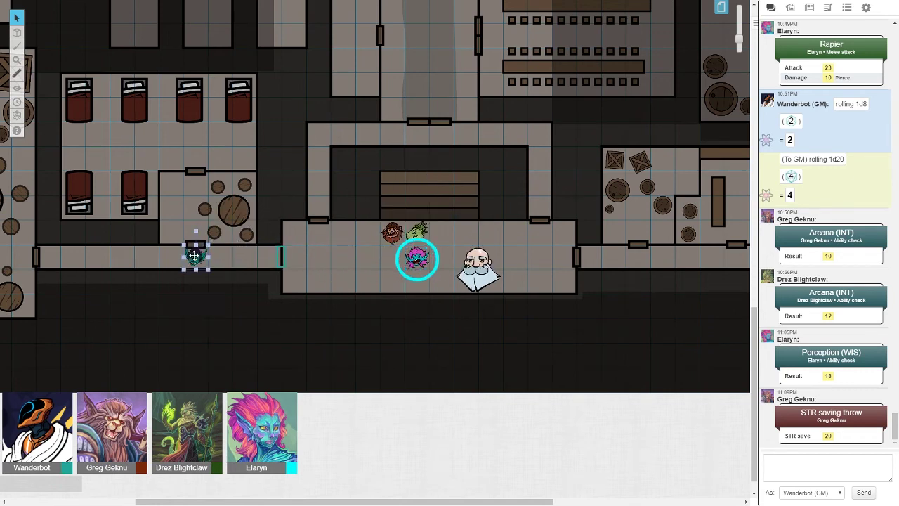
left_click_drag(222, 257, 344, 257)
left_click(394, 299)
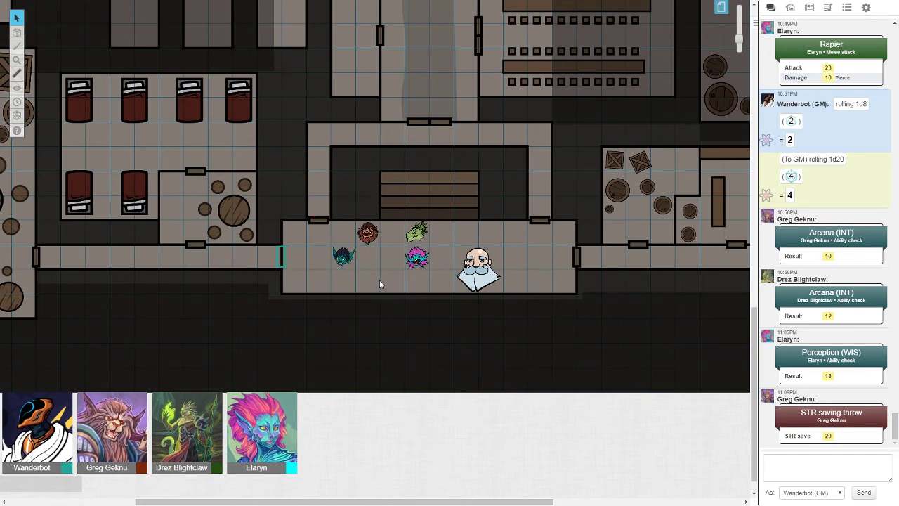
left_click_drag(342, 257, 392, 257)
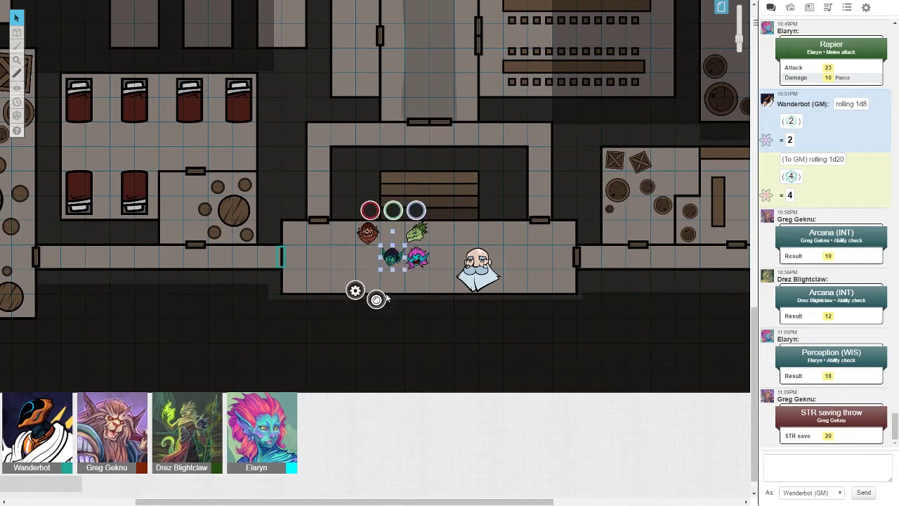
left_click(393, 300)
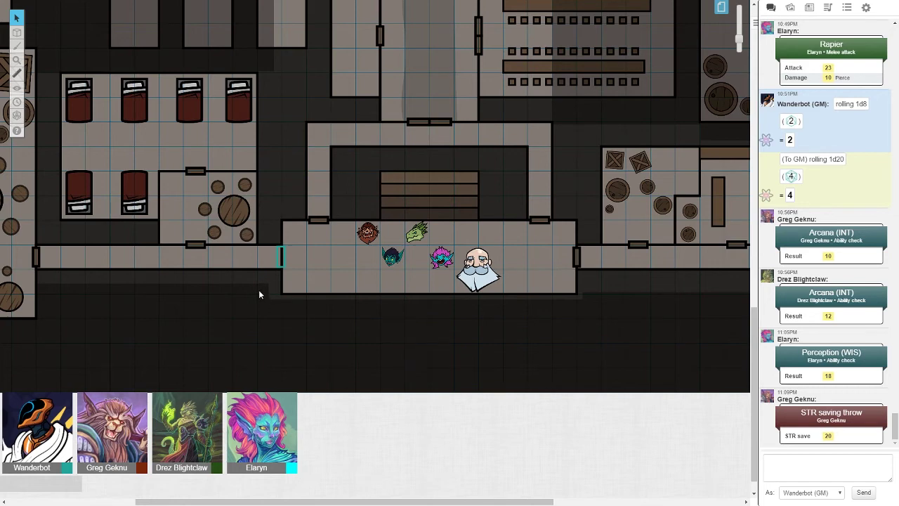
scroll(263, 292, "up", 1)
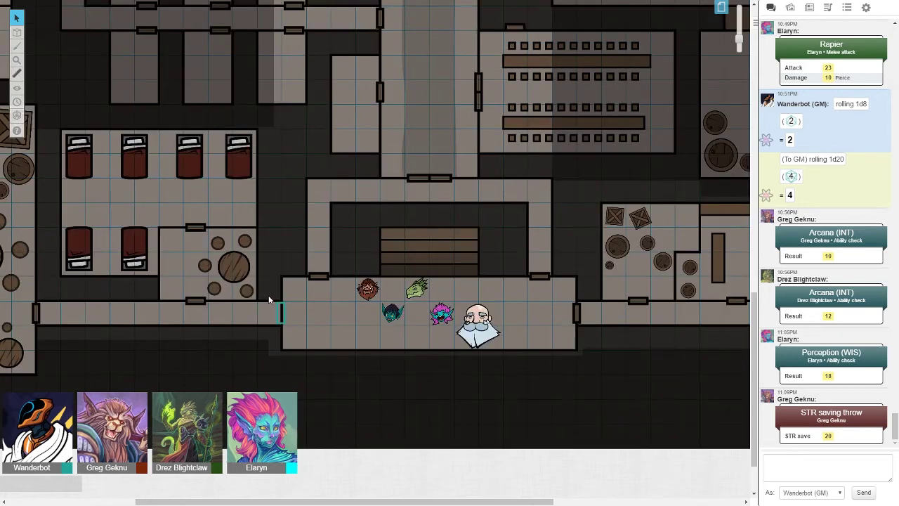
scroll(268, 295, "down", 1)
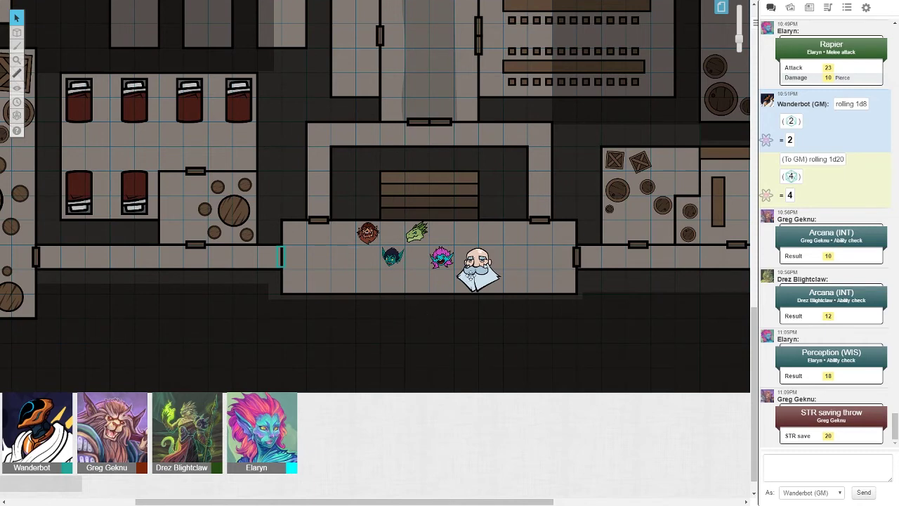
- Move the old man up-right and drop the teal token into the lower row
left_click_drag(478, 271, 502, 245)
left_click(476, 315)
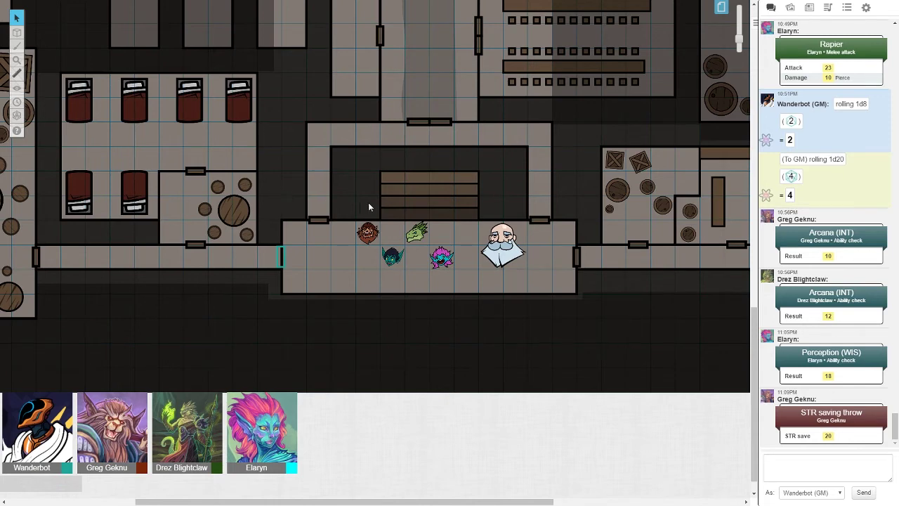
left_click_drag(392, 256, 441, 232)
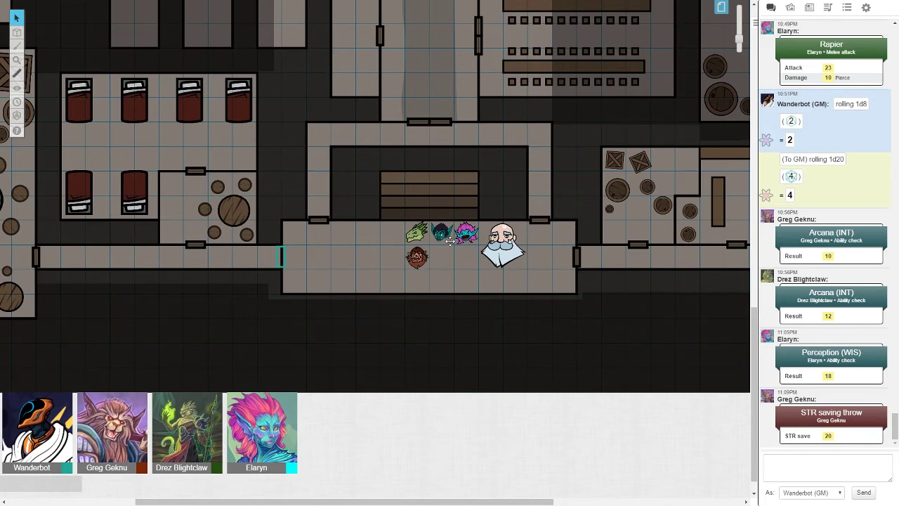
left_click(441, 233)
left_click_drag(441, 233, 441, 279)
left_click(489, 316)
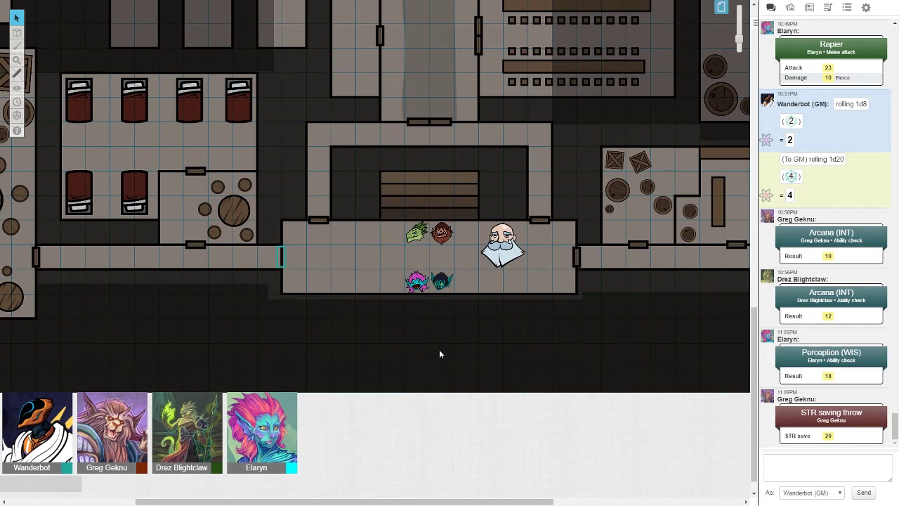
scroll(440, 361, "up", 2)
scroll(467, 380, "up", 2)
scroll(756, 361, "up", 1)
scroll(755, 351, "up", 1)
scroll(759, 339, "up", 1)
scroll(745, 351, "down", 2)
scroll(745, 351, "down", 1)
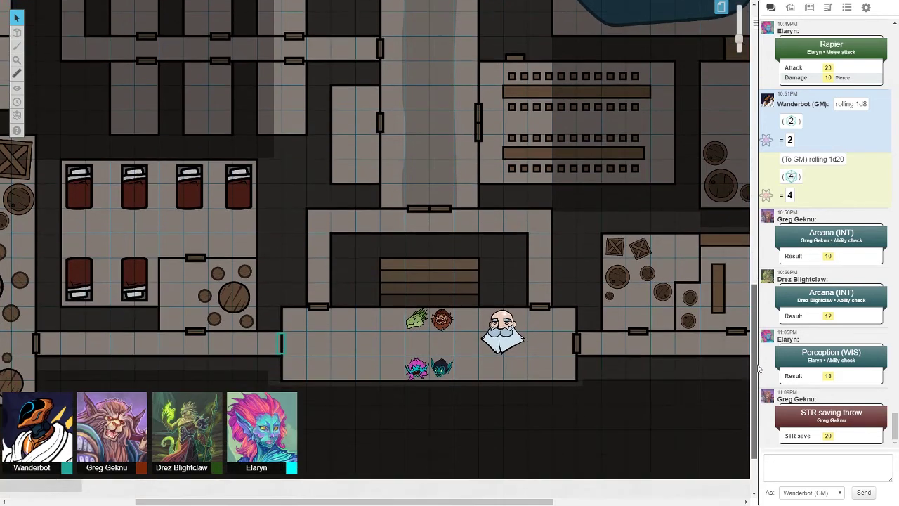
- Recall the previous chat roll, edit it to /roll 2d4+2, and send it twice
left_click(798, 467)
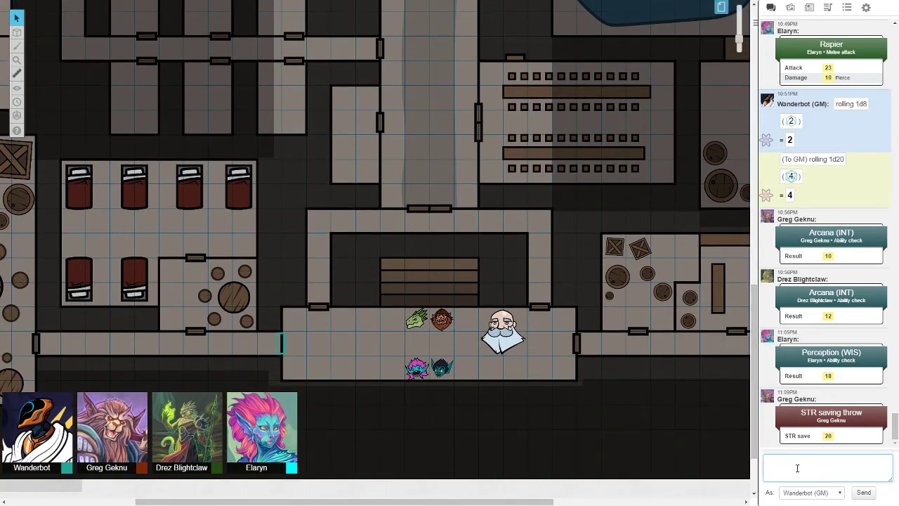
type("/gmroll 1d20")
key("Up")
key("BackSpace")
type("4")
key("BackSpace")
type("2d4+")
type("2")
key("Return")
key("Up")
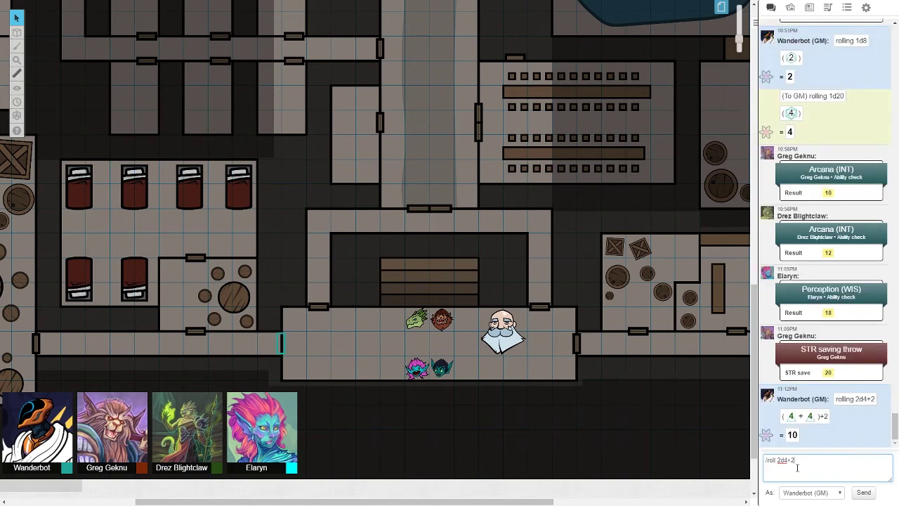
key("Return")
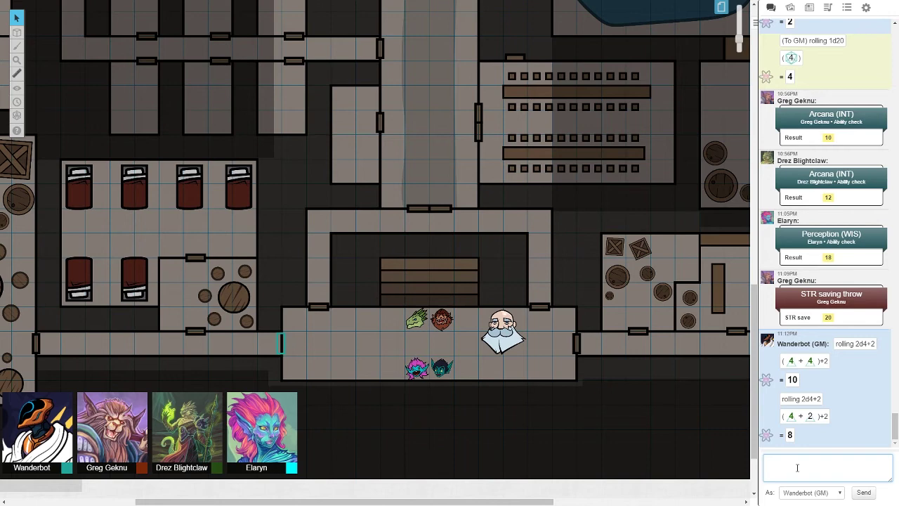
- Move the dragon, teal and old-man tokens together and the brown token onto the stairs
left_click(626, 274)
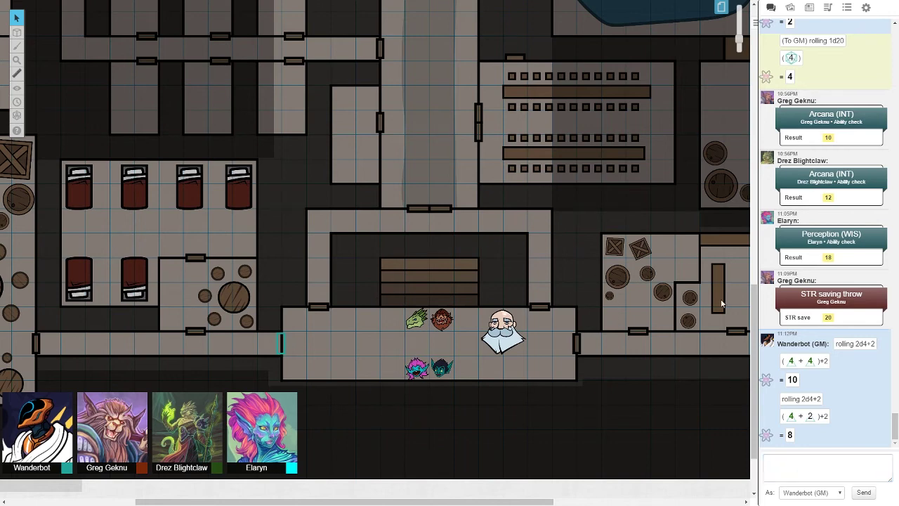
scroll(730, 309, "down", 5)
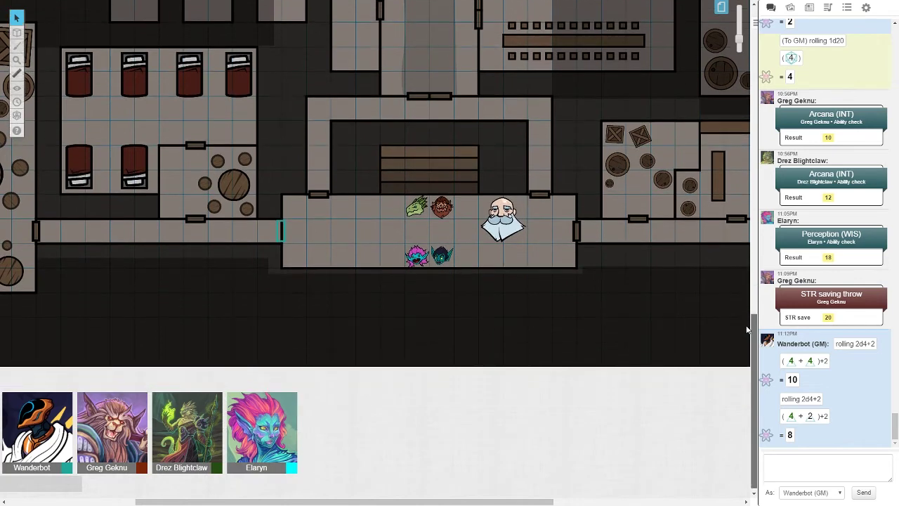
scroll(746, 328, "up", 1)
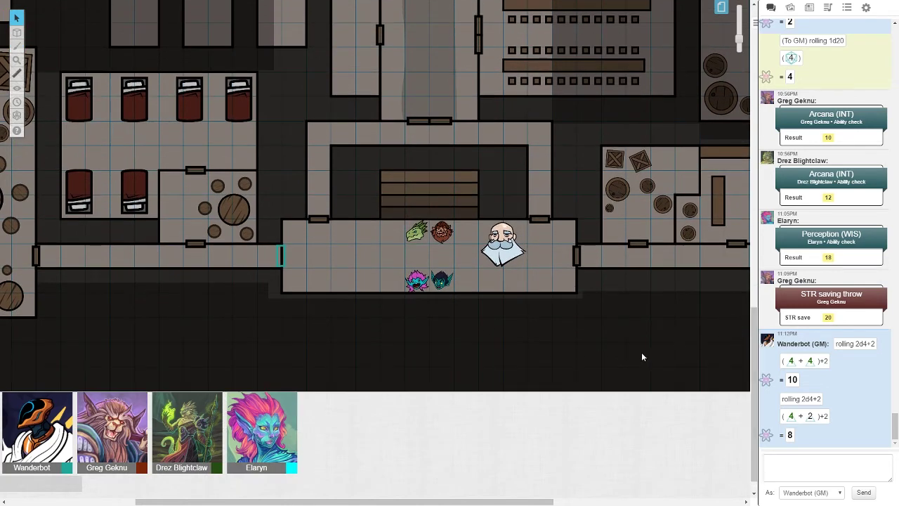
left_click(818, 462)
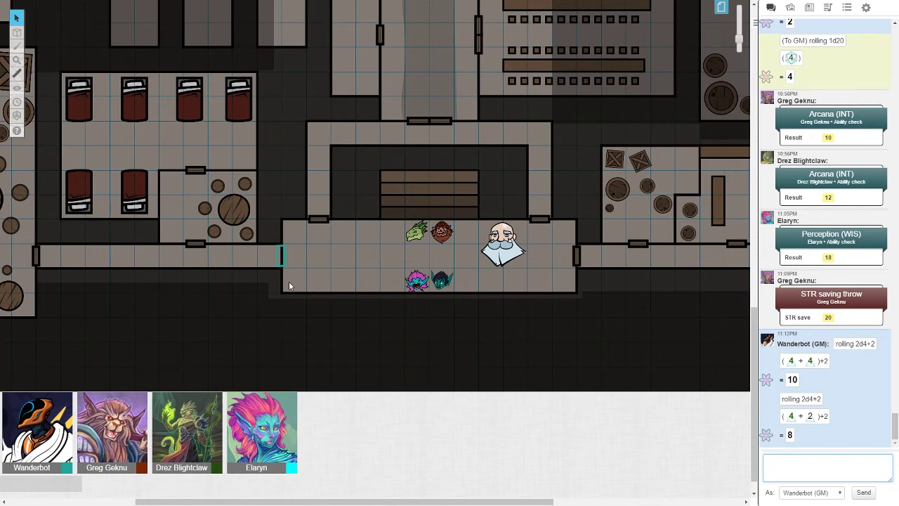
left_click_drag(416, 232, 416, 206)
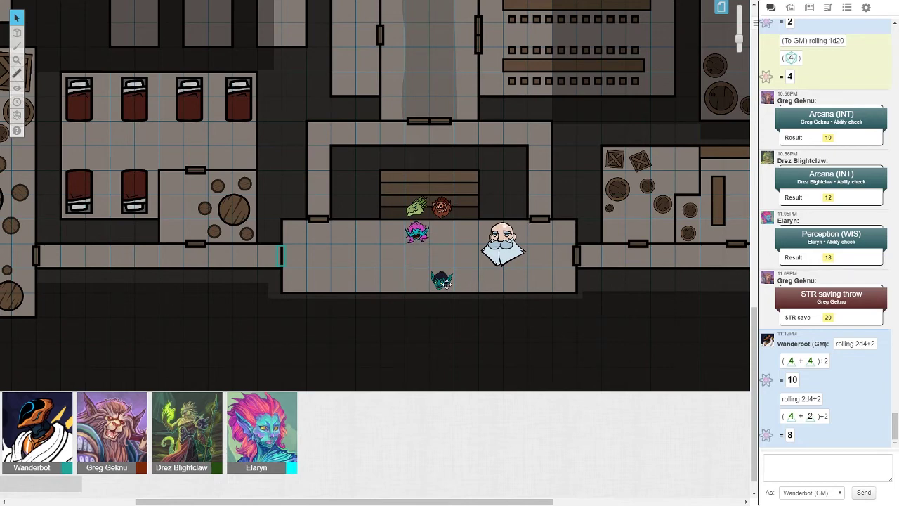
left_click_drag(445, 282, 391, 232)
left_click_drag(501, 248, 442, 246)
left_click_drag(482, 290, 443, 249)
left_click(476, 314)
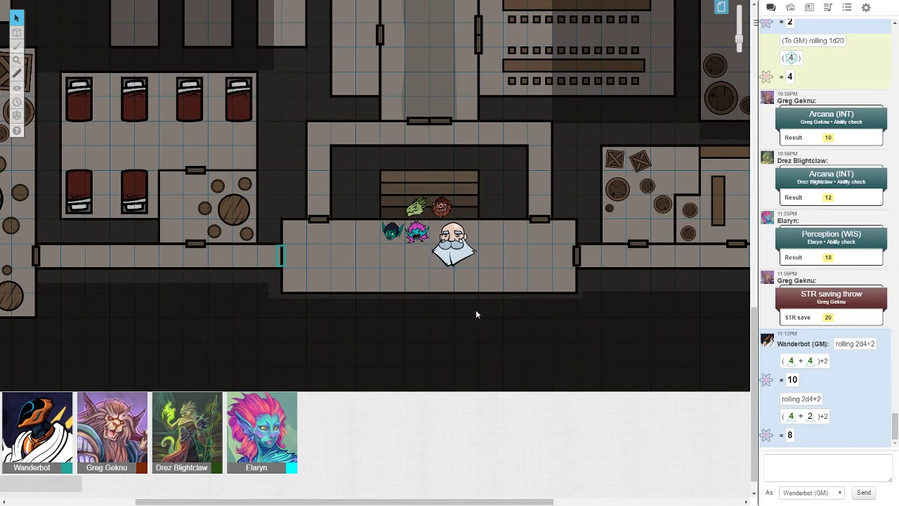
left_click_drag(441, 206, 441, 183)
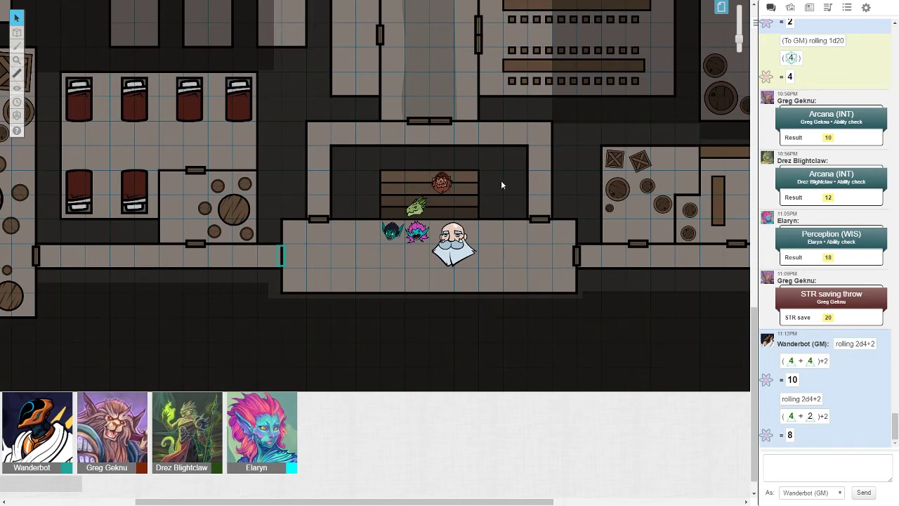
- Copy the selected party tokens and switch to The Arena Flooded map page
left_click(721, 8)
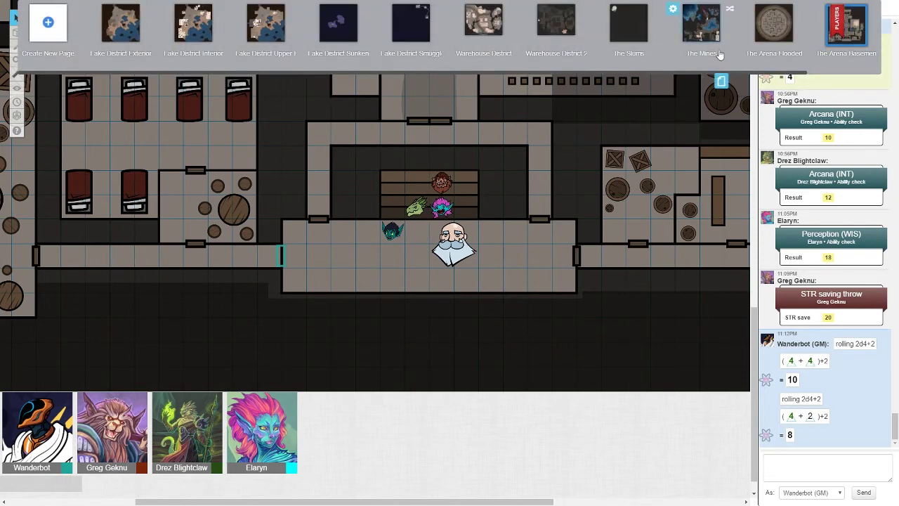
left_click_drag(379, 169, 479, 269)
right_click(457, 225)
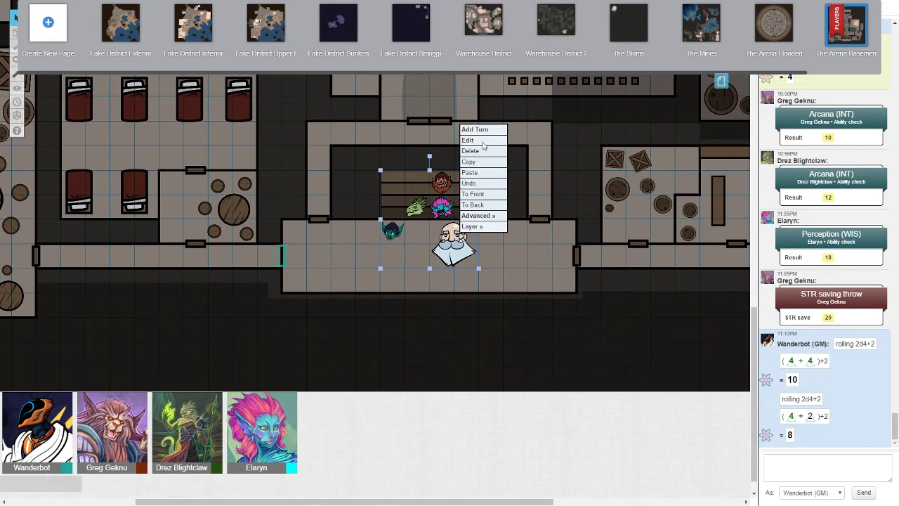
left_click(484, 158)
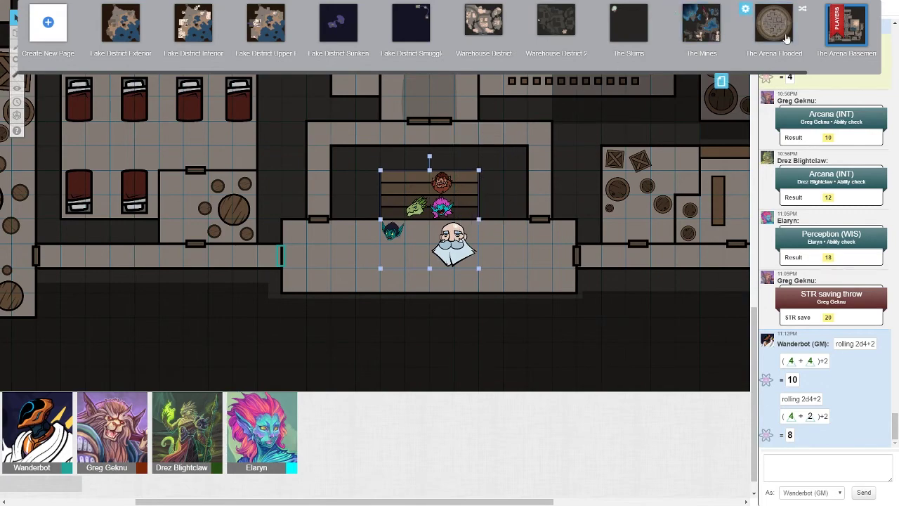
left_click(702, 24)
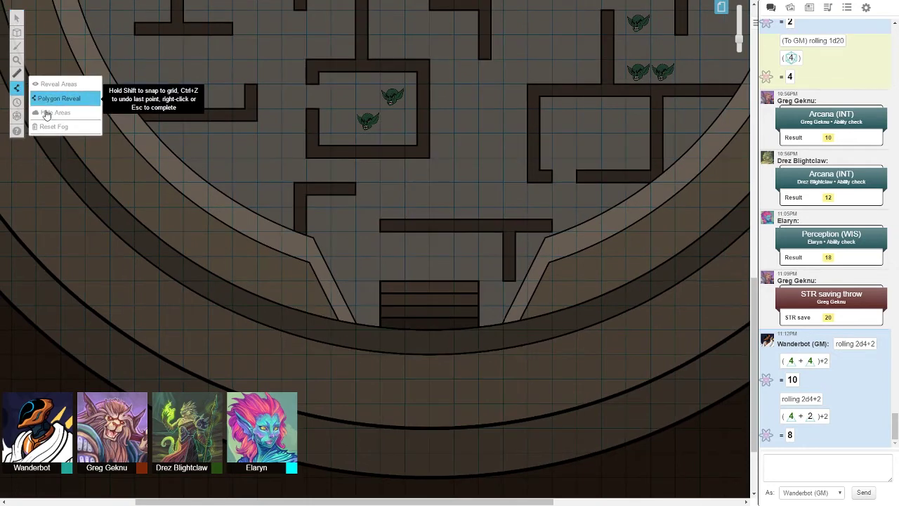
- Lift fog over the arena stairs and the corridor toward the goblins, then paste the party by the stairs
left_click(52, 99)
left_click(16, 98)
left_click(53, 88)
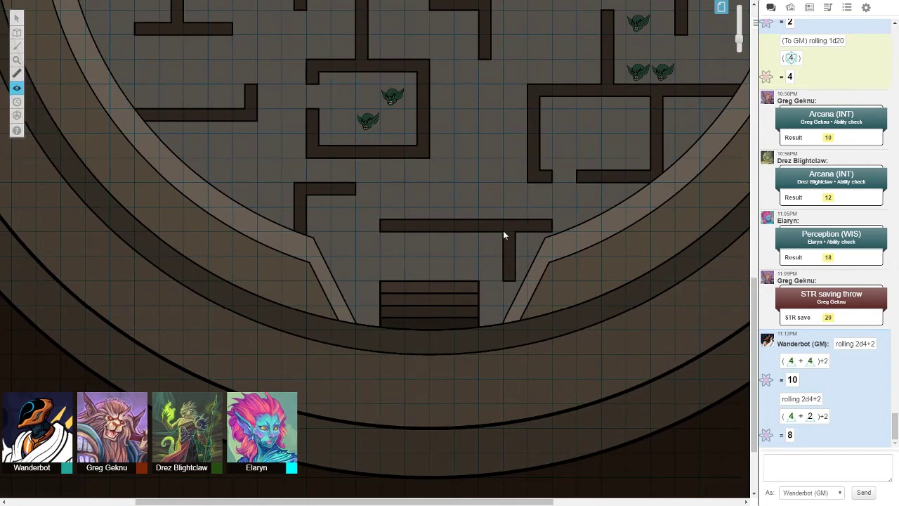
left_click_drag(503, 231, 309, 424)
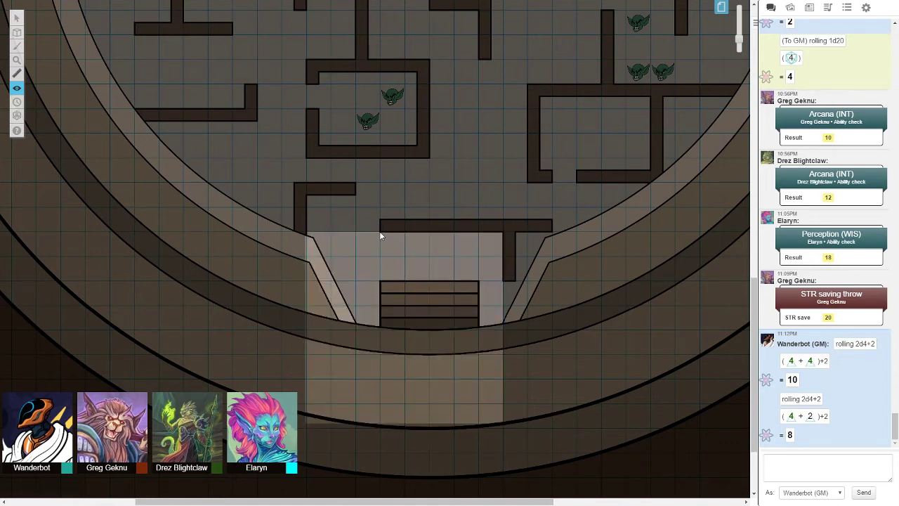
mouse_move(309, 207)
left_mouse_down()
mouse_move(379, 232)
mouse_move(380, 159)
left_mouse_up()
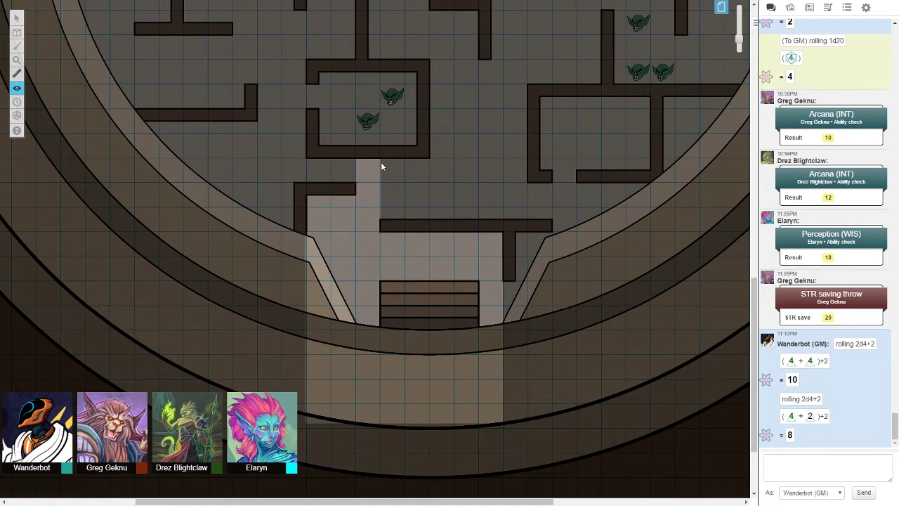
right_click(418, 277)
left_click(443, 260)
- Move the players to The Arena Flooded page and pick the fog reveal tool
left_click(721, 9)
left_click_drag(840, 26, 766, 22)
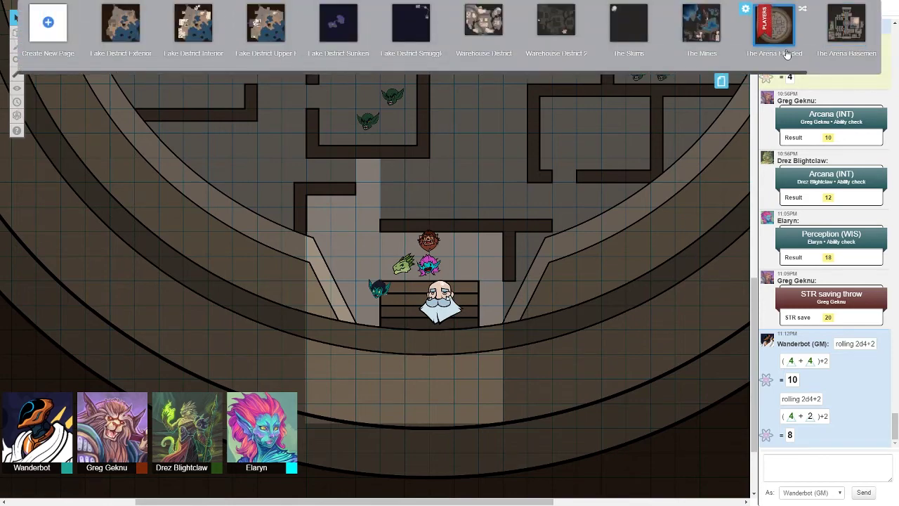
left_click(772, 27)
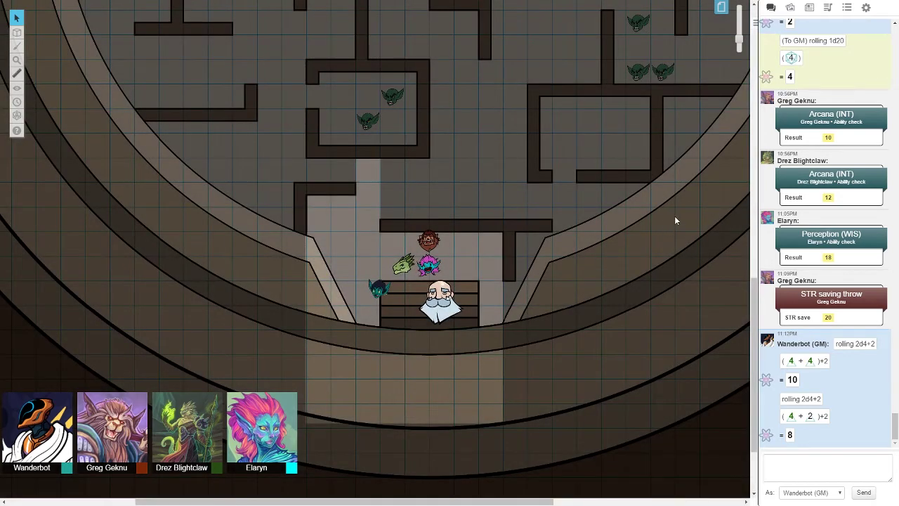
scroll(661, 258, "down", 2)
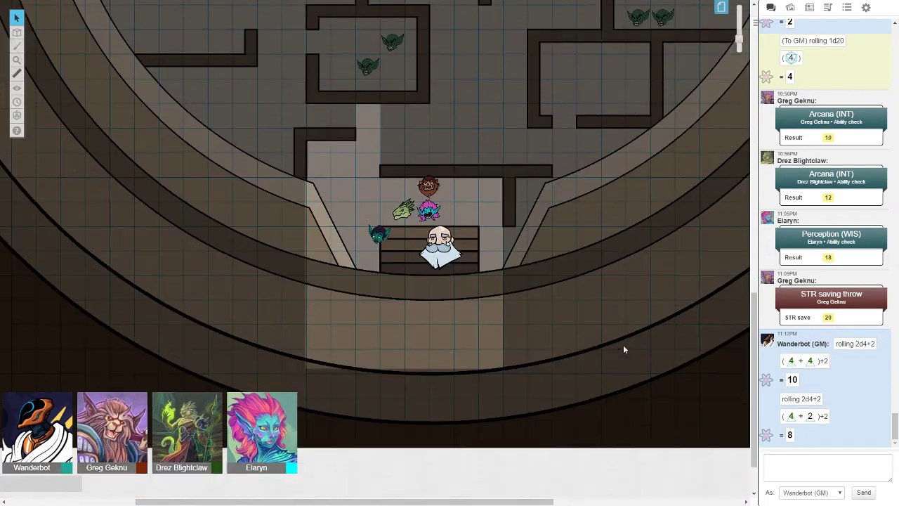
scroll(740, 42, "down", 5)
scroll(454, 198, "up", 2)
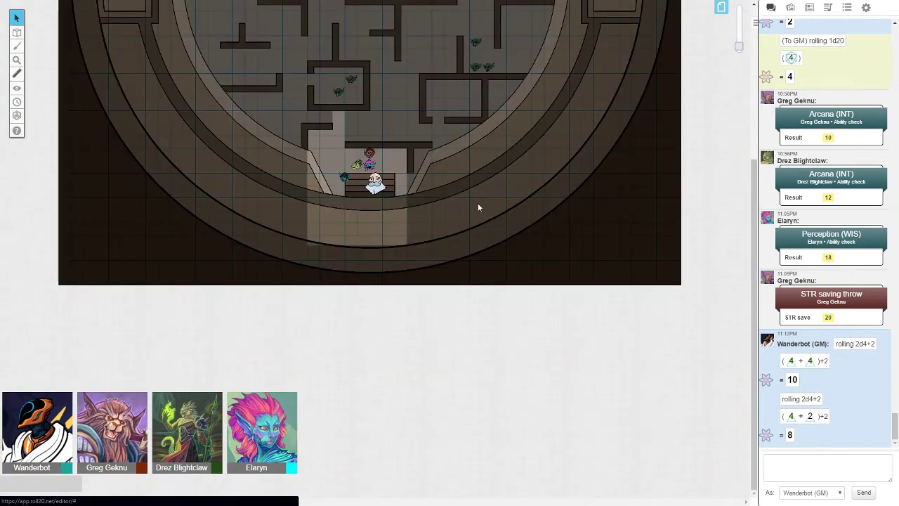
scroll(443, 190, "up", 1)
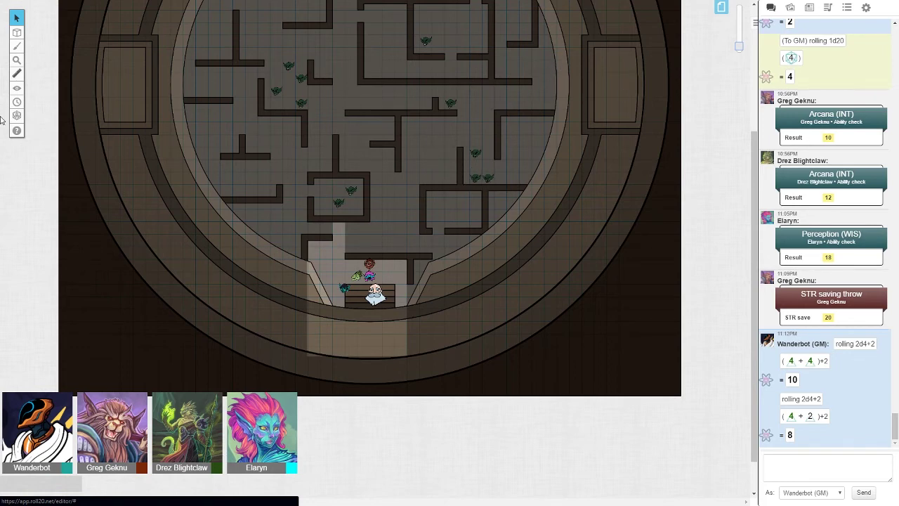
left_click(17, 88)
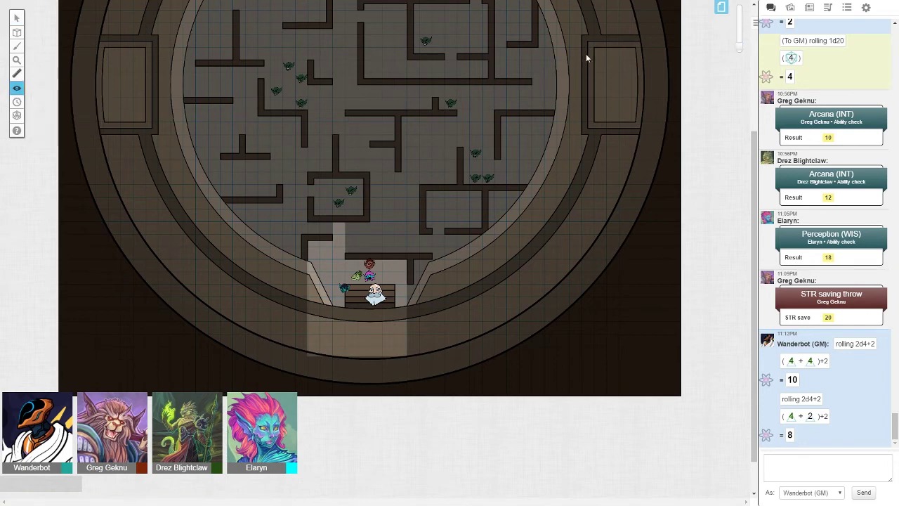
- Reveal the right-side alcove and drop the goblin art from the library beside it
left_click_drag(588, 42, 641, 128)
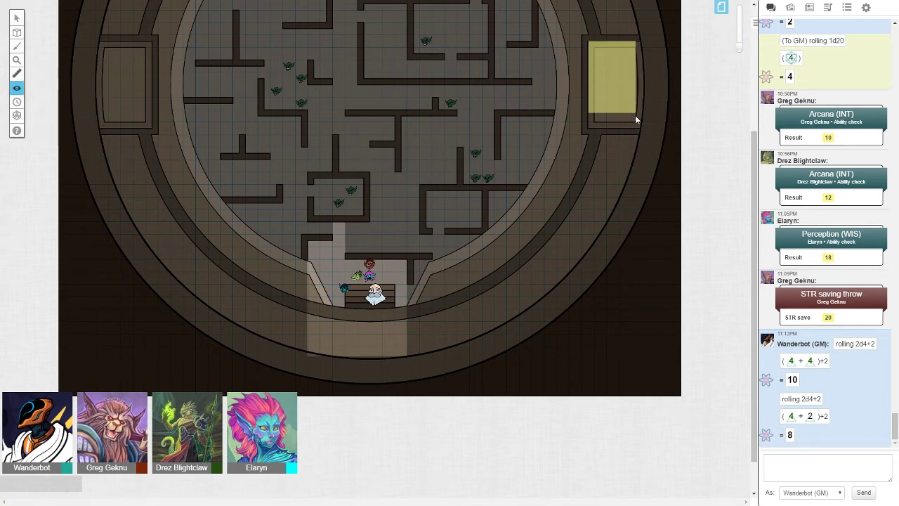
scroll(623, 159, "up", 3)
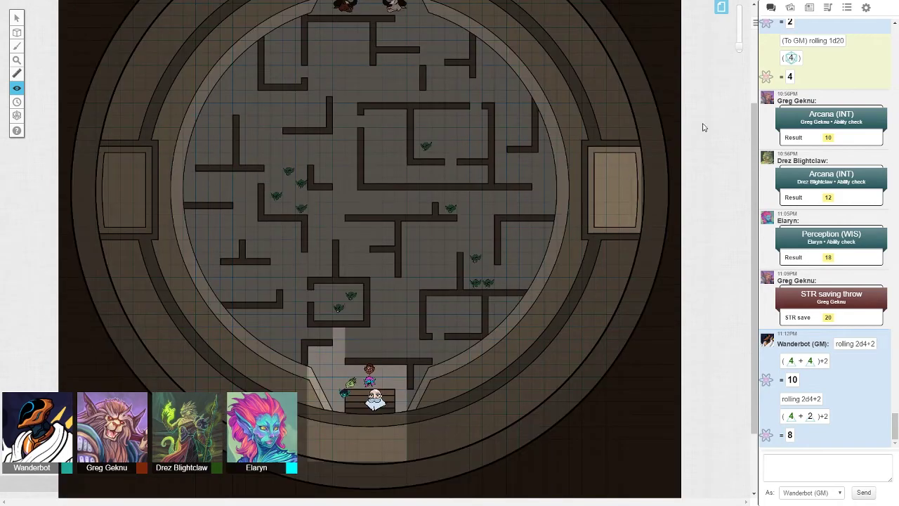
left_click(790, 7)
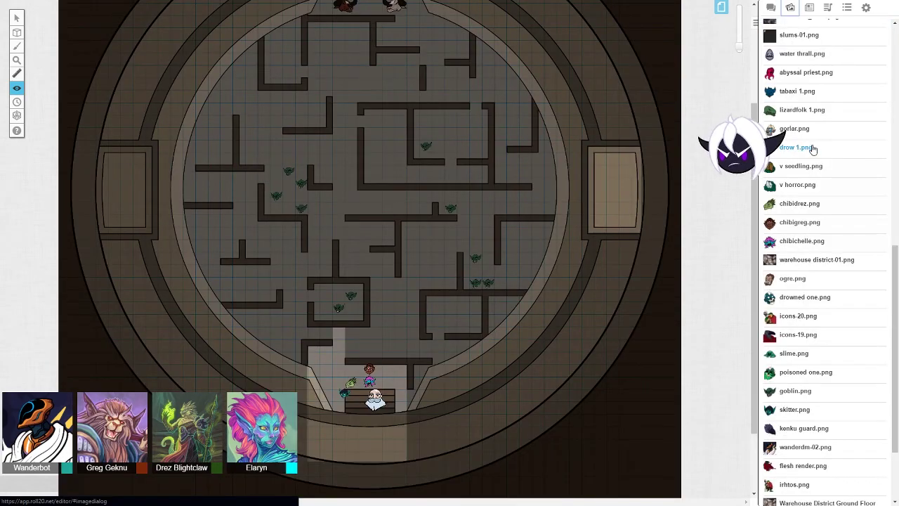
scroll(771, 213, "down", 1)
scroll(771, 212, "down", 3)
scroll(787, 250, "down", 3)
scroll(790, 255, "down", 3)
scroll(790, 255, "down", 2)
scroll(787, 274, "up", 6)
scroll(772, 281, "up", 2)
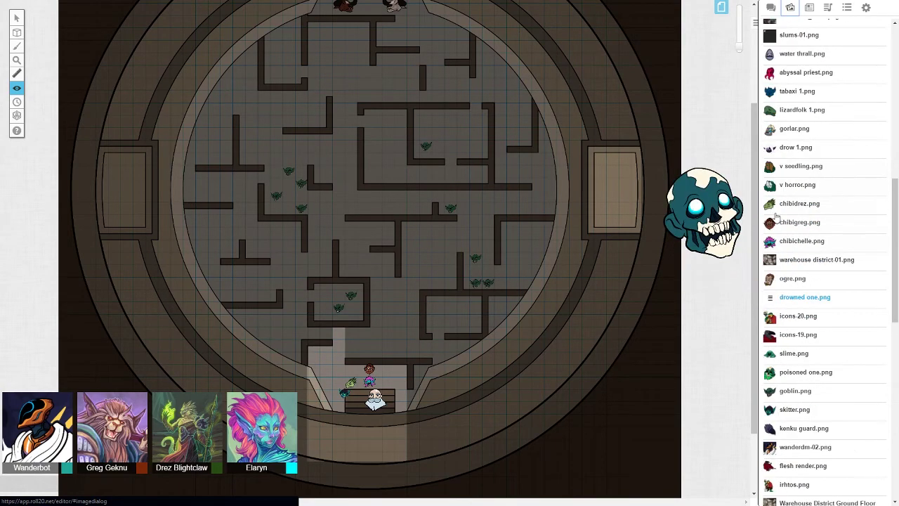
scroll(772, 281, "up", 3)
scroll(771, 211, "up", 3)
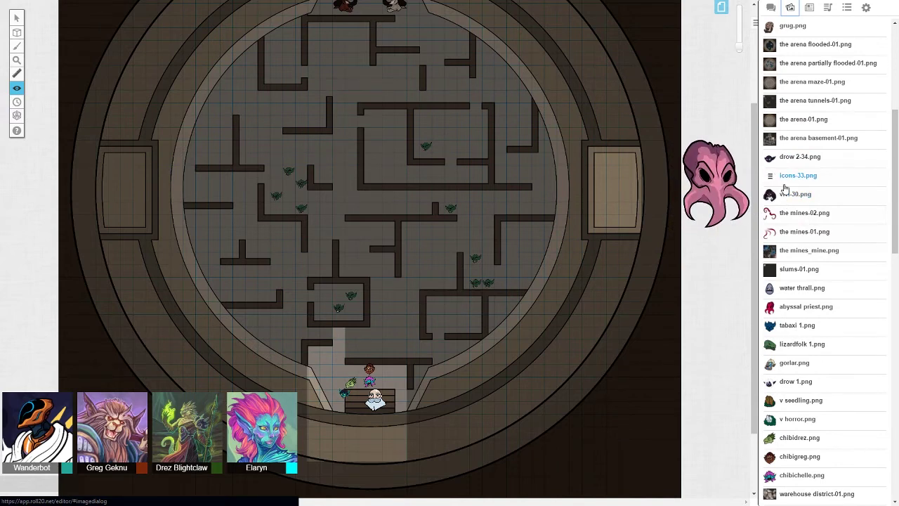
scroll(779, 189, "up", 3)
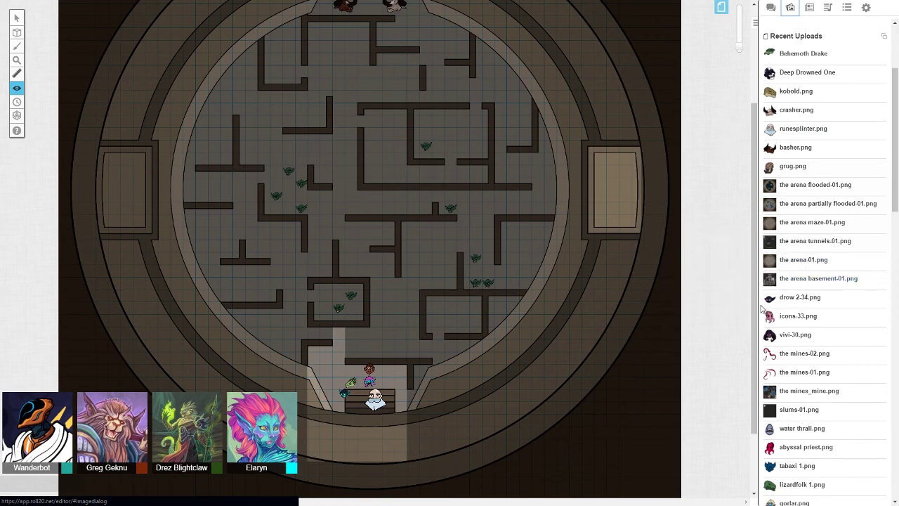
scroll(773, 330, "down", 1)
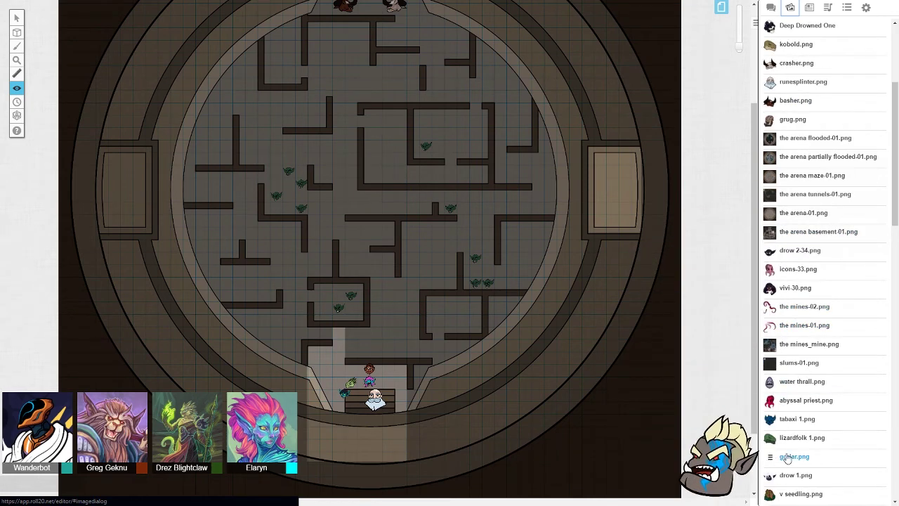
left_click_drag(787, 458, 589, 158)
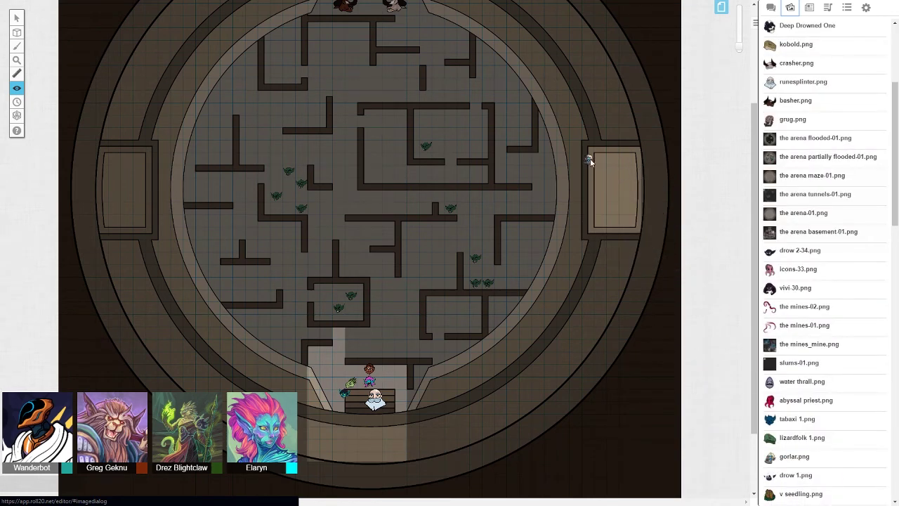
- Drag the goblin token into the right alcove, zoom in, and nudge the teal token left
left_click(17, 18)
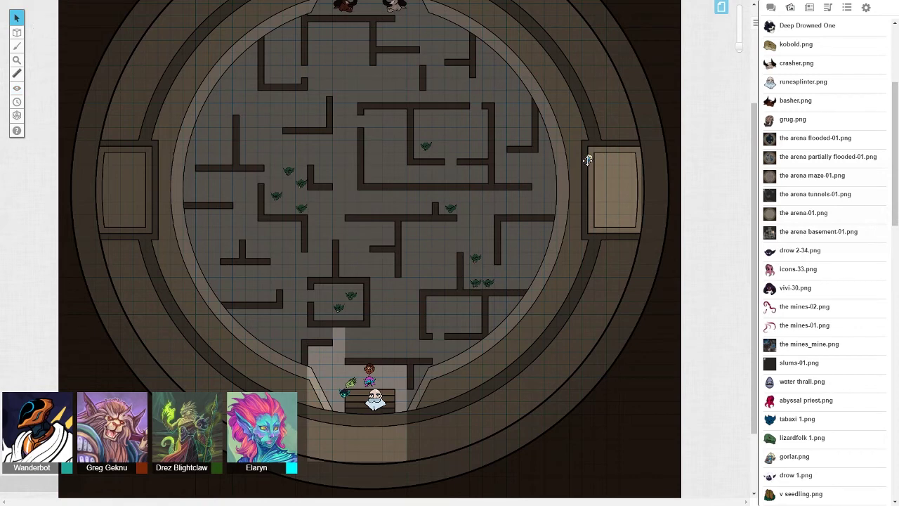
mouse_move(589, 158)
left_mouse_down()
mouse_move(601, 194)
mouse_move(621, 208)
left_mouse_up()
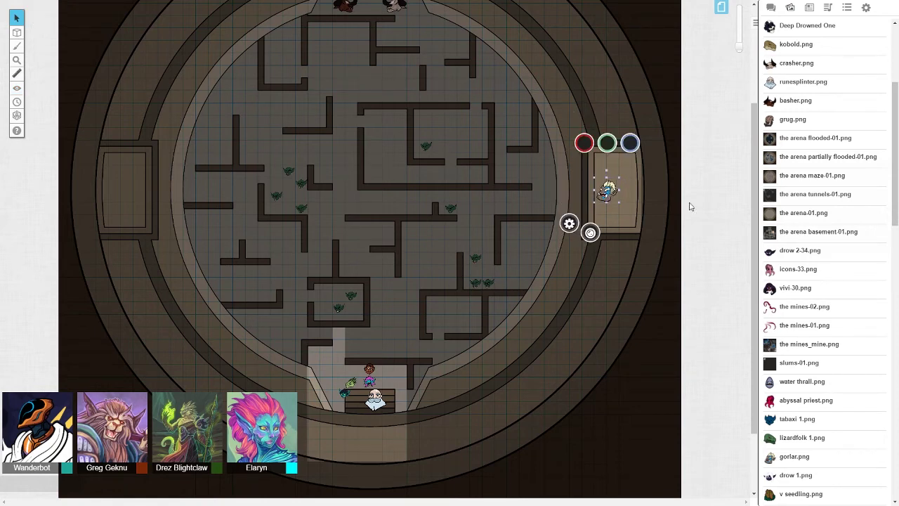
left_click(662, 208)
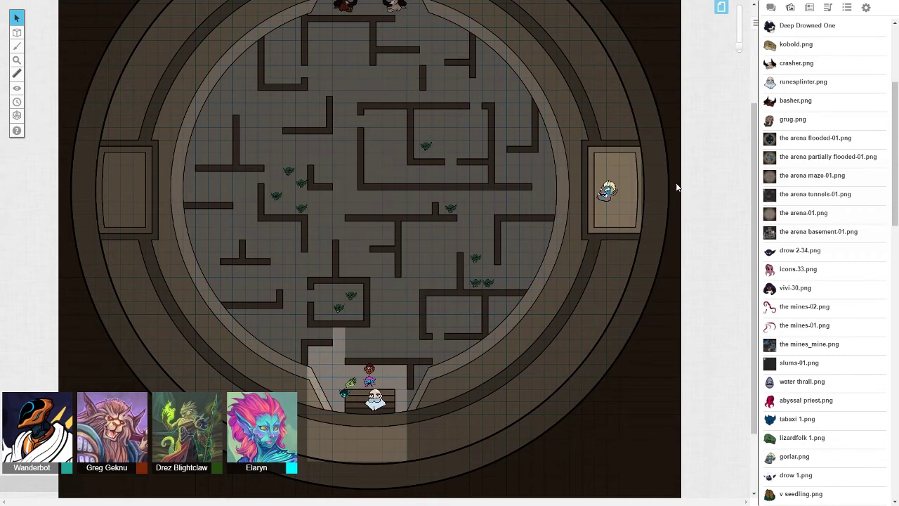
scroll(652, 207, "down", 3)
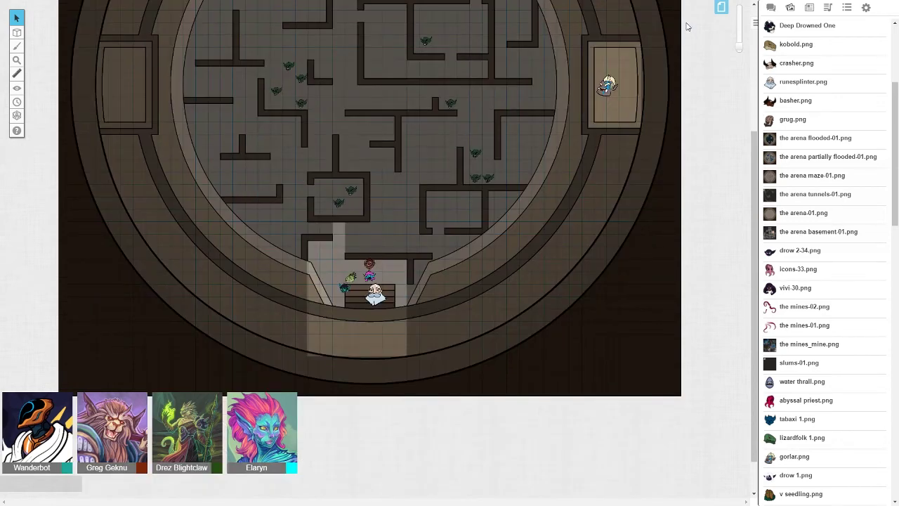
left_click_drag(739, 48, 739, 42)
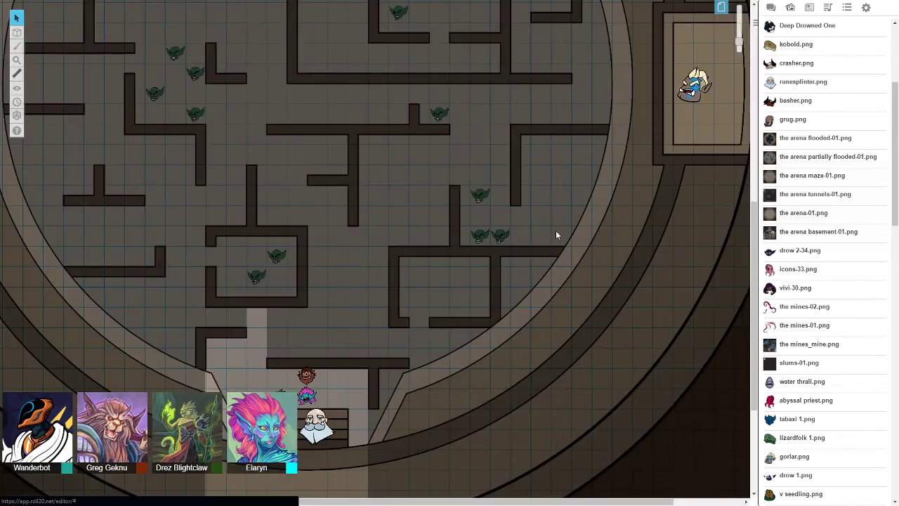
scroll(551, 231, "down", 2)
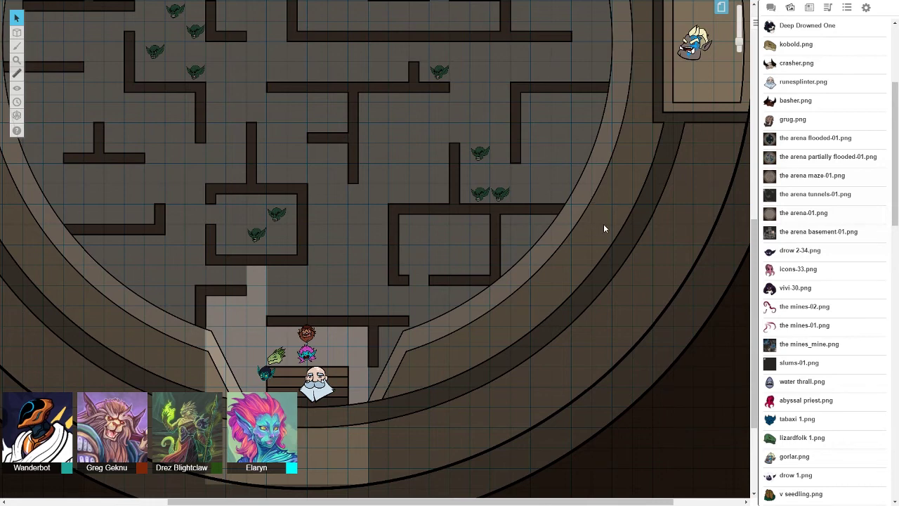
scroll(603, 223, "up", 1)
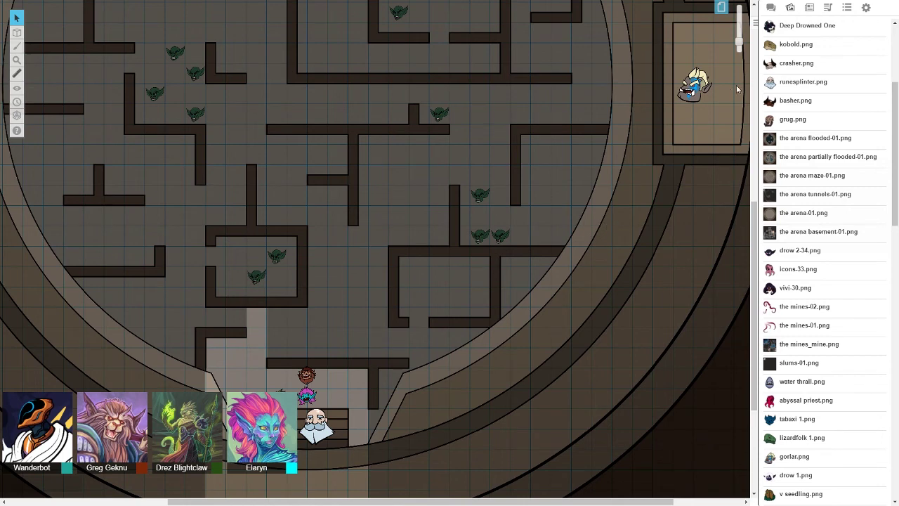
left_click_drag(756, 225, 753, 246)
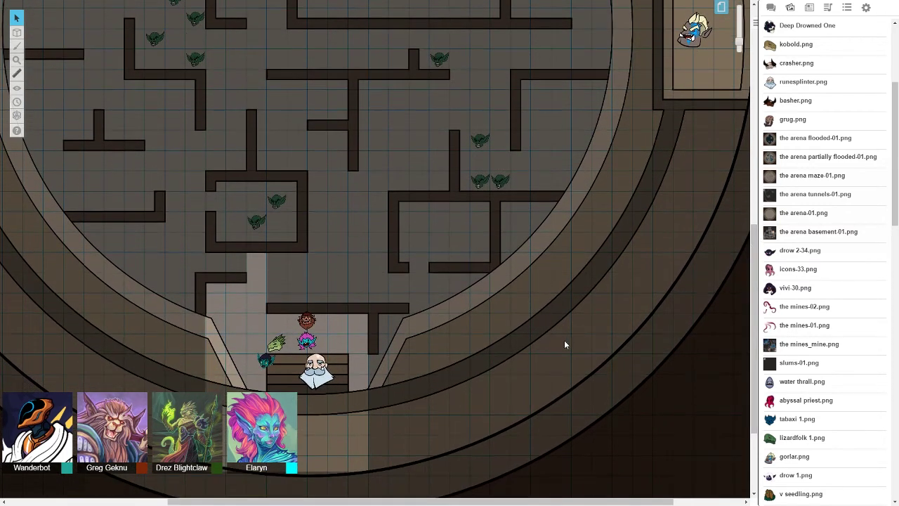
left_click_drag(265, 362, 258, 365)
left_click(454, 372)
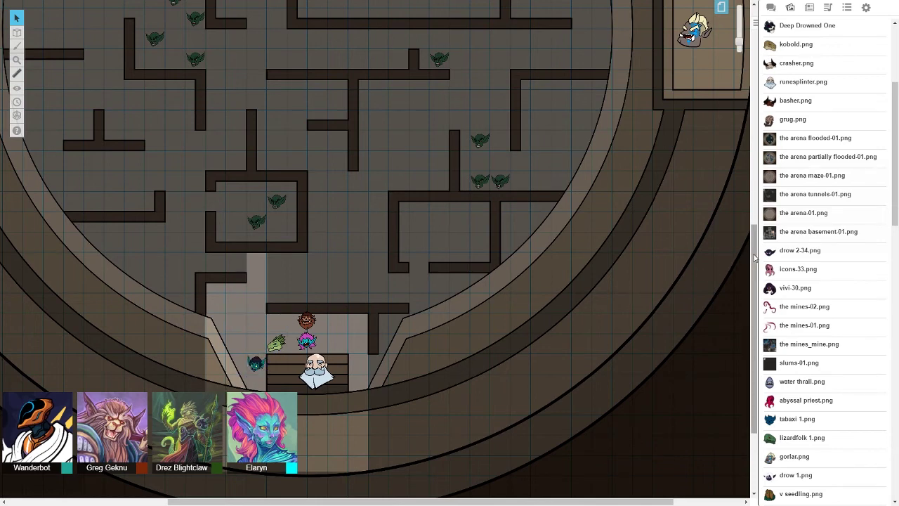
left_click_drag(754, 256, 753, 211)
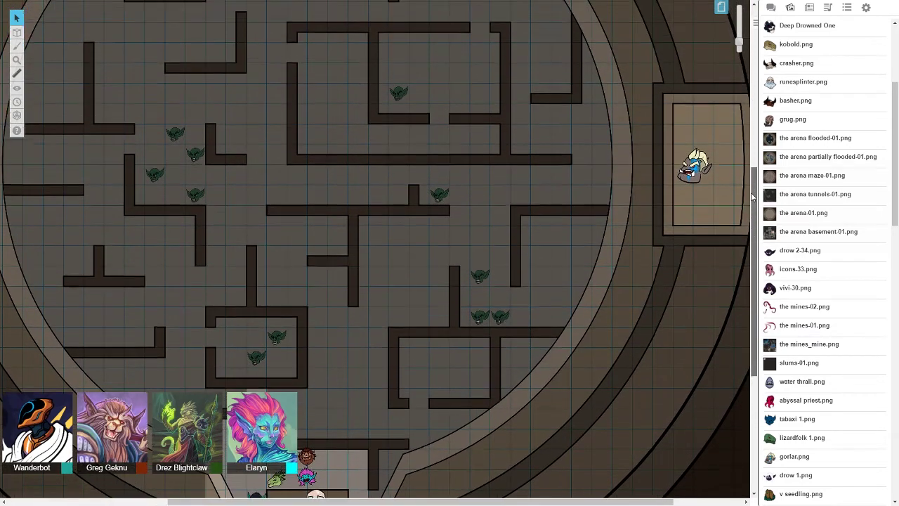
mouse_move(753, 210)
left_mouse_down()
mouse_move(751, 153)
mouse_move(752, 222)
left_mouse_up()
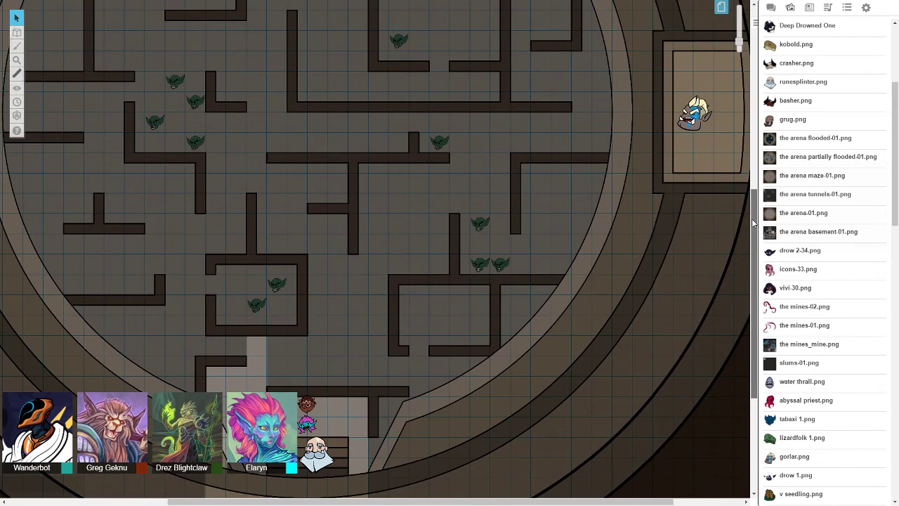
left_click_drag(753, 222, 752, 231)
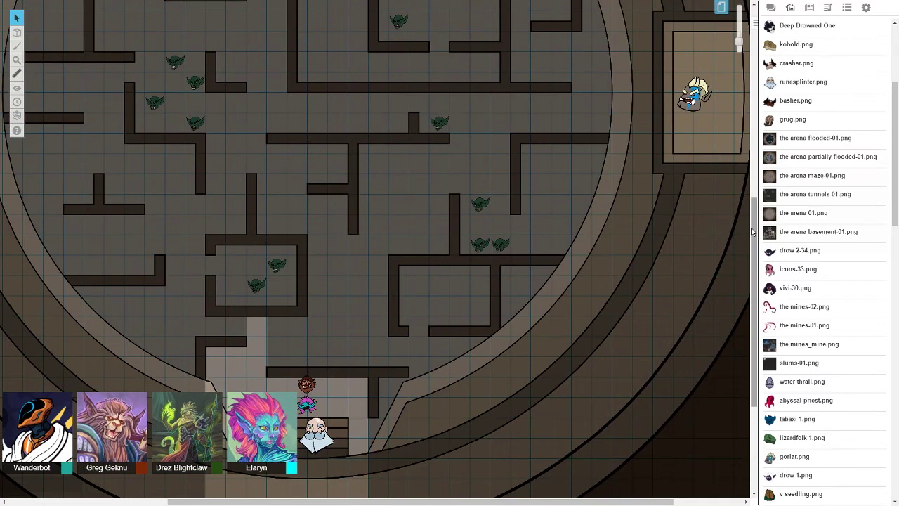
- Bring the chat log back into view and scroll through it
left_click(770, 7)
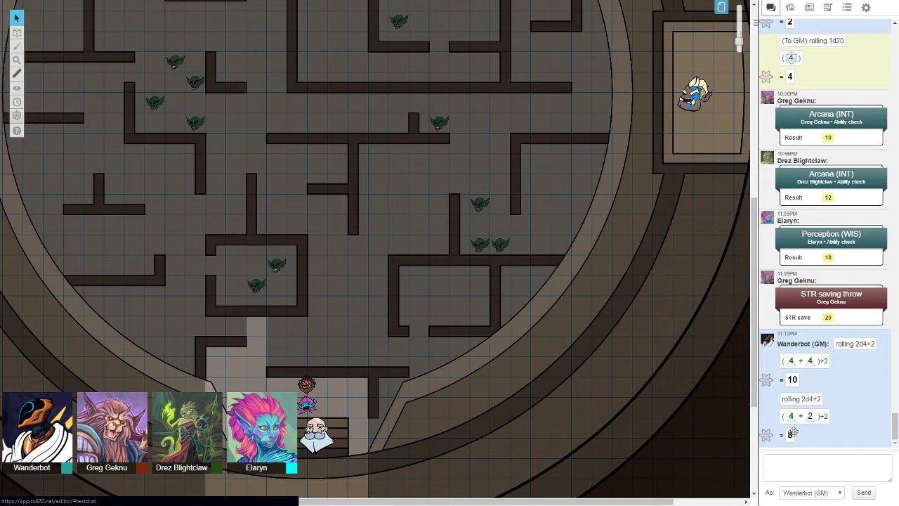
left_click(810, 460)
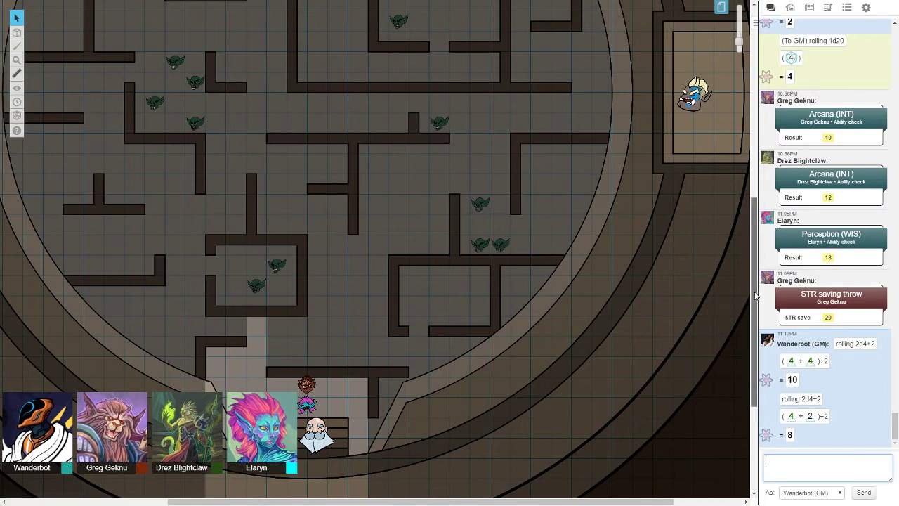
left_click_drag(754, 299, 754, 307)
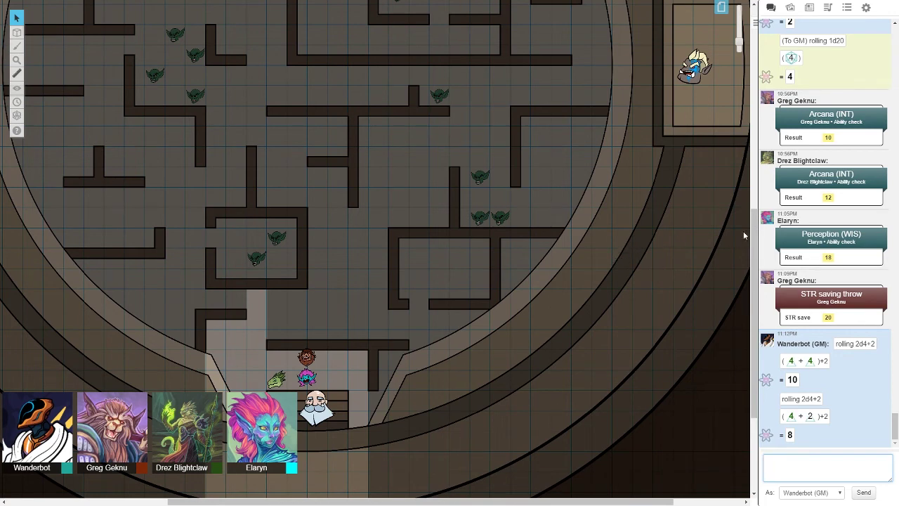
left_click_drag(755, 239, 762, 189)
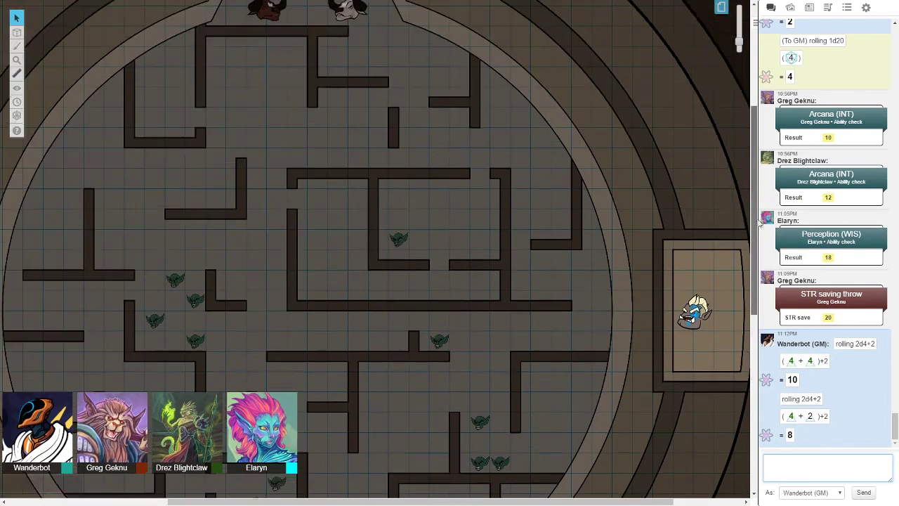
mouse_move(753, 232)
left_mouse_down()
mouse_move(754, 122)
mouse_move(754, 323)
mouse_move(754, 315)
mouse_move(743, 320)
left_mouse_up()
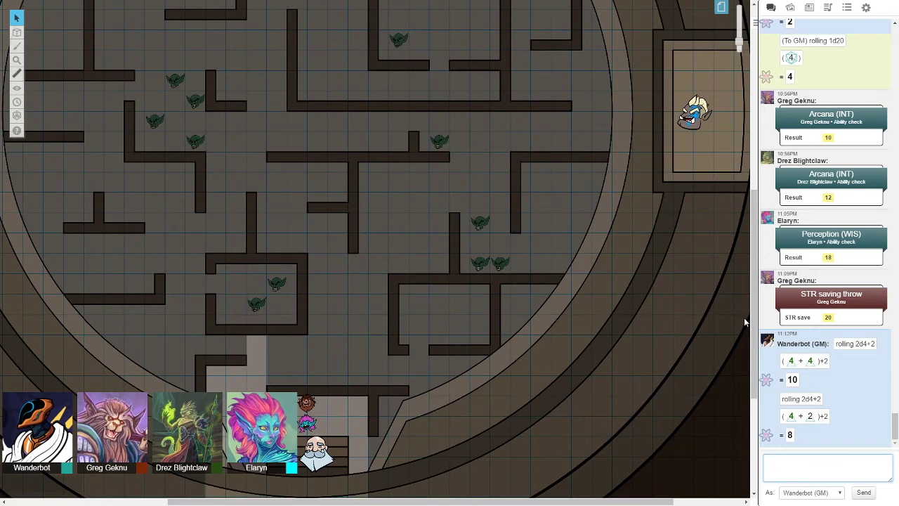
left_click_drag(754, 323, 757, 346)
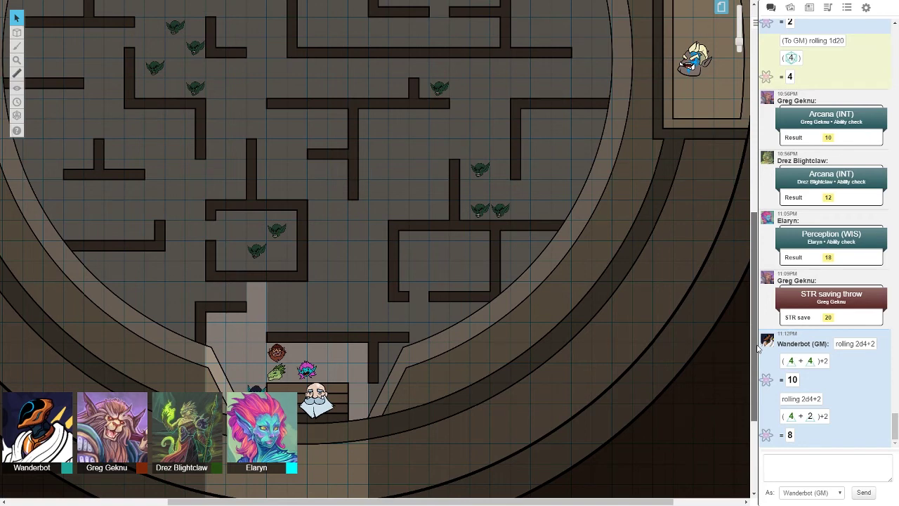
left_click_drag(757, 347, 757, 353)
left_click(803, 466)
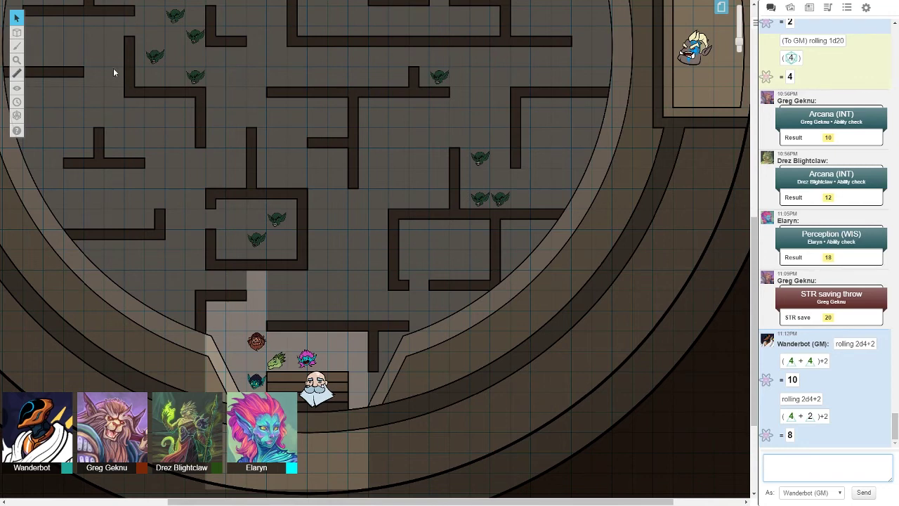
- Select and delete several goblin tokens in the northern maze's upper corridors
left_click_drag(450, 121, 534, 219)
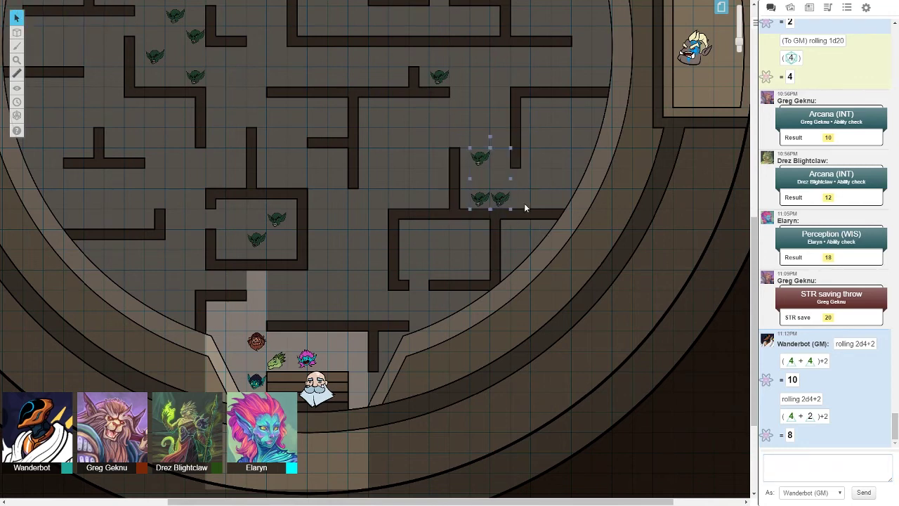
scroll(524, 203, "up", 1)
key("Delete")
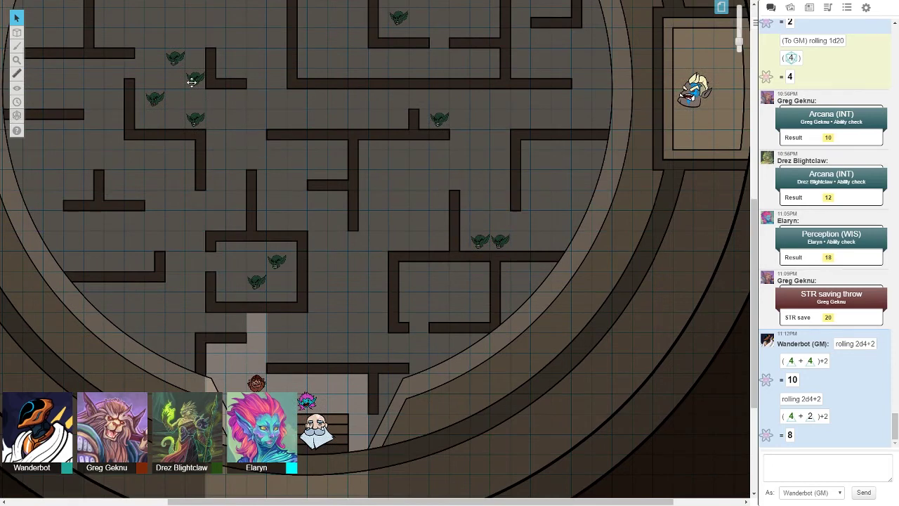
left_click_drag(189, 77, 251, 113)
key("Delete")
left_click(197, 116)
key("Delete")
scroll(276, 142, "up", 3)
scroll(444, 210, "up", 1)
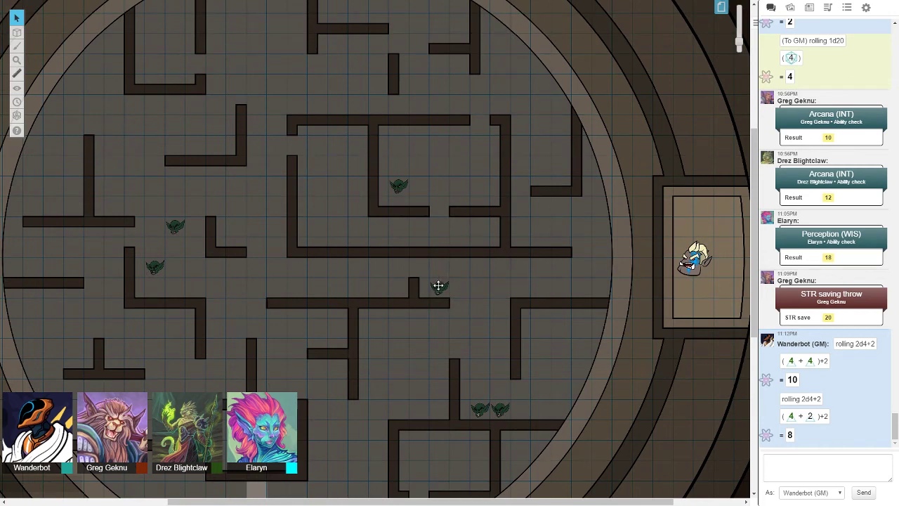
left_click_drag(438, 284, 438, 150)
left_click(435, 211)
scroll(436, 211, "up", 2)
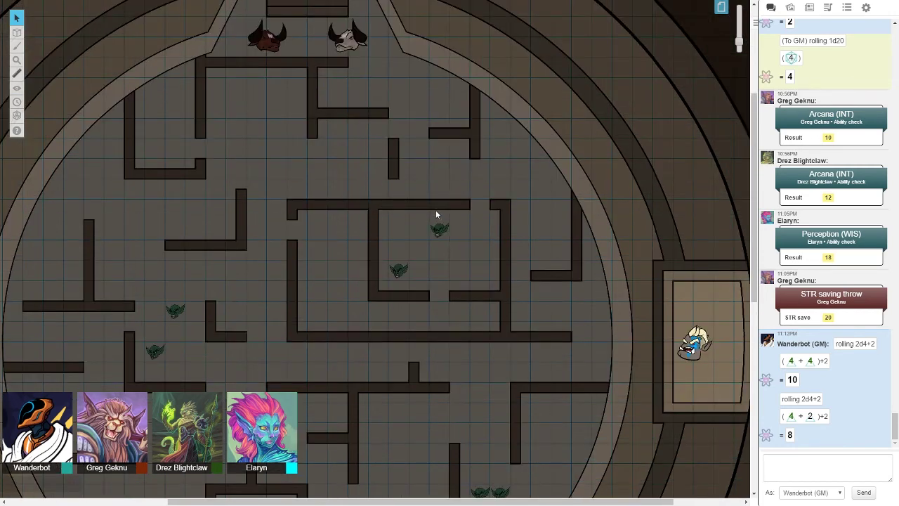
- Roll /gmroll 1d20 twice in chat, getting private results of 16 and 10
left_click(792, 466)
type("gmroll ")
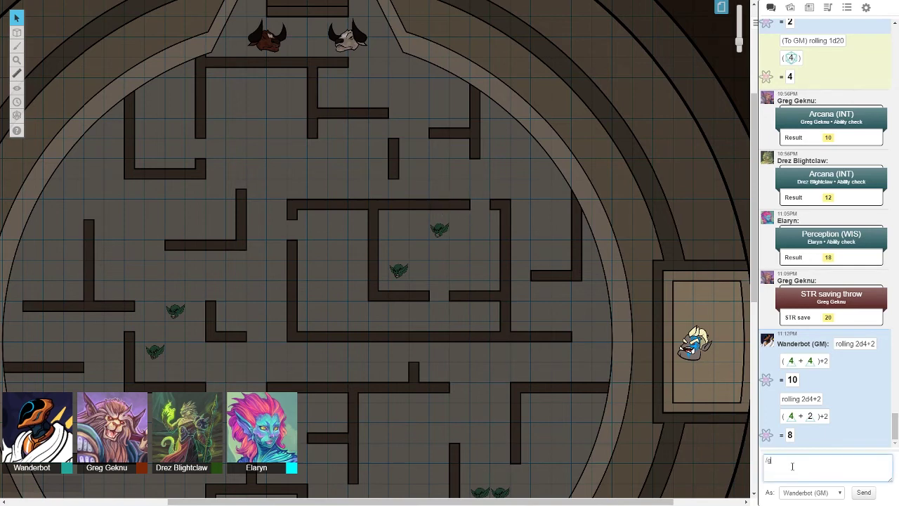
type("1d20")
key("Return")
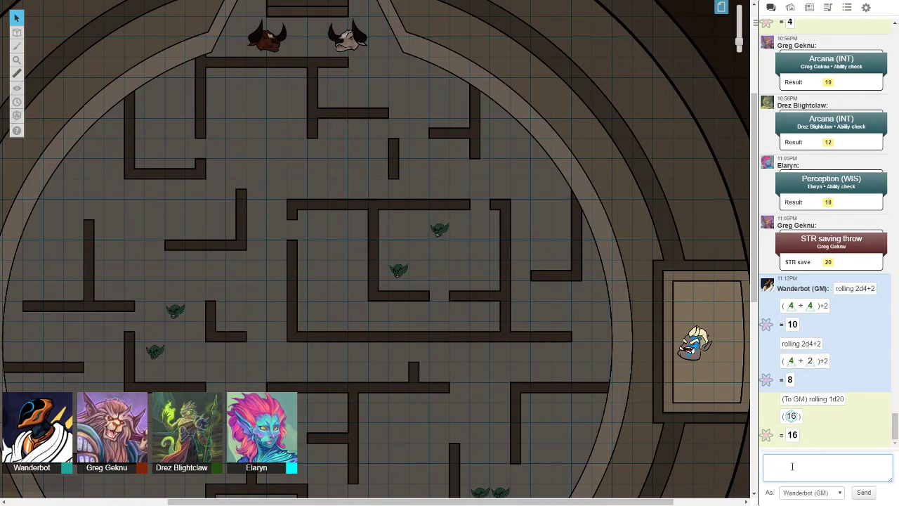
key("Up")
key("Return")
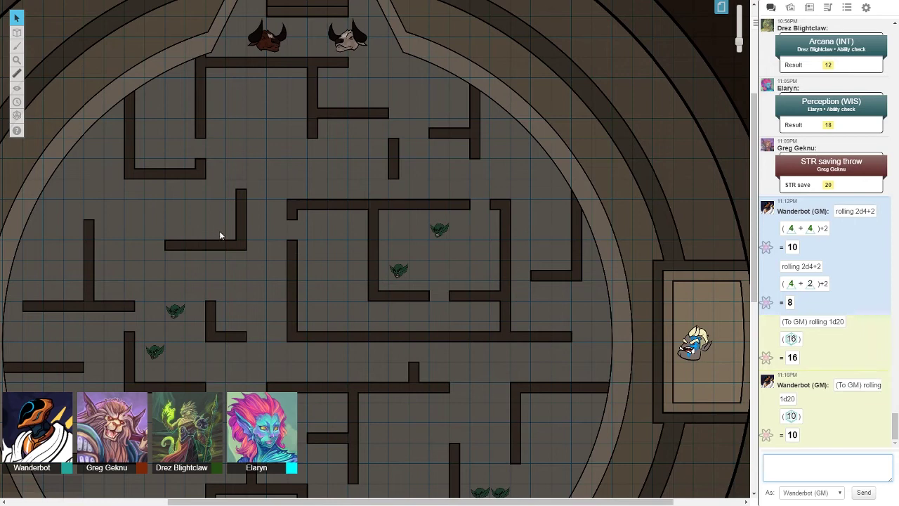
scroll(219, 230, "down", 5)
scroll(225, 224, "down", 5)
scroll(232, 215, "up", 3)
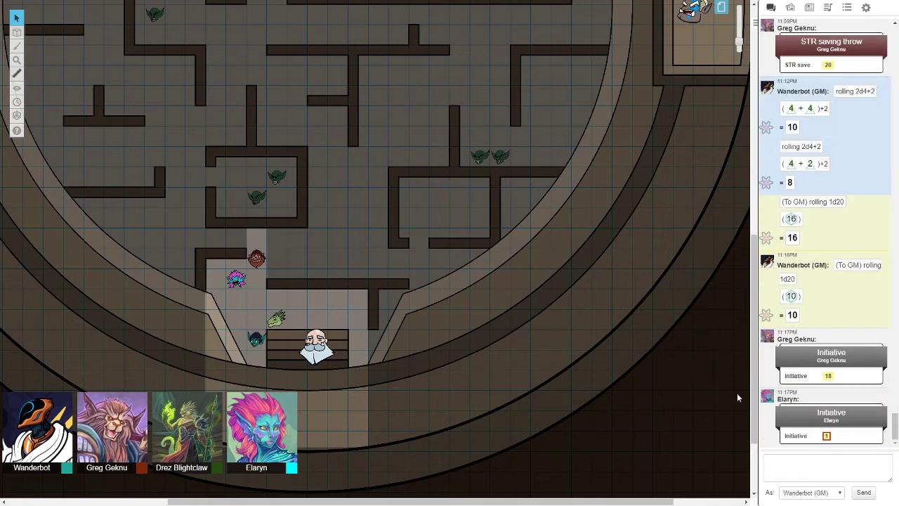
- Move the purple party token down one square
left_click(826, 462)
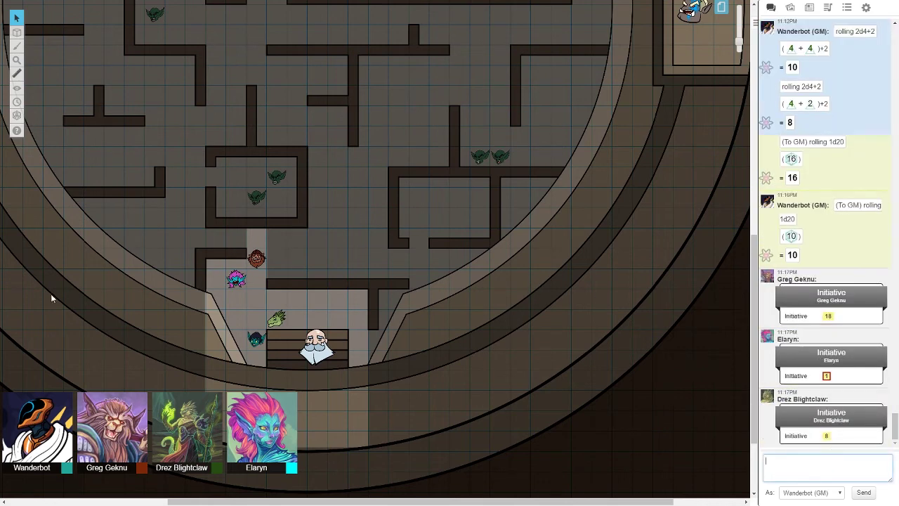
mouse_move(237, 280)
left_mouse_down()
mouse_move(237, 301)
mouse_move(271, 349)
left_mouse_up()
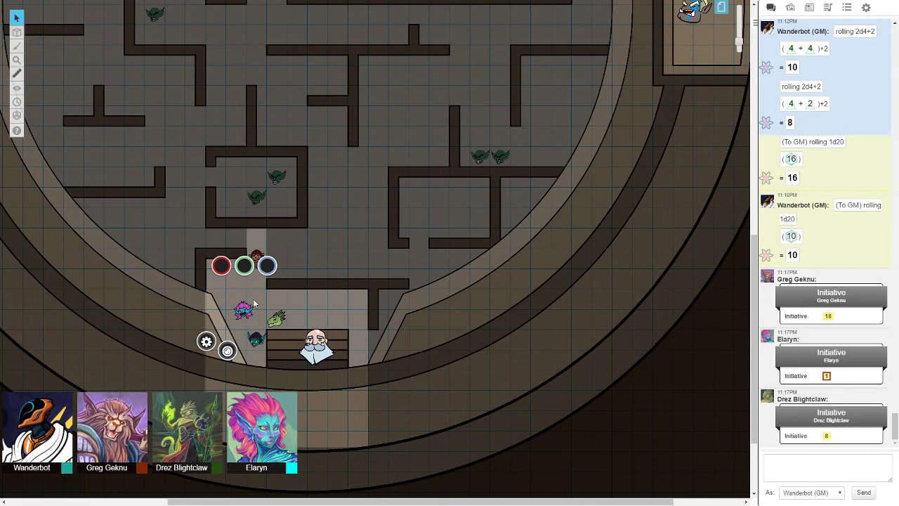
left_click_drag(243, 304, 236, 300)
left_click(314, 313)
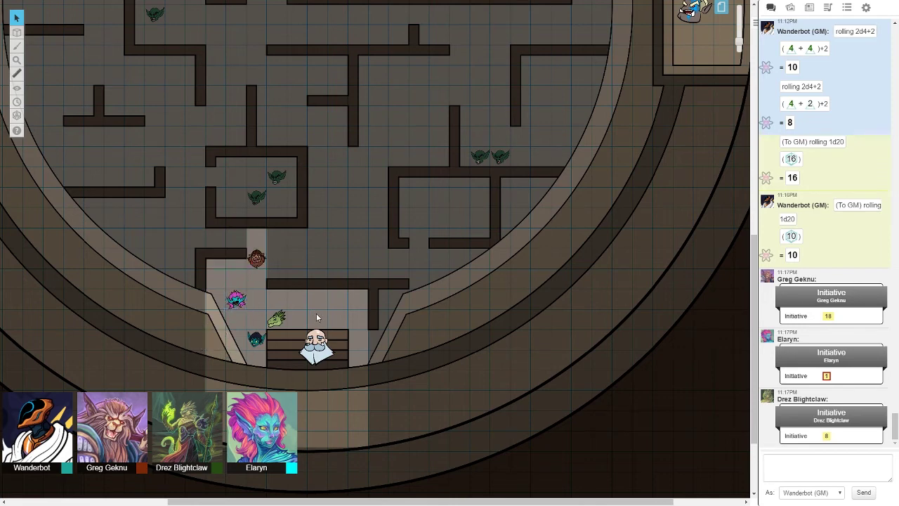
- Lift the fog from the corridor east of the brown token using Reveal Areas
left_click(17, 88)
left_click(35, 86)
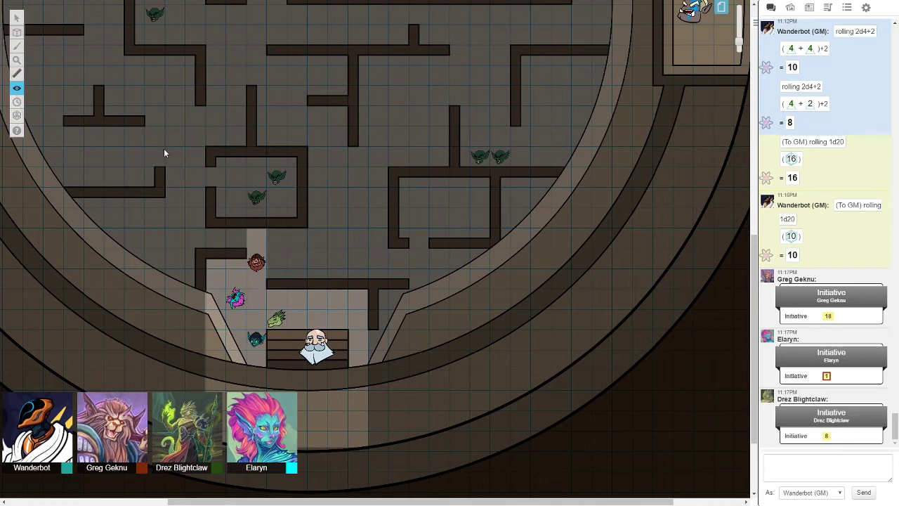
scroll(164, 149, "up", 3)
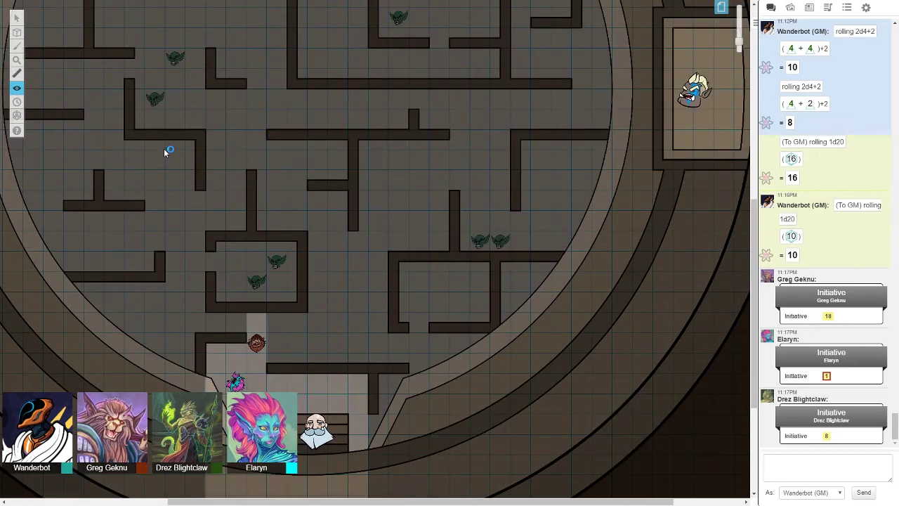
scroll(166, 152, "down", 3)
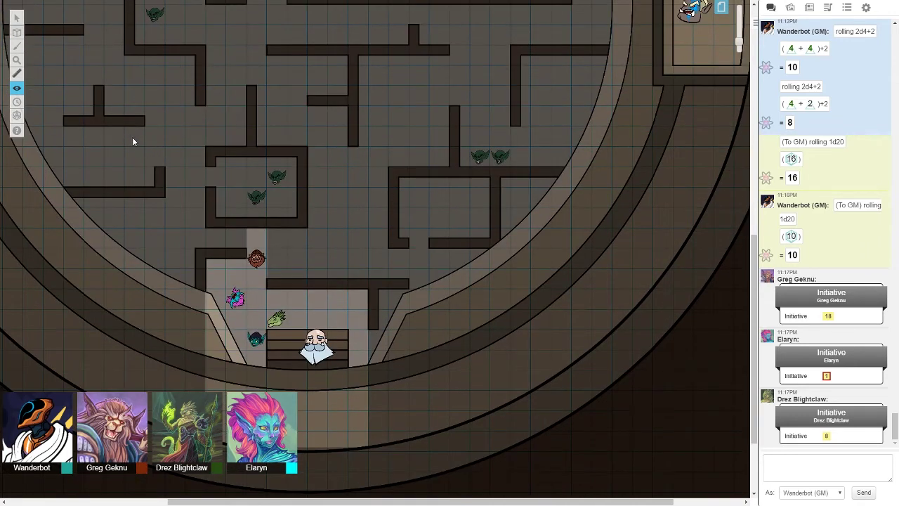
scroll(165, 149, "up", 2)
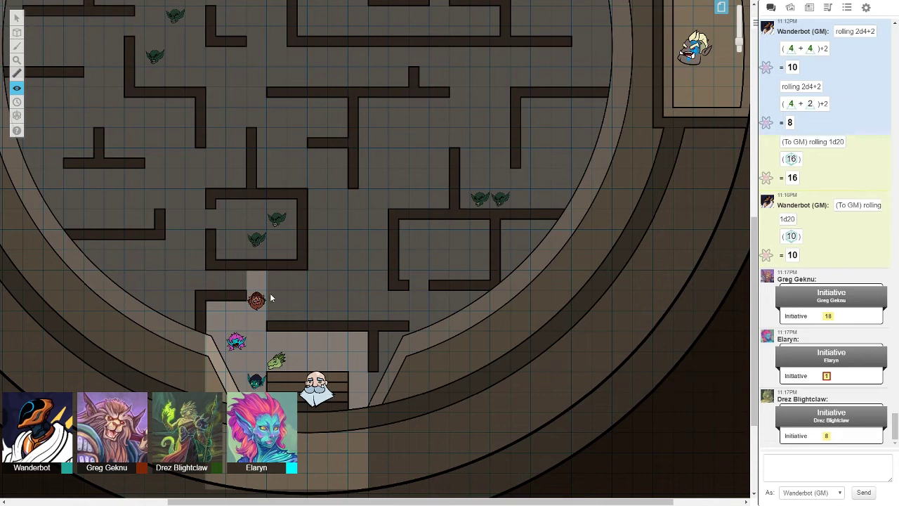
left_click_drag(249, 273, 388, 318)
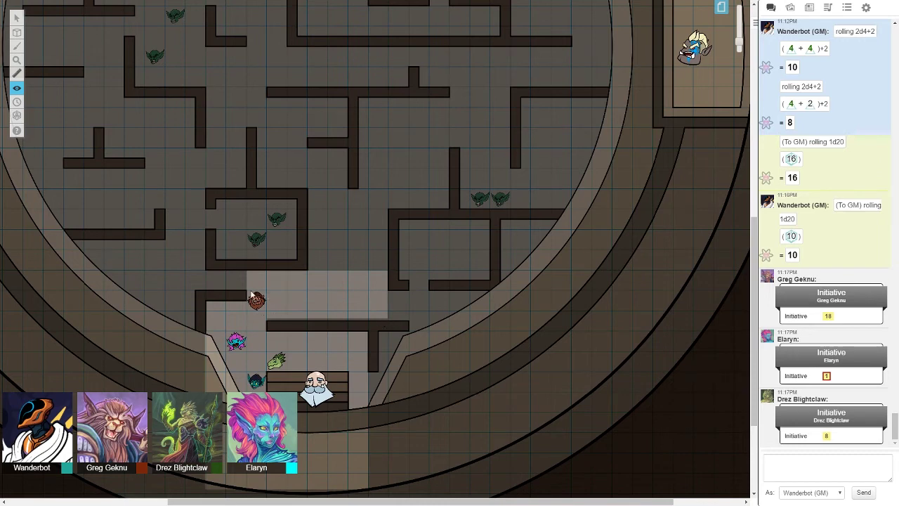
- Reveal the east, west, northern and south-east corridors around the party
left_click_drag(251, 291, 489, 319)
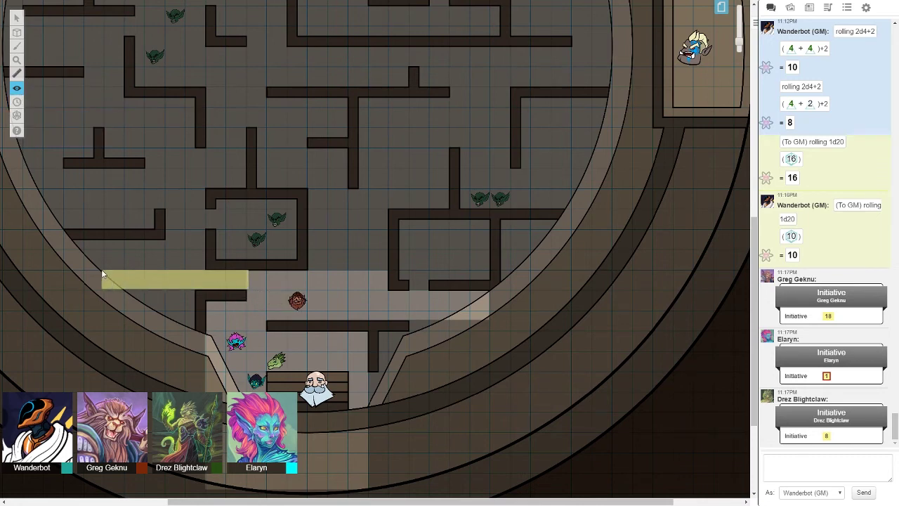
left_click_drag(248, 288, 102, 269)
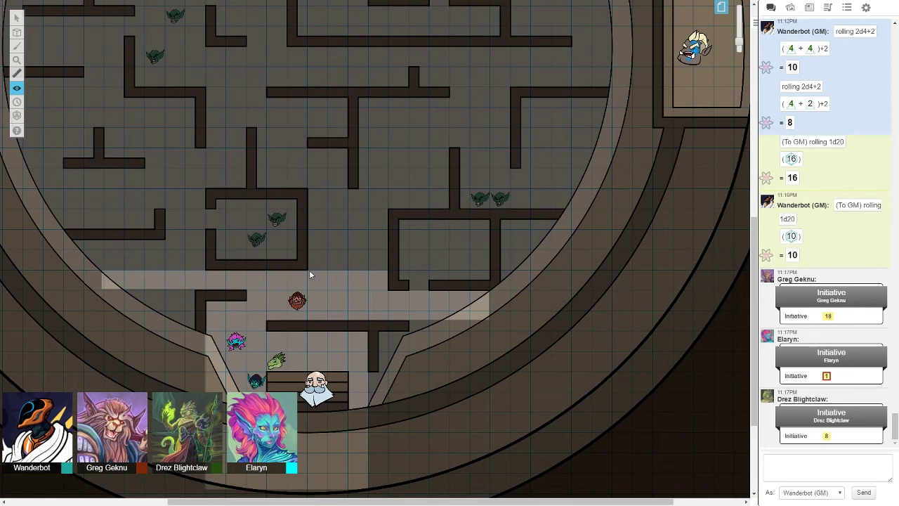
left_click_drag(309, 271, 389, 188)
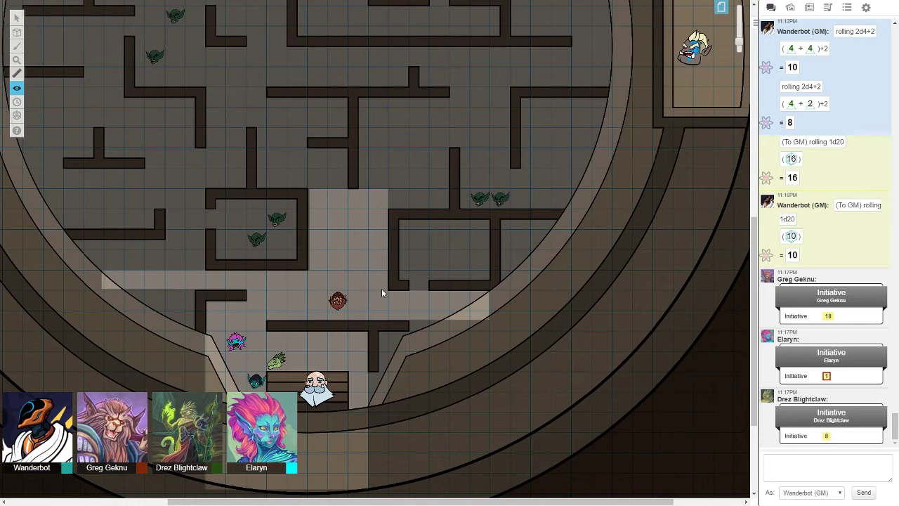
scroll(382, 288, "up", 1)
scroll(381, 288, "up", 1)
scroll(382, 288, "up", 1)
scroll(382, 288, "up", 1)
scroll(383, 297, "down", 2)
left_click_drag(359, 205, 385, 101)
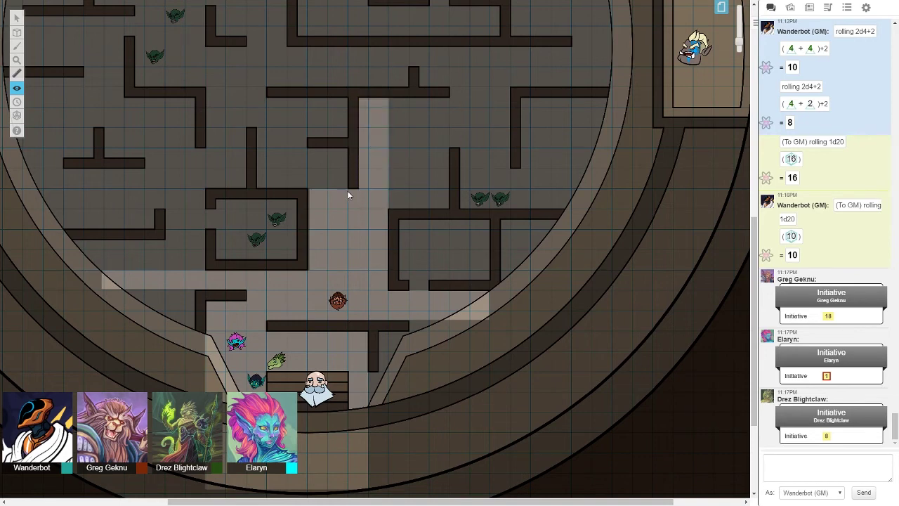
left_click_drag(347, 190, 308, 147)
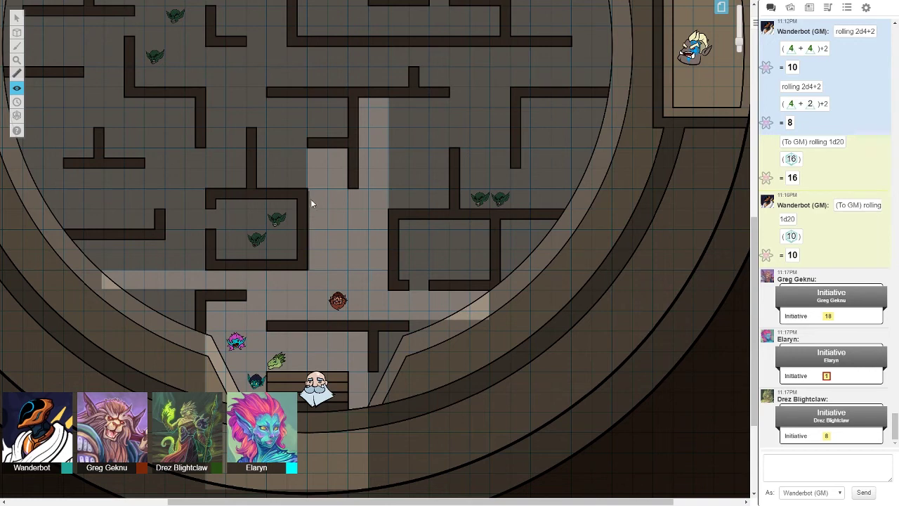
left_click_drag(308, 198, 381, 139)
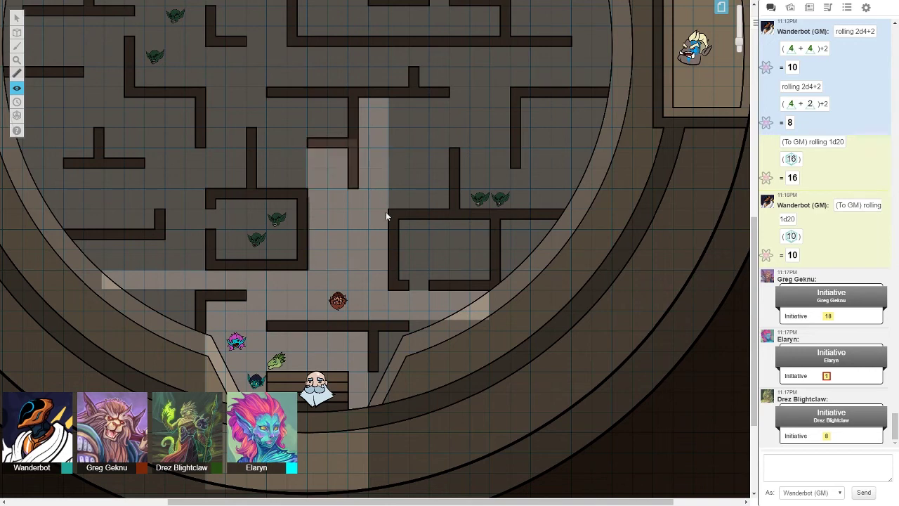
left_click_drag(251, 314, 429, 418)
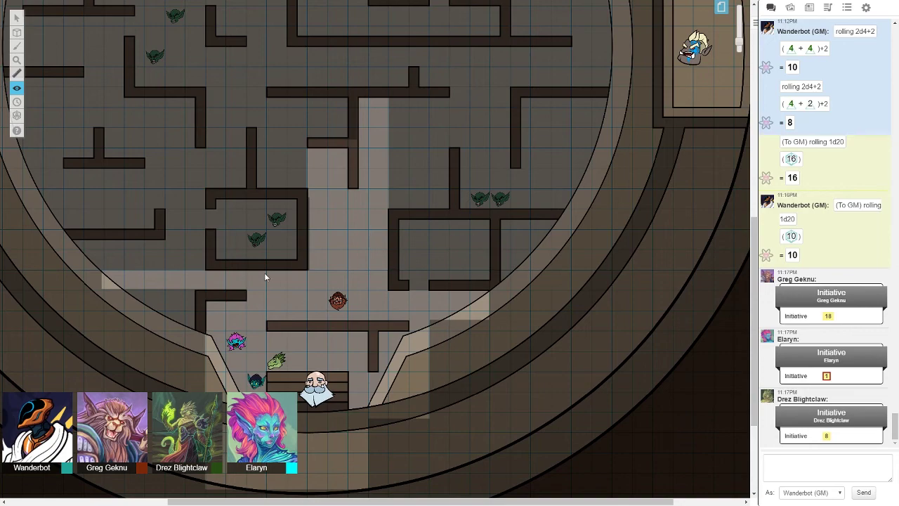
scroll(213, 149, "down", 3)
scroll(189, 141, "up", 5)
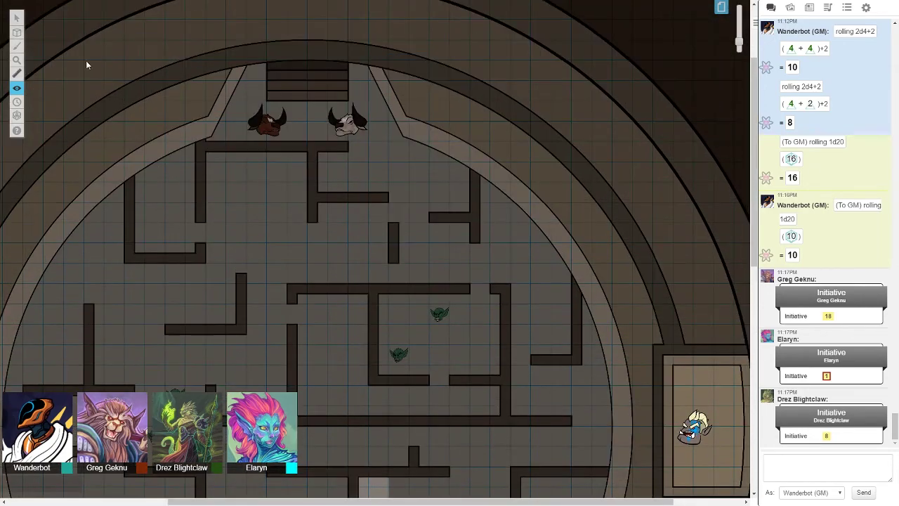
- Move the white and brown minotaur tokens from the top stairway into the maze
left_click(18, 17)
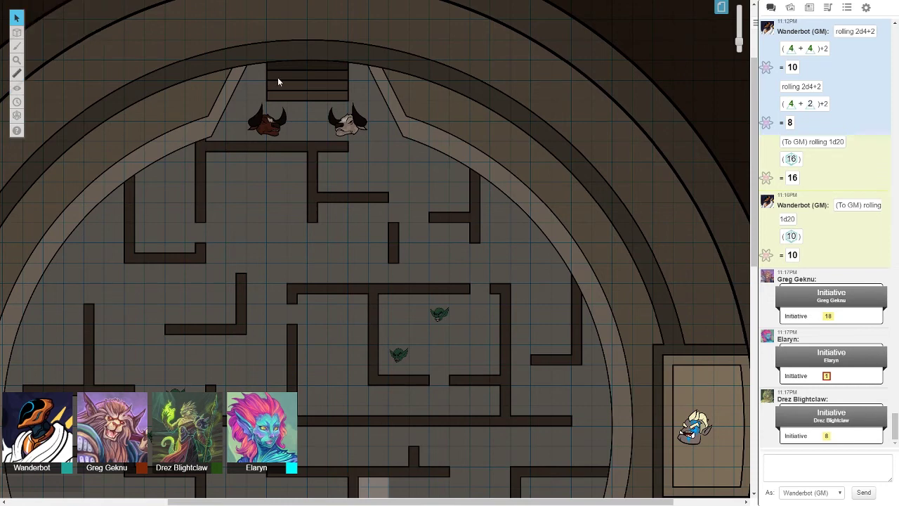
mouse_move(353, 134)
left_mouse_down()
mouse_move(377, 169)
mouse_move(411, 181)
left_mouse_up()
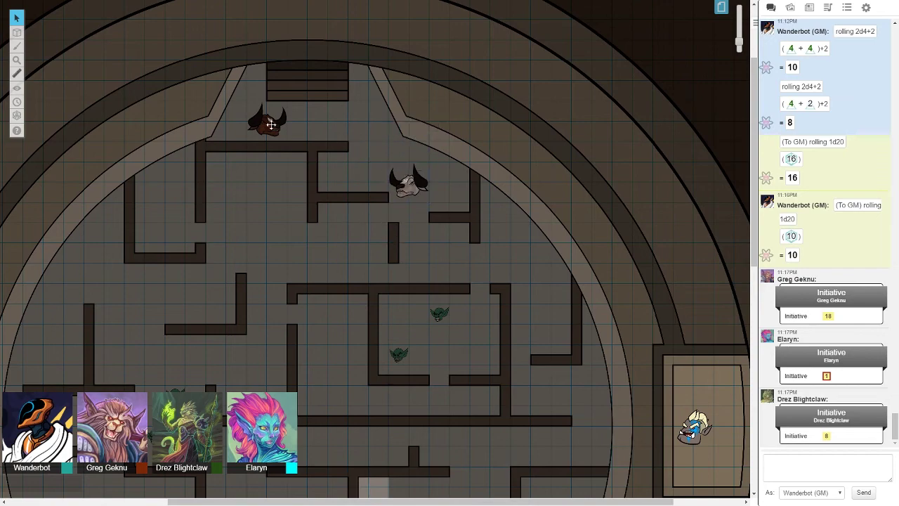
left_click_drag(272, 125, 373, 162)
scroll(457, 173, "down", 5)
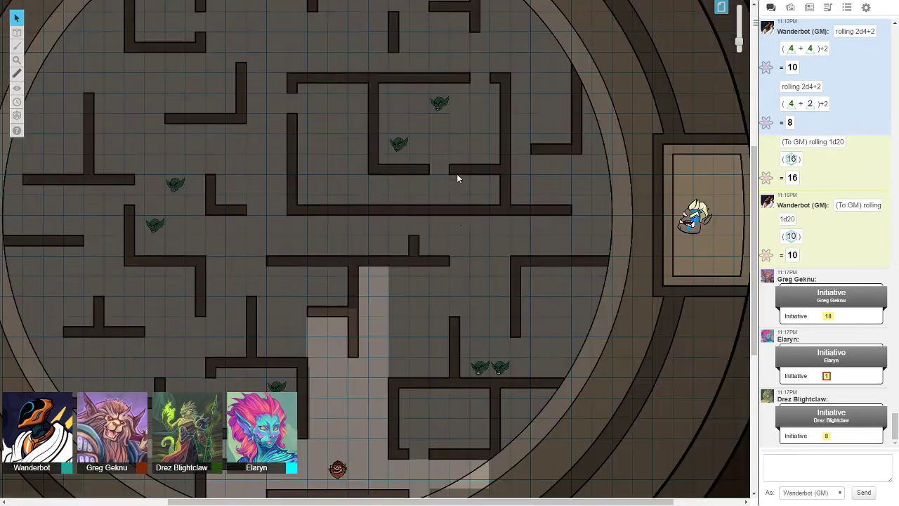
scroll(457, 174, "down", 5)
- With Reveal Areas, uncover more strips of the corridor running north
left_click(17, 88)
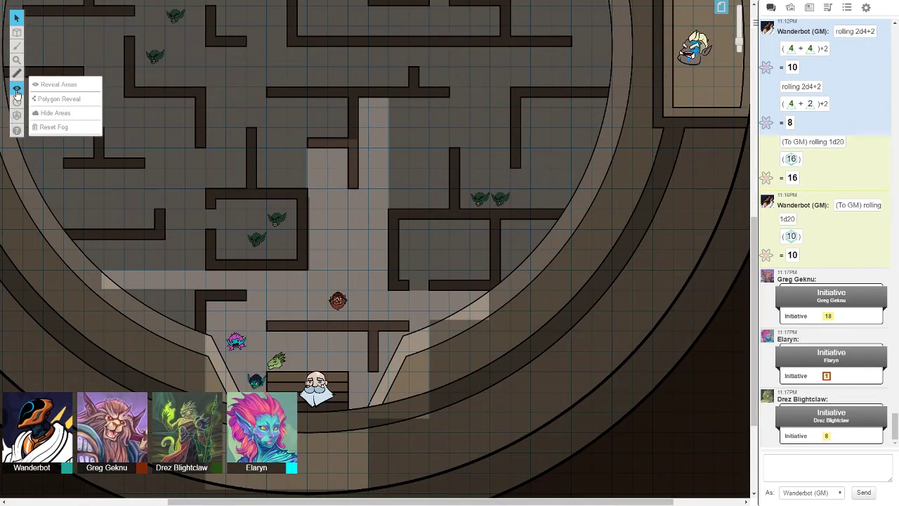
left_click(66, 109)
left_click_drag(369, 299, 396, 99)
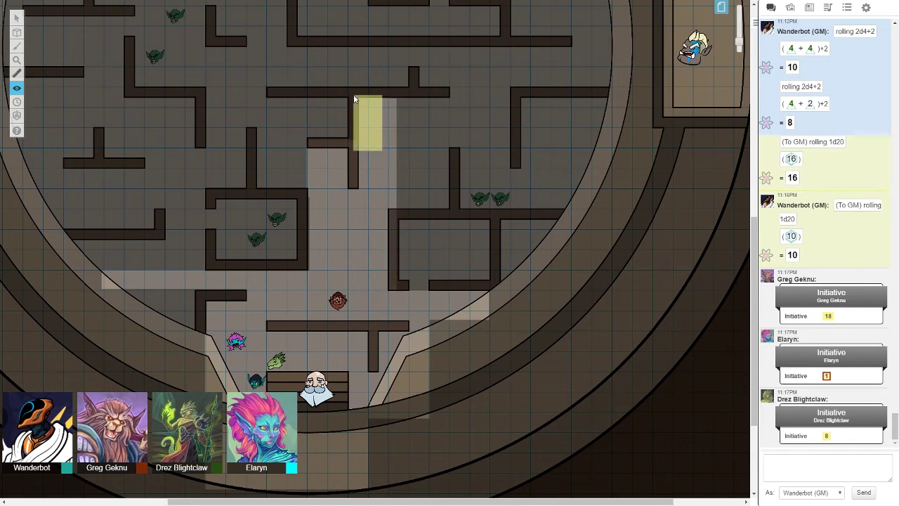
left_click_drag(382, 148, 354, 93)
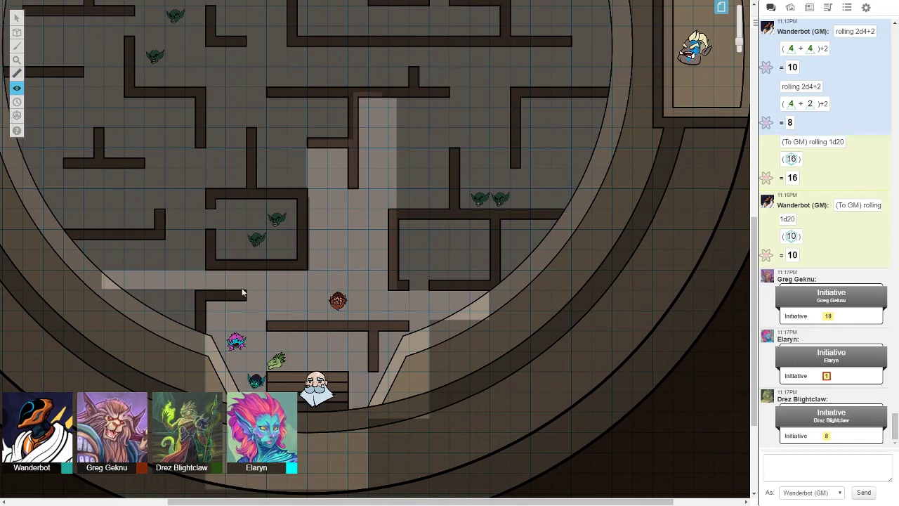
- Extend the revealed corridor west of the party to the arena's left edge
left_click_drag(255, 292, 202, 344)
left_click_drag(320, 275, 303, 190)
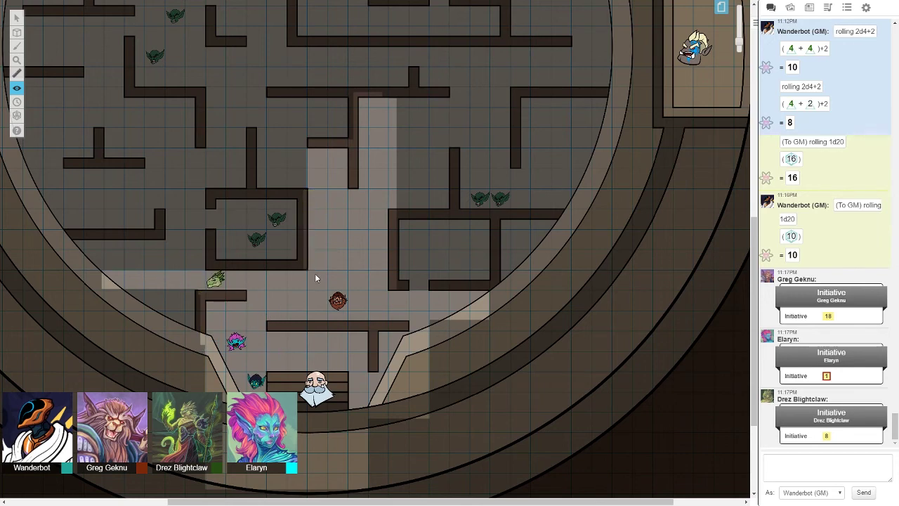
left_click_drag(314, 273, 208, 267)
left_click_drag(295, 273, 97, 270)
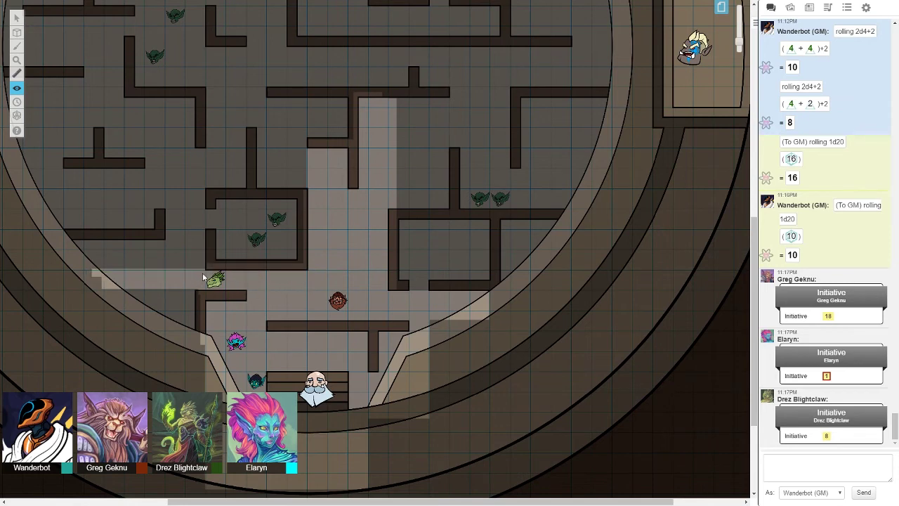
left_click_drag(204, 270, 61, 237)
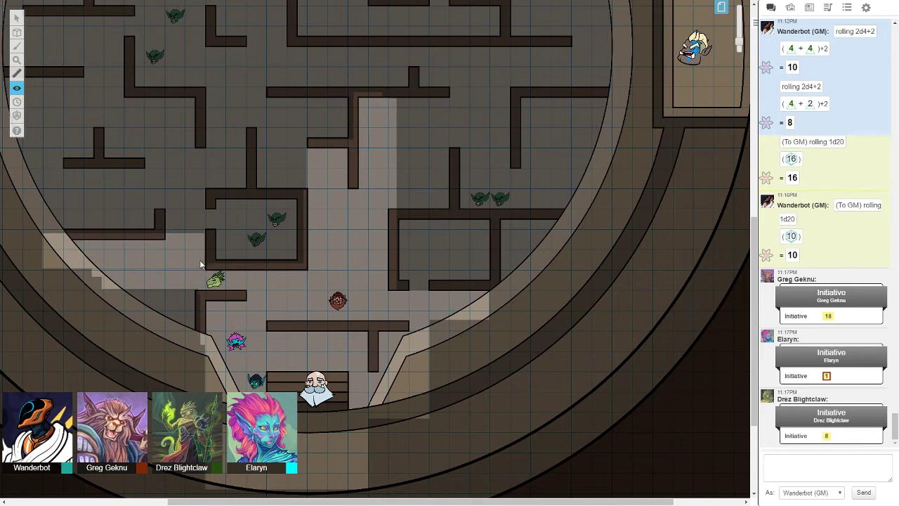
- Roll a GM-only d20 (9) and a public d20 (8), then set the wizard beside the goblin
left_click(16, 17)
left_click(808, 475)
type("/gr 1d20")
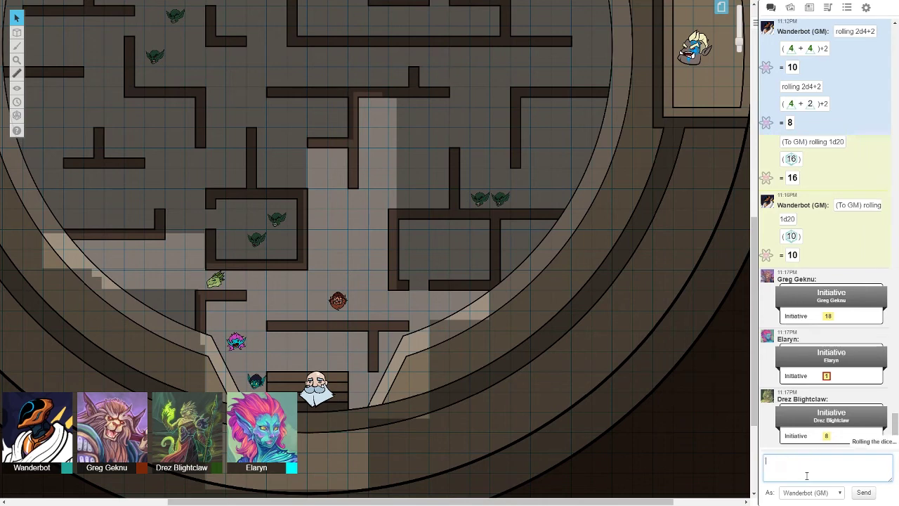
key("Return")
scroll(498, 366, "down", 1)
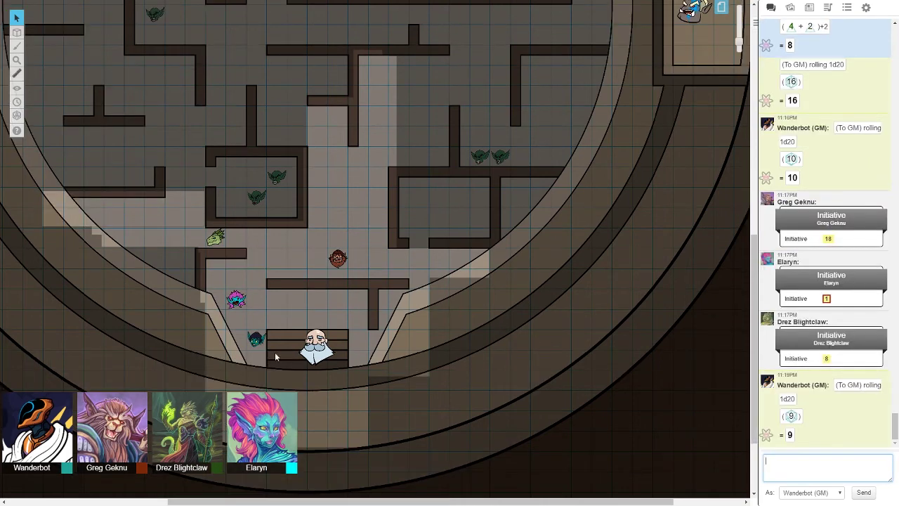
left_click_drag(257, 341, 255, 237)
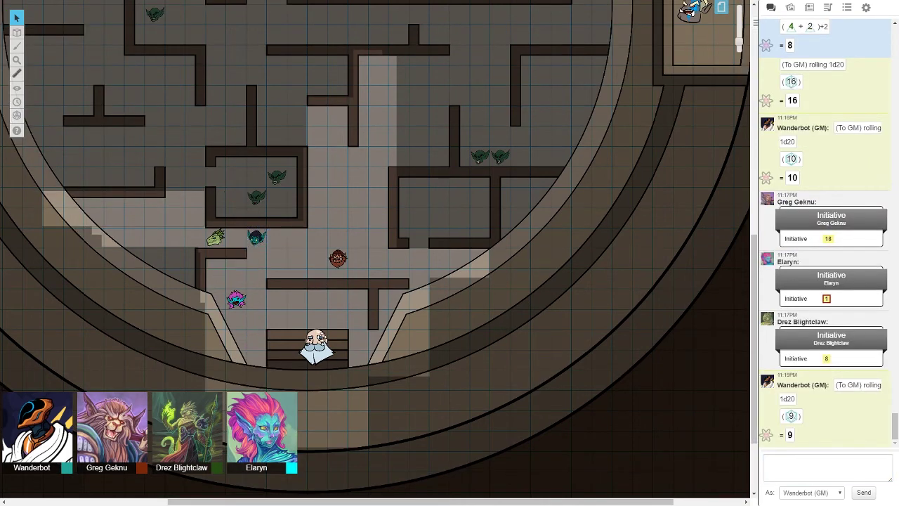
left_click(811, 476)
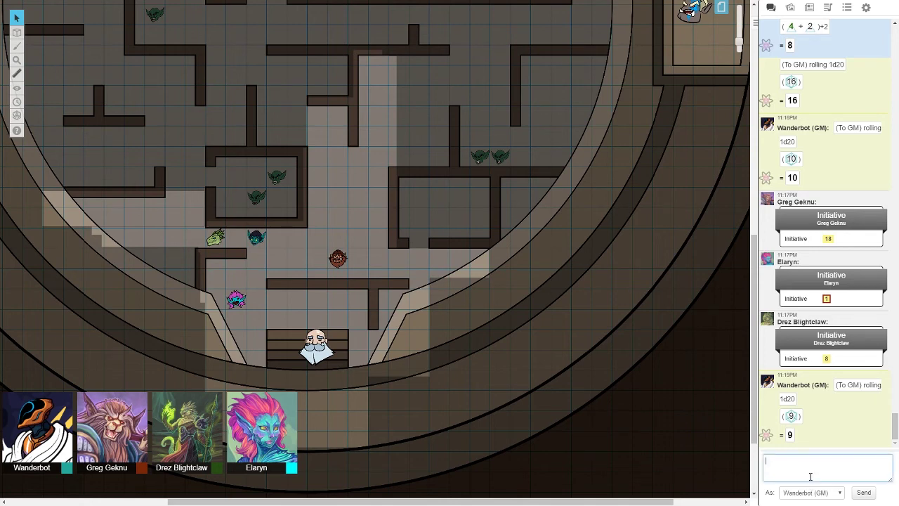
type("/r 1d20")
key("Return")
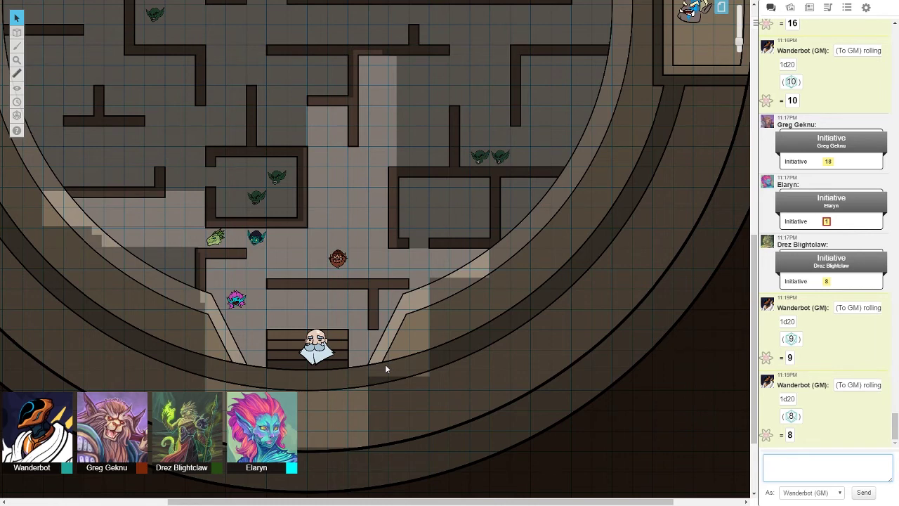
left_click_drag(320, 346, 307, 250)
left_click(344, 303)
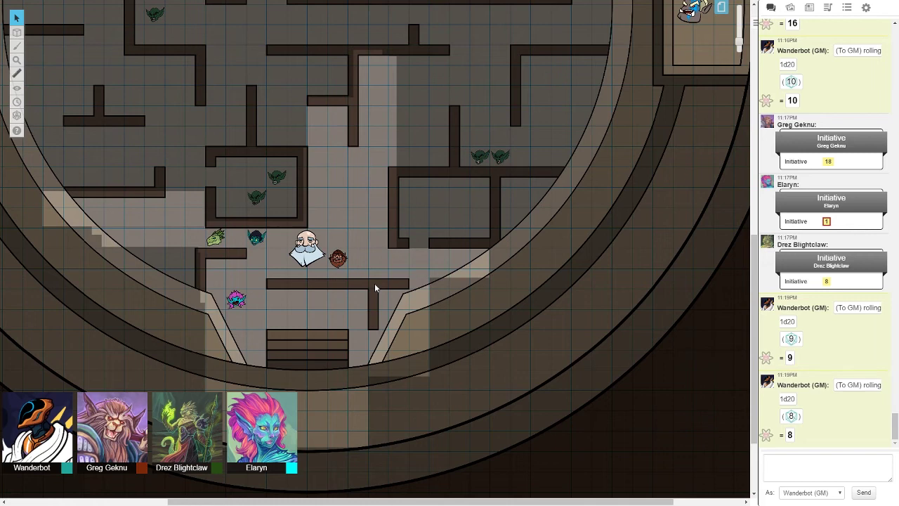
scroll(303, 342, "down", 3)
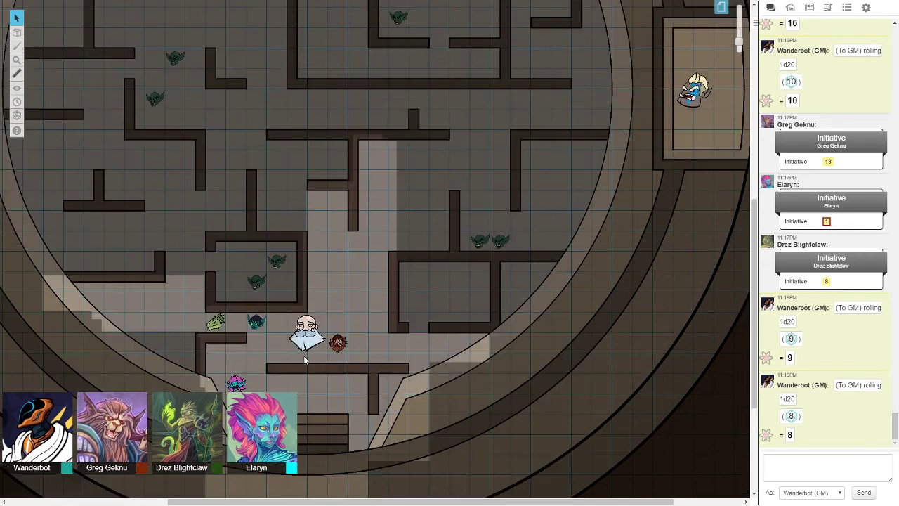
scroll(303, 342, "up", 3)
- Reveal four fog rectangles around the party and west of the goblin room
left_click(17, 88)
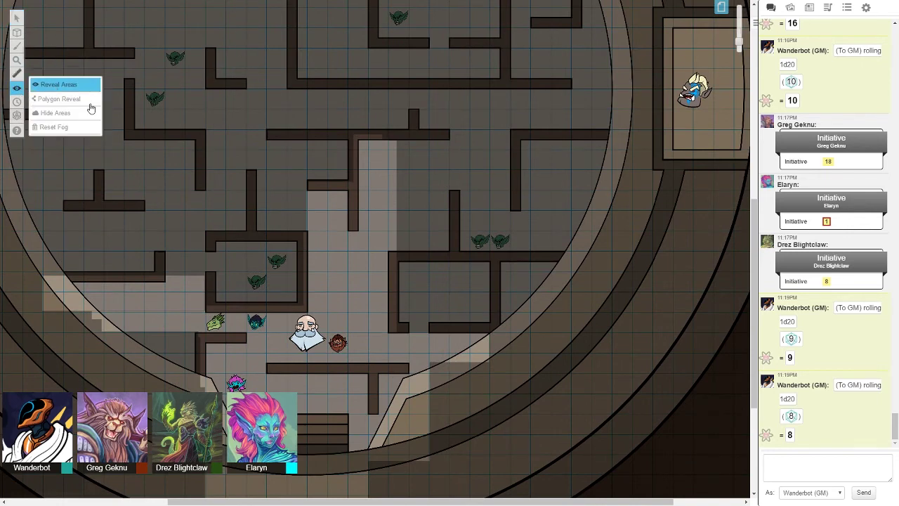
left_click(60, 83)
left_click_drag(372, 351, 490, 327)
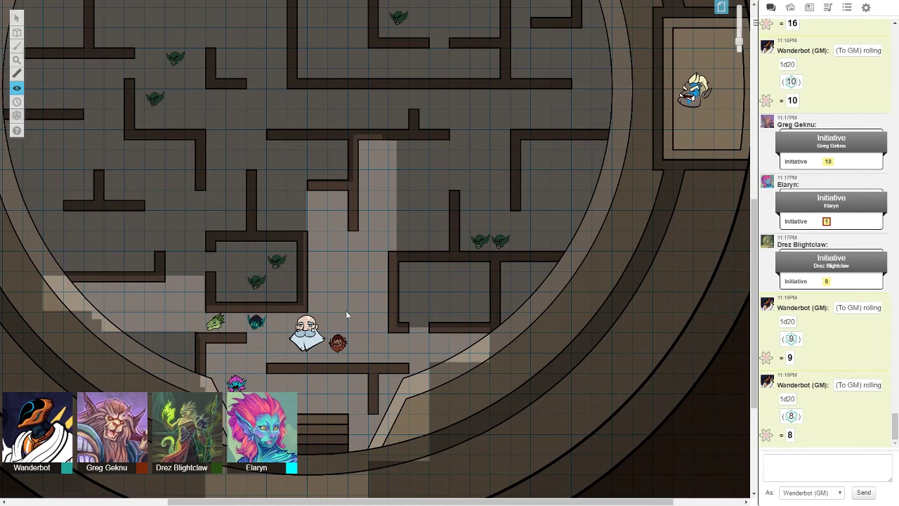
left_click_drag(214, 330, 107, 385)
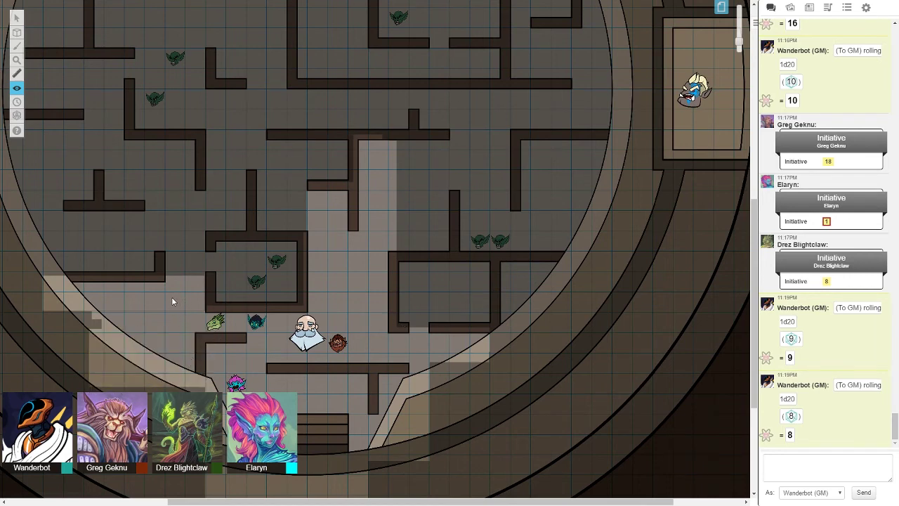
left_click_drag(174, 299, 160, 242)
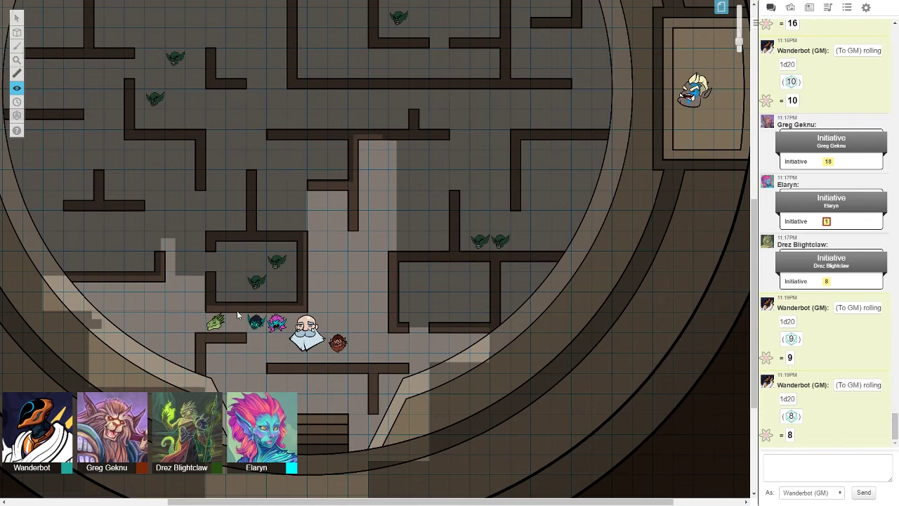
left_click_drag(91, 302, 230, 390)
scroll(205, 288, "down", 1)
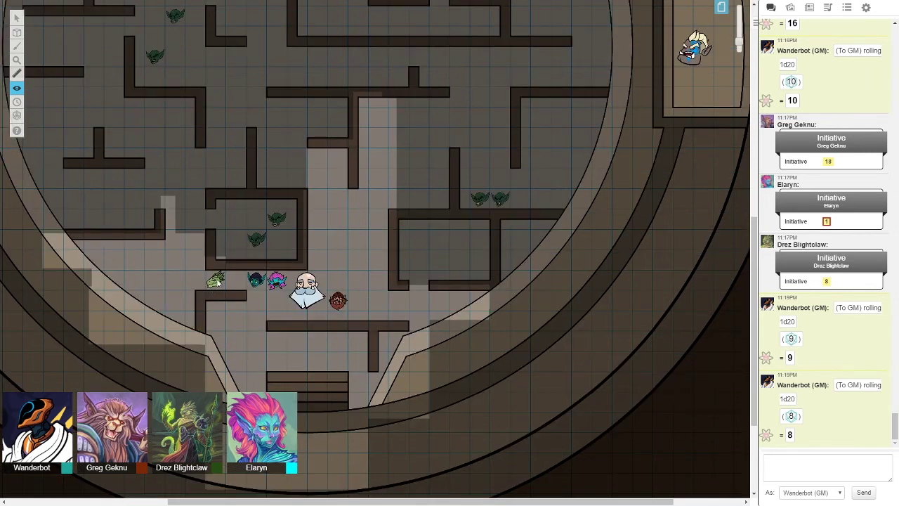
left_click(64, 114)
left_click(17, 17)
scroll(386, 238, "up", 2)
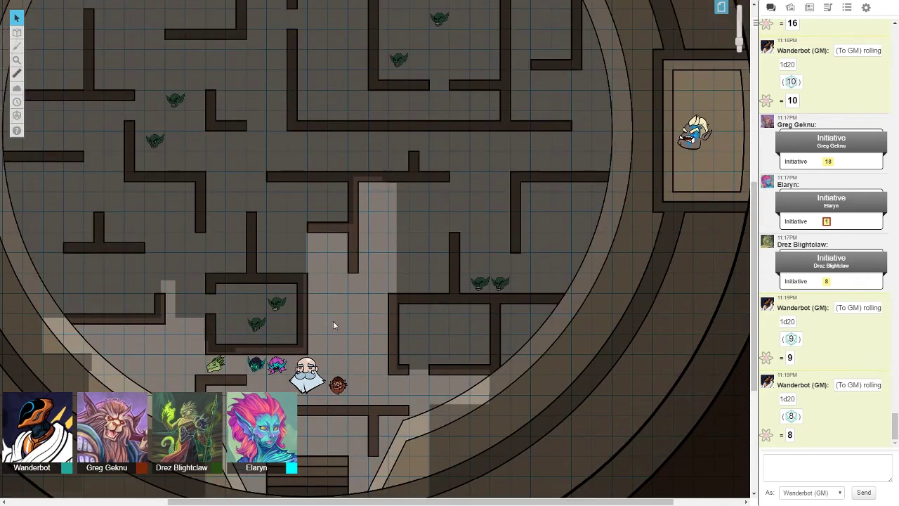
- Move a goblin to the room's west wall and advance the wizard north-east up the corridor
mouse_move(256, 324)
left_mouse_down()
mouse_move(235, 322)
mouse_move(242, 297)
mouse_move(235, 301)
left_mouse_up()
left_click(275, 304)
key("Delete")
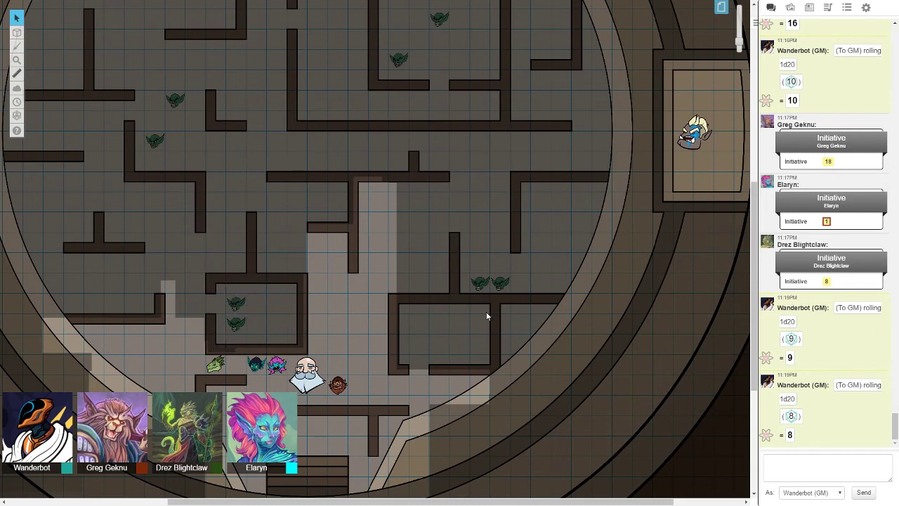
scroll(486, 311, "down", 2)
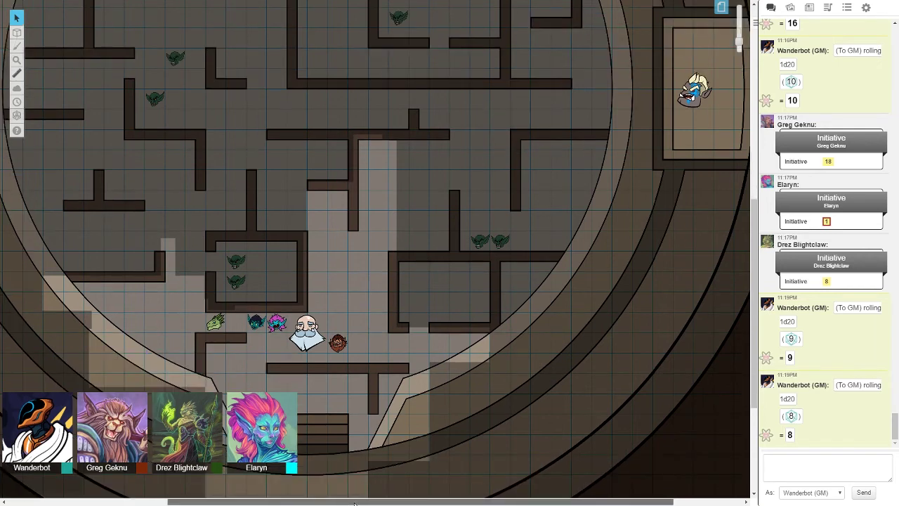
scroll(349, 491, "down", 2)
scroll(374, 362, "up", 2)
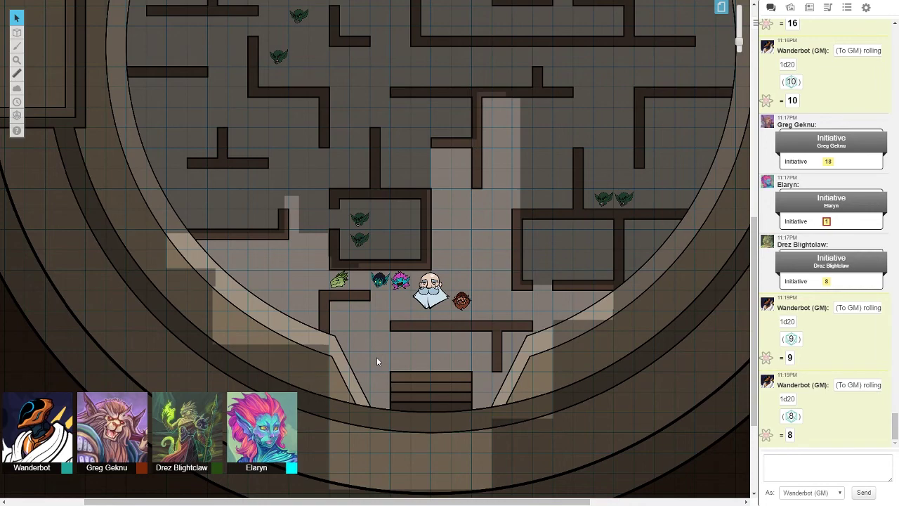
scroll(376, 357, "up", 3)
scroll(369, 360, "down", 2)
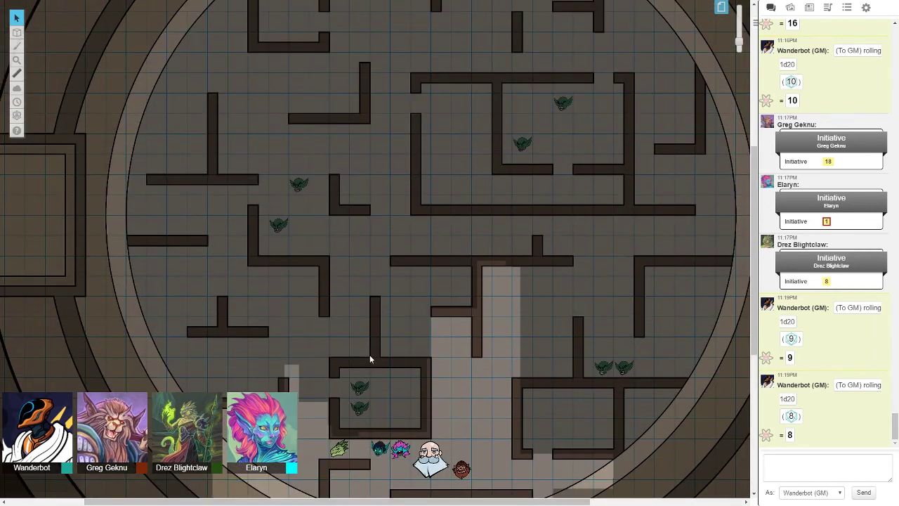
scroll(367, 363, "up", 2)
scroll(367, 363, "down", 3)
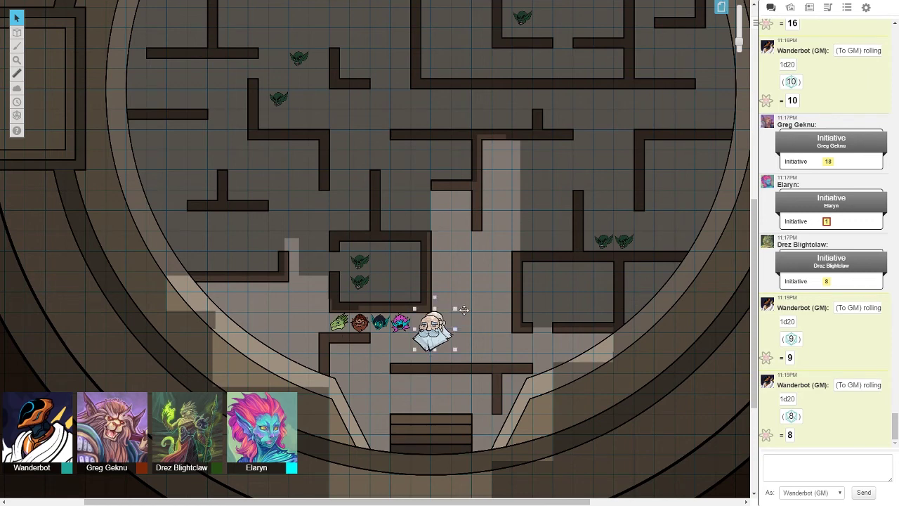
left_click_drag(430, 329, 492, 253)
left_click(482, 336)
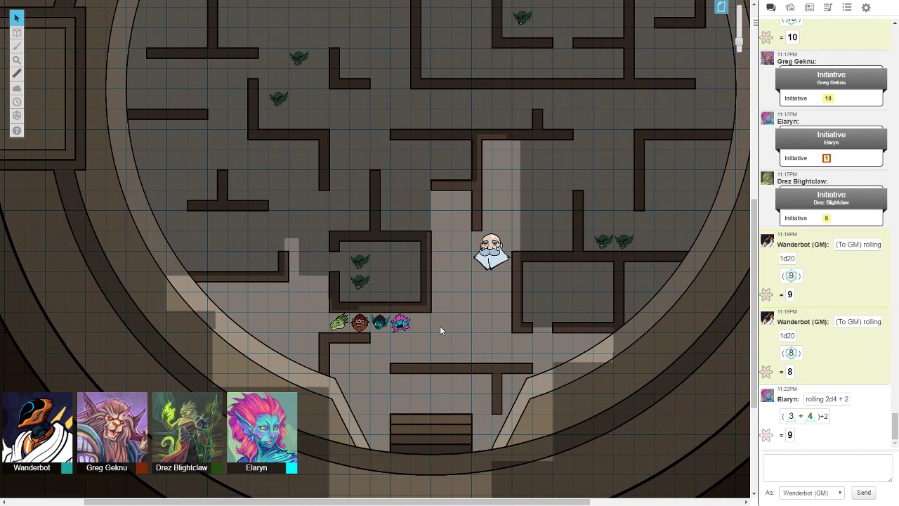
scroll(439, 326, "down", 1)
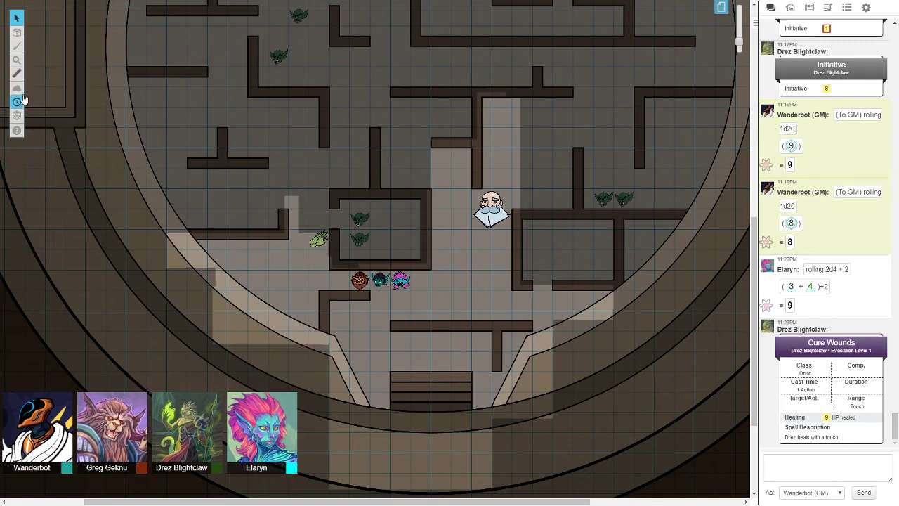
- Reveal the corridor west of the goblin room from fog
left_click(59, 84)
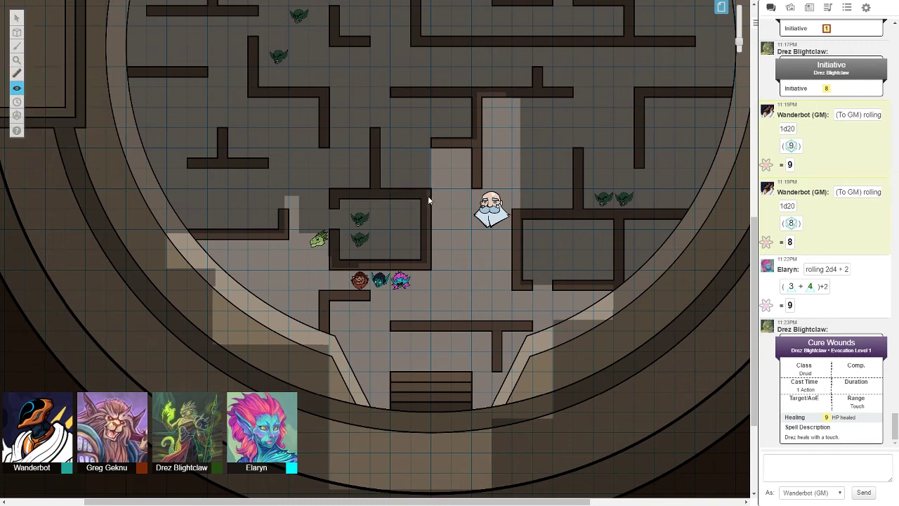
left_click_drag(428, 194, 284, 272)
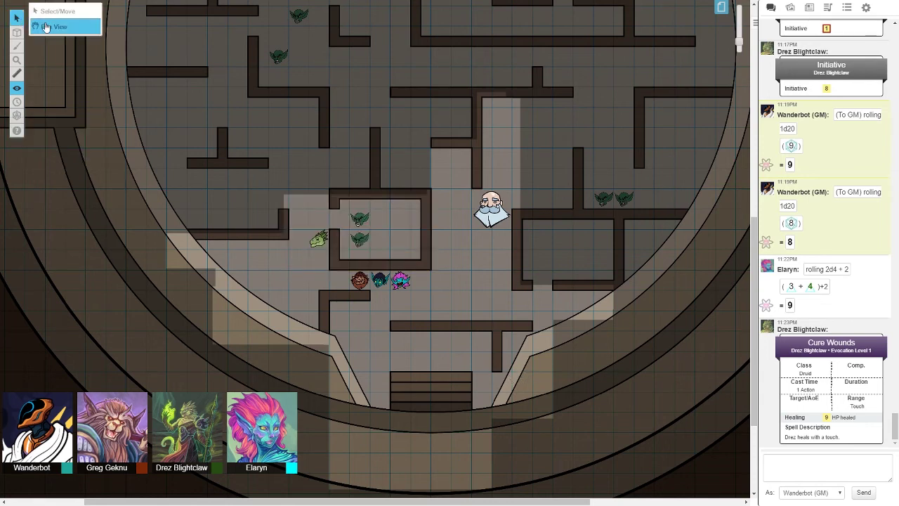
left_click(58, 12)
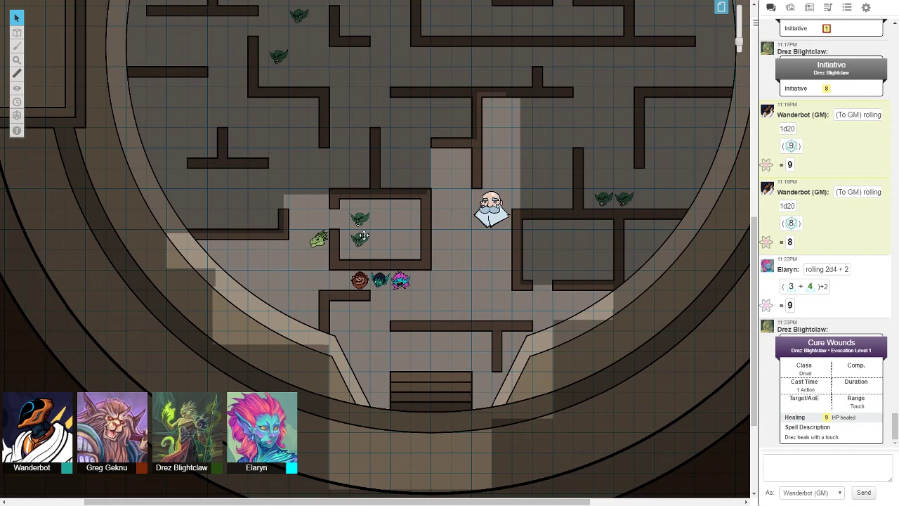
left_click(787, 463)
left_click(492, 211)
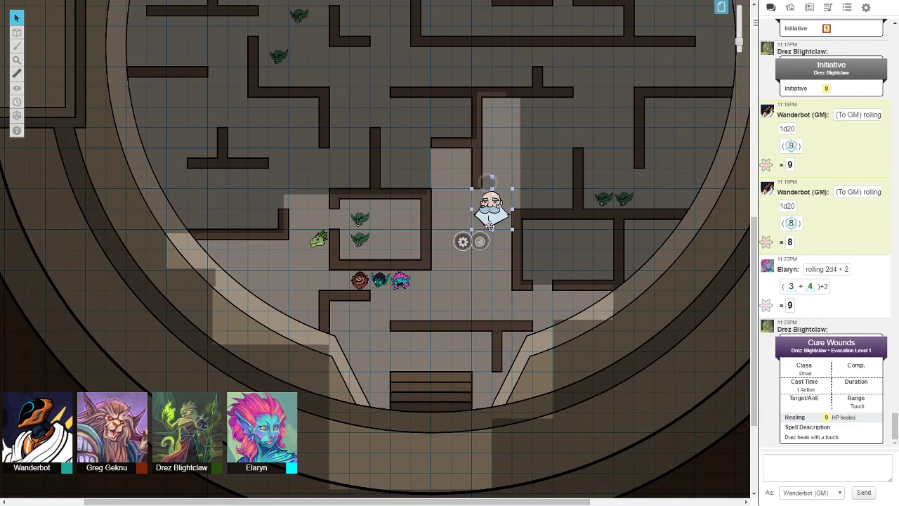
left_click(516, 259)
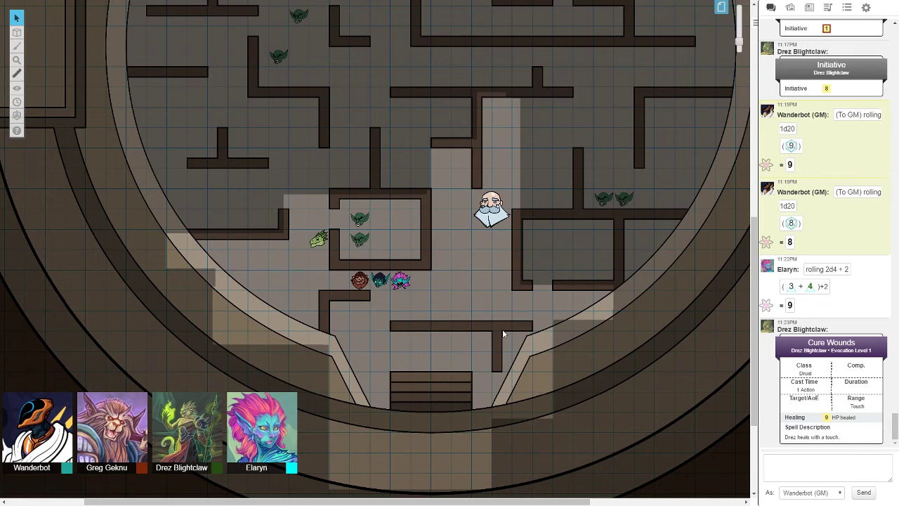
- Cover the goblin room's interior back in fog and return to the Select tool
left_click(16, 88)
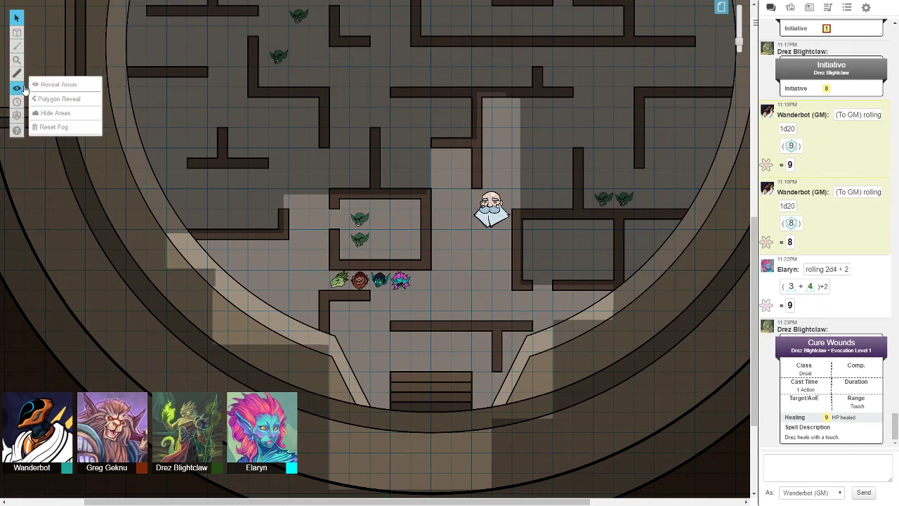
left_click(53, 99)
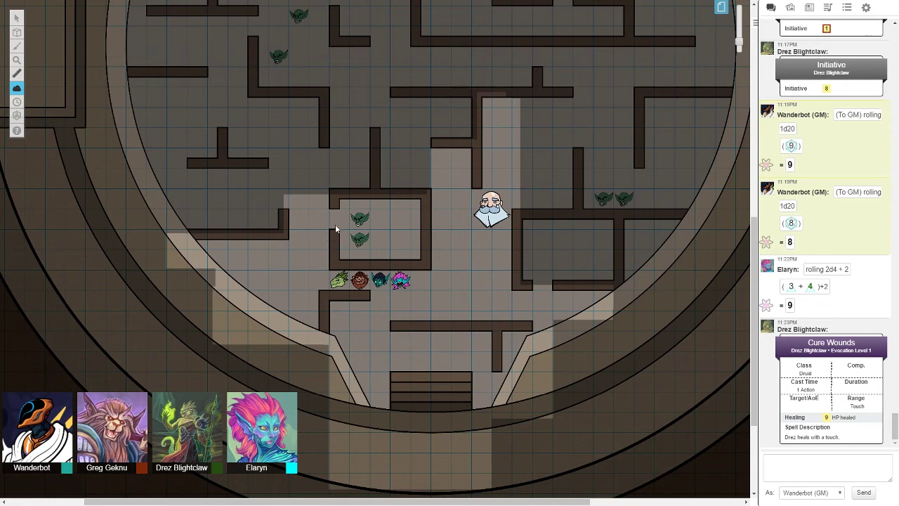
left_click_drag(330, 192, 434, 275)
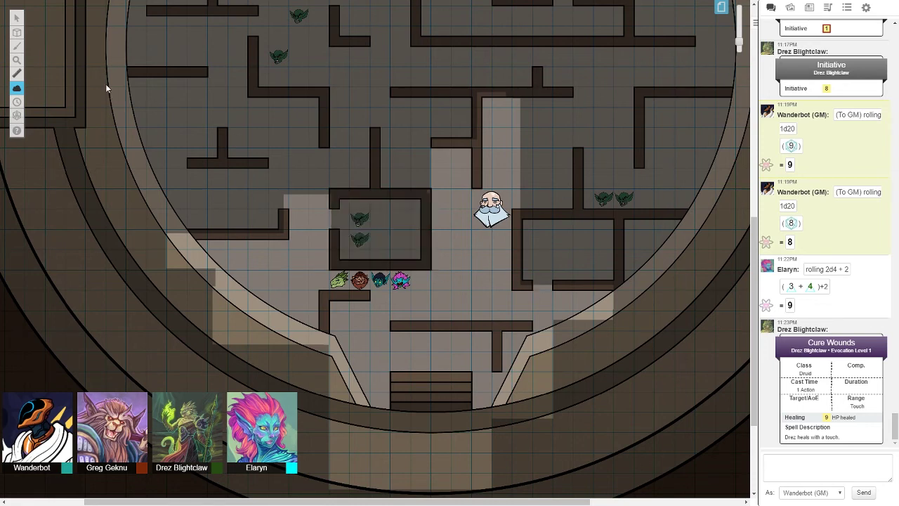
left_click(16, 18)
left_click(52, 28)
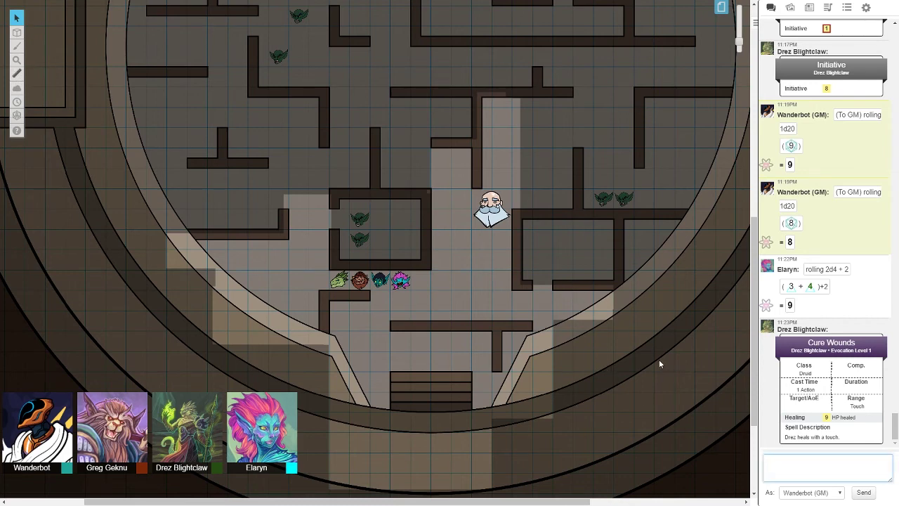
- Resend two private GM d20 rolls from the chat command history
key("Up")
key("Up")
key("Down")
key("Return")
key("Up")
key("Return")
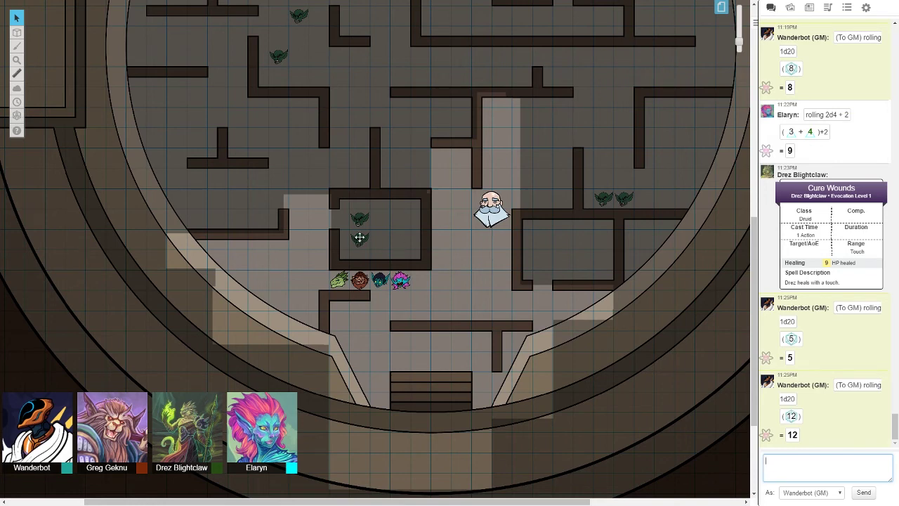
- Move a goblin beside the other, advance the minotaurs into the maze, and bring the wizard north-east
mouse_move(371, 240)
left_mouse_down()
mouse_move(381, 256)
mouse_move(358, 247)
mouse_move(358, 260)
left_mouse_up()
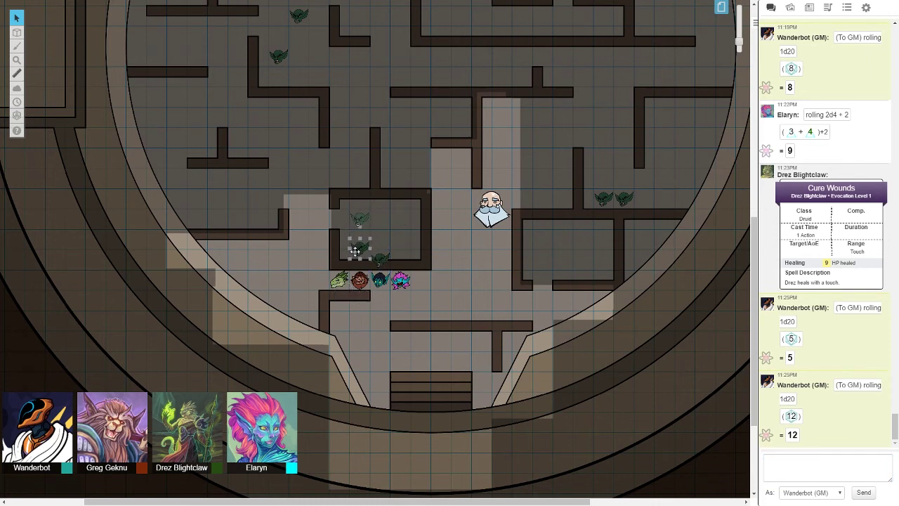
left_click(482, 300)
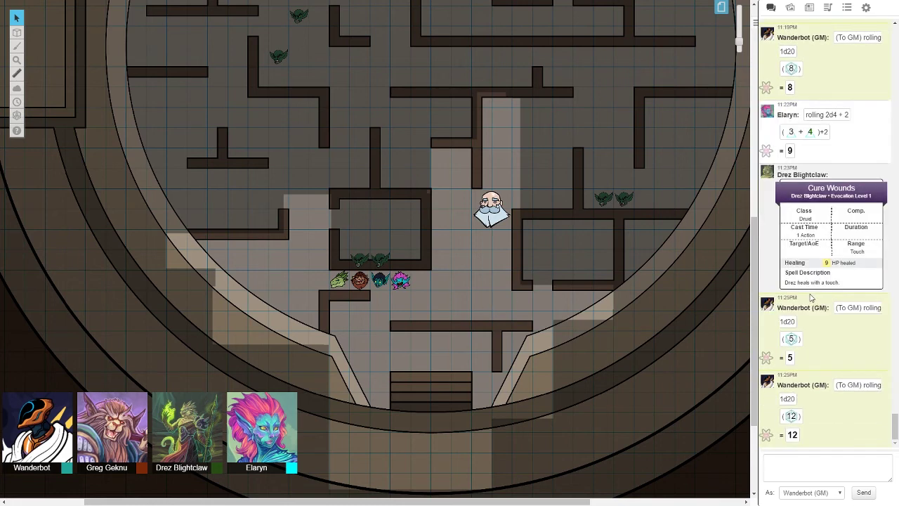
scroll(448, 109, "up", 5)
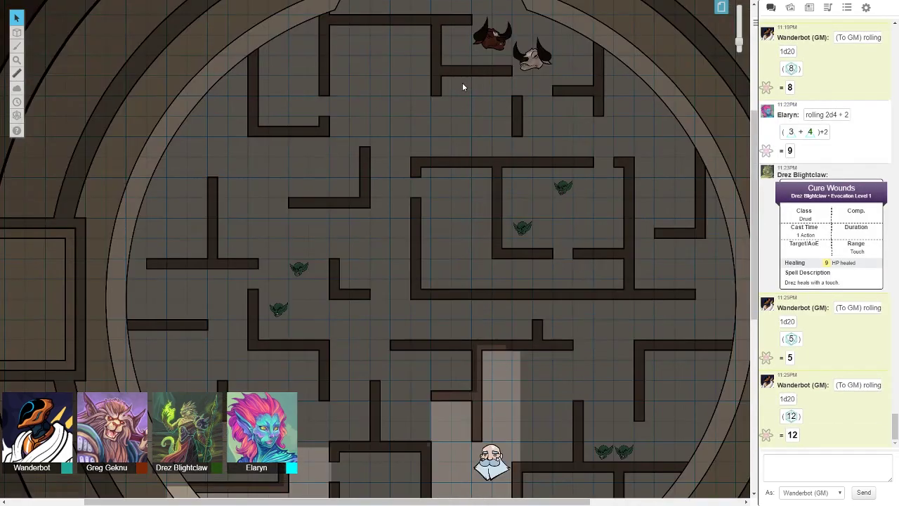
mouse_move(491, 46)
left_mouse_down()
mouse_move(499, 88)
mouse_move(432, 137)
left_mouse_up()
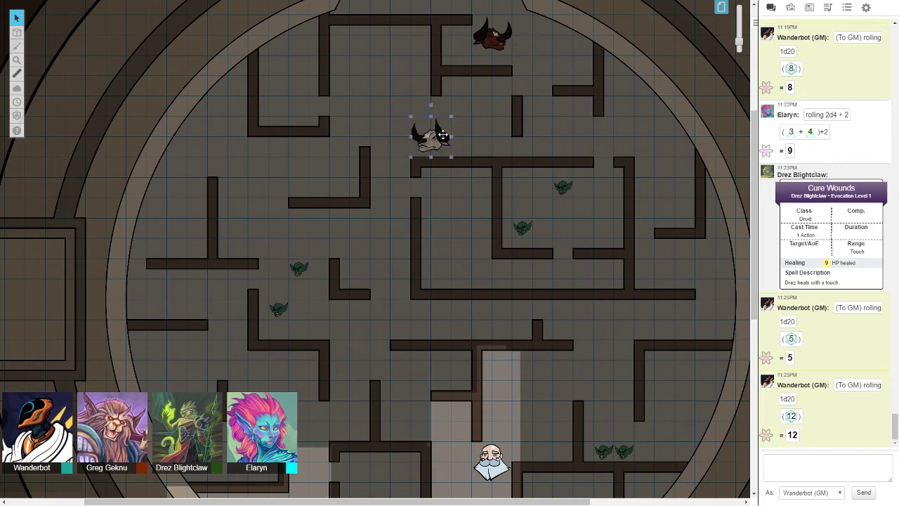
mouse_move(533, 56)
left_mouse_down()
mouse_move(569, 130)
mouse_move(593, 137)
left_mouse_up()
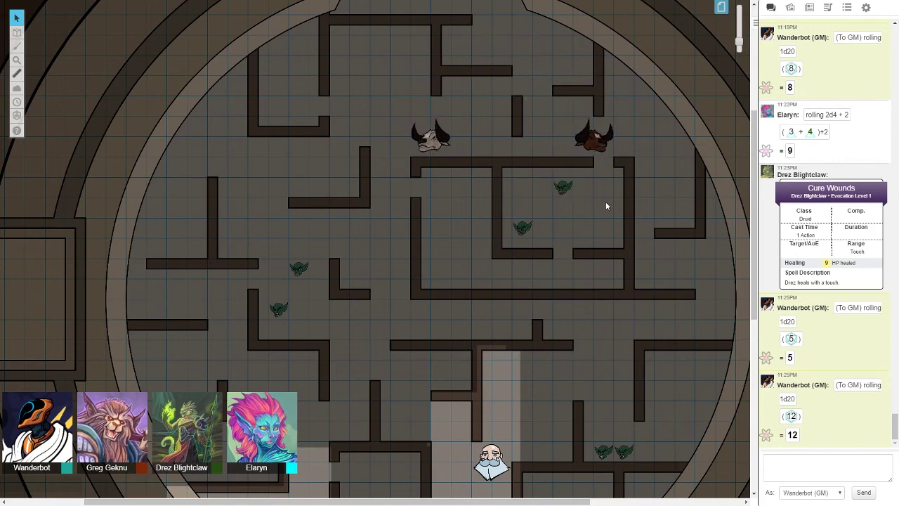
scroll(604, 201, "down", 5)
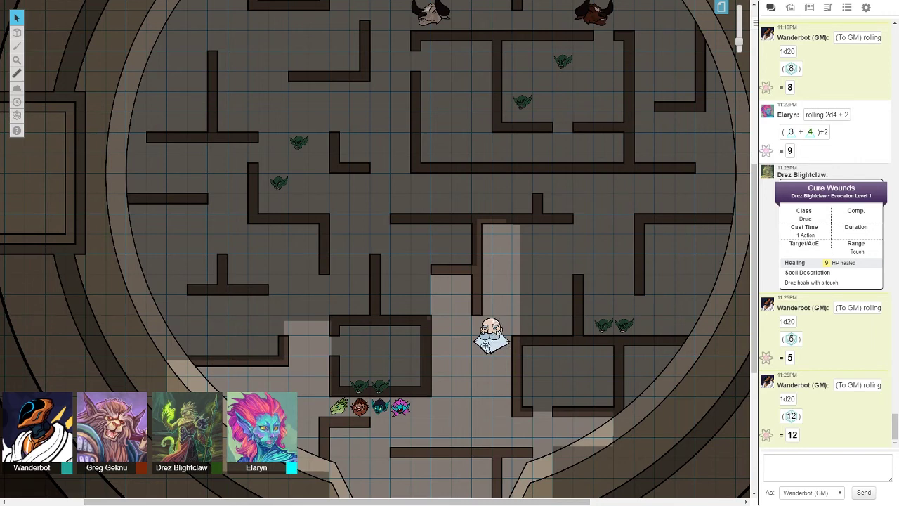
mouse_move(493, 336)
left_mouse_down()
mouse_move(546, 296)
mouse_move(615, 288)
mouse_move(614, 277)
left_mouse_up()
- Settle the wizard in the north-east corridor and send three private d20 rolls
left_click(817, 467)
type("/gmroll 1d20")
key("Return")
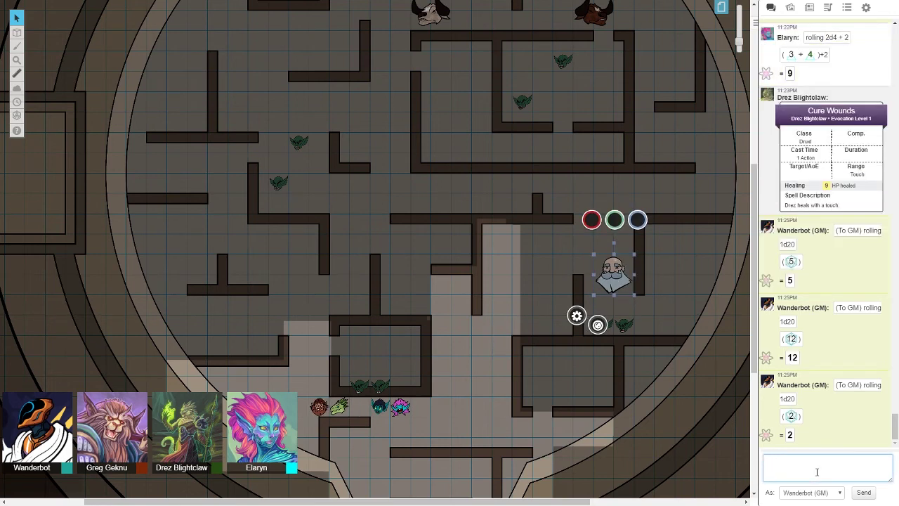
type("/gmroll 1d20")
key("Return")
type("/gmroll 1d20")
key("Return")
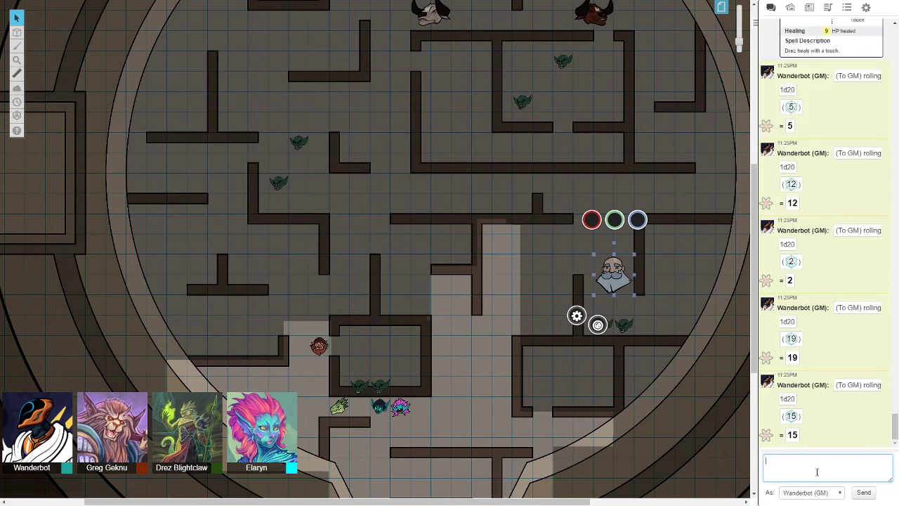
- Reveal the goblin room's interior and the passage south of it from fog
left_click(16, 89)
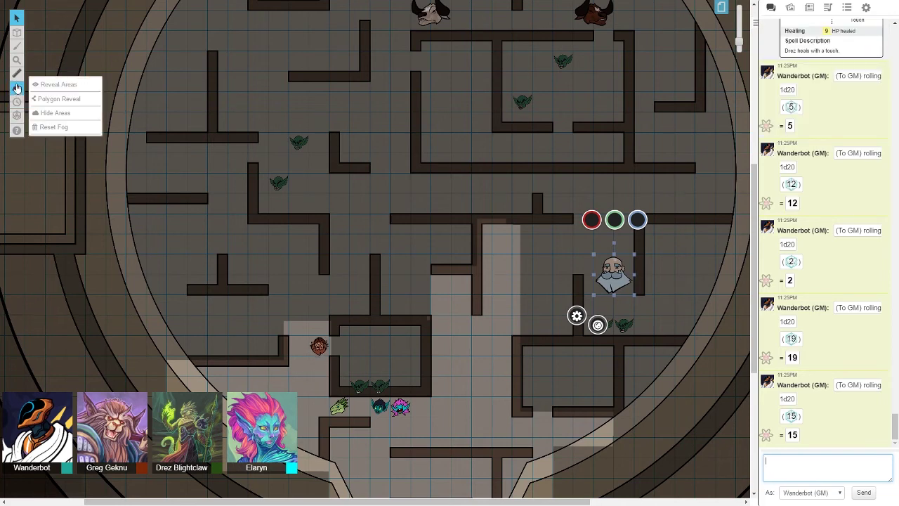
left_click(63, 113)
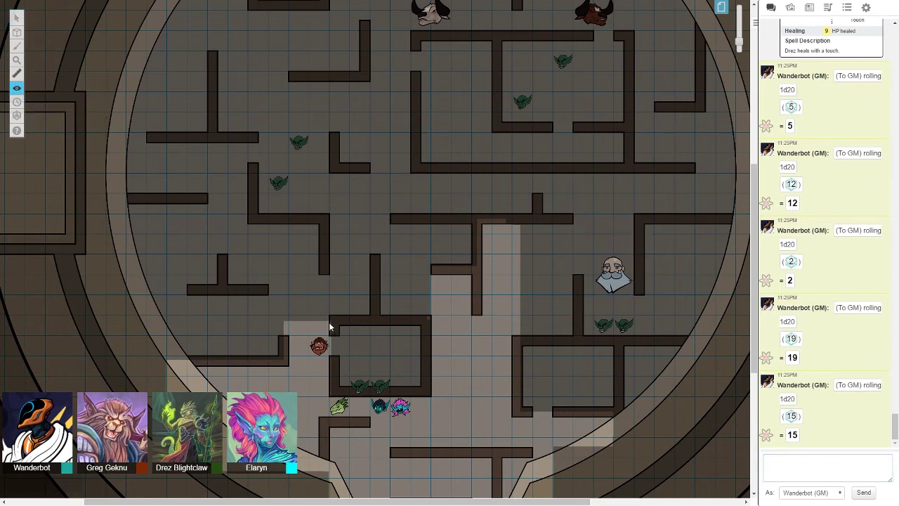
left_click_drag(332, 326, 426, 391)
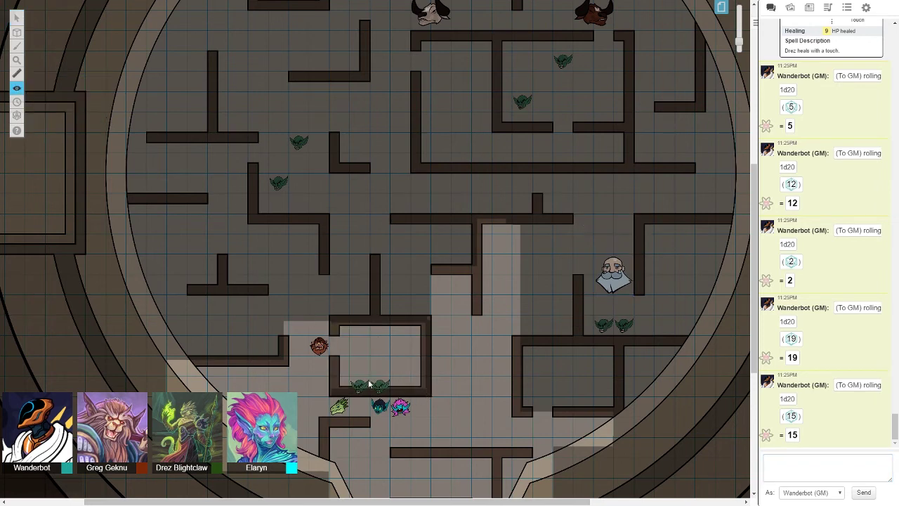
left_click(56, 12)
scroll(331, 312, "down", 1)
left_click(17, 89)
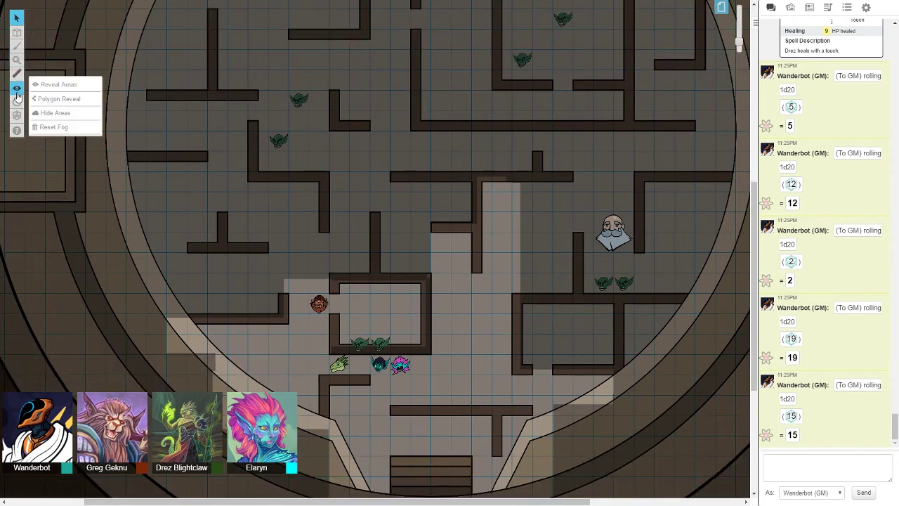
left_click(56, 83)
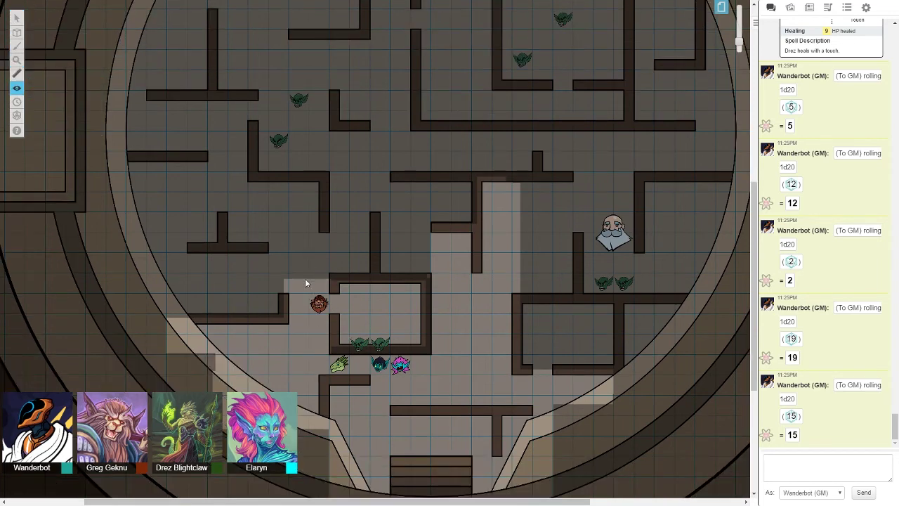
left_click_drag(306, 283, 475, 369)
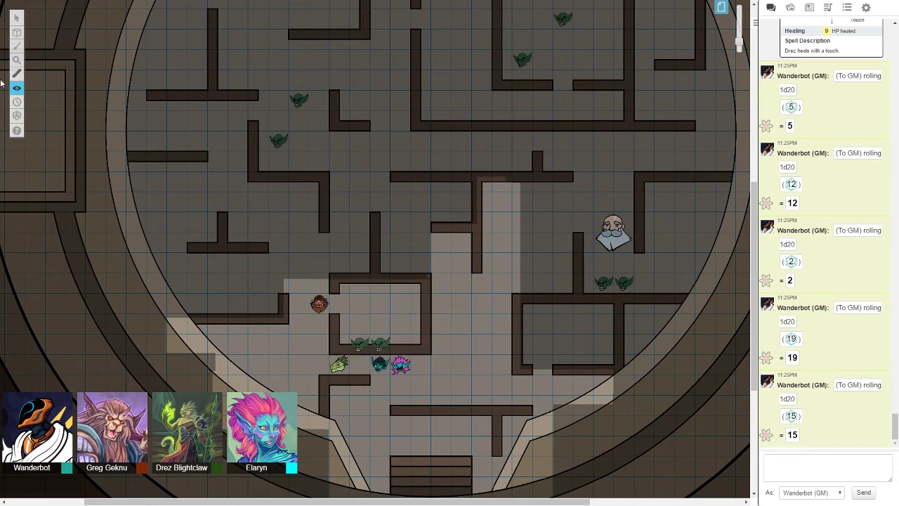
left_click(17, 18)
- Re-hide the lit corridor south of the wizard under fog
left_click(55, 123)
left_click_drag(419, 168, 526, 394)
left_click_drag(420, 168, 542, 262)
left_click_drag(537, 230, 425, 398)
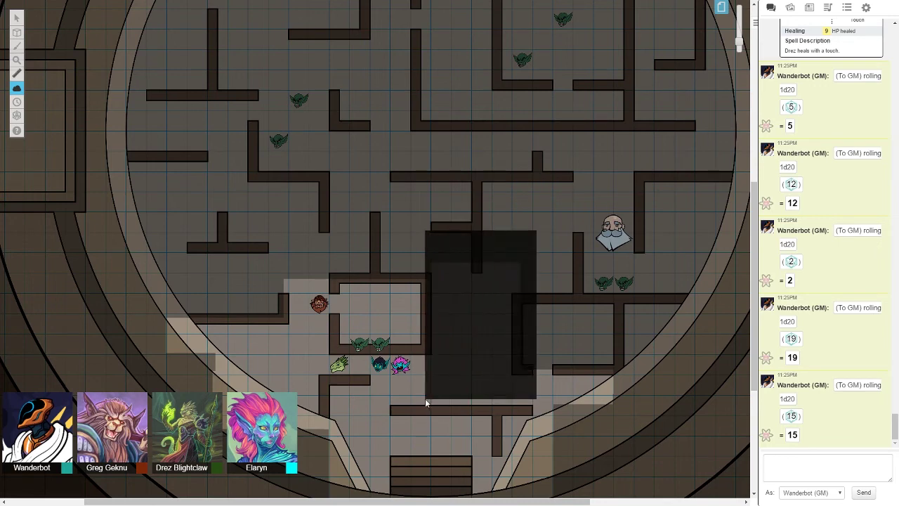
- Clear fog from the corridor below the central room and a small area to its right
left_click(16, 87)
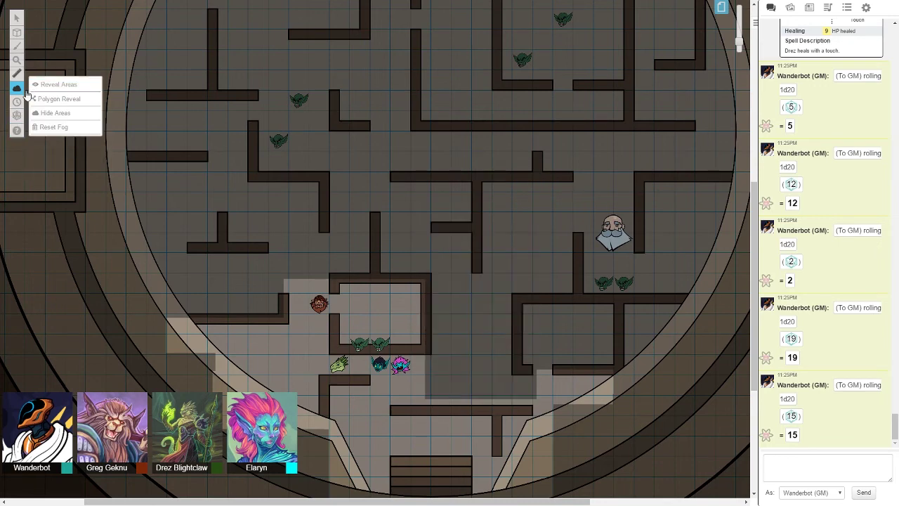
left_click(63, 90)
mouse_move(392, 434)
left_mouse_down()
mouse_move(520, 368)
mouse_move(511, 349)
left_mouse_up()
mouse_move(480, 418)
left_mouse_down()
mouse_move(539, 391)
mouse_move(554, 348)
left_mouse_up()
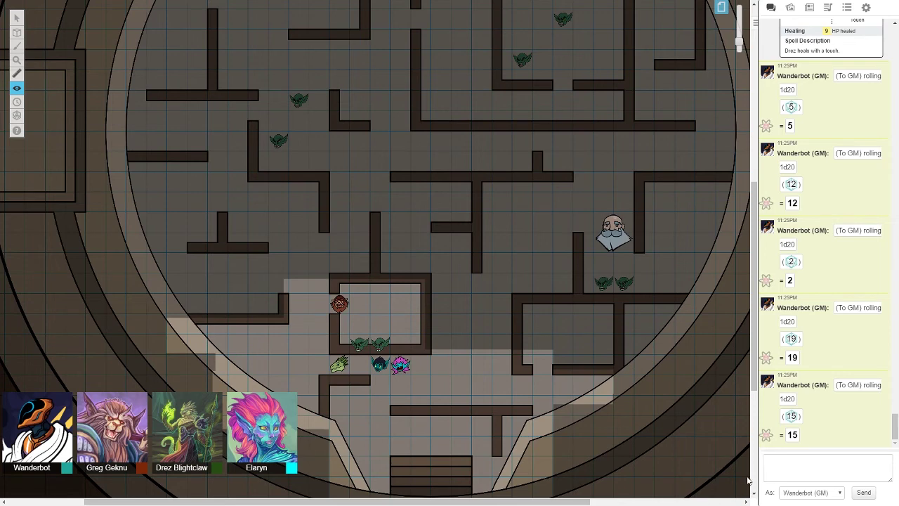
left_click(827, 467)
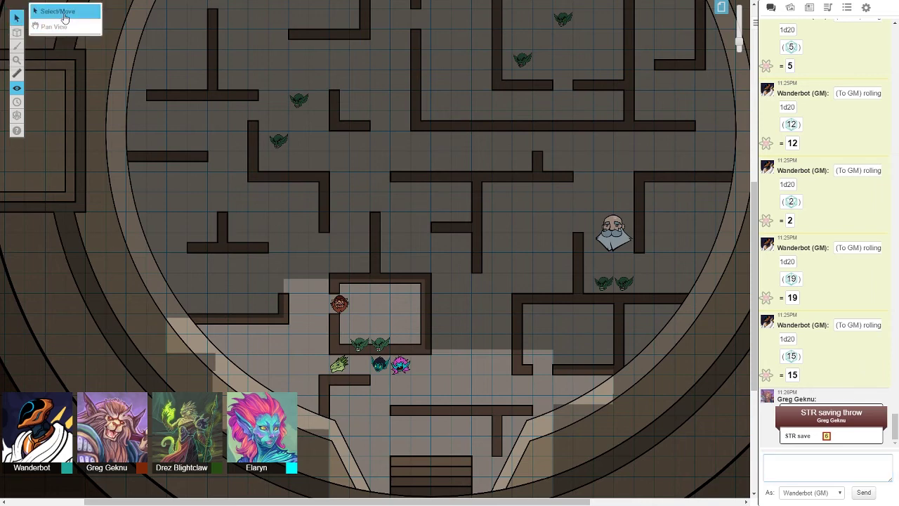
- Select the right-hand goblin at the central room's bottom wall and open its context menu
left_click(17, 17)
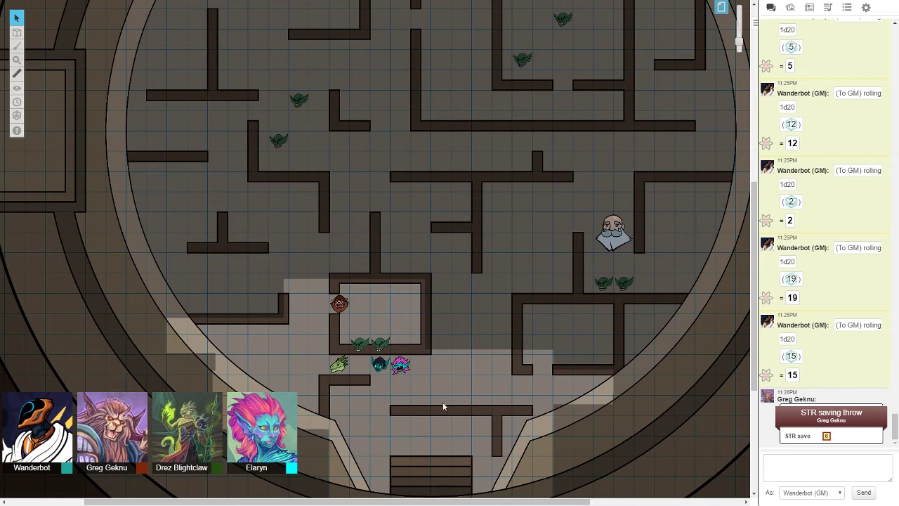
scroll(450, 402, "down", 3)
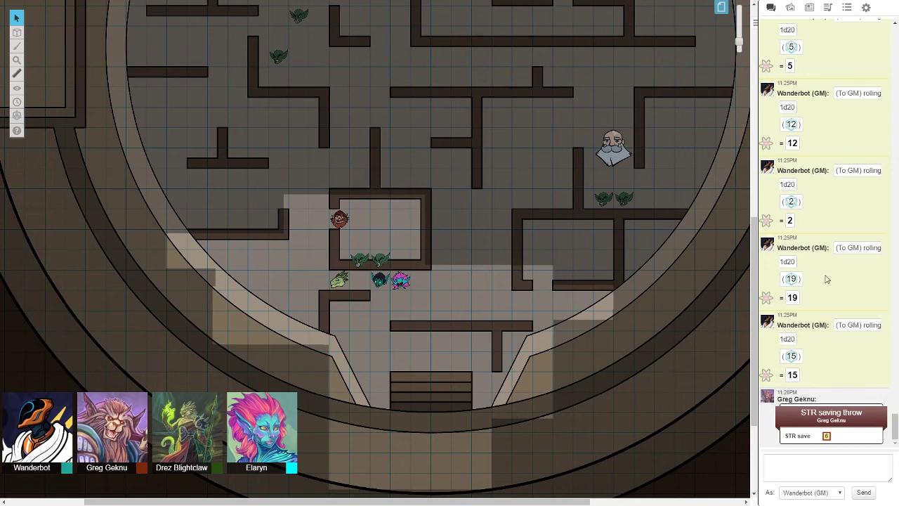
scroll(830, 293, "up", 3)
scroll(830, 293, "up", 3)
scroll(830, 294, "up", 2)
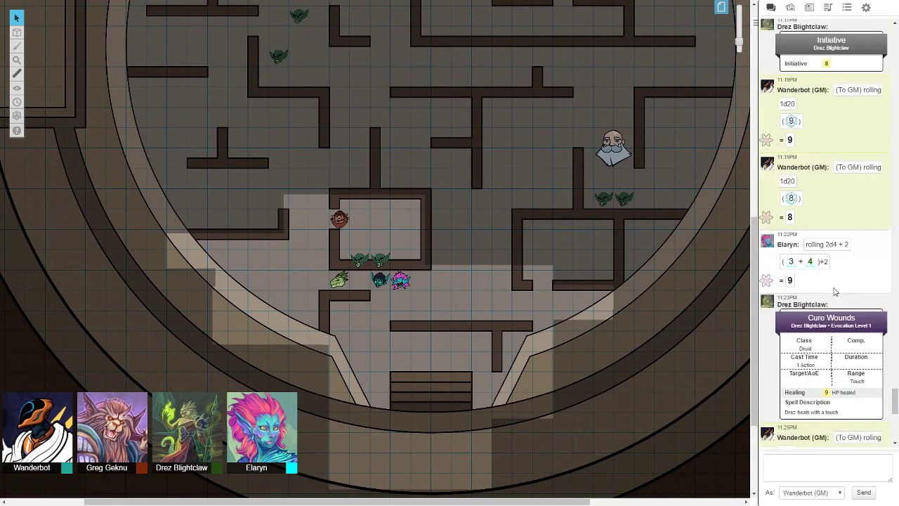
scroll(830, 294, "down", 3)
scroll(830, 293, "down", 3)
scroll(831, 298, "down", 3)
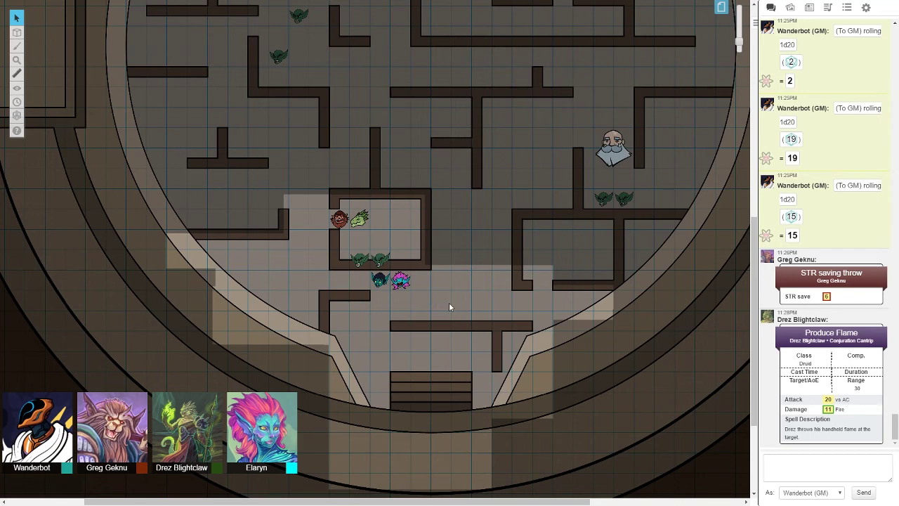
left_click(379, 260)
right_click(379, 258)
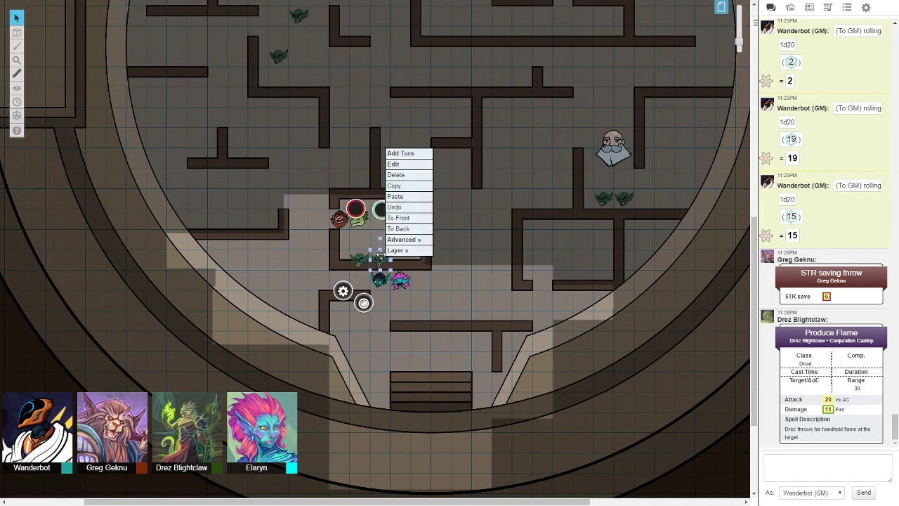
- Delete the goblin and post a public 1d20 roll of 3
left_click(396, 175)
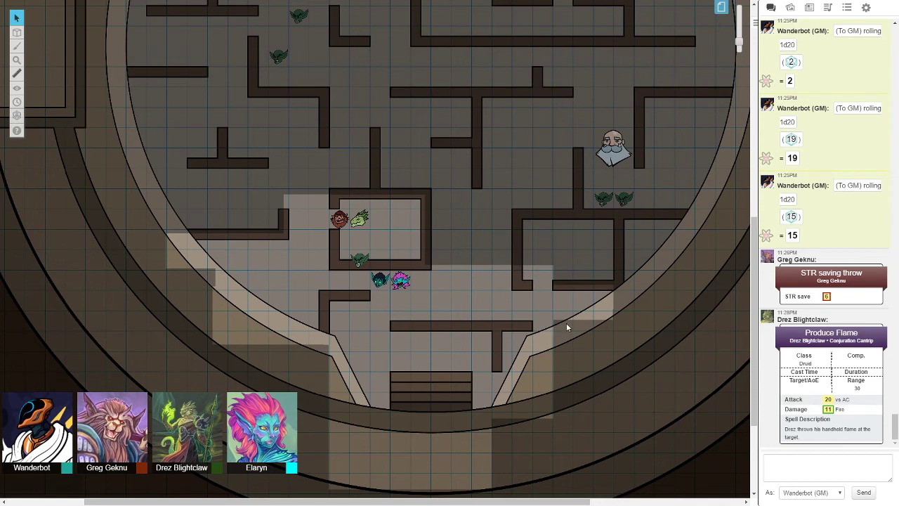
left_click(832, 464)
key("Up")
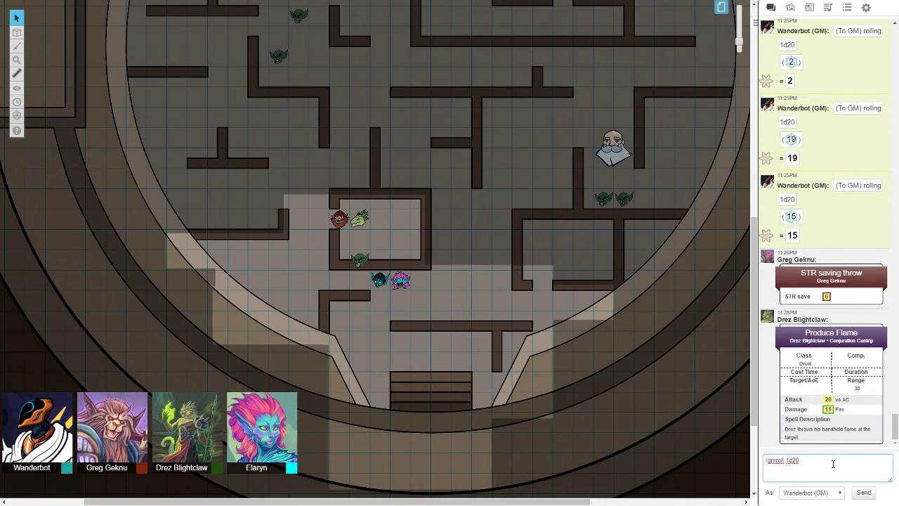
key("Delete")
key("Delete")
key("Return")
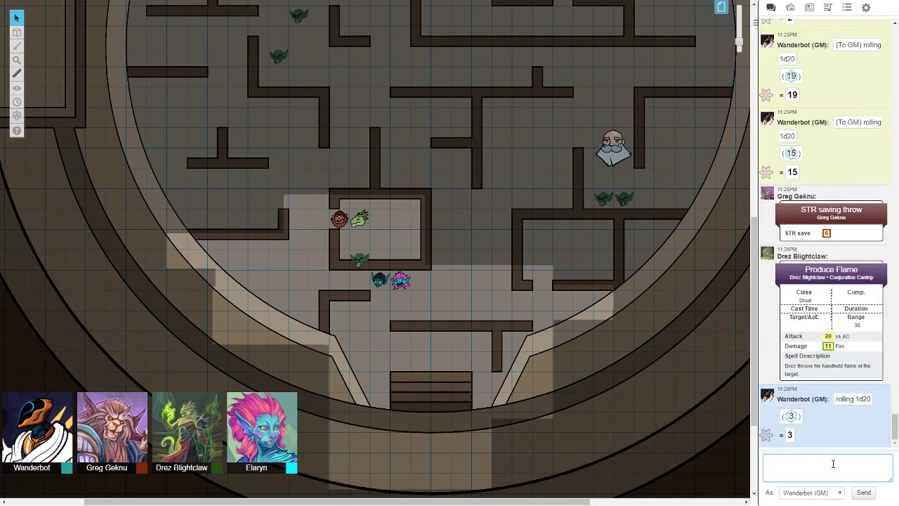
- Move the teal token left of the room, roll 1d20 (15) and 1d4+7 (10), then target the other goblin
key("Up")
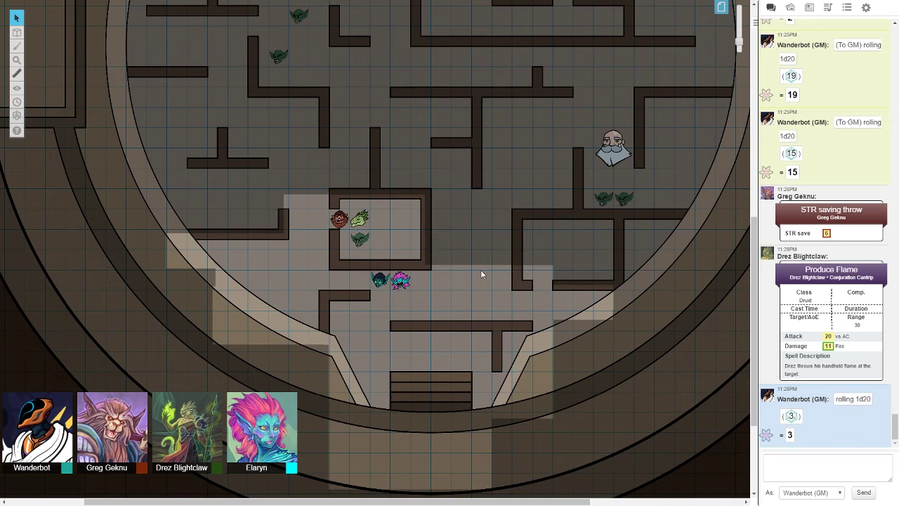
left_click_drag(379, 279, 320, 221)
left_click(816, 467)
type("/roll 1d20")
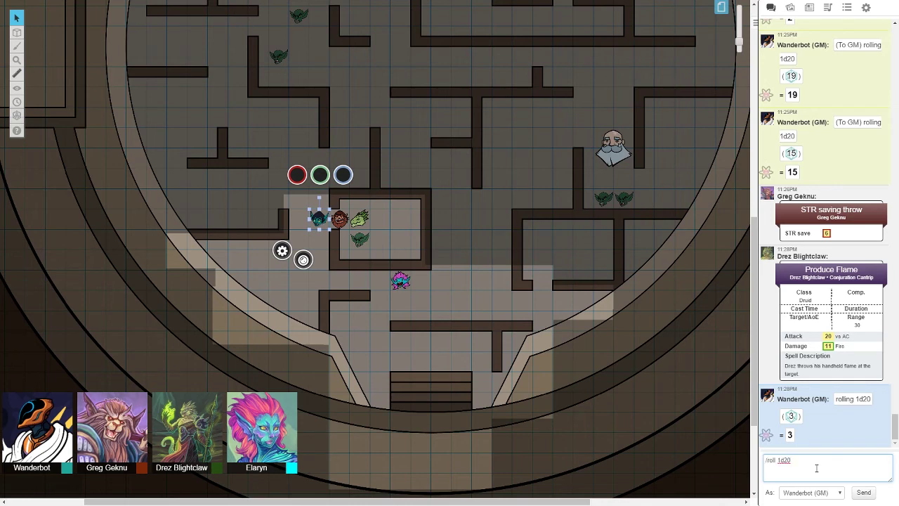
key("Return")
type("/roll 1d20")
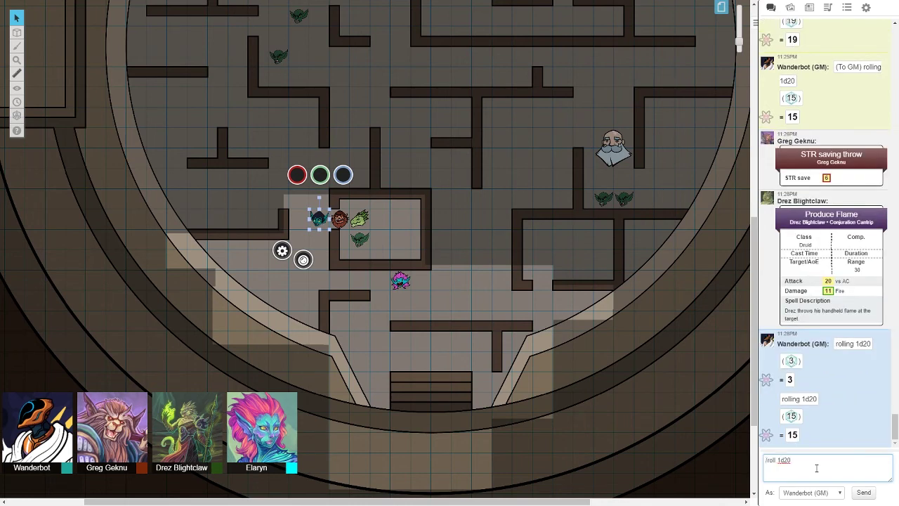
key("BackSpace")
key("BackSpace")
type("4+7")
key("Return")
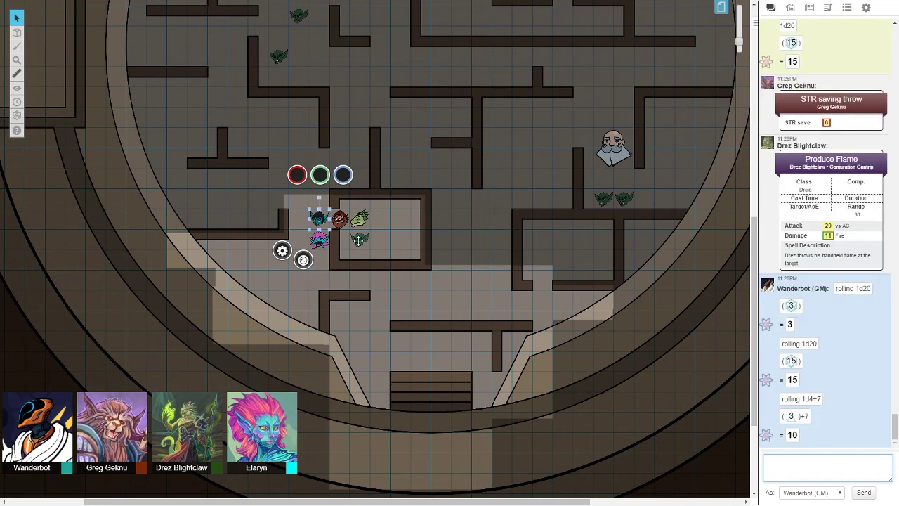
left_click(359, 240)
right_click(362, 239)
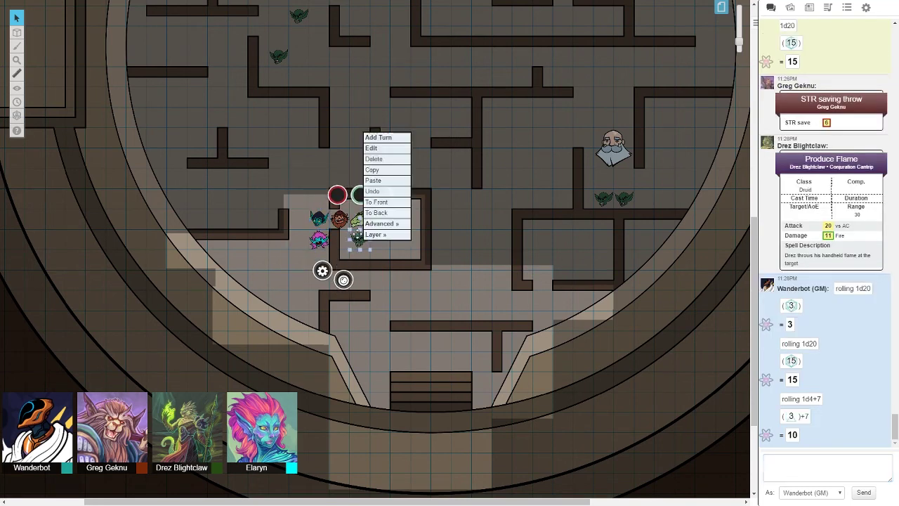
- Delete the last goblin and reveal the corridor north of the central room
left_click(374, 158)
left_click(16, 87)
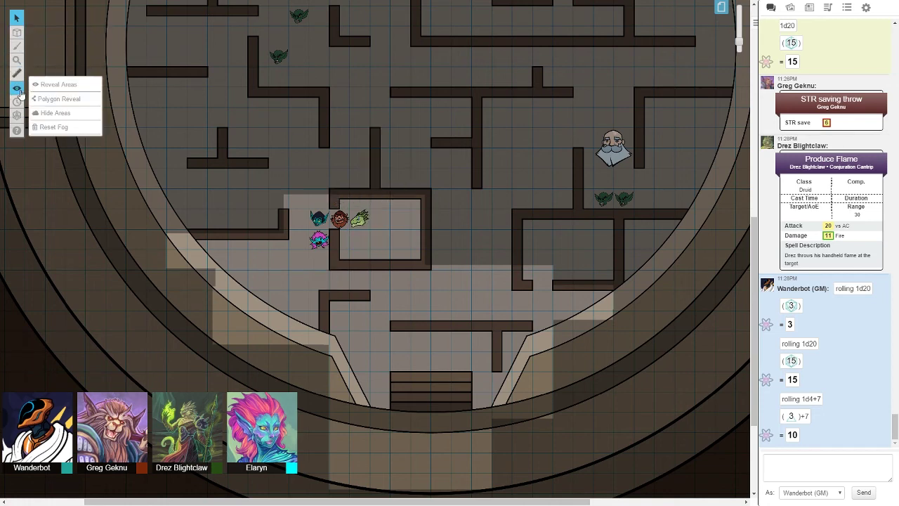
left_click(56, 87)
left_click_drag(281, 230, 325, 95)
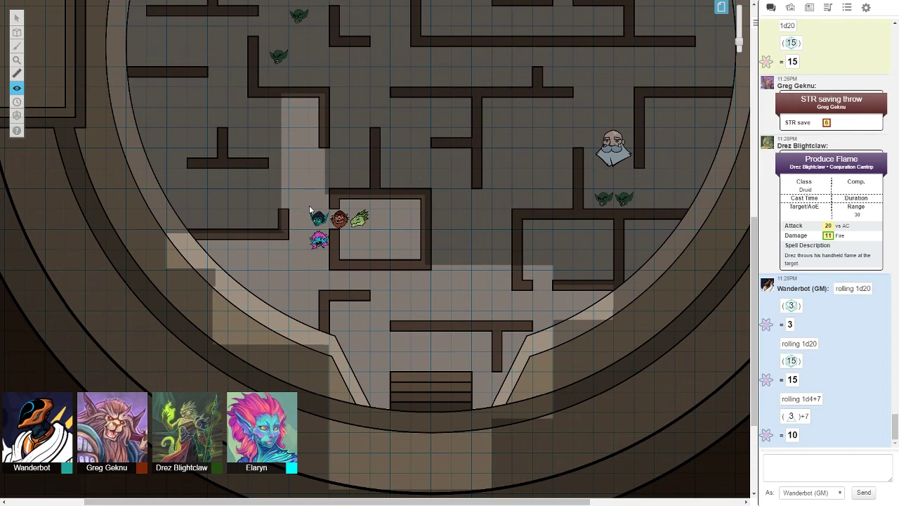
left_click_drag(309, 206, 247, 94)
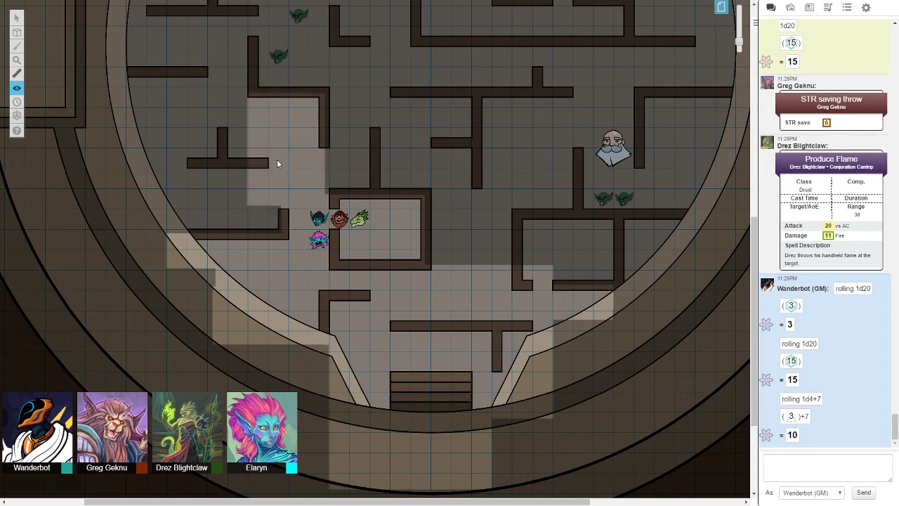
- Reveal a six-corner polygon of corridor north of the room from fog
left_click(16, 88)
left_click(49, 105)
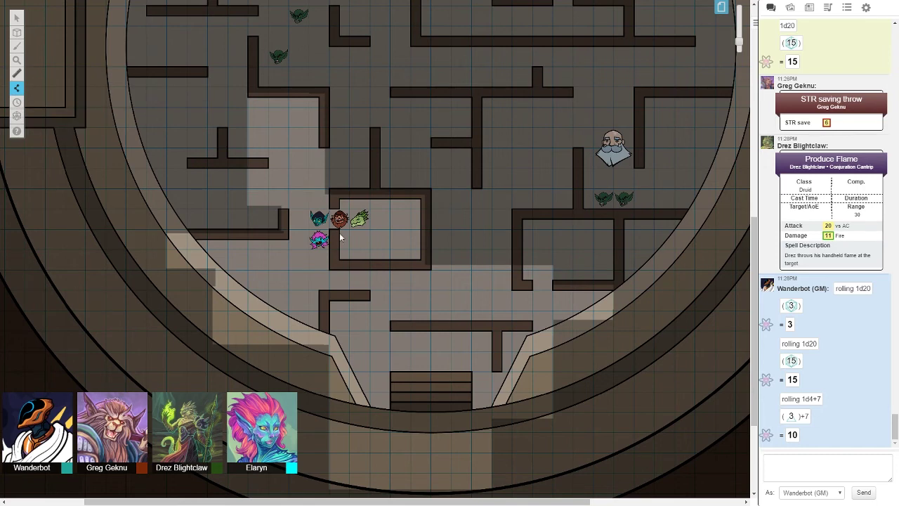
left_click(206, 167)
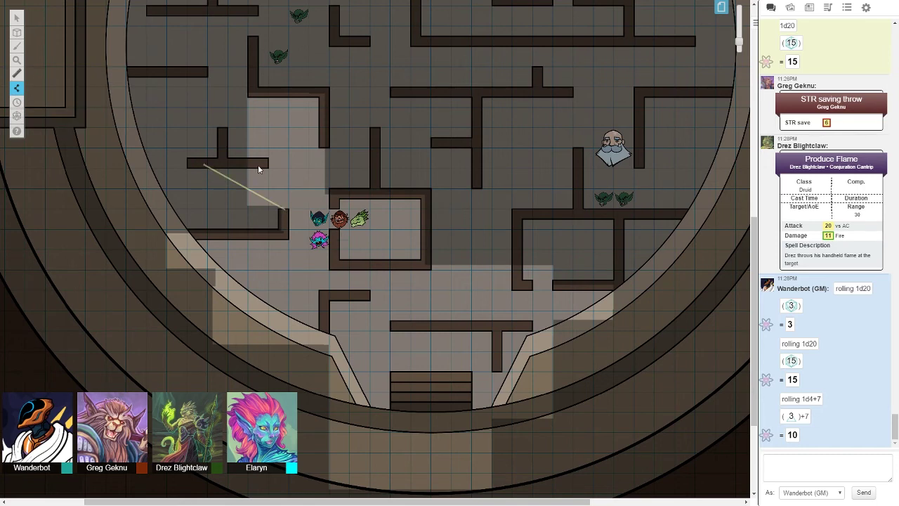
left_click(222, 129)
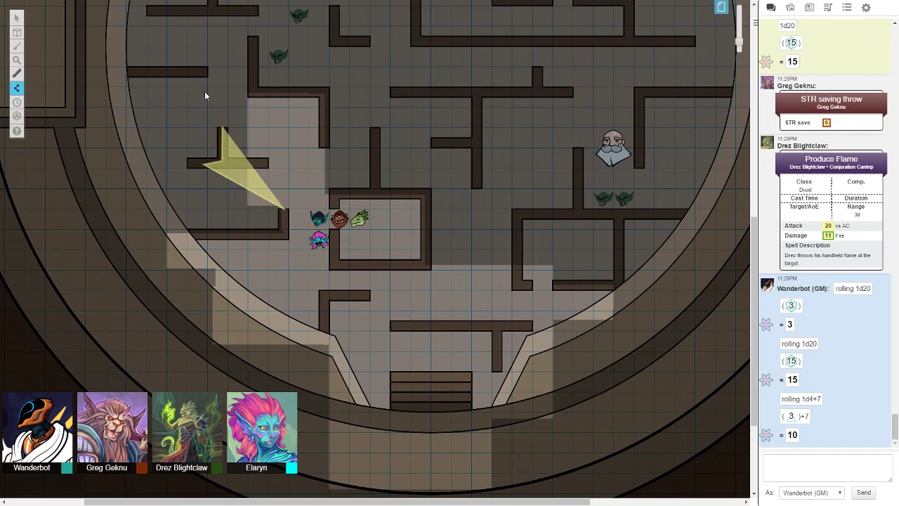
left_click(250, 93)
left_click(322, 93)
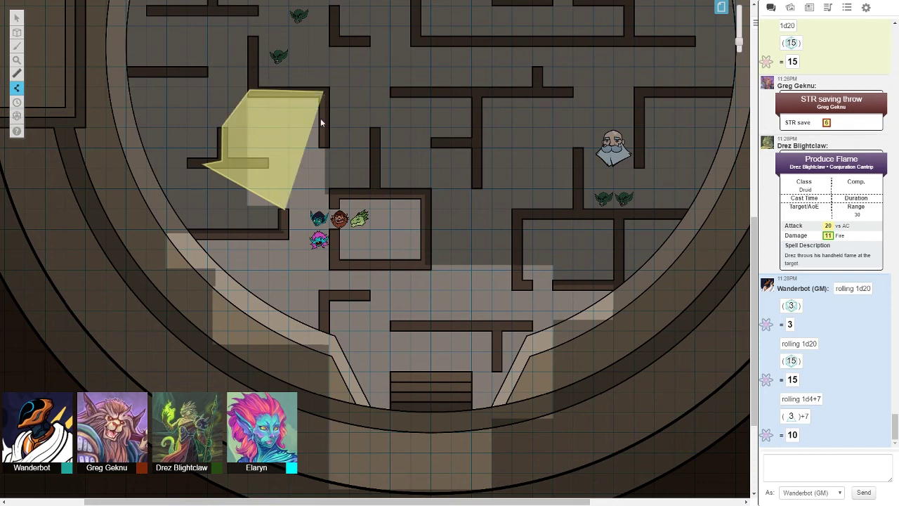
left_click(334, 195)
left_click(286, 214)
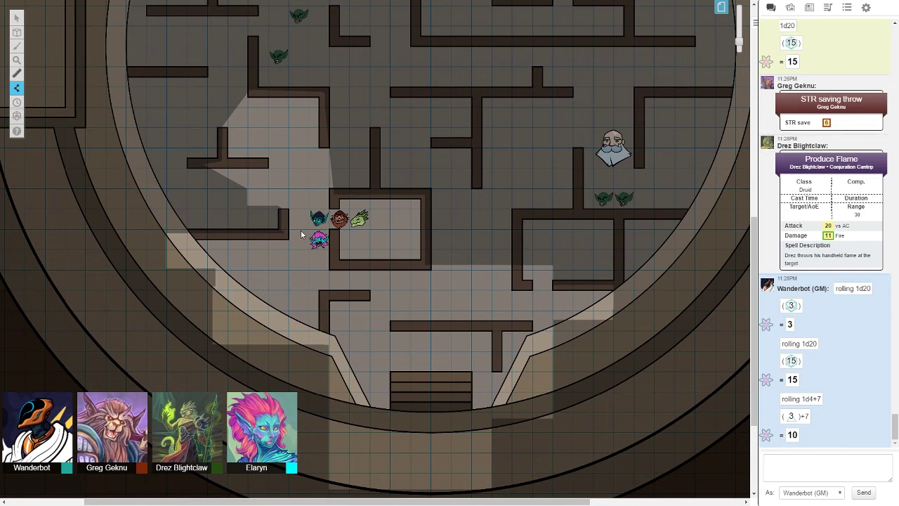
- Reveal the north-west passage with a second fog polygon
left_click(165, 13)
left_click(253, 89)
left_click(203, 69)
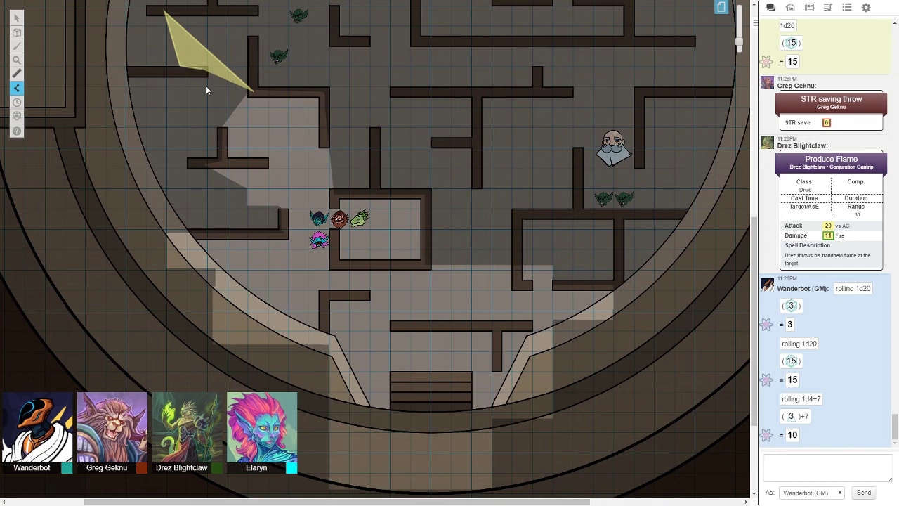
left_click(170, 70)
left_click(168, 104)
left_click(220, 129)
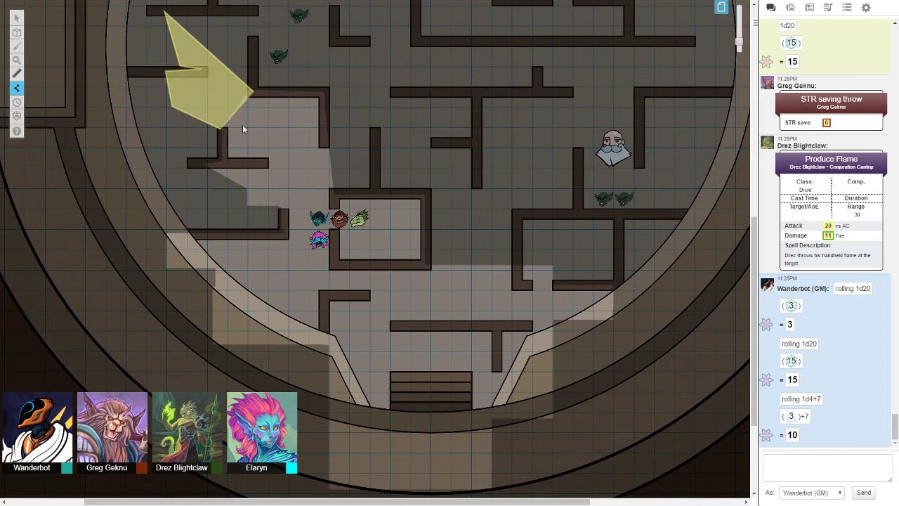
left_click(254, 85)
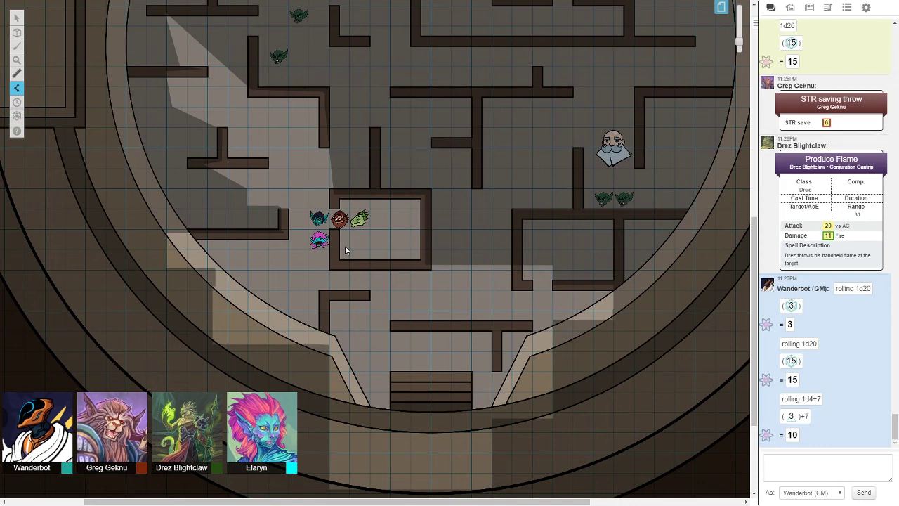
scroll(347, 253, "up", 1)
- Send a recalled private /gmroll 1d20 to the GM, rolling 10
left_click(807, 467)
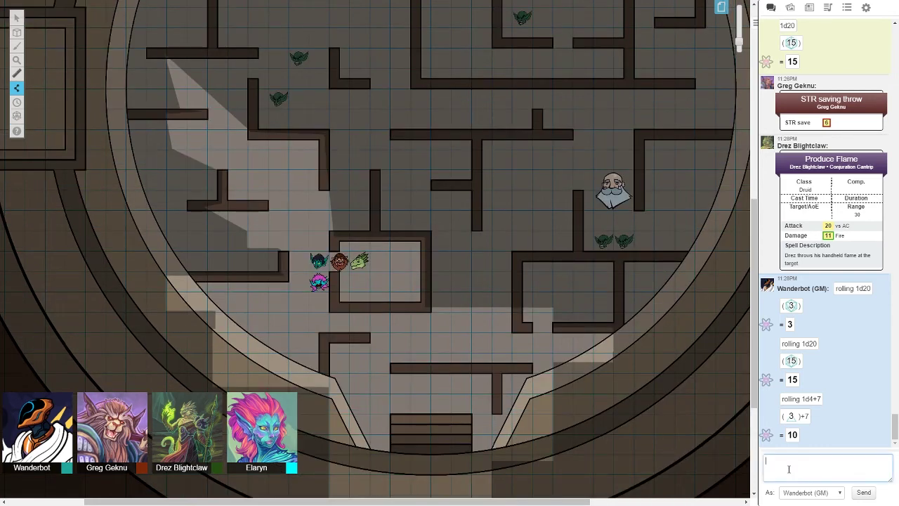
type("/roll 1d4+7")
key("Up")
key("Up")
key("Return")
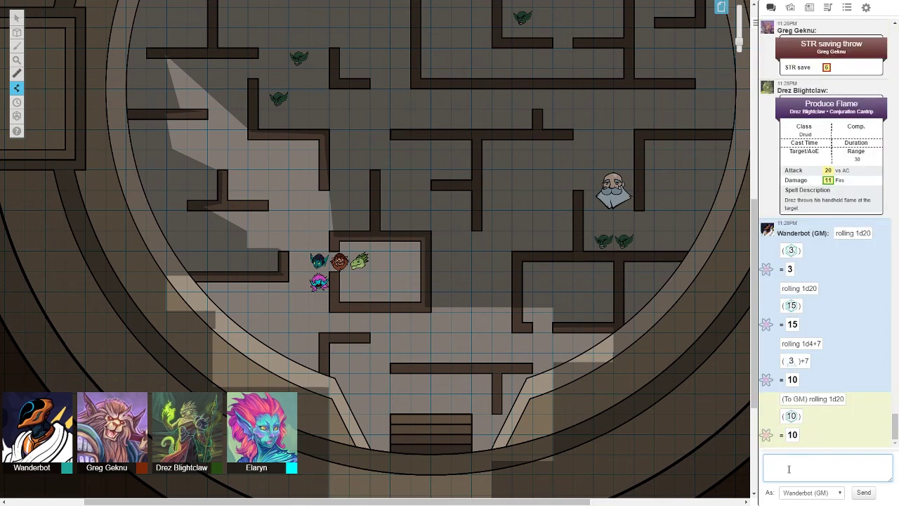
key("Up")
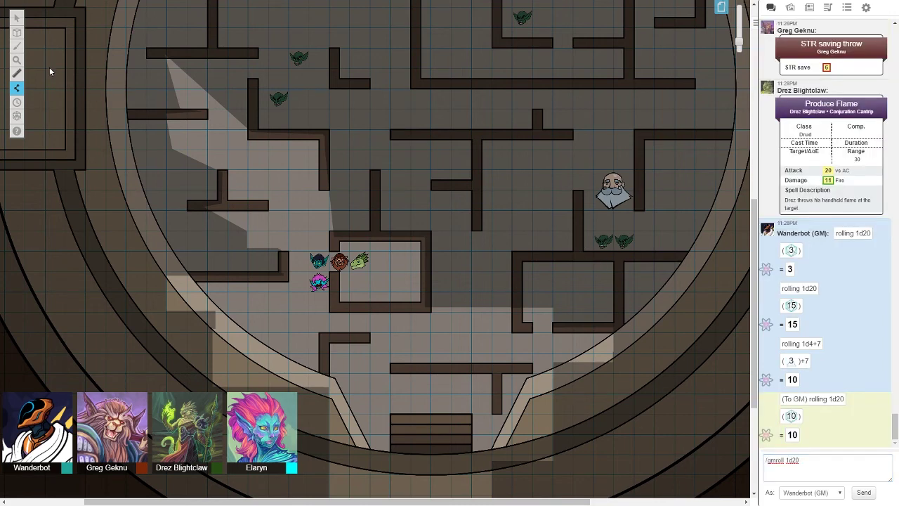
- Delete the extra goblin token beside the dwarf
left_click(63, 26)
left_click(604, 240)
key("Delete")
- Send a second private d20 roll (5) and move the dwarf down one square
left_click(790, 475)
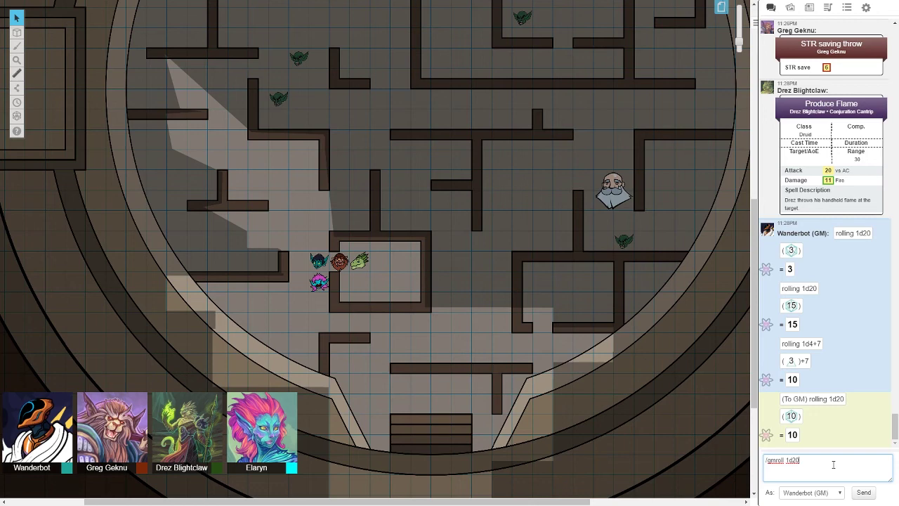
key("Return")
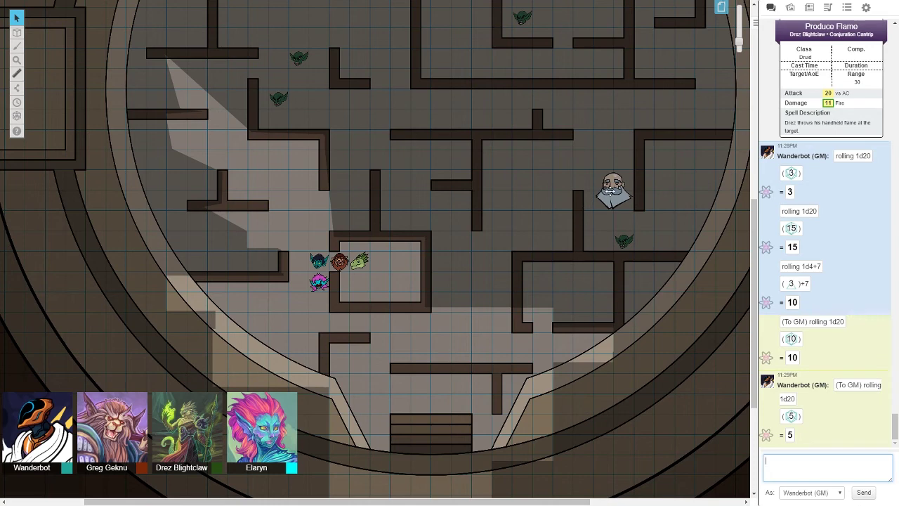
left_click_drag(612, 191, 613, 211)
left_click(571, 279)
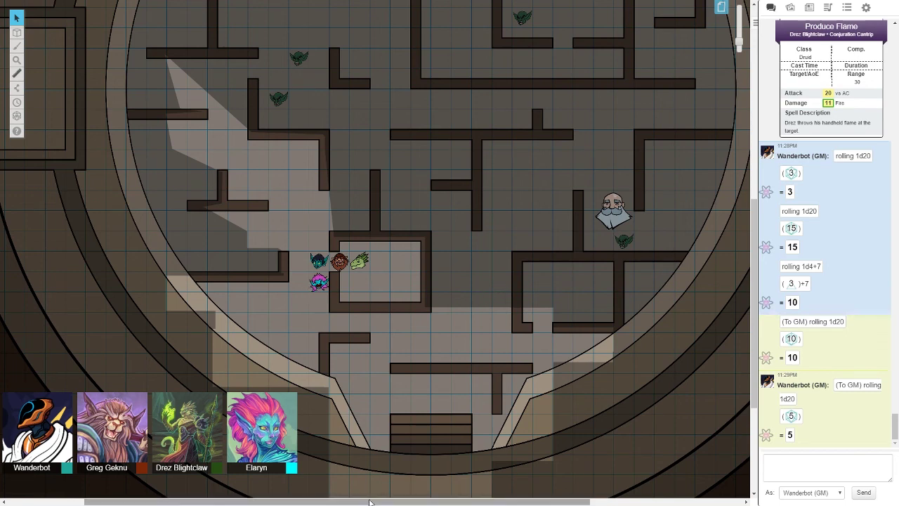
mouse_move(527, 502)
left_mouse_down()
mouse_move(529, 493)
mouse_move(632, 494)
left_mouse_up()
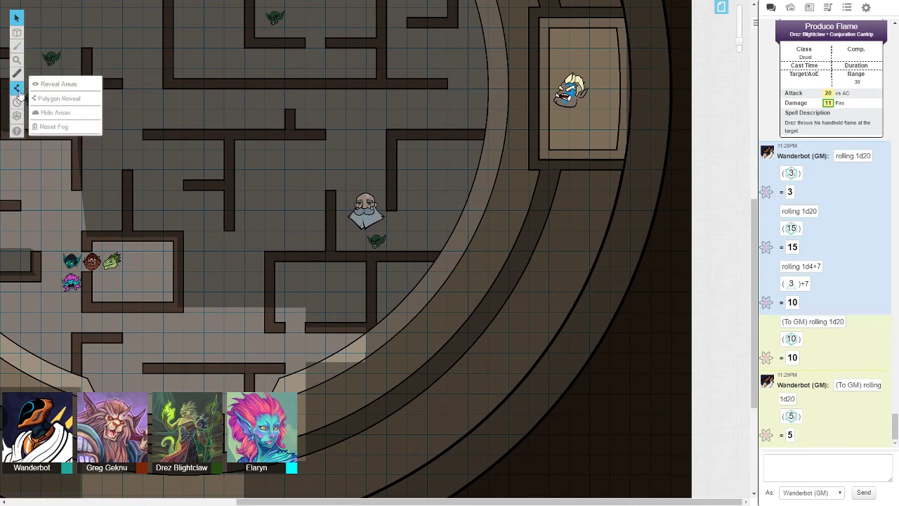
- Redraw the fog over the eastern room with a rectangular fog edit
left_click(16, 60)
left_click(17, 87)
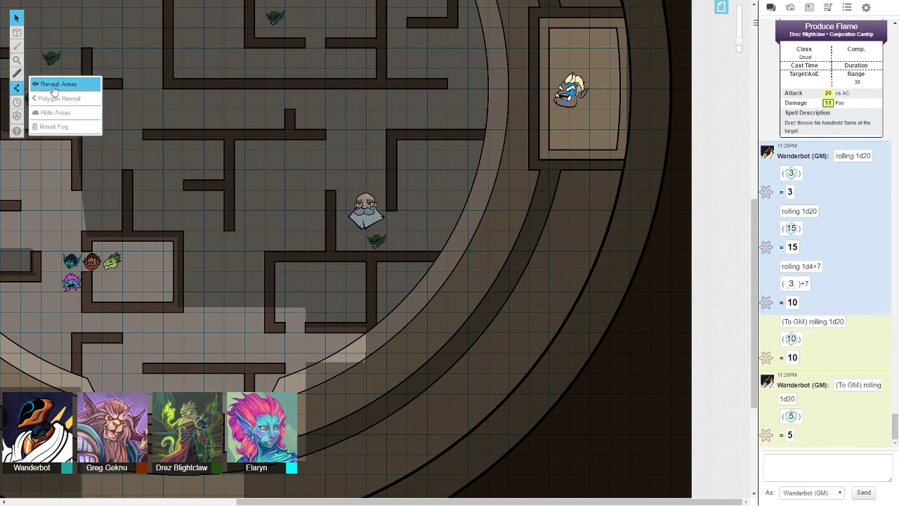
left_click(60, 112)
left_click_drag(524, 14, 646, 168)
left_click_drag(492, 502, 330, 502)
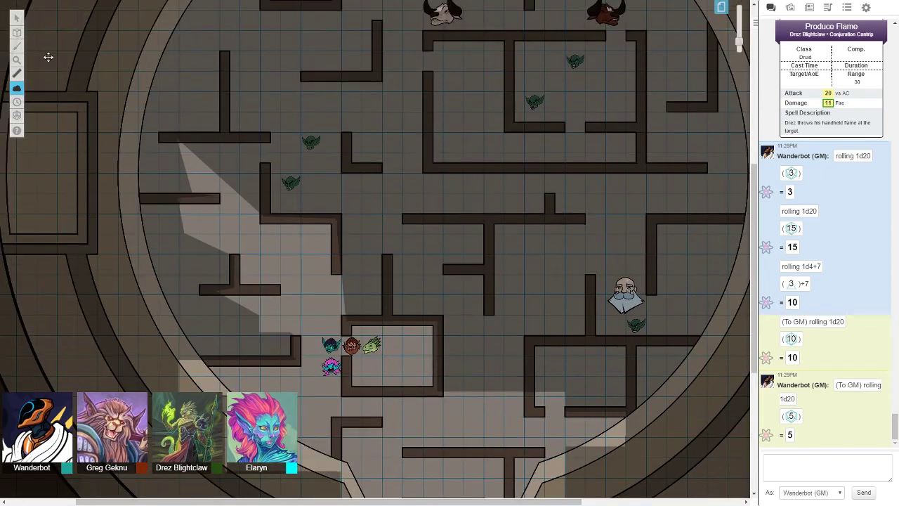
scroll(399, 311, "up", 5)
- Move the dark minotaur into the right room and the pale minotaur down the maze
left_click(17, 18)
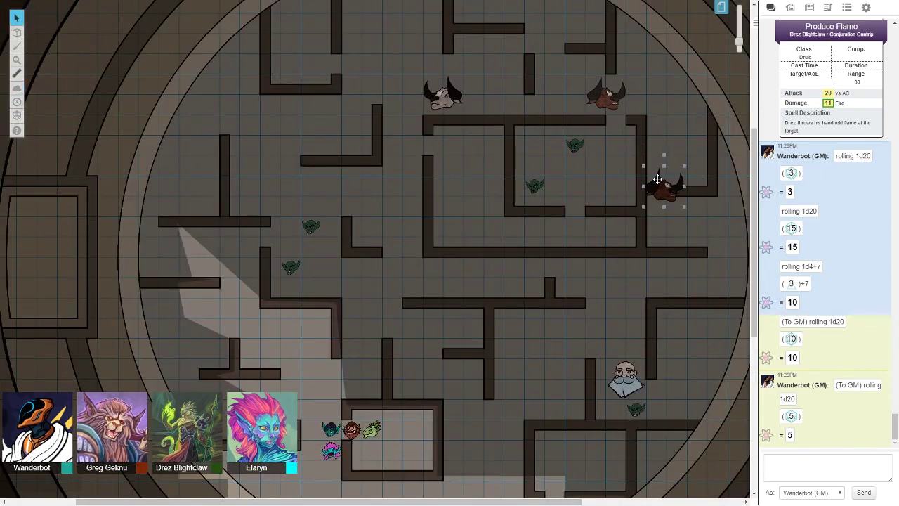
left_click_drag(599, 102, 668, 214)
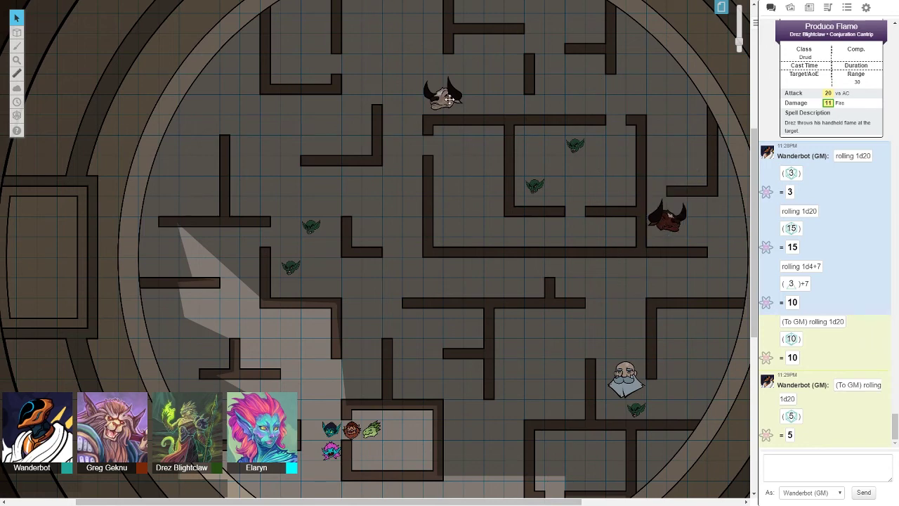
left_click_drag(442, 95, 401, 177)
left_click(440, 207)
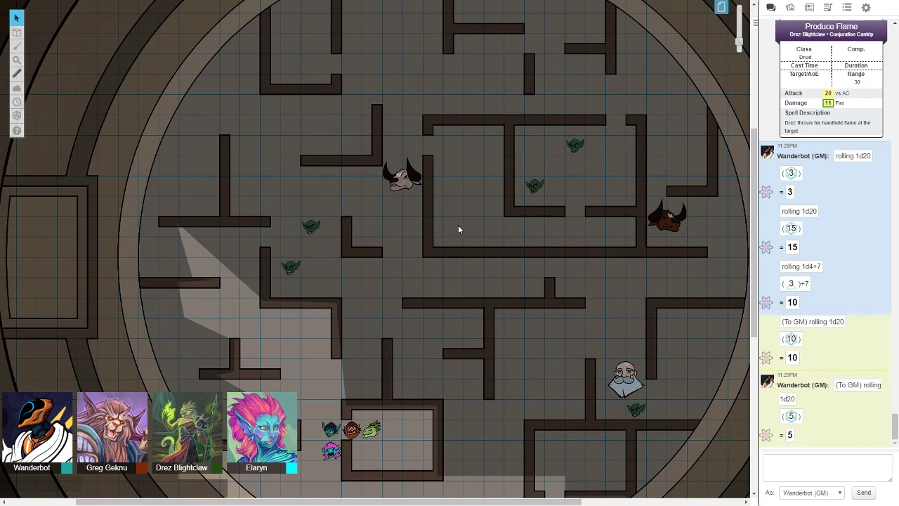
scroll(569, 242, "down", 3)
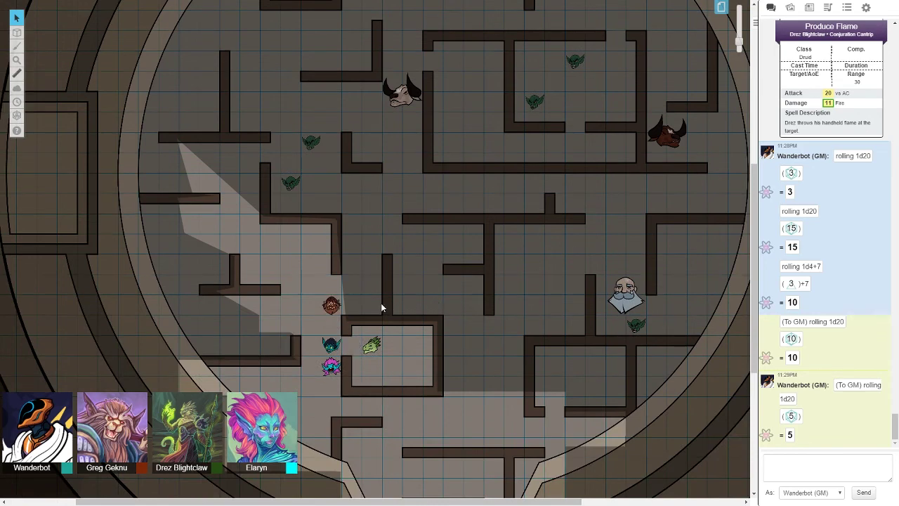
- Reveal a polygon sightline wedge from the lead token toward the pale minotaur
left_click(17, 87)
left_click(59, 98)
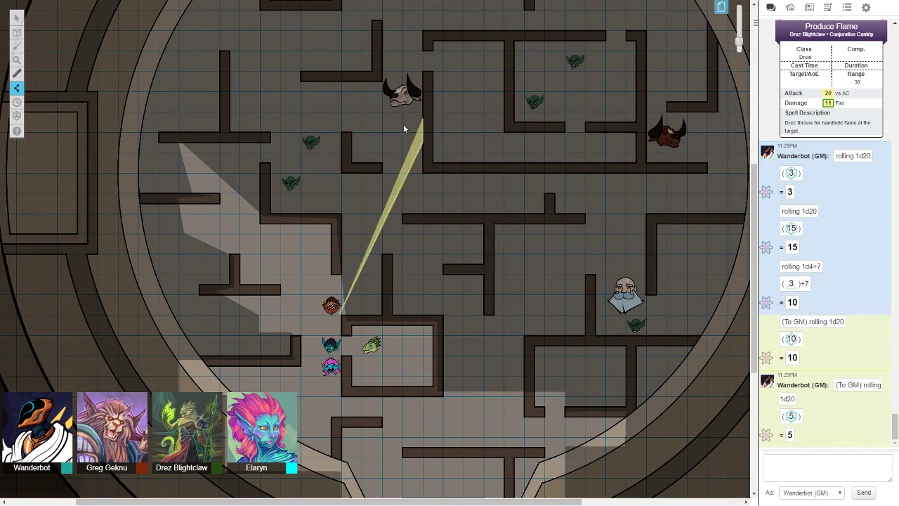
left_click(423, 109)
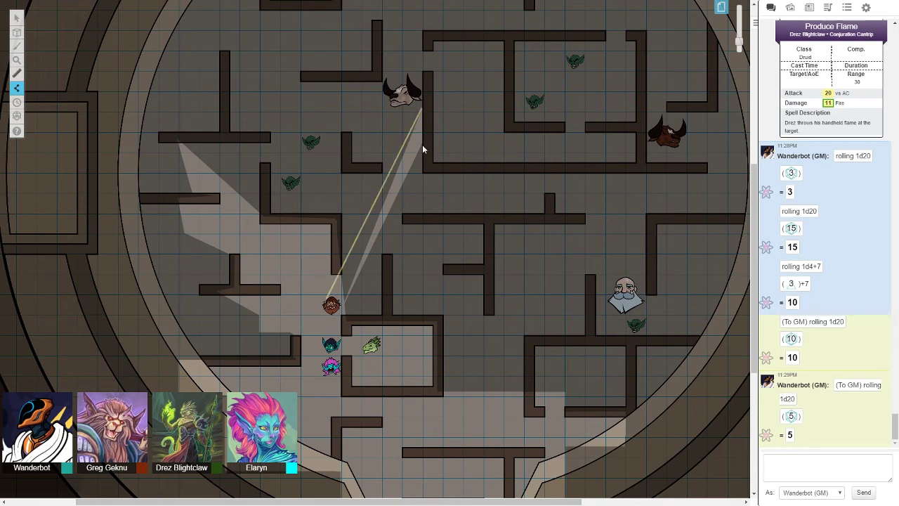
left_click(425, 174)
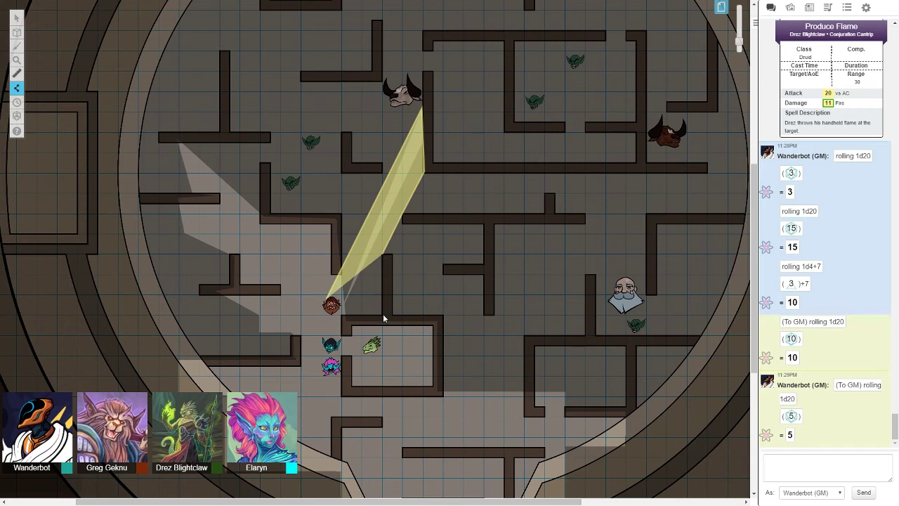
left_click(334, 302)
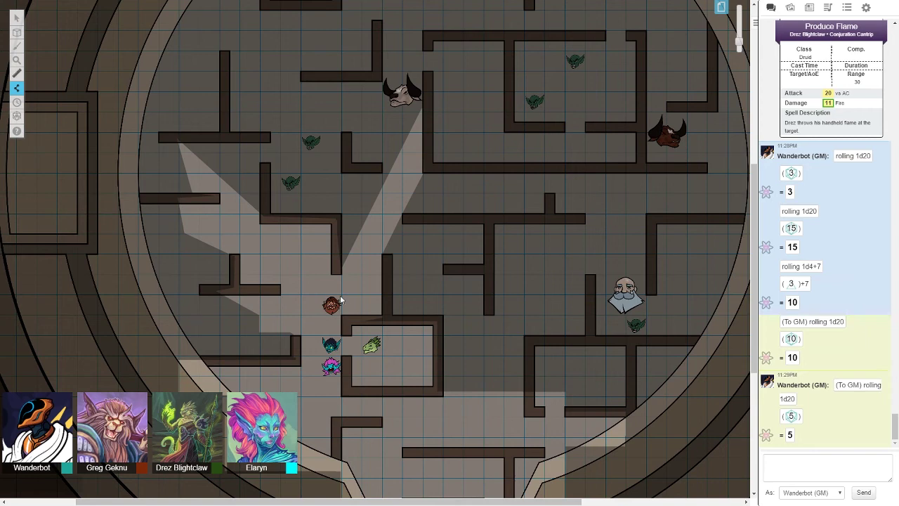
- Shift the lead token one square right and abandon an unfinished second sightline
left_click_drag(333, 304, 351, 305)
left_click(422, 70)
left_click(421, 172)
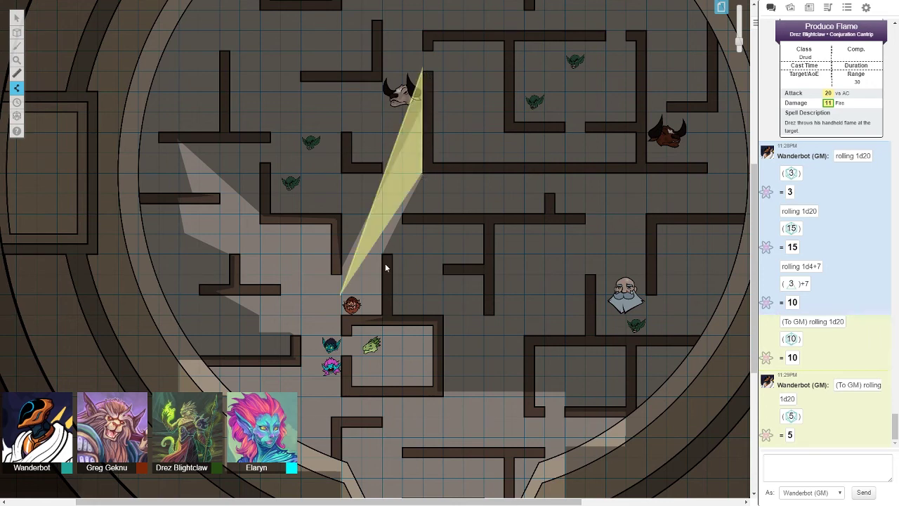
right_click(347, 298)
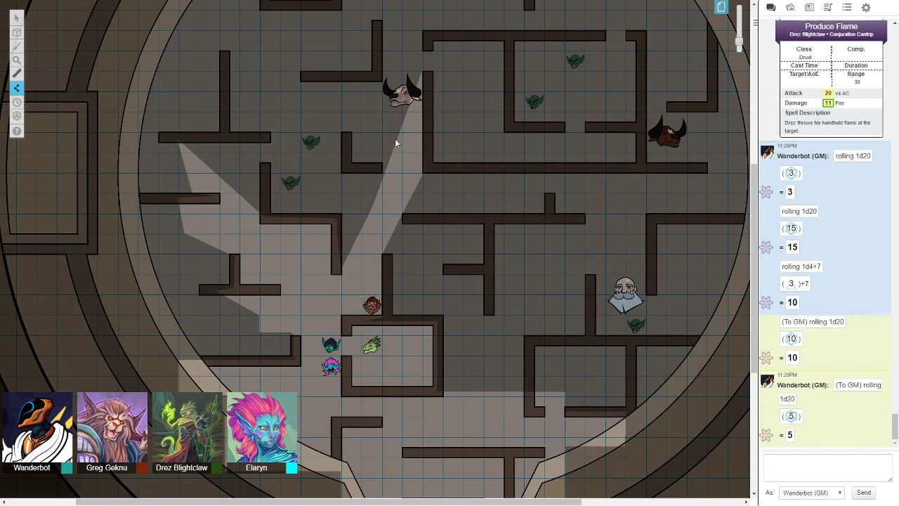
scroll(413, 11, "up", 3)
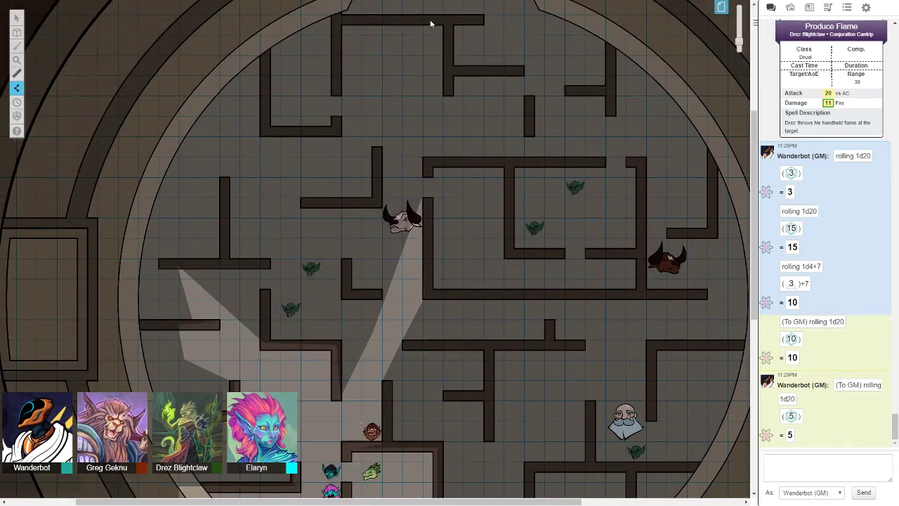
- Reveal a narrow northward sightline strip from the lead token and restore Select/Move
left_click(425, 24)
left_click(441, 26)
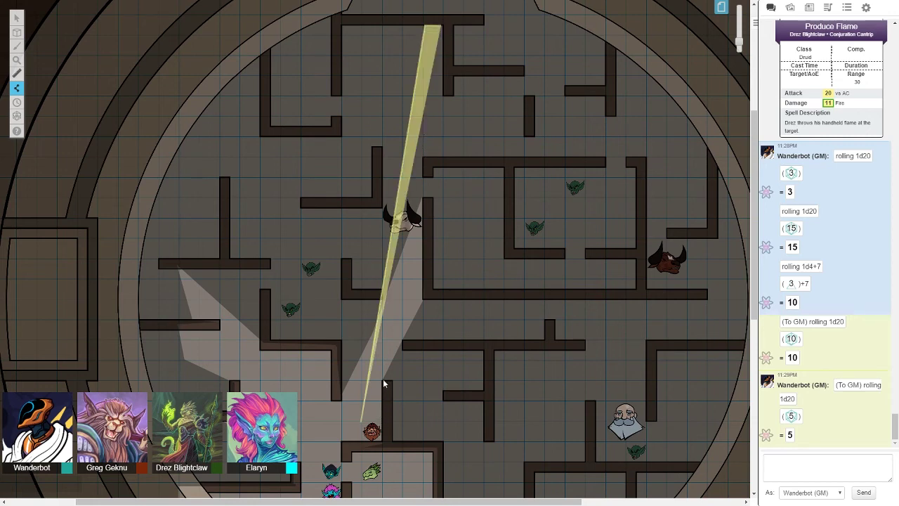
left_click(366, 419)
key("Escape")
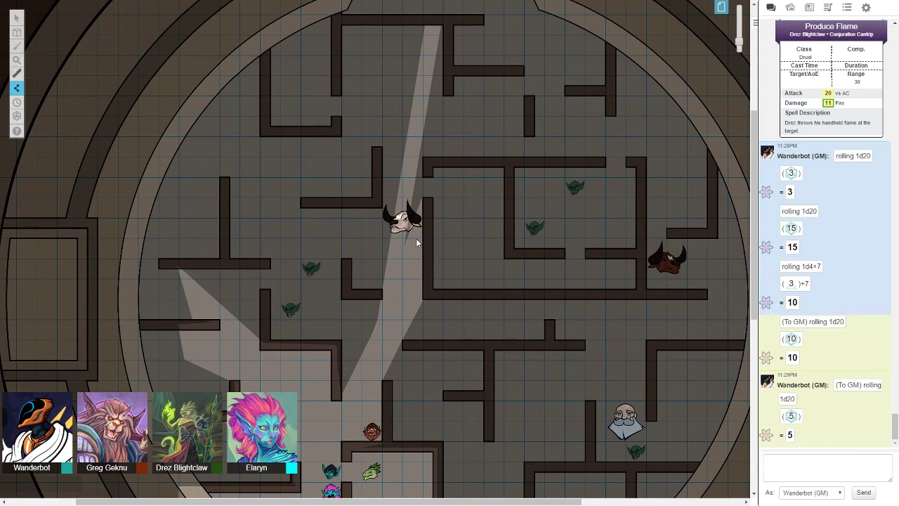
left_click(16, 19)
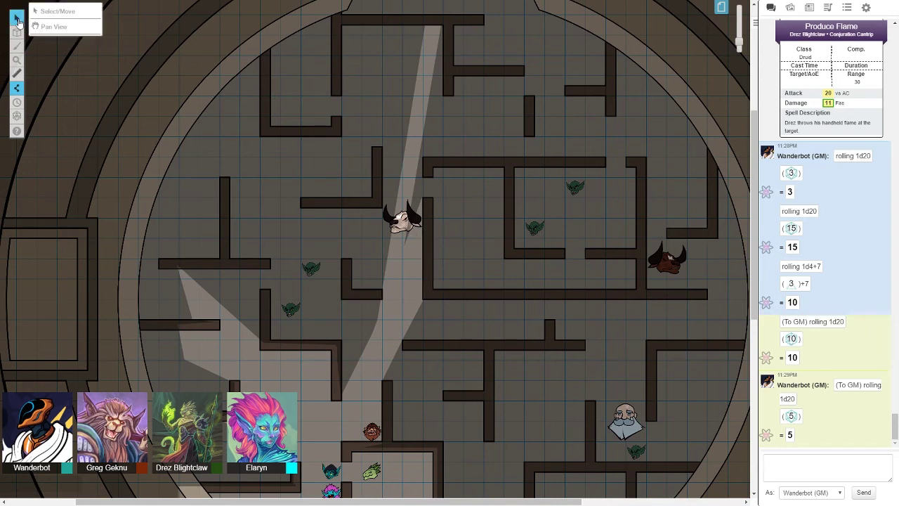
left_click(50, 14)
scroll(451, 368, "down", 2)
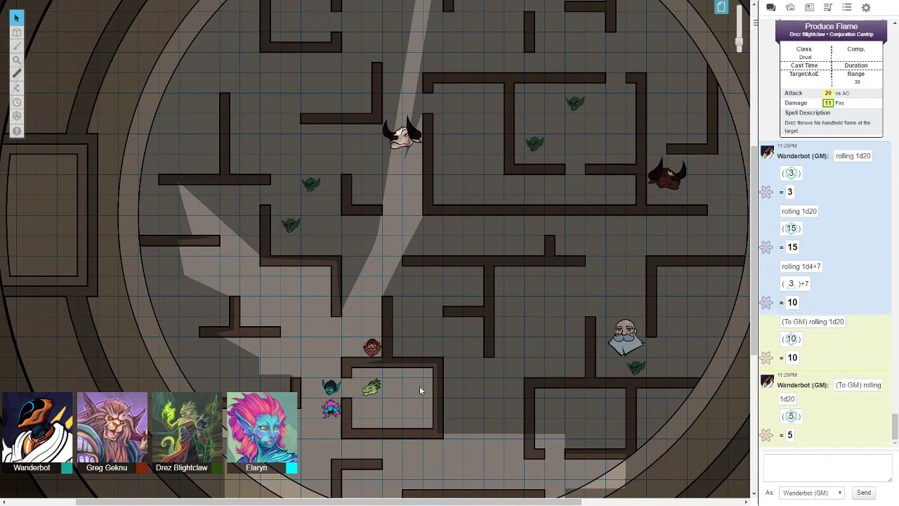
scroll(418, 386, "down", 1)
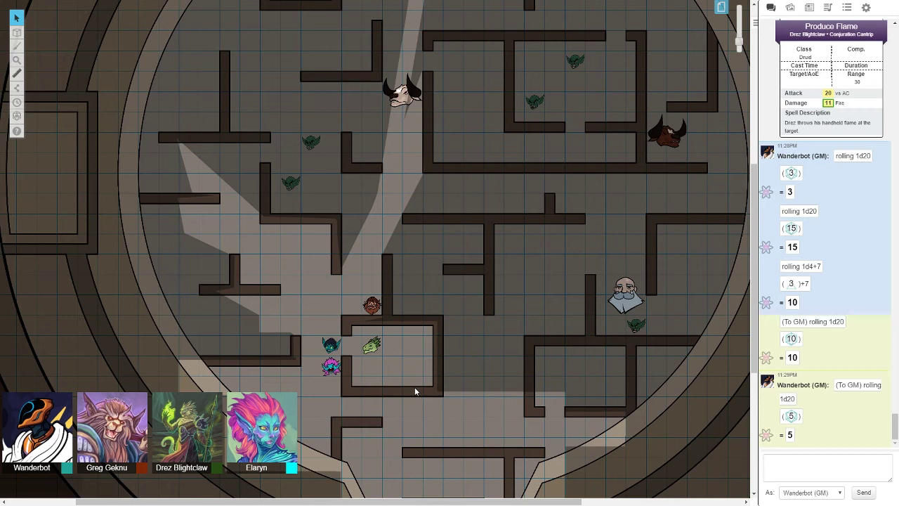
- Send a private /gmroll 1d20 from chat, which rolls 14
left_click(829, 467)
type("/gmroll 1d20")
key("Return")
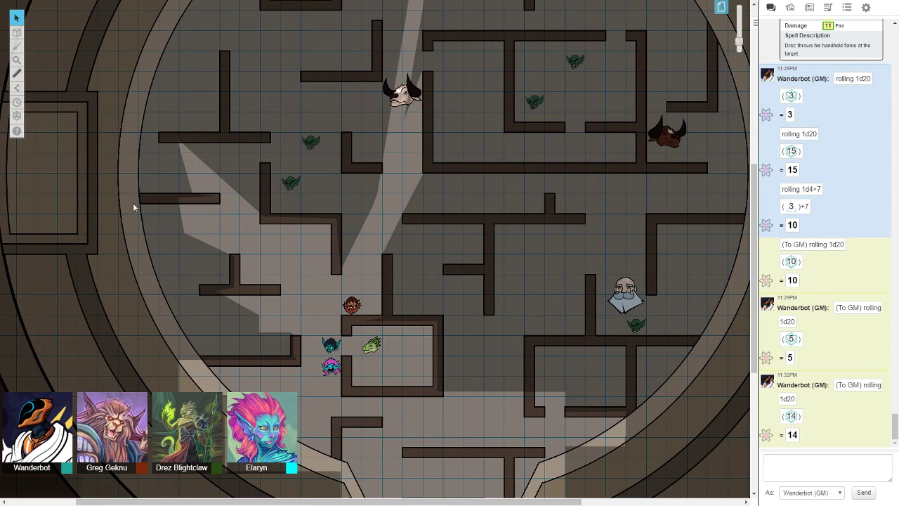
scroll(232, 210, "down", 1)
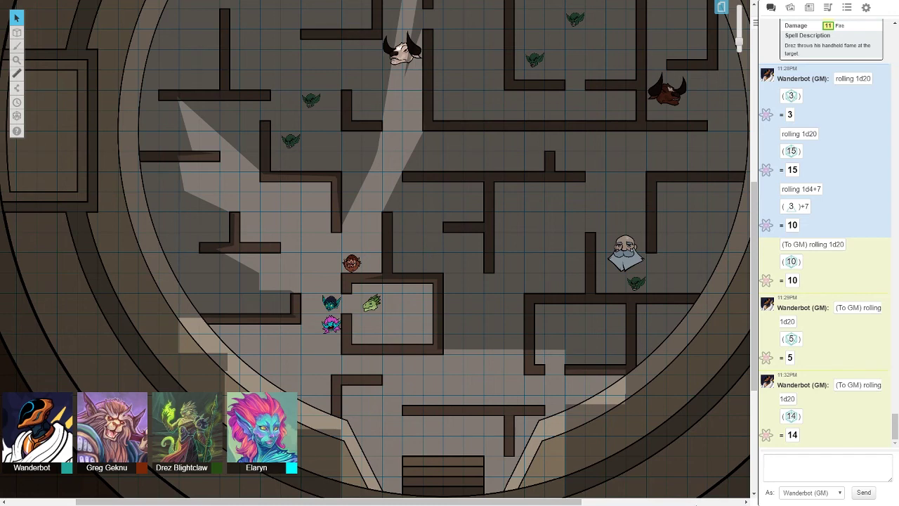
- Send two private /gmroll 1d20 rolls, coming up 2 and 1
left_click(788, 469)
type("/gmroll 1d20")
key("Return")
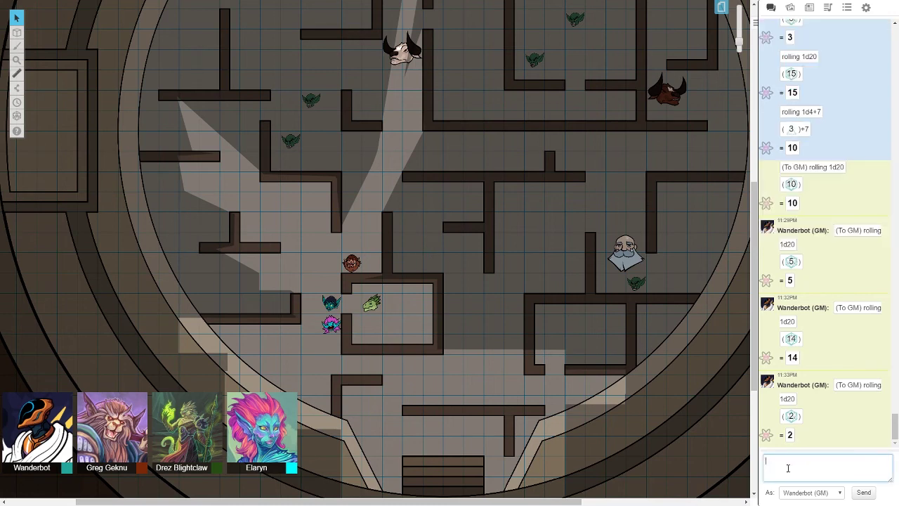
key("Up")
key("Return")
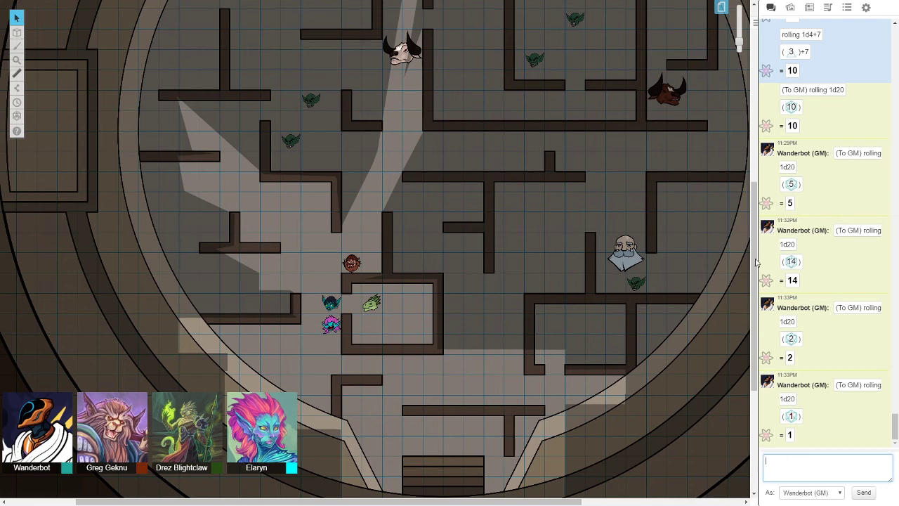
scroll(807, 246, "up", 5)
scroll(808, 246, "up", 3)
scroll(808, 225, "down", 3)
scroll(807, 216, "down", 5)
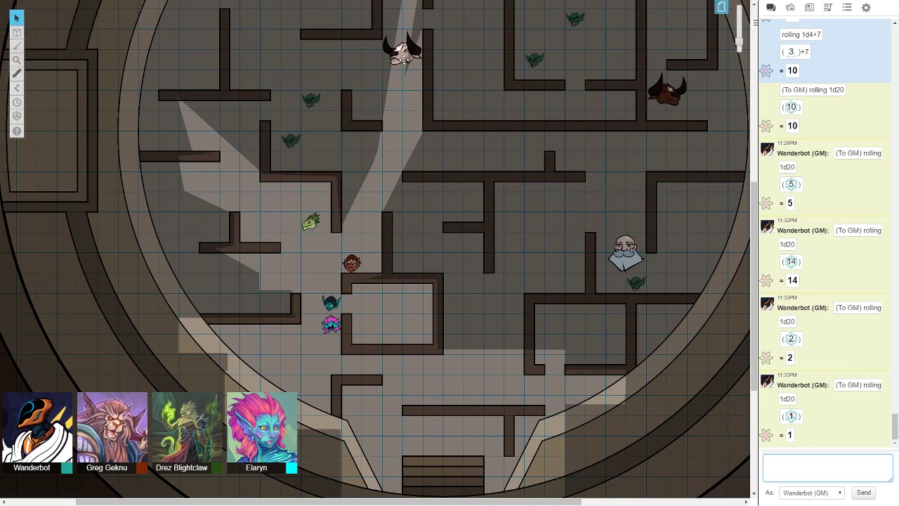
- Drag the pale minotaur down the corridor in stages until it stands beside the party
mouse_move(406, 59)
left_mouse_down()
mouse_move(397, 160)
mouse_move(402, 82)
mouse_move(403, 156)
left_mouse_up()
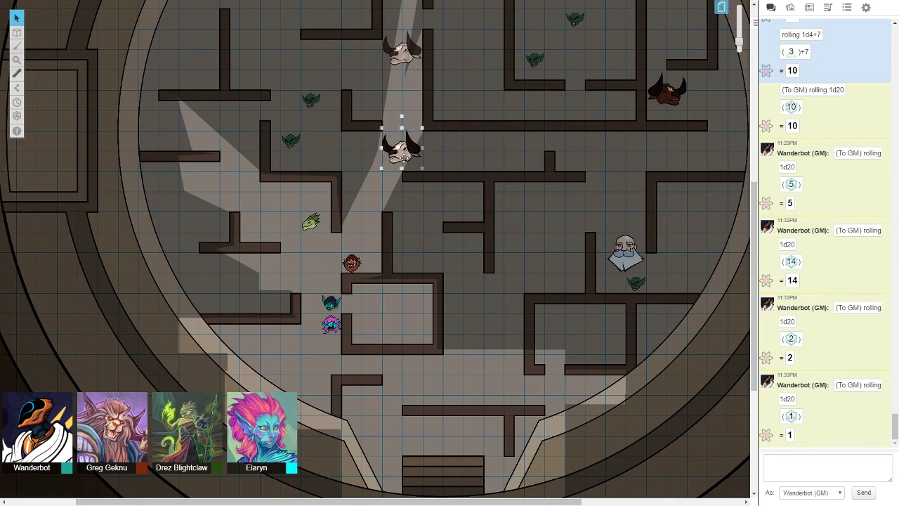
left_click_drag(404, 156, 385, 175)
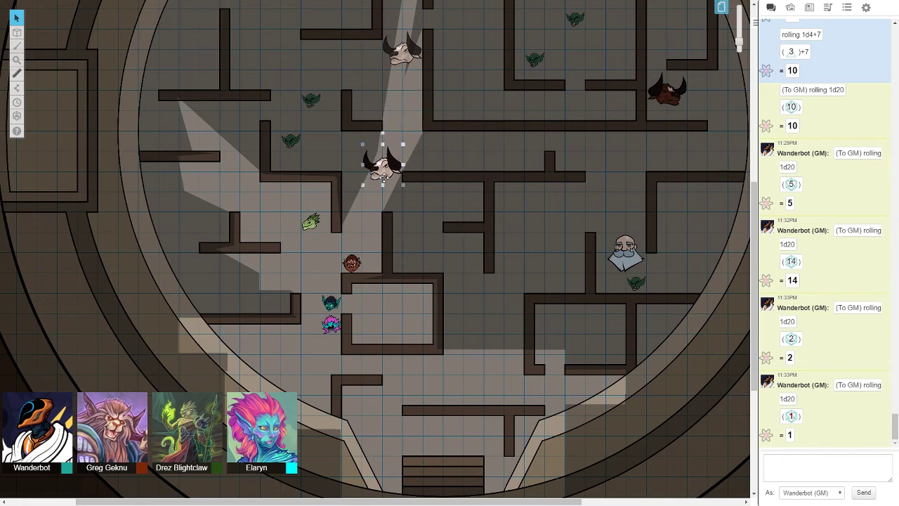
left_click(425, 211)
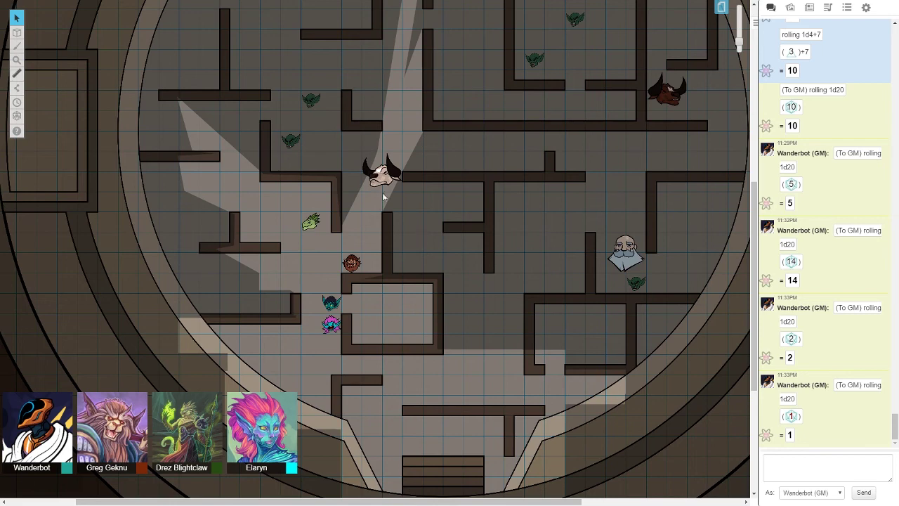
left_click_drag(383, 176, 364, 234)
left_click(408, 286)
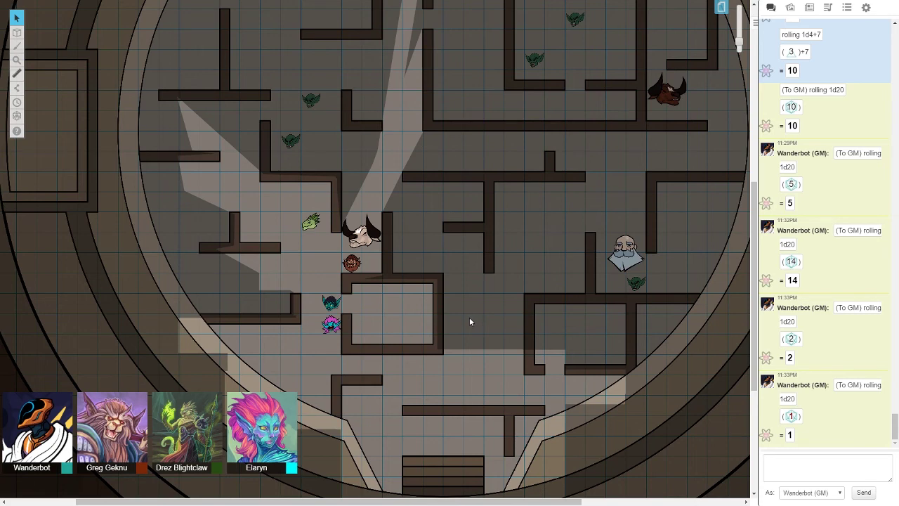
scroll(469, 321, "down", 1)
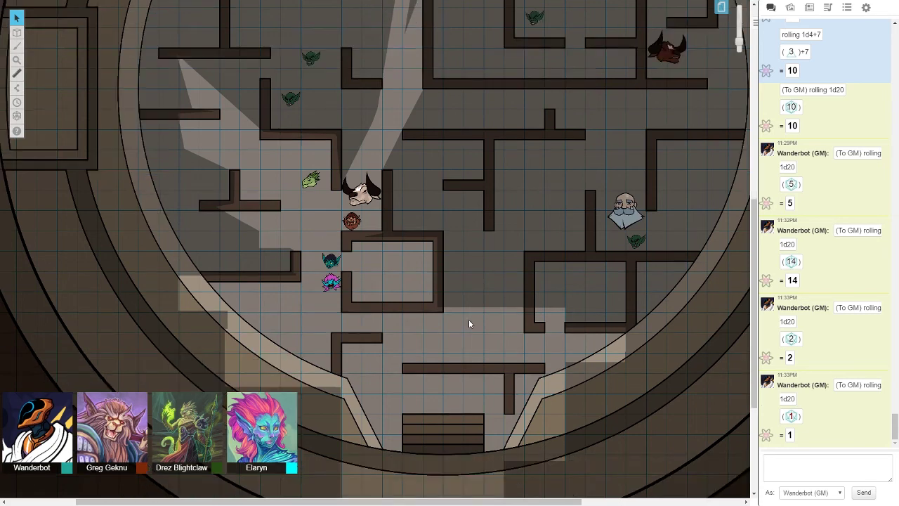
scroll(468, 319, "up", 1)
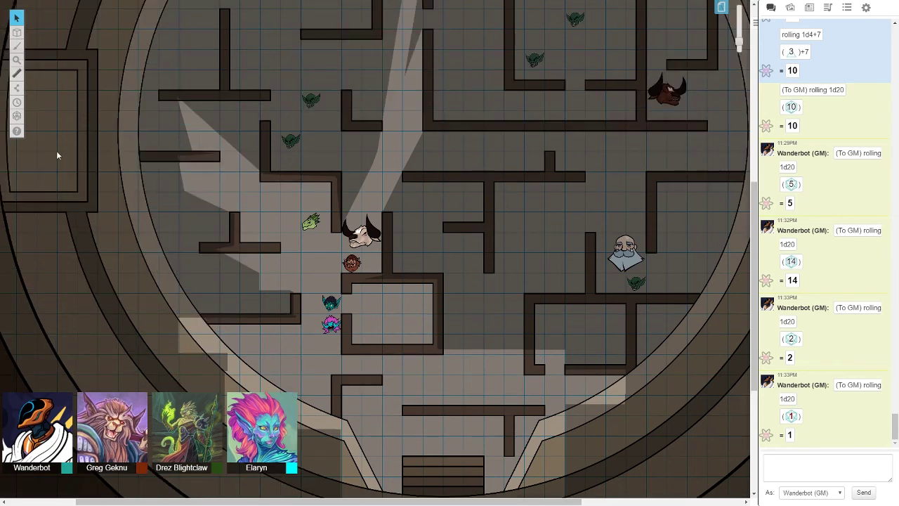
- Clear the corridor around the minotaur and party with two Reveal Areas rectangles
left_click(17, 88)
left_click(52, 86)
left_click_drag(344, 280, 387, 128)
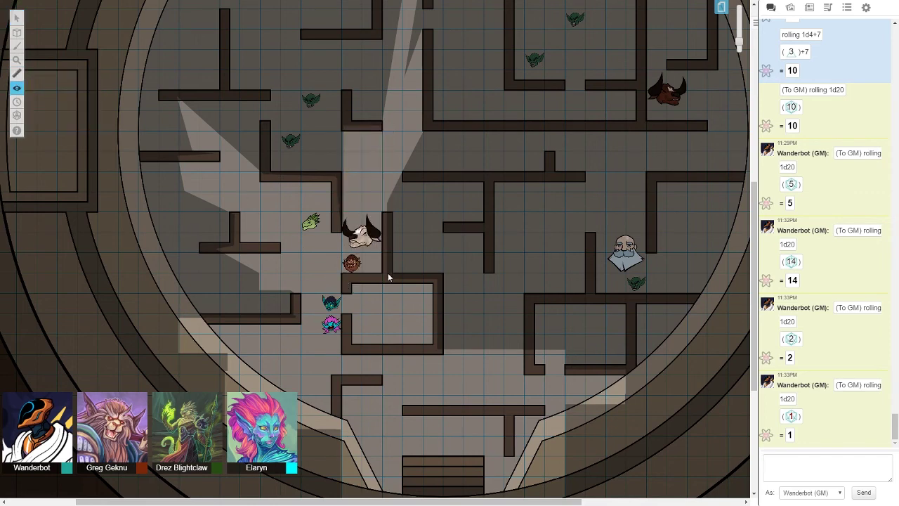
left_click_drag(388, 278, 338, 129)
left_click(16, 17)
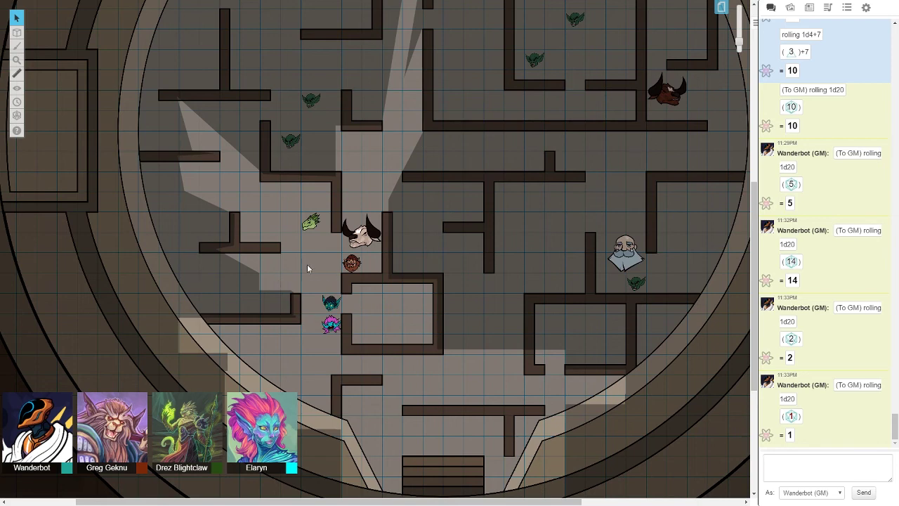
scroll(306, 264, "down", 2)
scroll(317, 255, "down", 2)
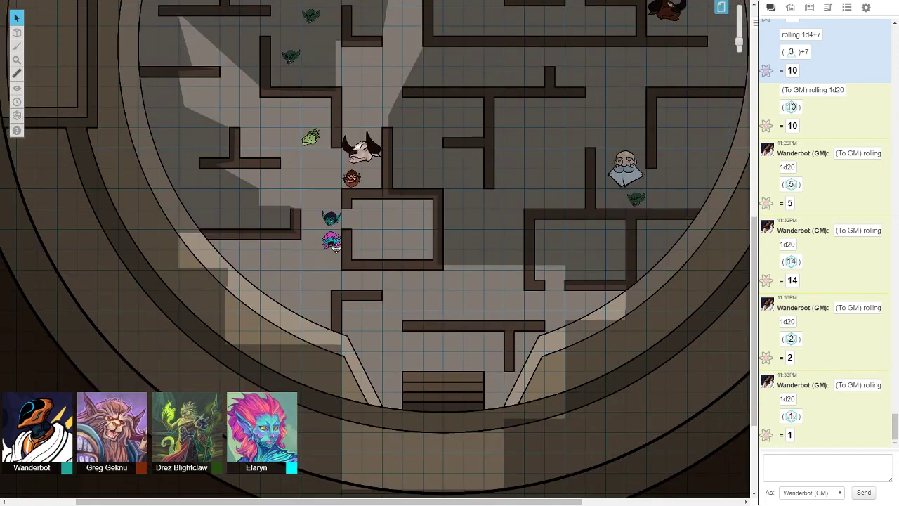
- Nudge the pink token, then move the teal token to the square above the minotaur
mouse_move(331, 242)
left_mouse_down()
mouse_move(312, 240)
mouse_move(331, 241)
left_mouse_up()
left_click_drag(329, 185, 333, 162)
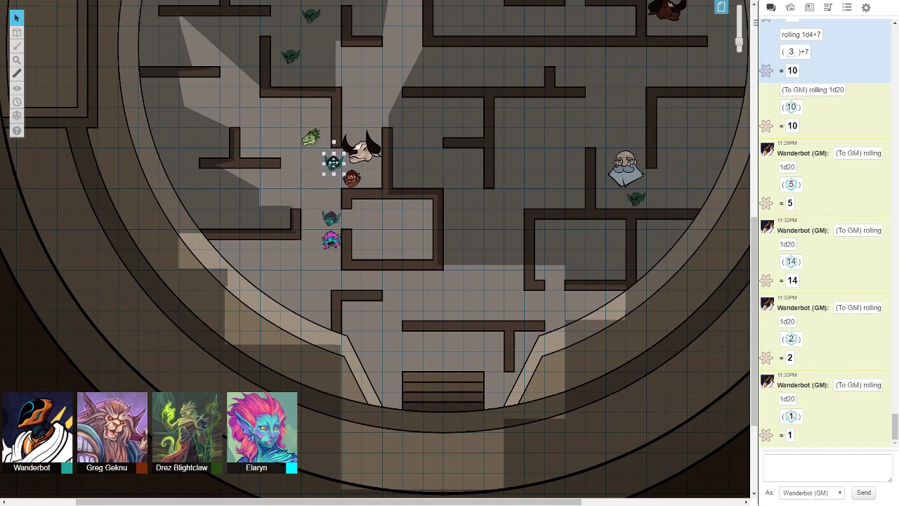
left_click_drag(333, 163, 351, 128)
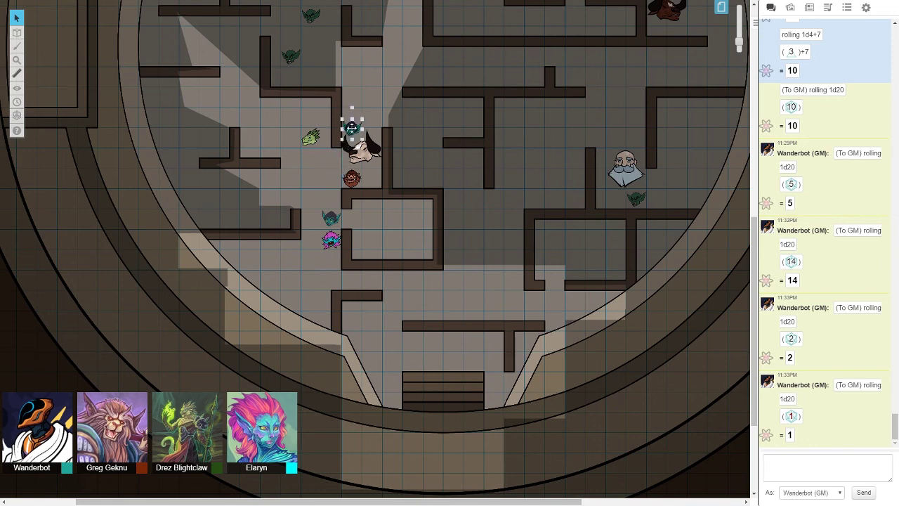
left_click(351, 128)
- Post public /roll 1d20 rolls in chat, coming up 9 and 11
left_click(828, 467)
type("/gmroll 1d20")
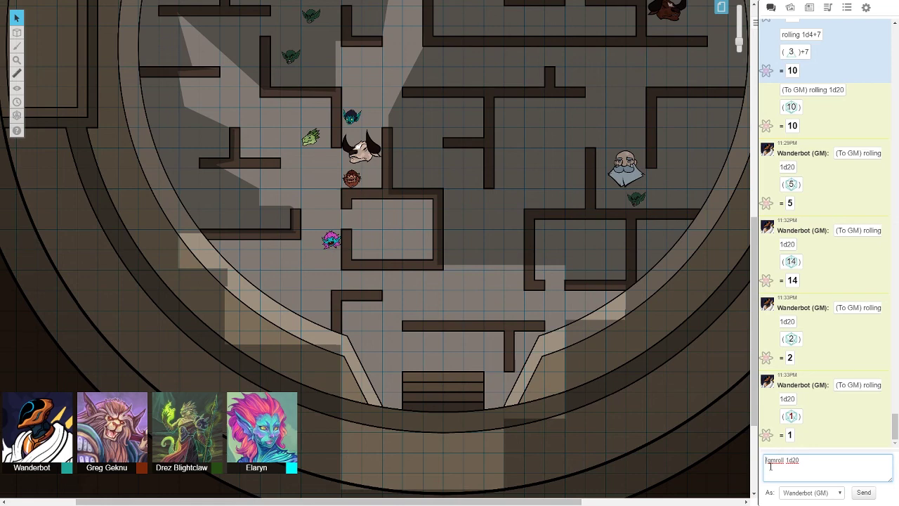
key("BackSpace")
key("BackSpace")
key("Return")
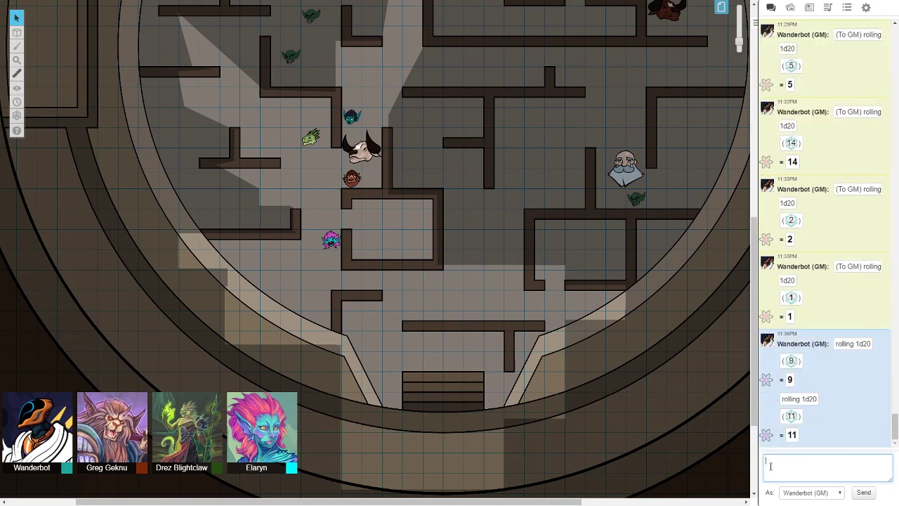
key("Up")
- Post a 1d4+2d6+7 damage roll (13) and a GM-only d20 roll (20)
key("BackSpace")
key("BackSpace")
key("BackSpace")
type("1d")
type("4+2d6")
type("+7")
key("Return")
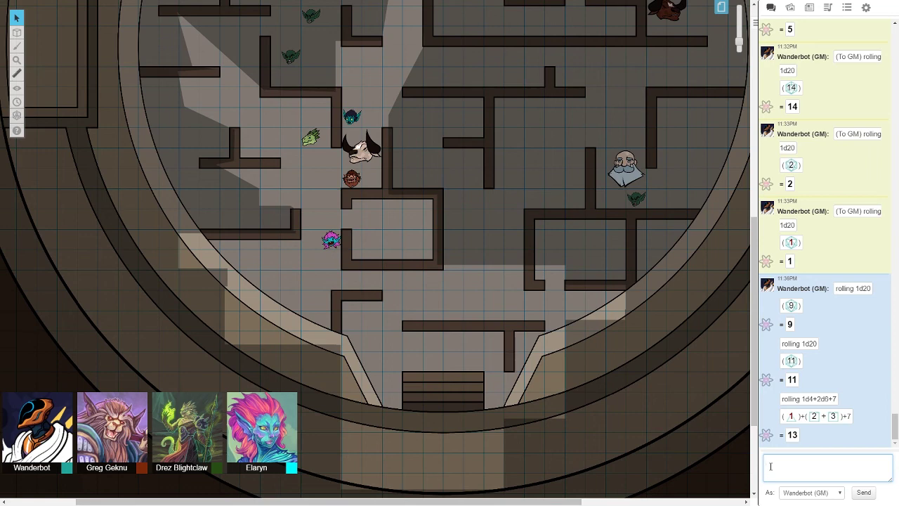
type("/roll 1d20")
key("Up")
key("Return")
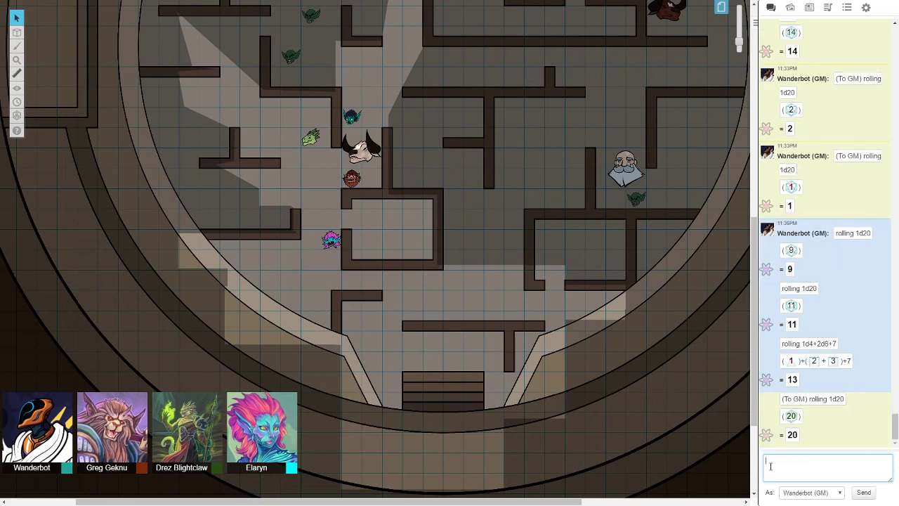
key("Up")
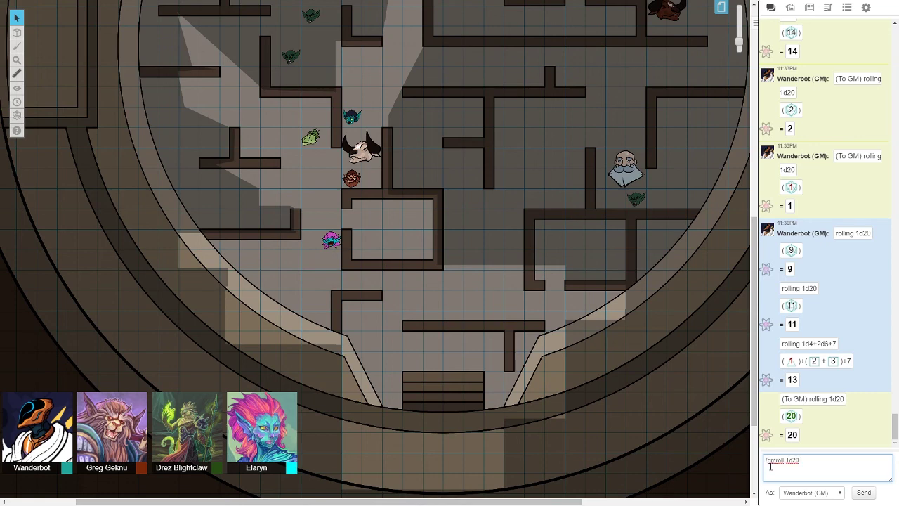